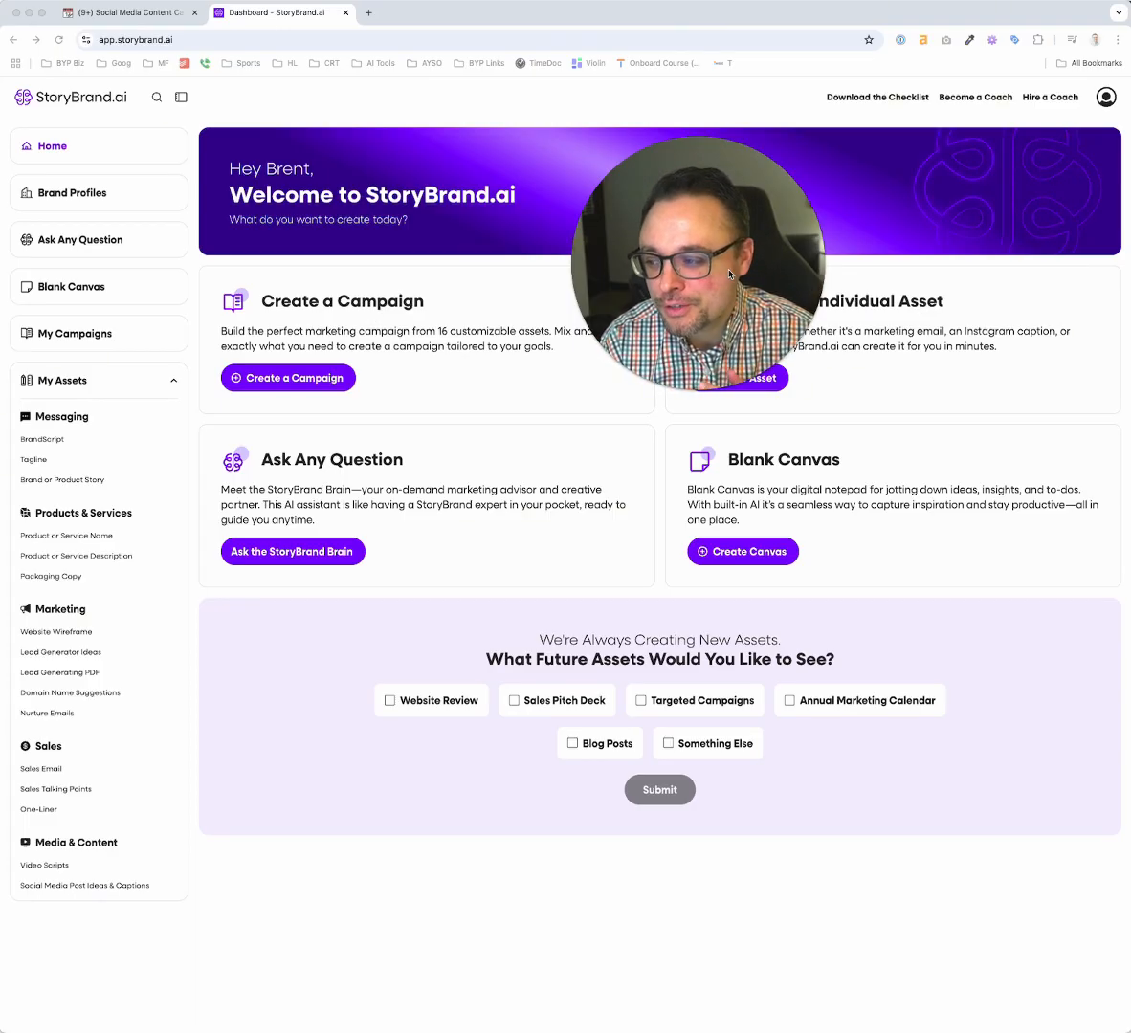
# Start a new brand profile and enter "Seven Oaks Therapy" as the company name
pyautogui.moveTo(729, 275); pyautogui.dragTo(1039, 844)
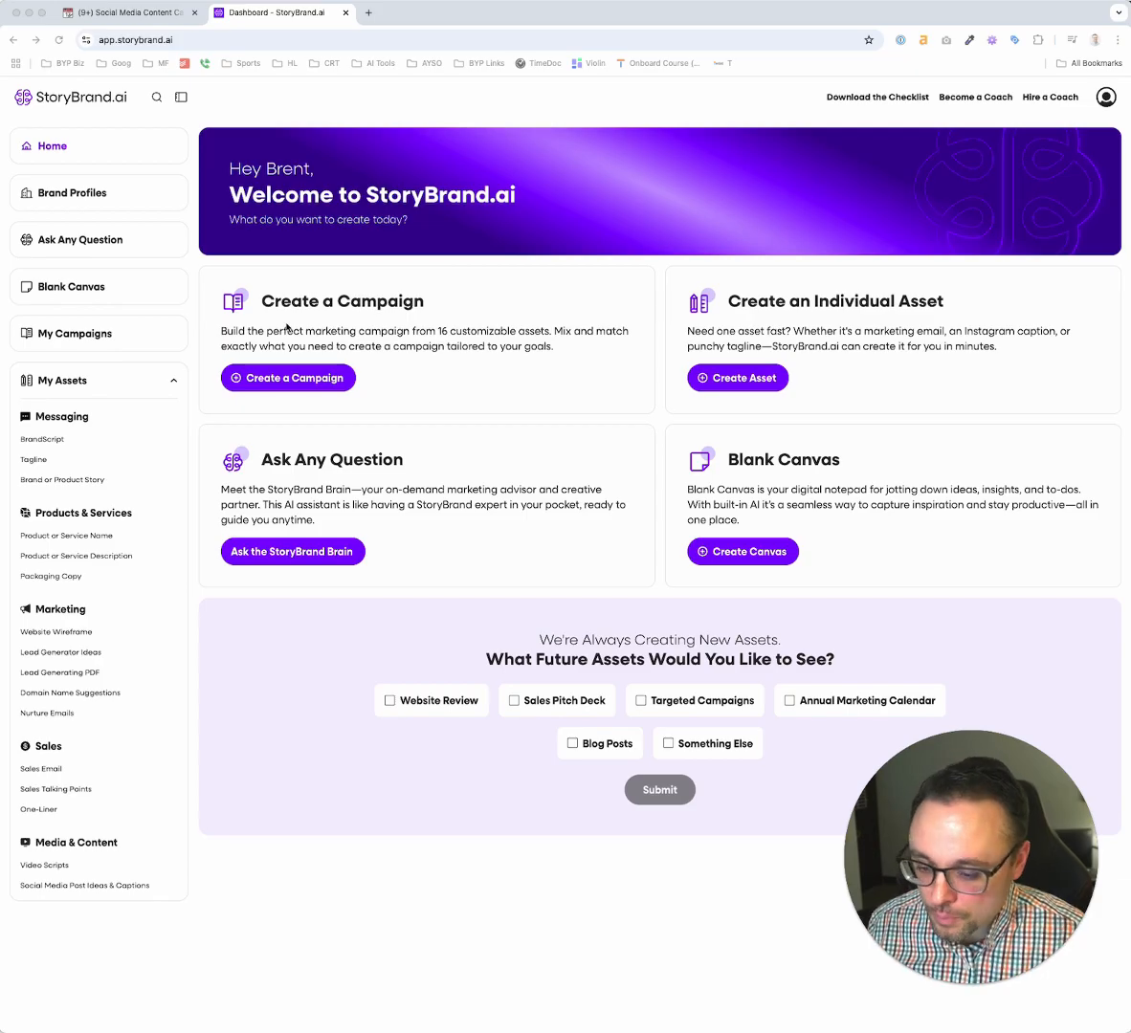
pyautogui.click(84, 199)
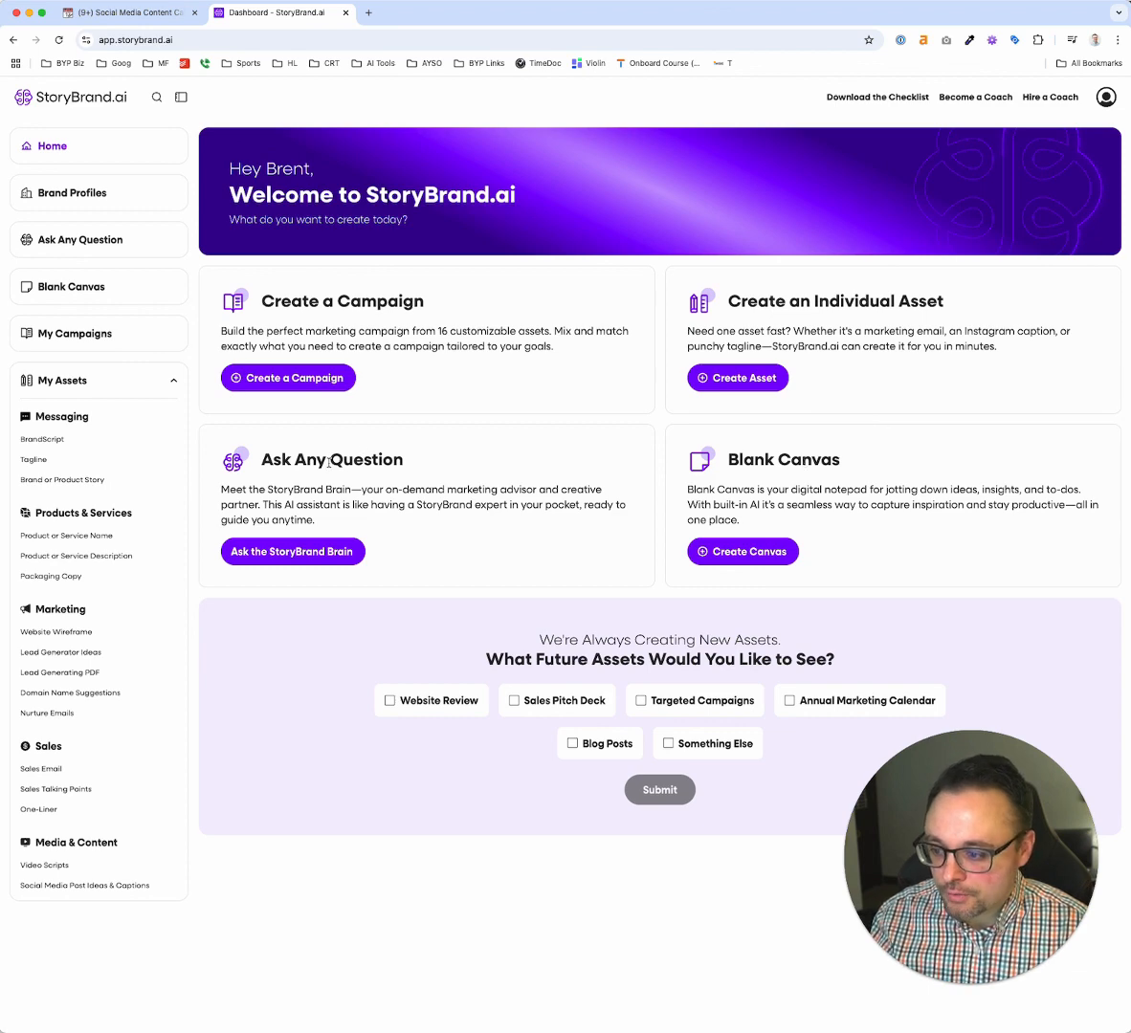
pyautogui.click(76, 194)
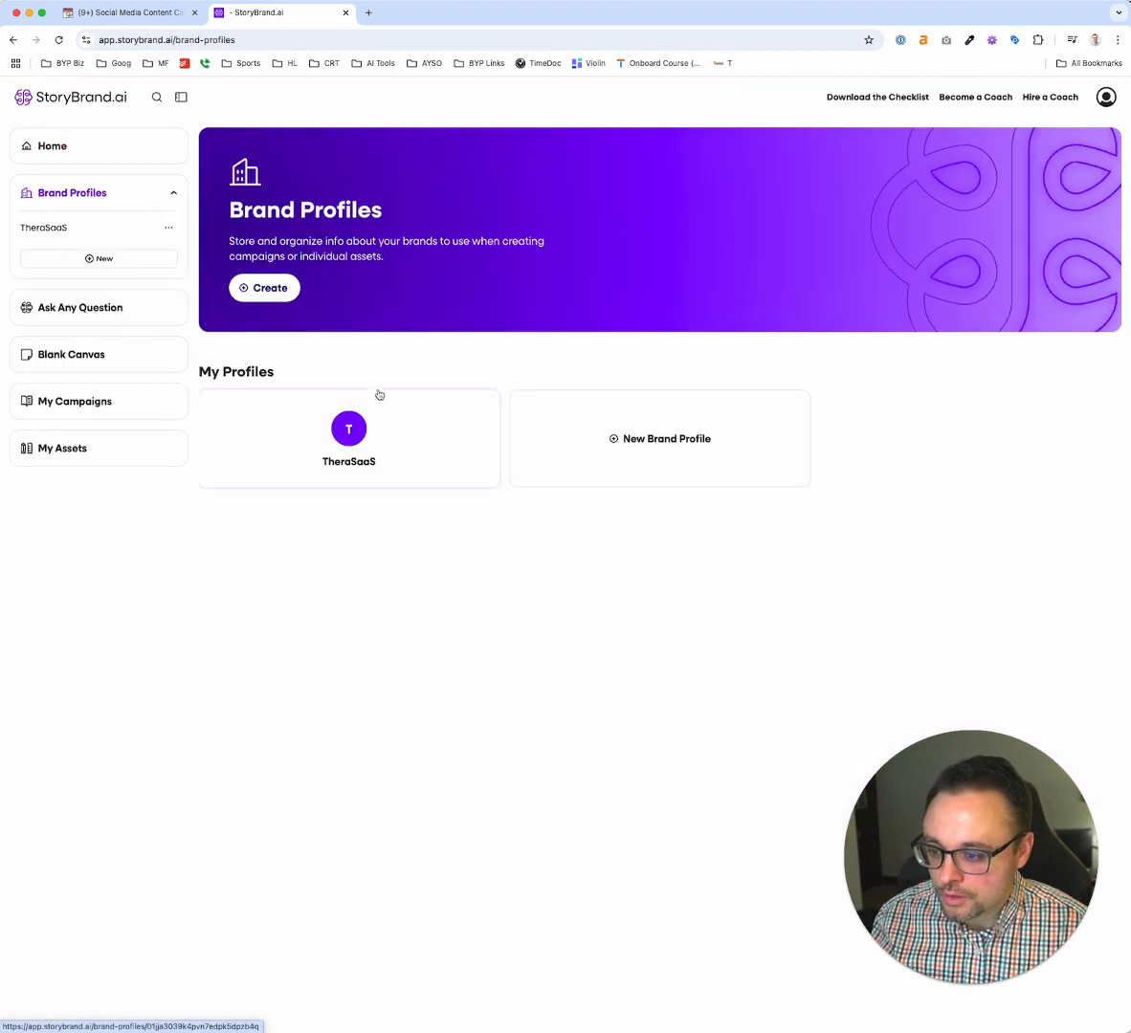
pyautogui.click(639, 440)
pyautogui.click(417, 263)
pyautogui.write('Seven Oaks Therapy')
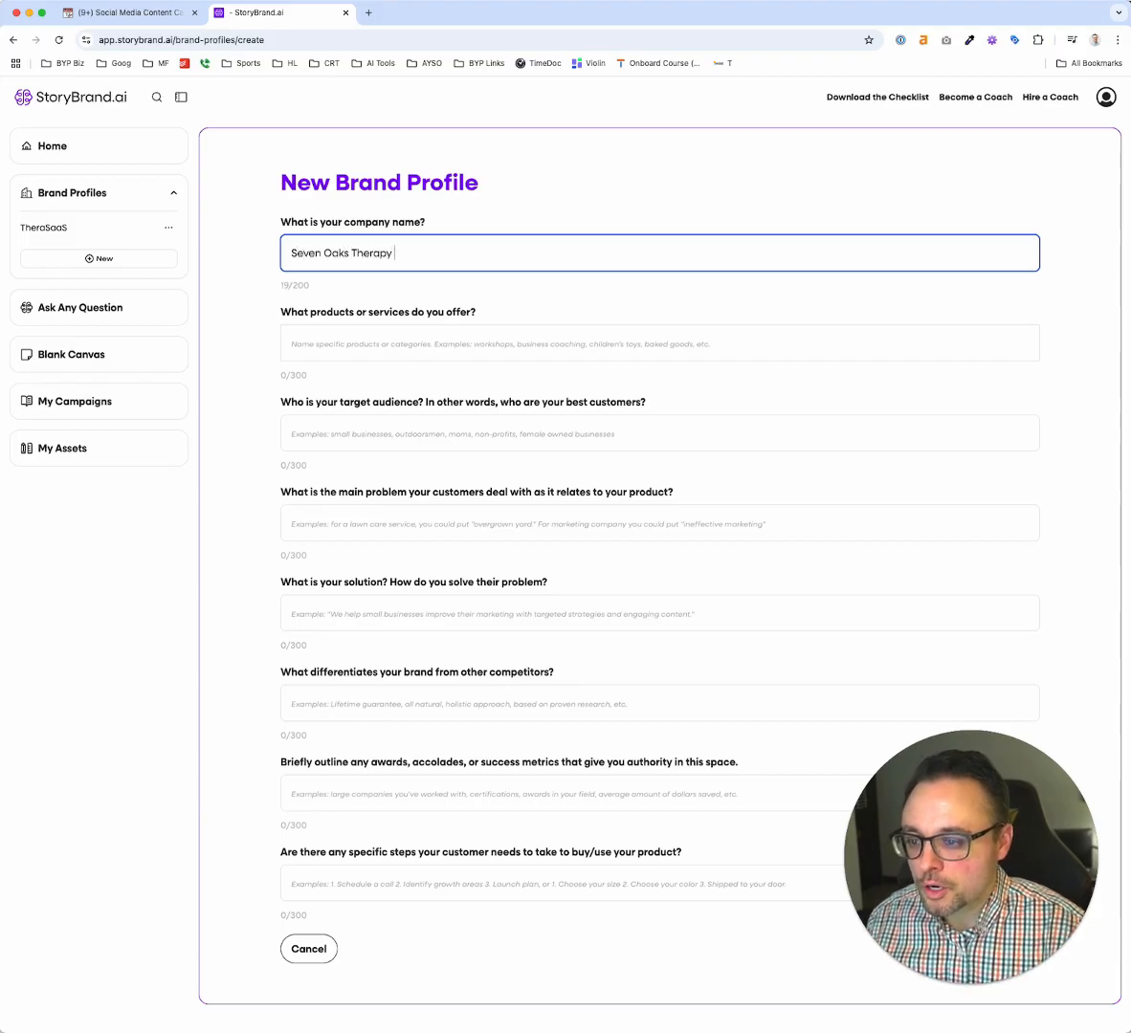
# Enter "We Specialize In Counseling Women & Teen Girls" as the products or services and fill in the remaining brand profile answers
pyautogui.click(382, 341)
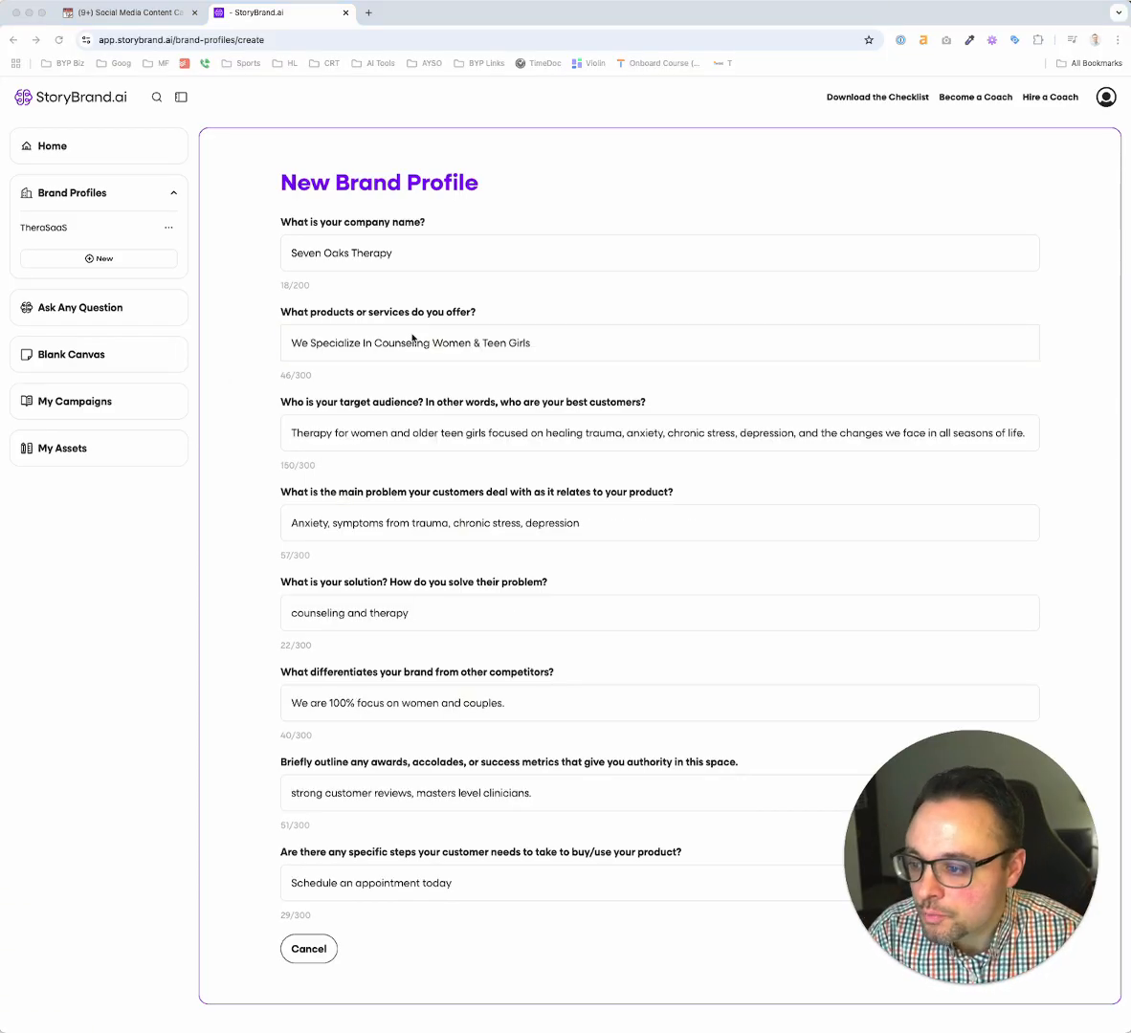
pyautogui.click(414, 334)
pyautogui.scroll(5, 415, 323)
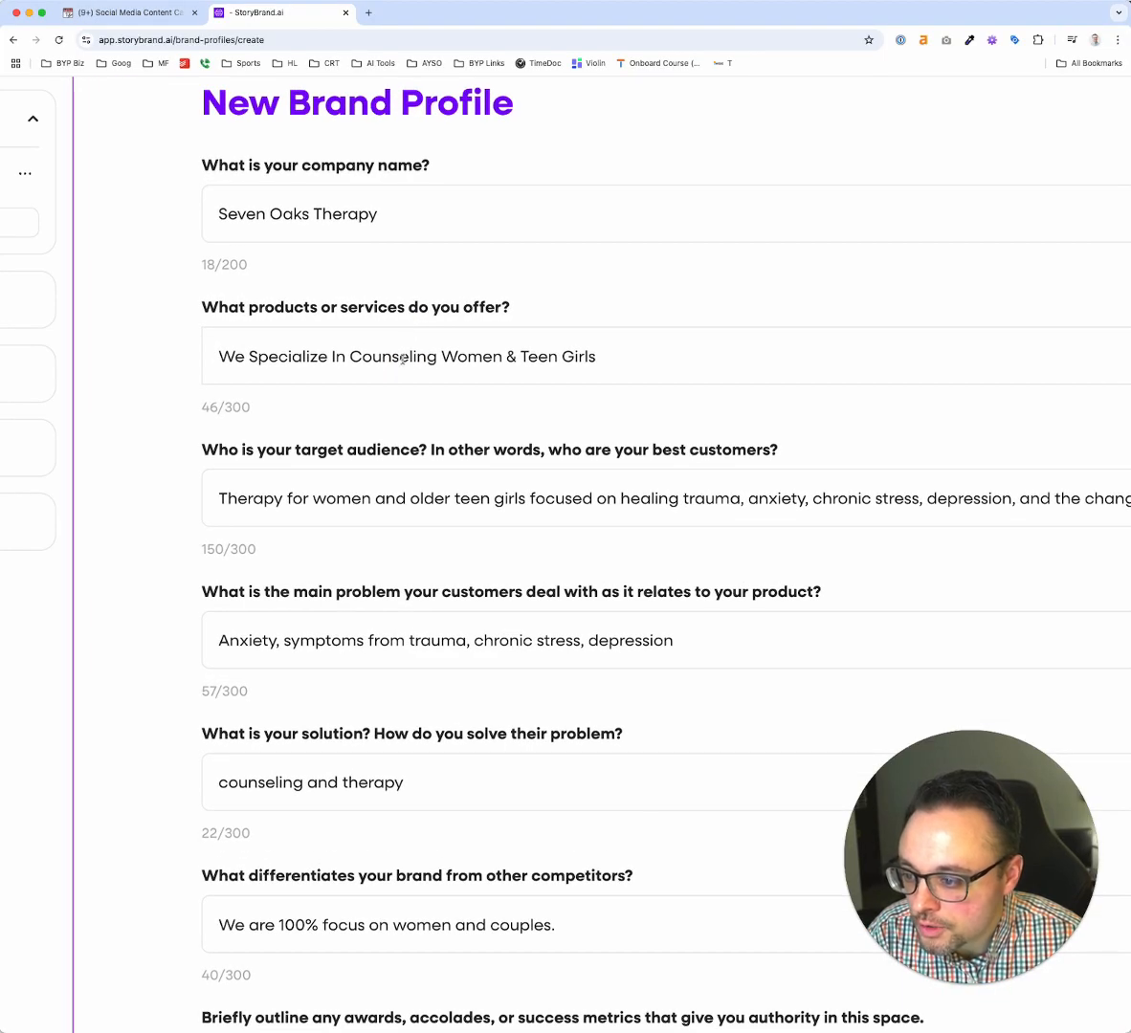
pyautogui.scroll(-3, 403, 359)
pyautogui.hscroll(3, 402, 359)
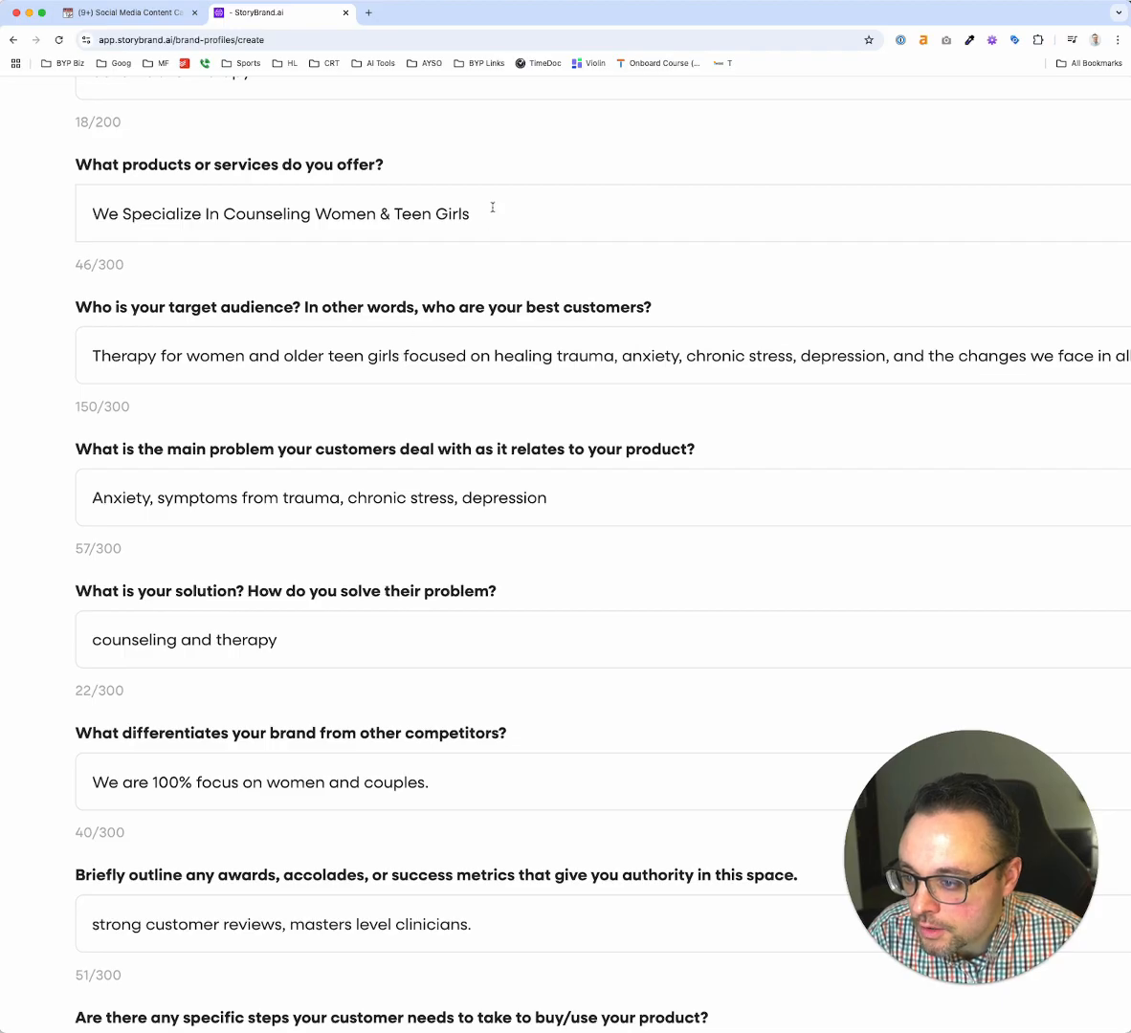
pyautogui.click(492, 206)
# Remove the word "older" from the target audience answer
pyautogui.click(434, 304)
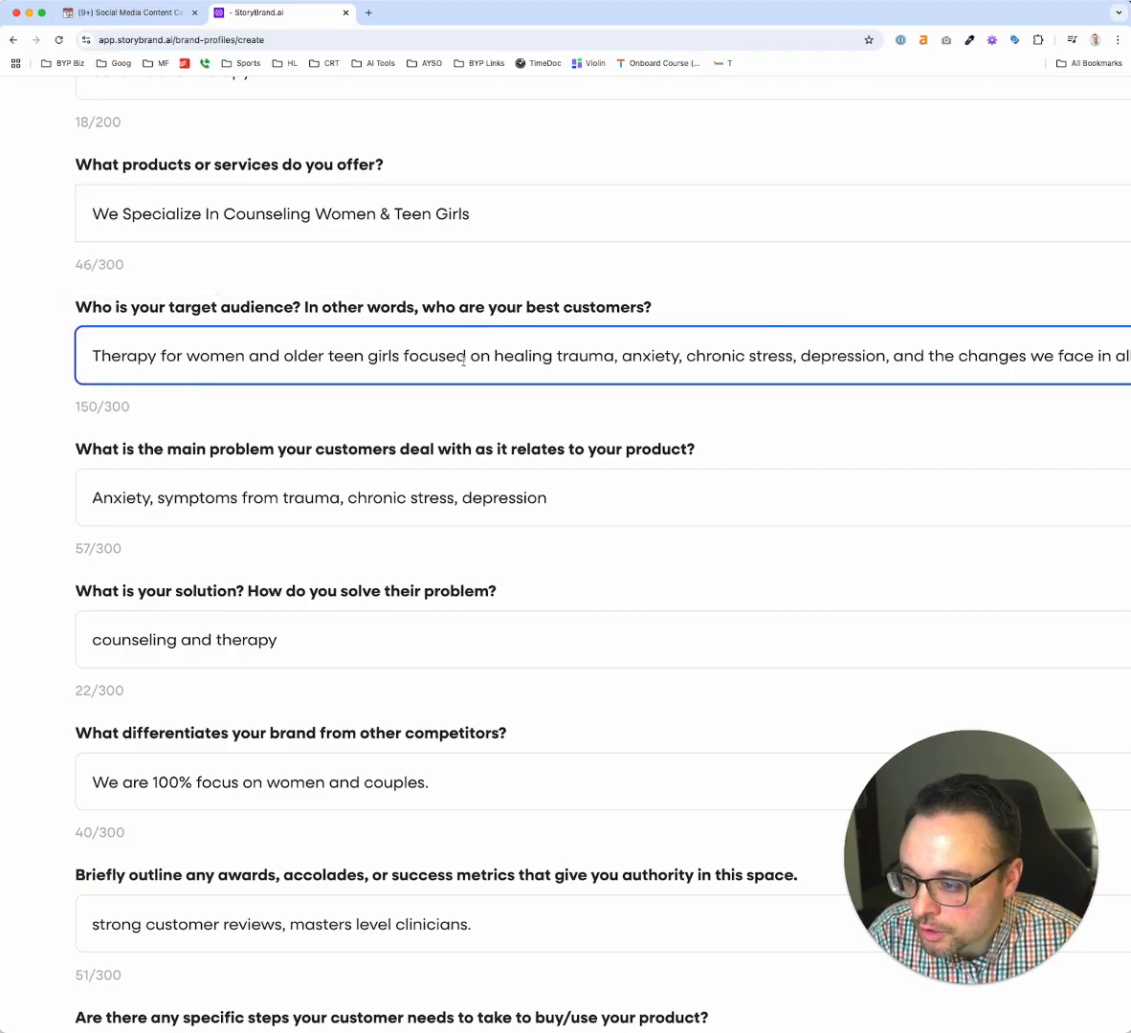
pyautogui.scroll(-5, 463, 359)
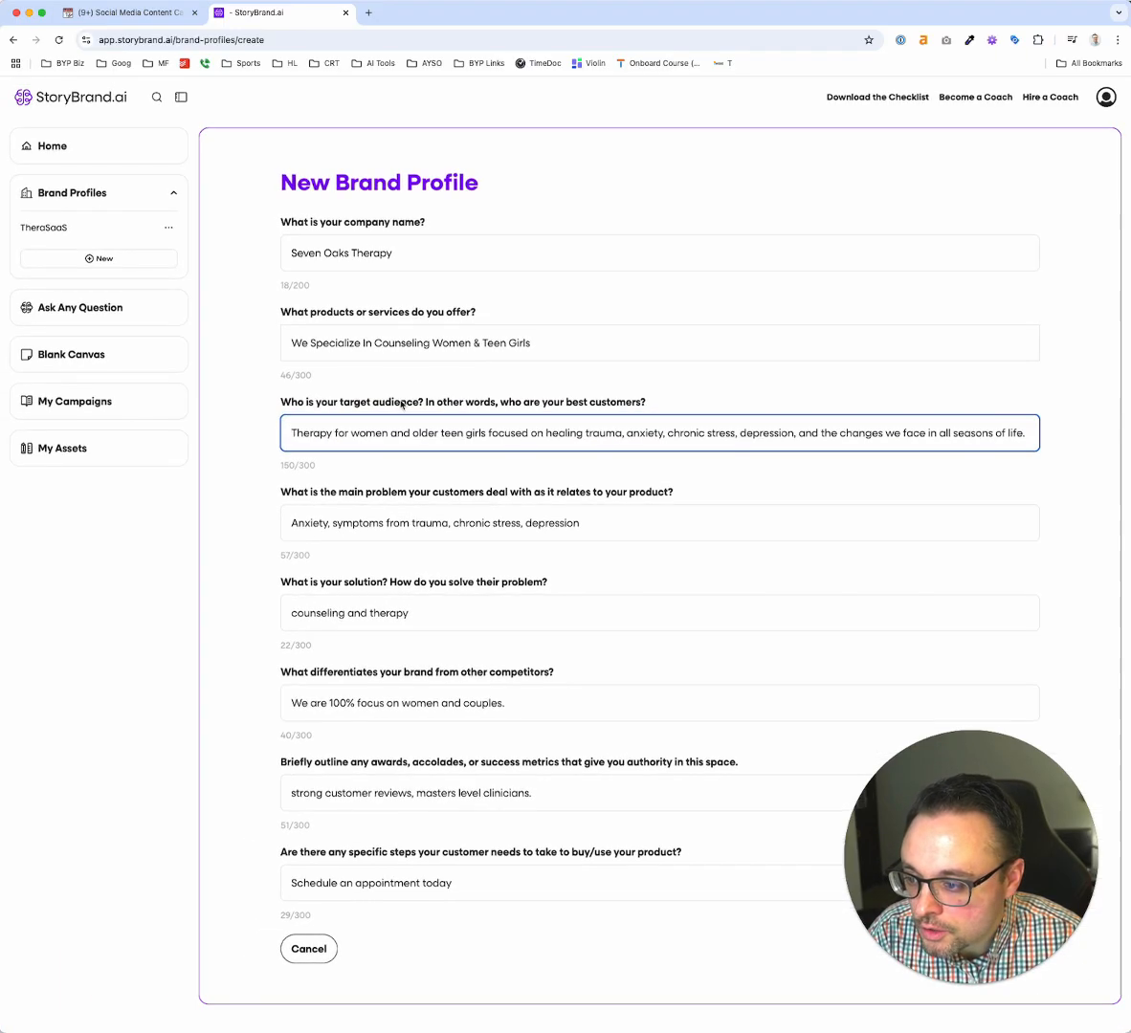
pyautogui.doubleClick(425, 433)
pyautogui.press('BackSpace')
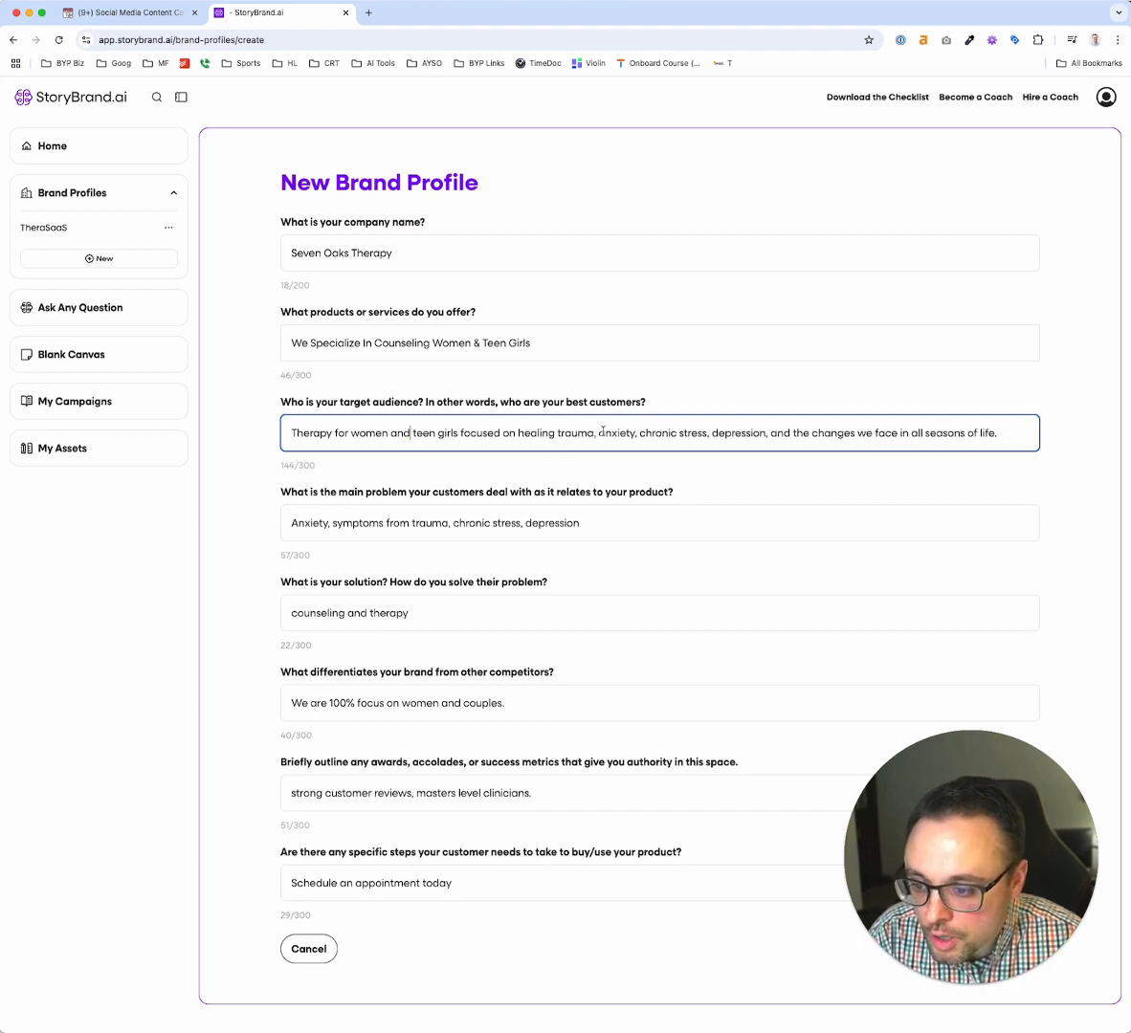
# Review the profile answers on the main problem, solution, differentiators, awards and authority, and steps to buy
pyautogui.click(415, 523)
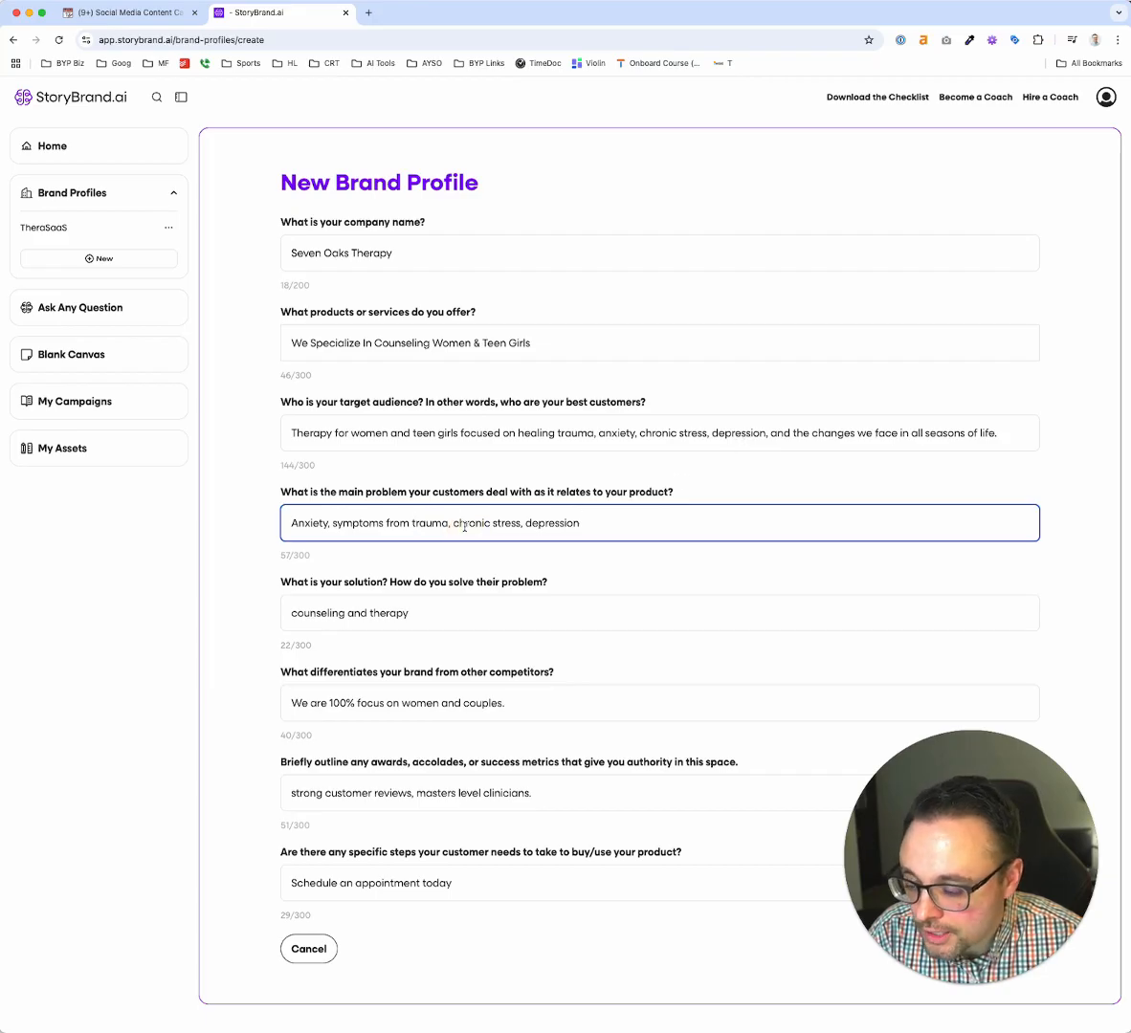
pyautogui.tripleClick(464, 524)
pyautogui.click(464, 524)
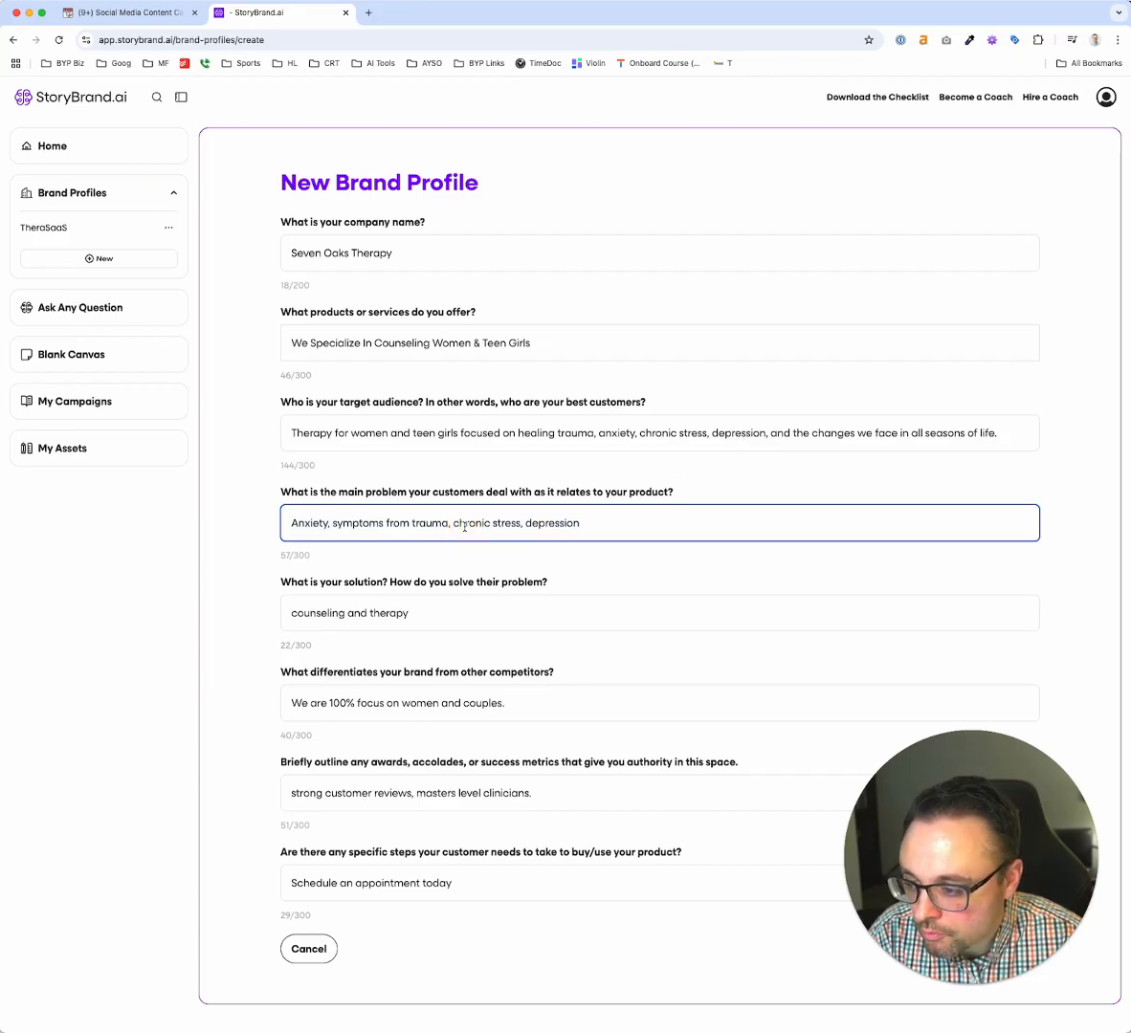
pyautogui.click(412, 525)
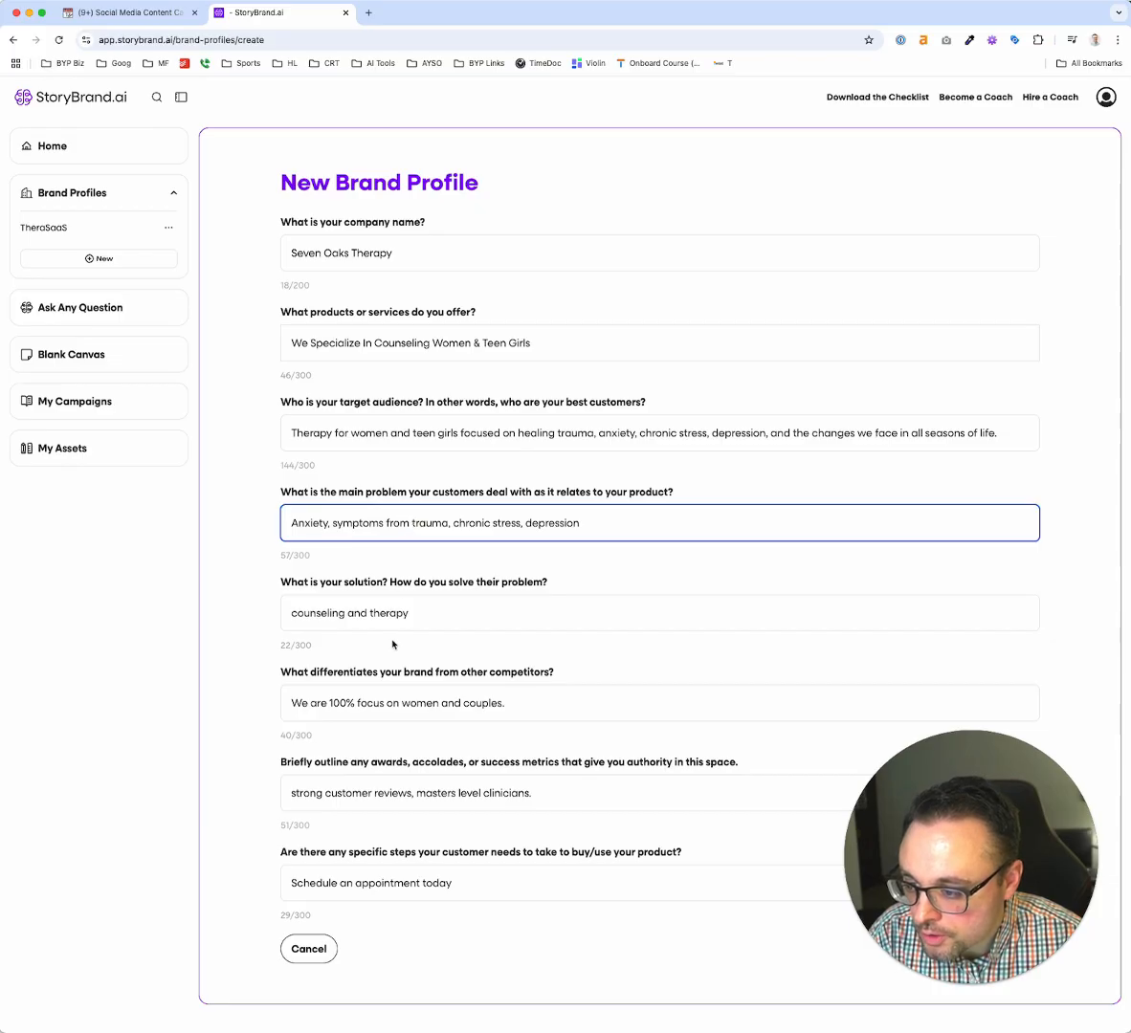
pyautogui.click(344, 613)
pyautogui.tripleClick(345, 612)
pyautogui.click(391, 612)
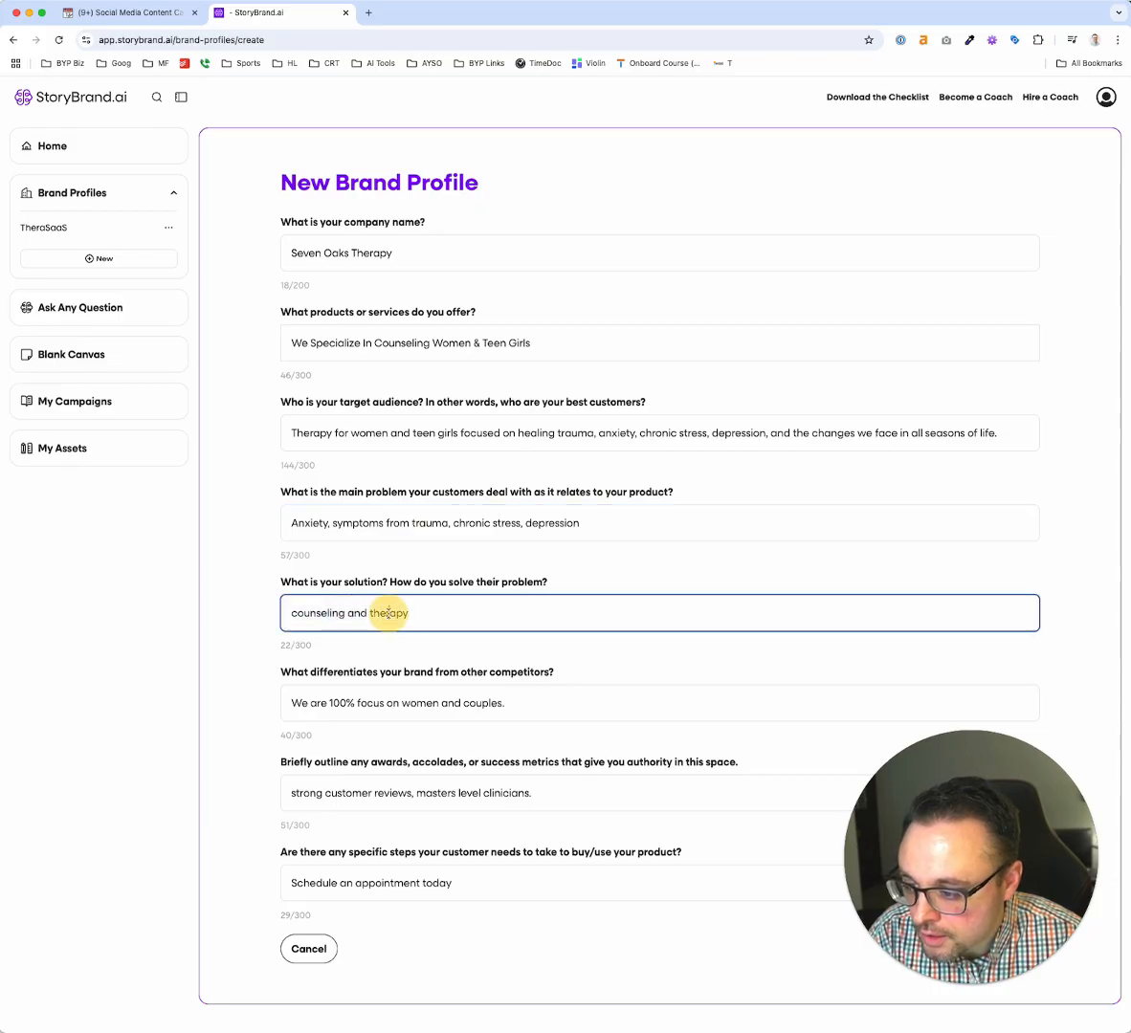
pyautogui.click(363, 703)
pyautogui.tripleClick(367, 704)
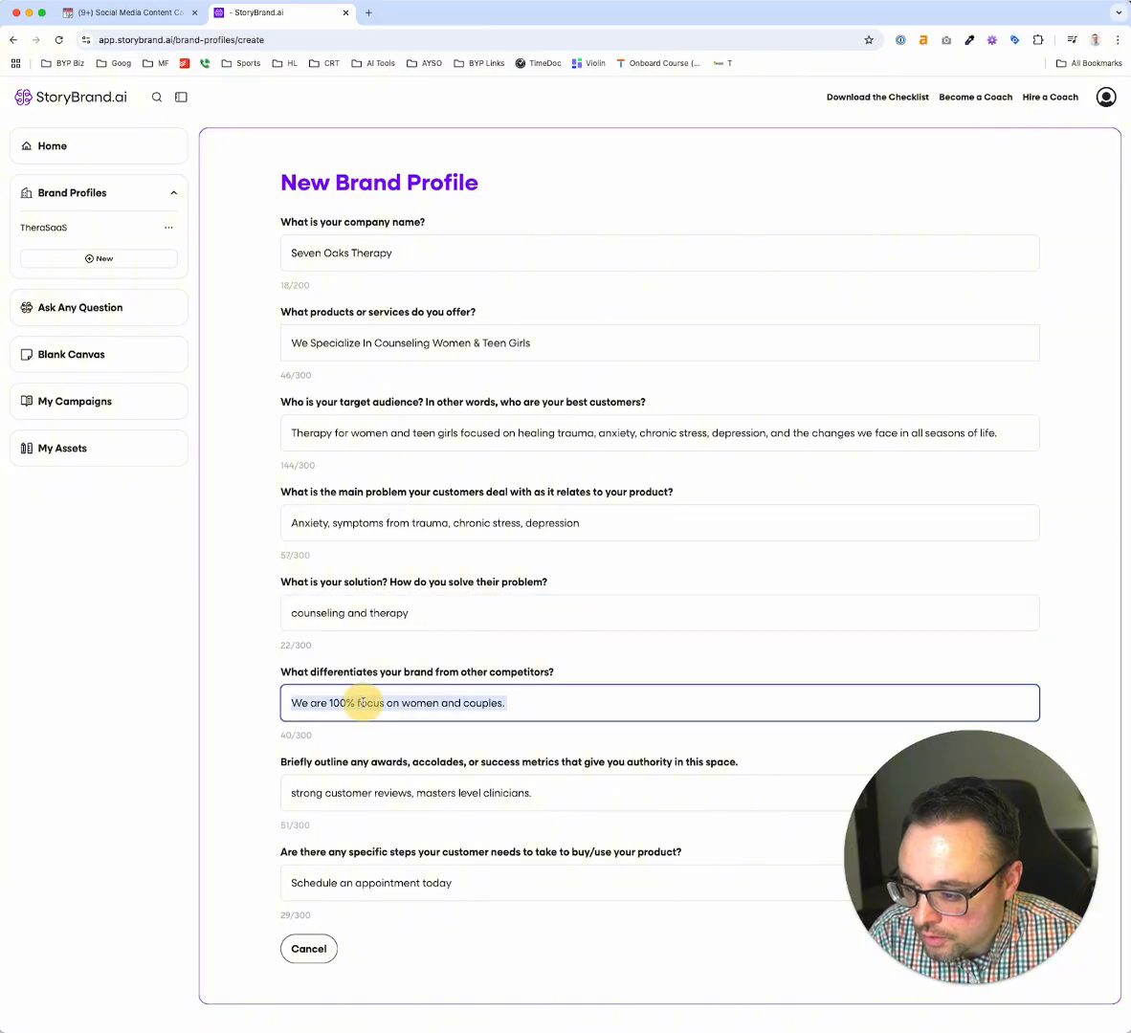
pyautogui.scroll(5, 418, 701)
pyautogui.scroll(-2, 418, 702)
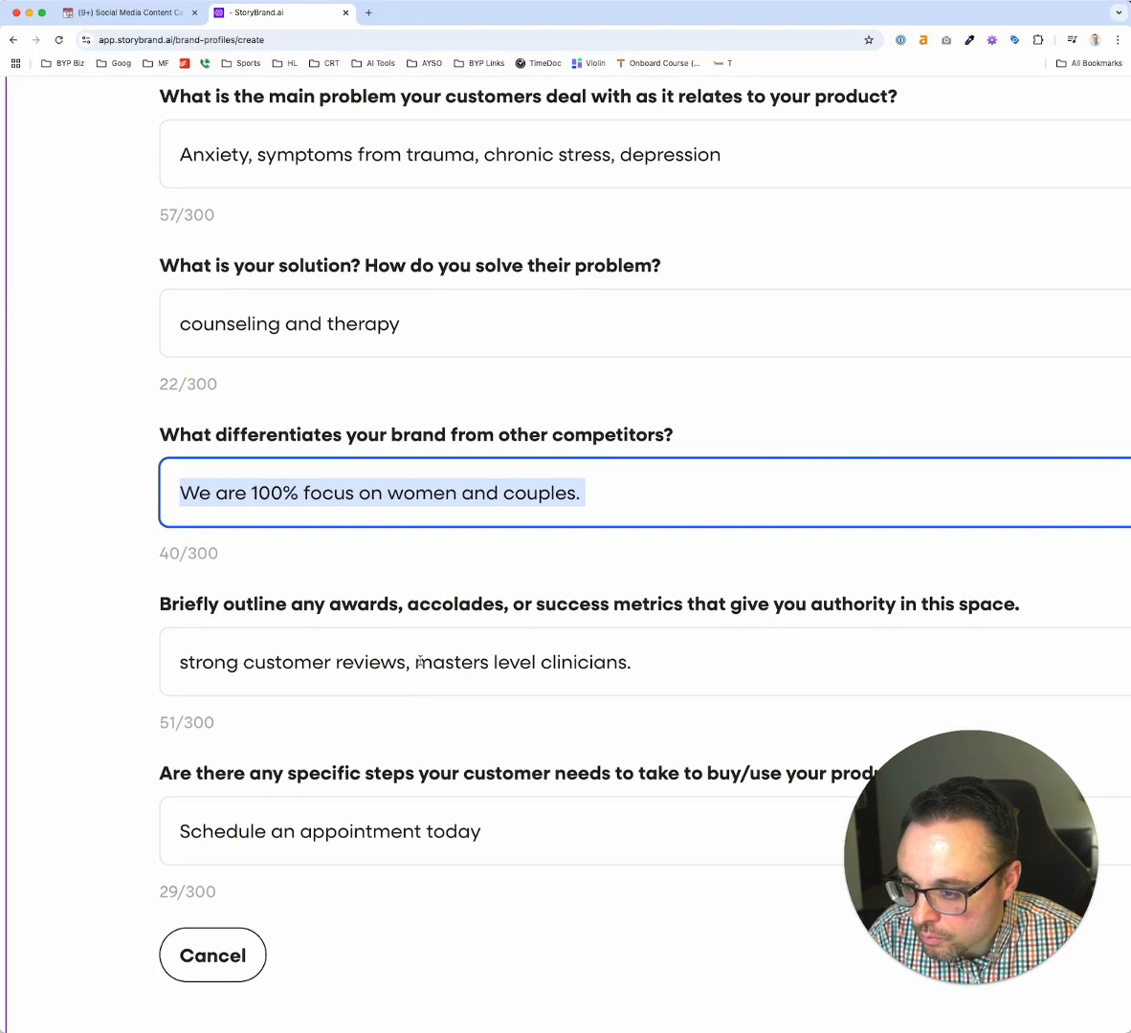
pyautogui.click(380, 497)
pyautogui.click(356, 664)
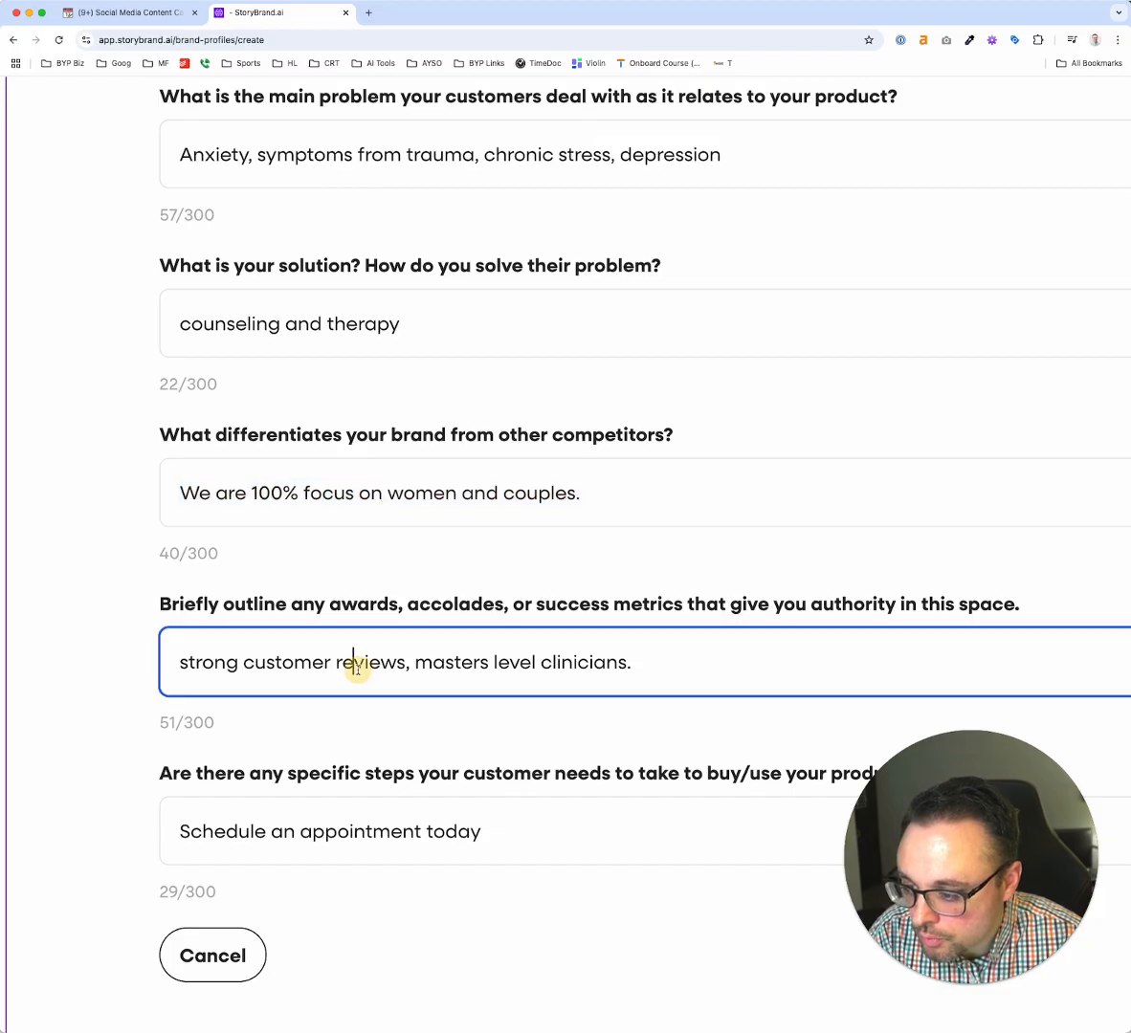
pyautogui.tripleClick(358, 670)
pyautogui.hscroll(2, 358, 670)
pyautogui.click(358, 669)
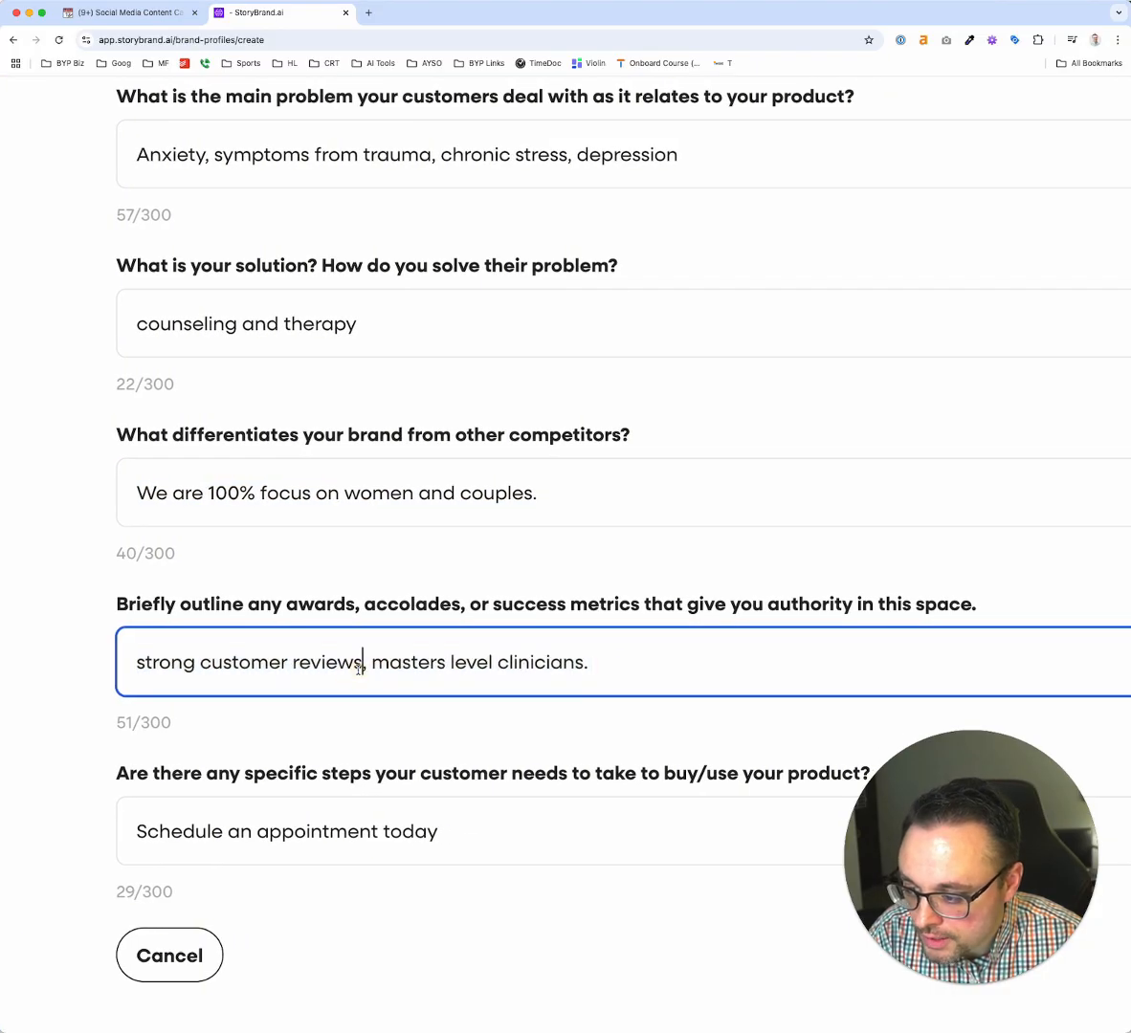
pyautogui.click(335, 666)
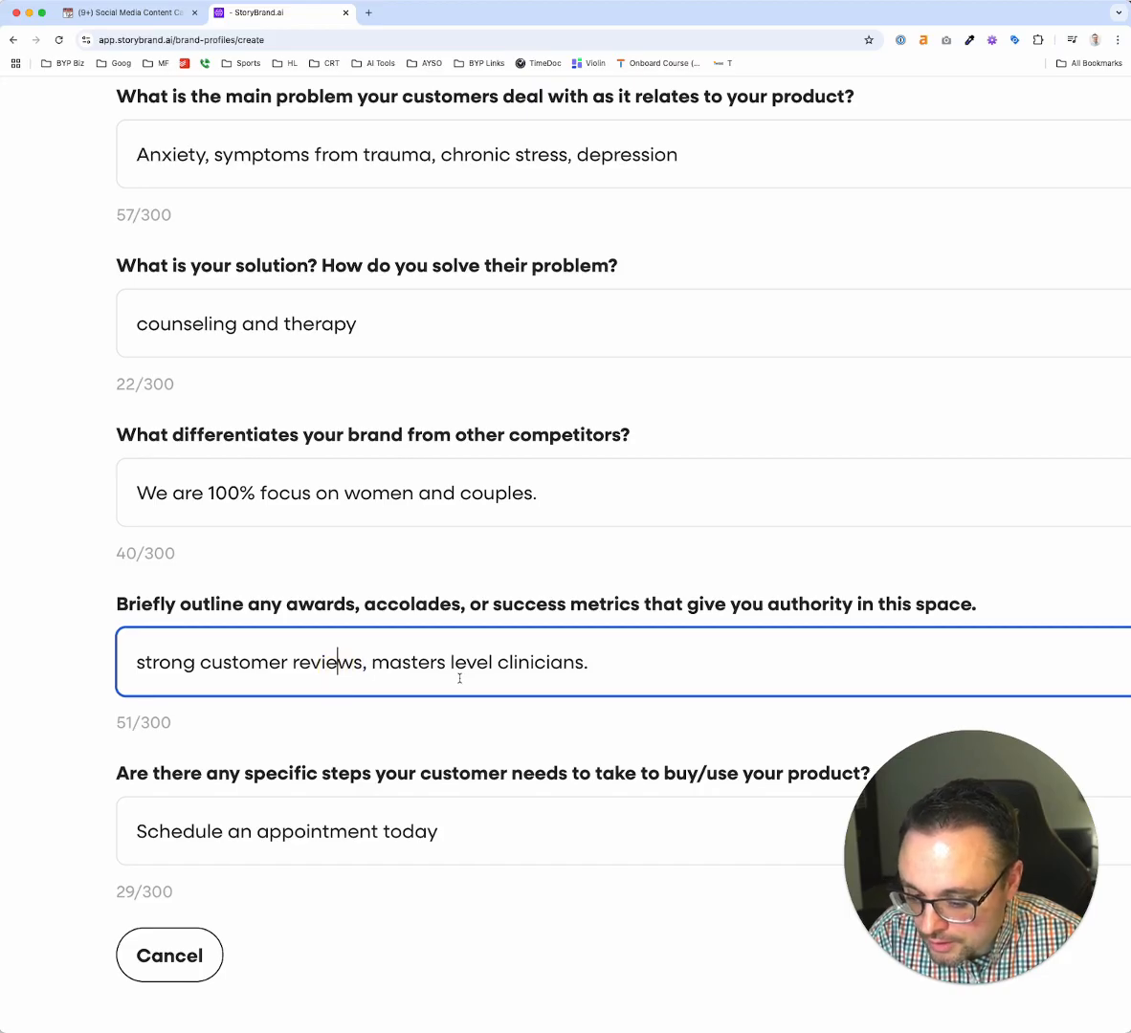
pyautogui.scroll(-2, 460, 678)
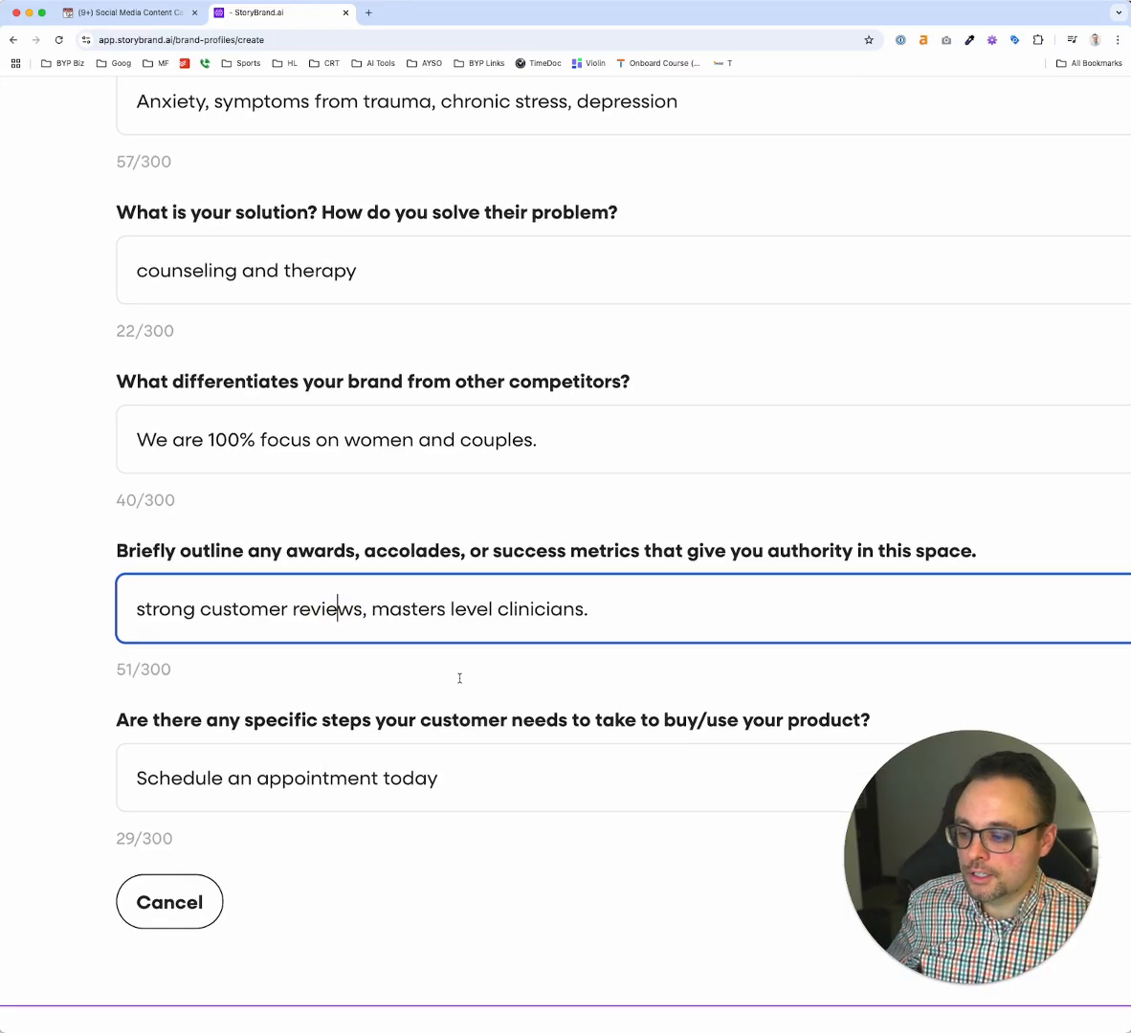
pyautogui.scroll(-5, 459, 683)
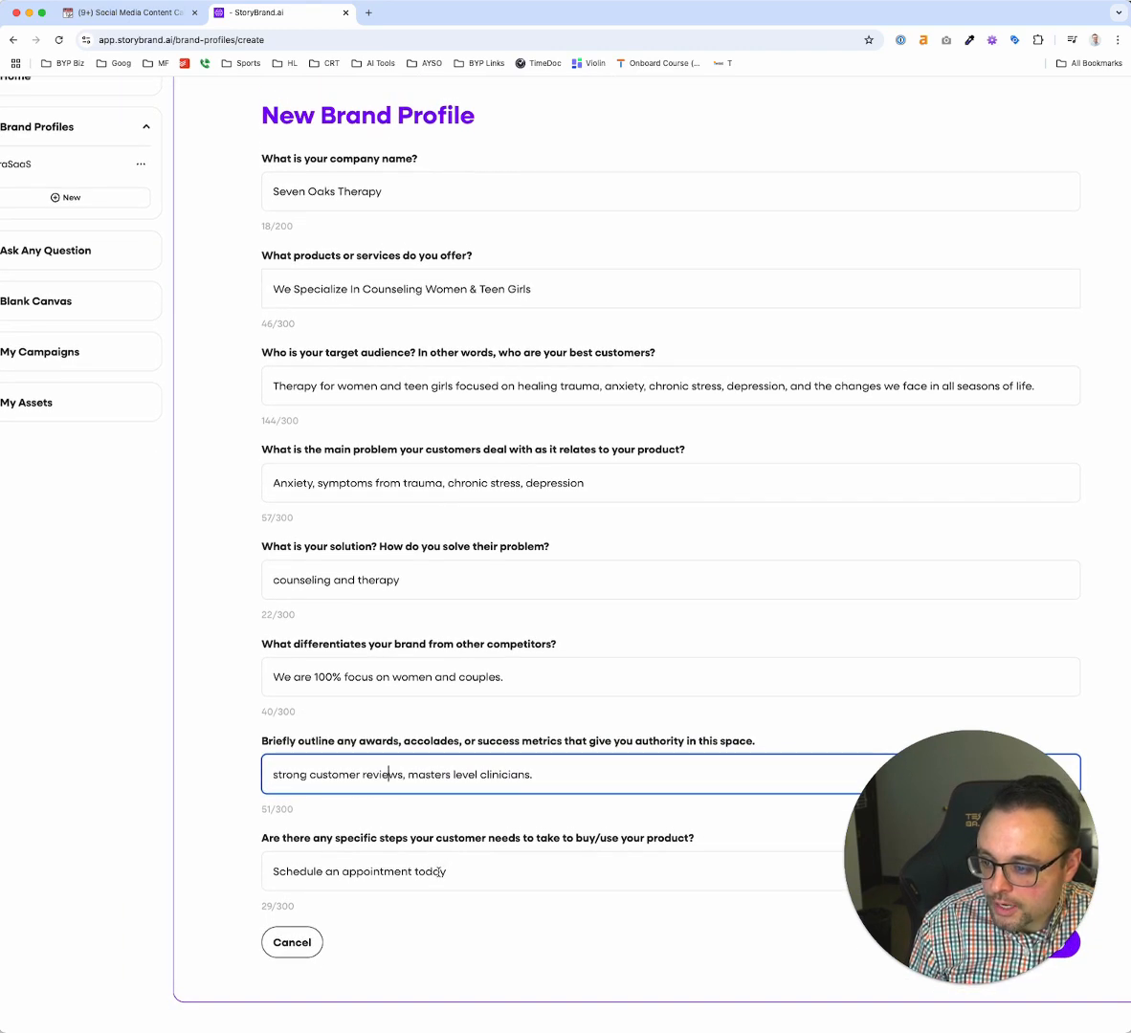
# Save the Seven Oaks Therapy brand profile
pyautogui.scroll(5, 301, 525)
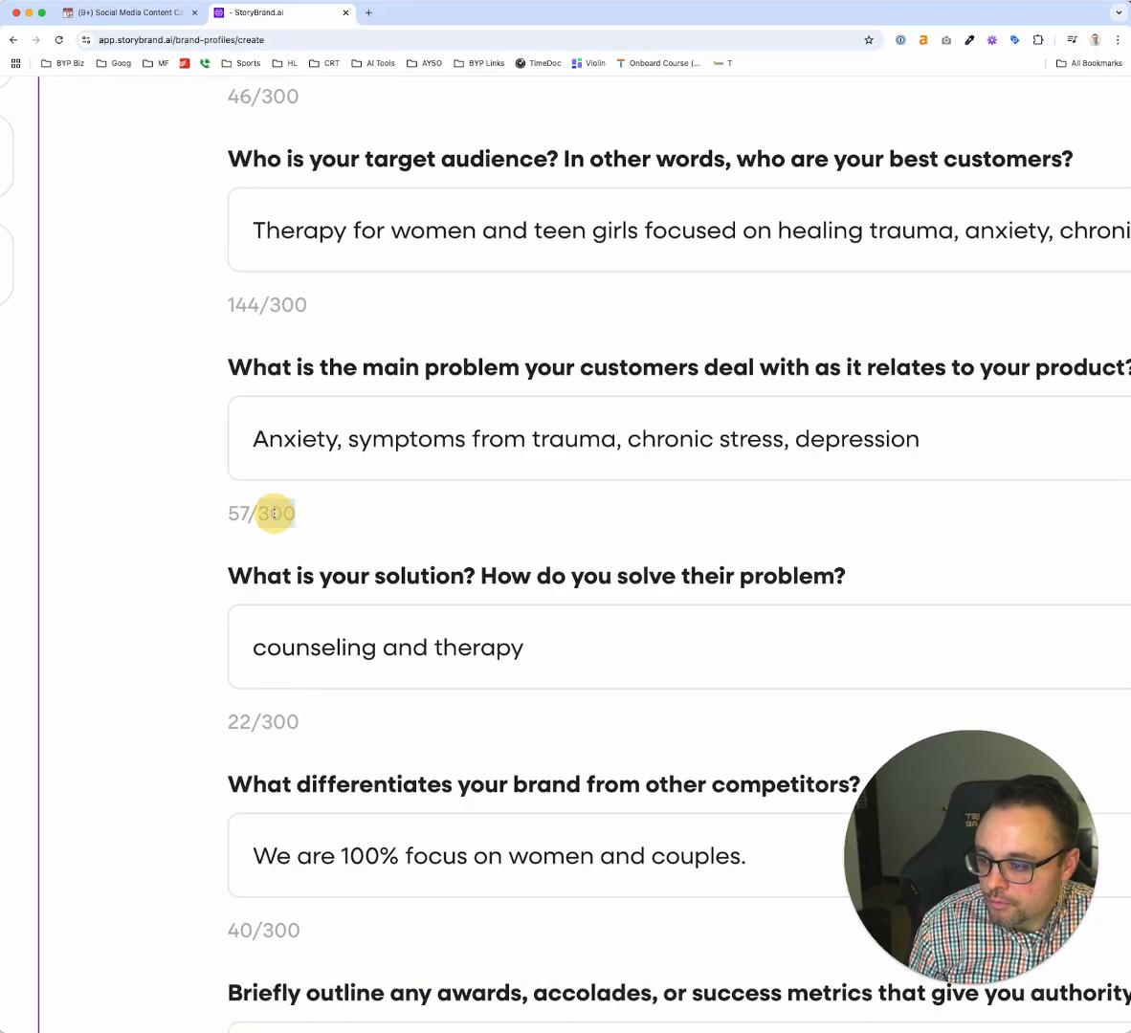
pyautogui.scroll(-5, 277, 515)
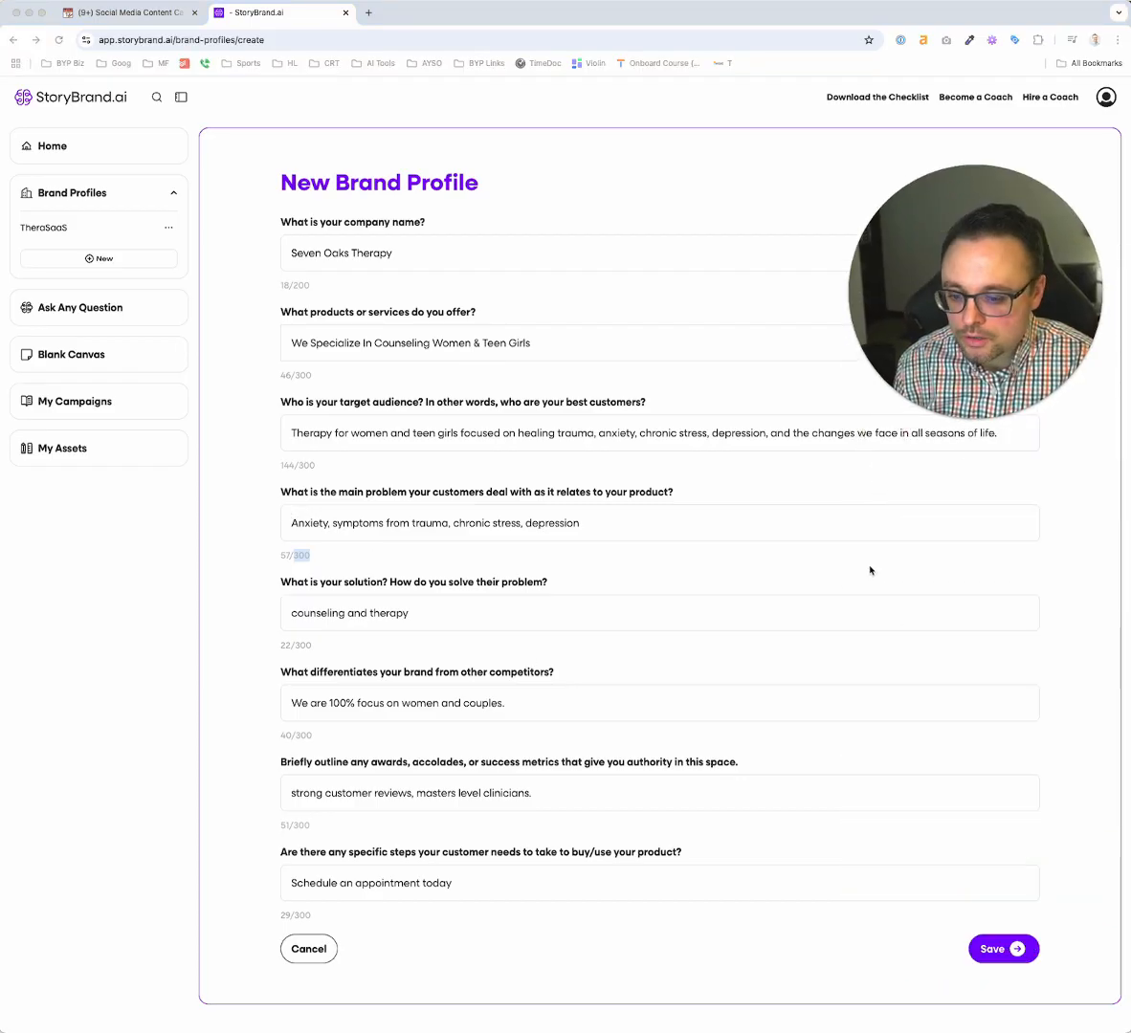
pyautogui.click(995, 949)
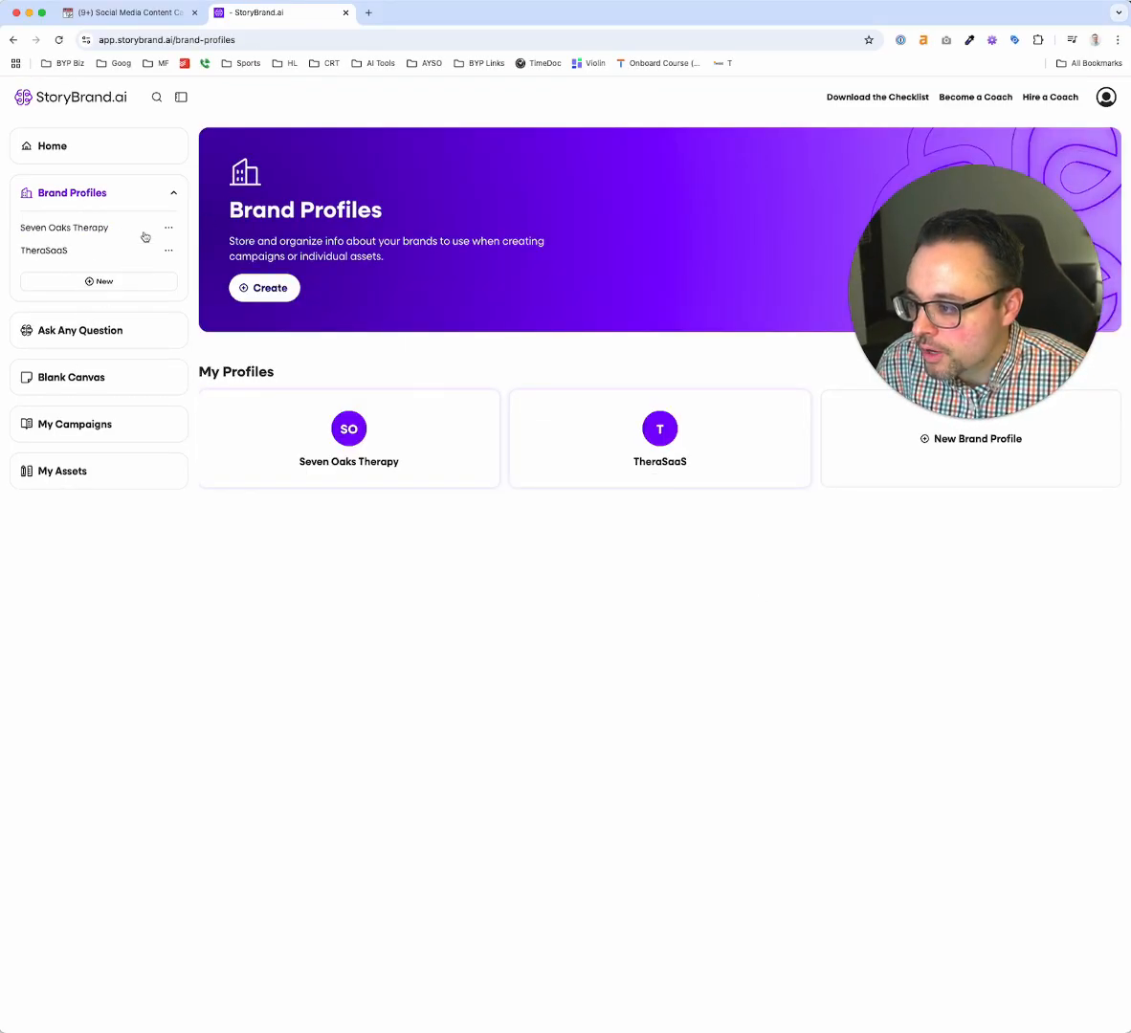
# Open the existing campaign named "New" and use the saved Seven Oaks Therapy brand profile for it
pyautogui.click(54, 144)
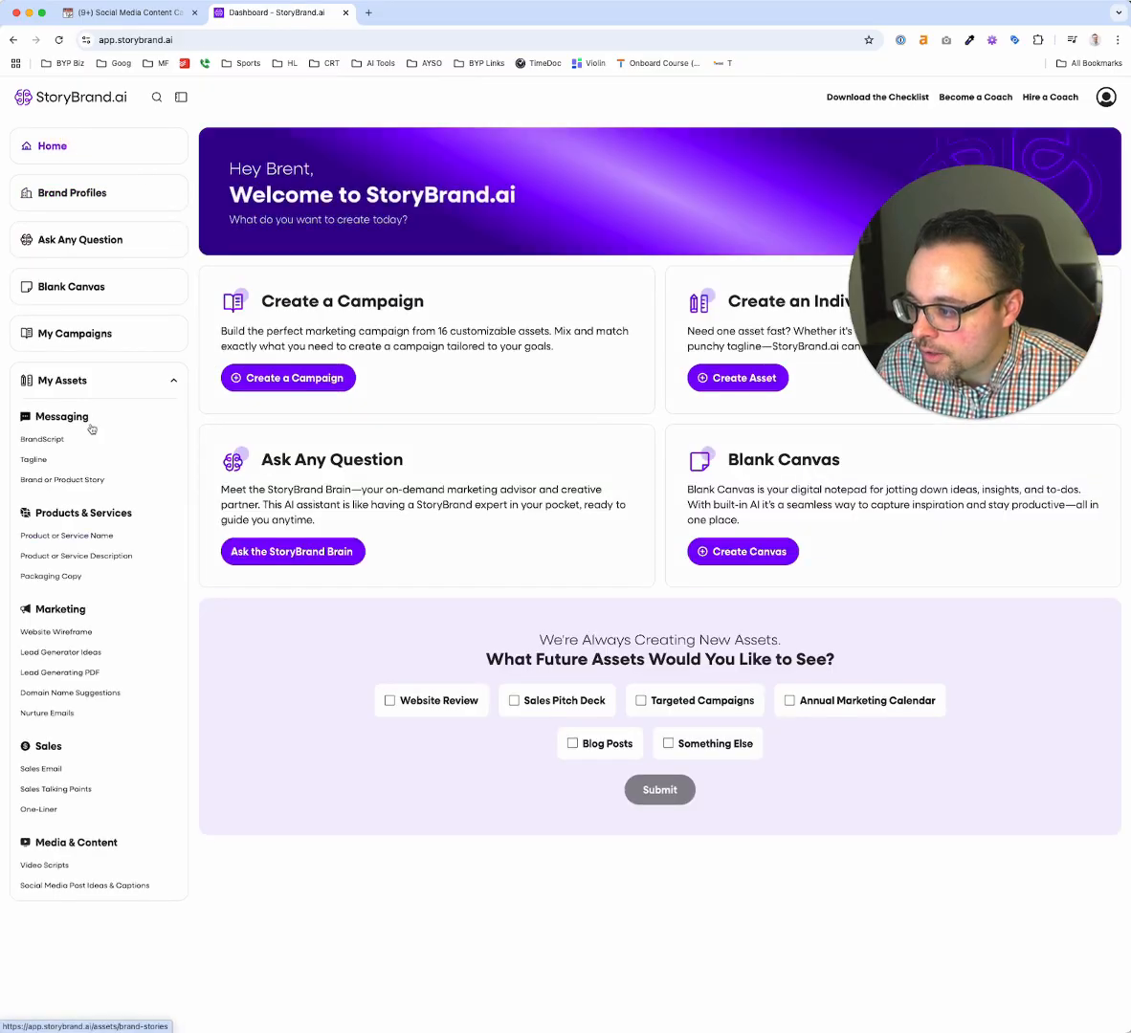
pyautogui.click(84, 332)
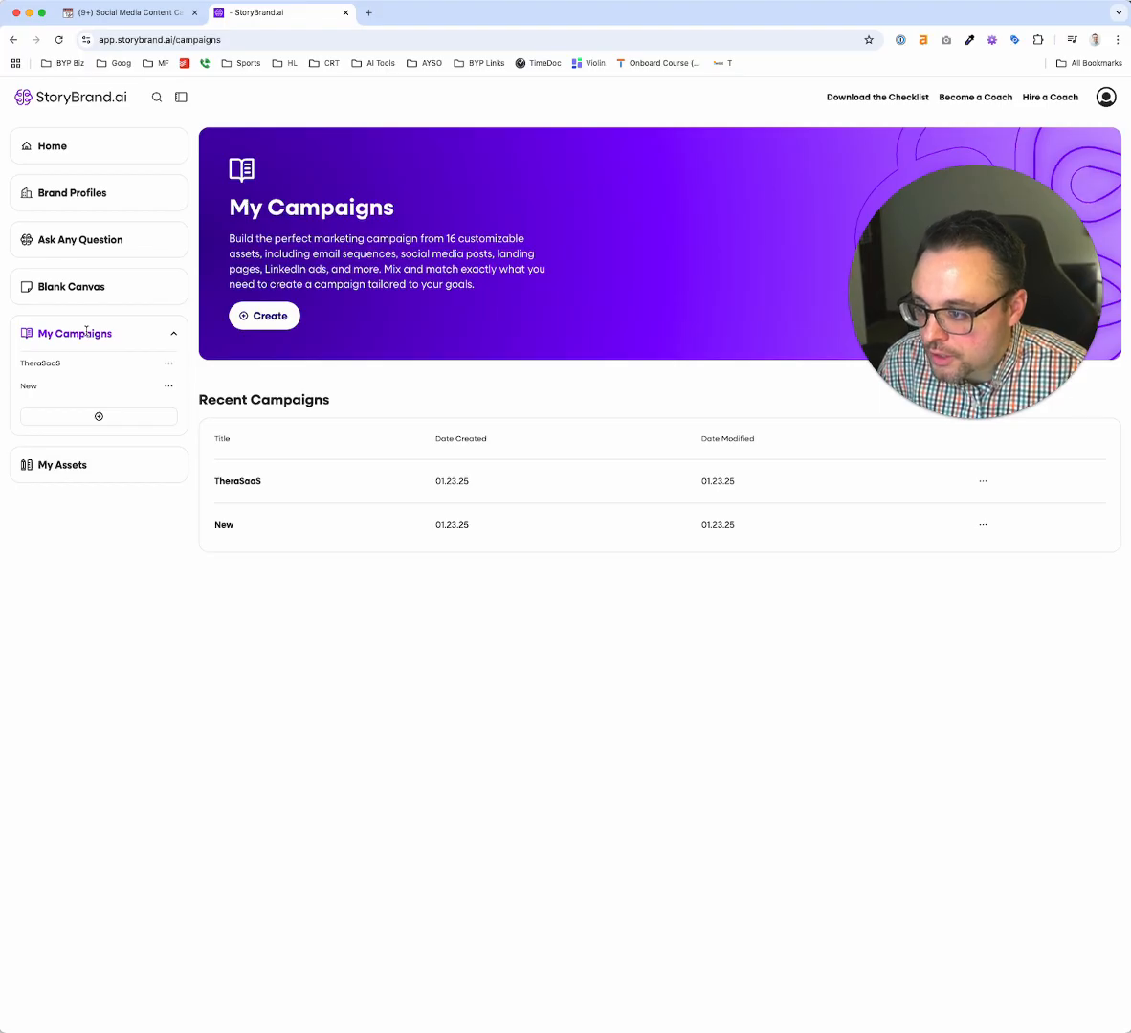
pyautogui.click(39, 388)
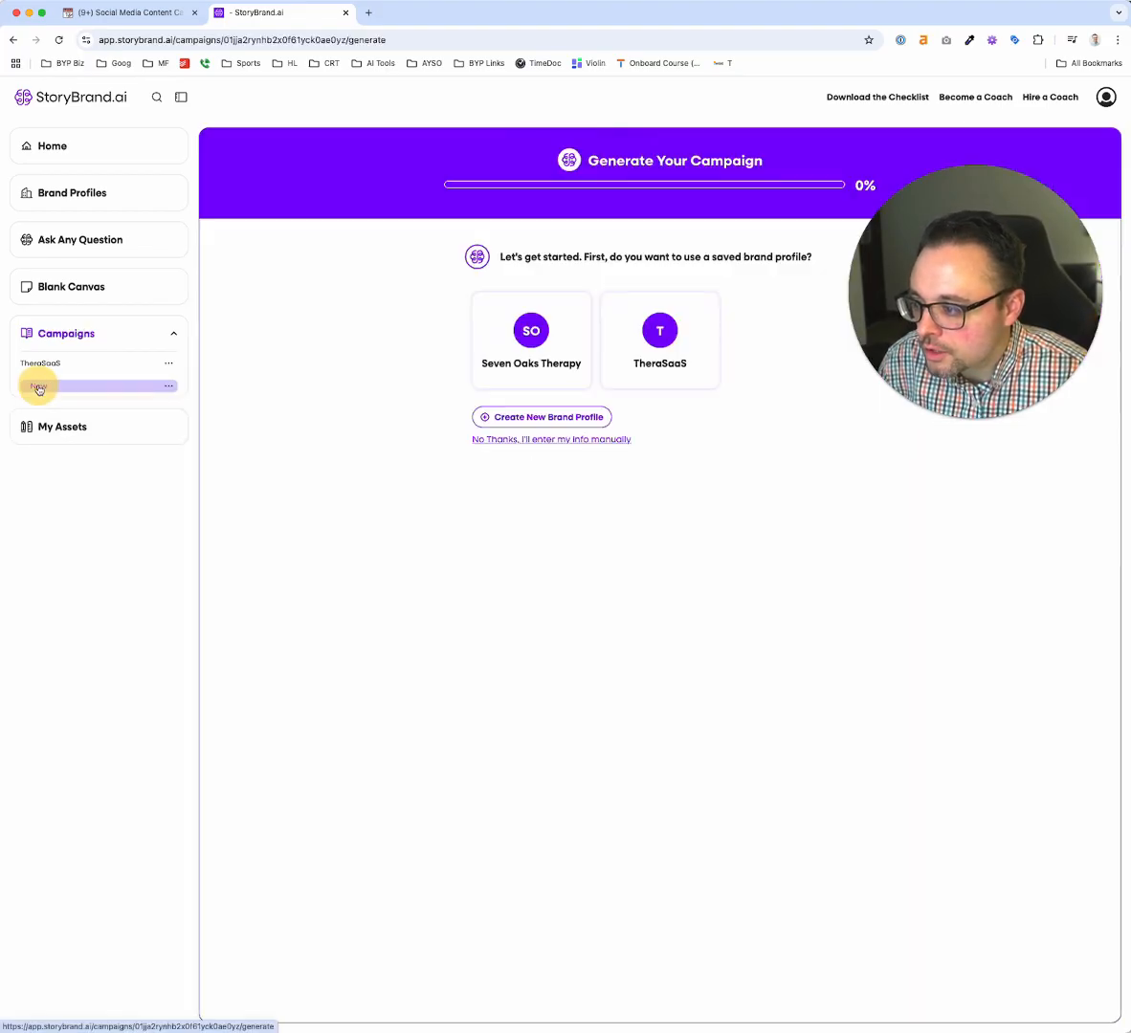
pyautogui.click(534, 335)
pyautogui.click(783, 421)
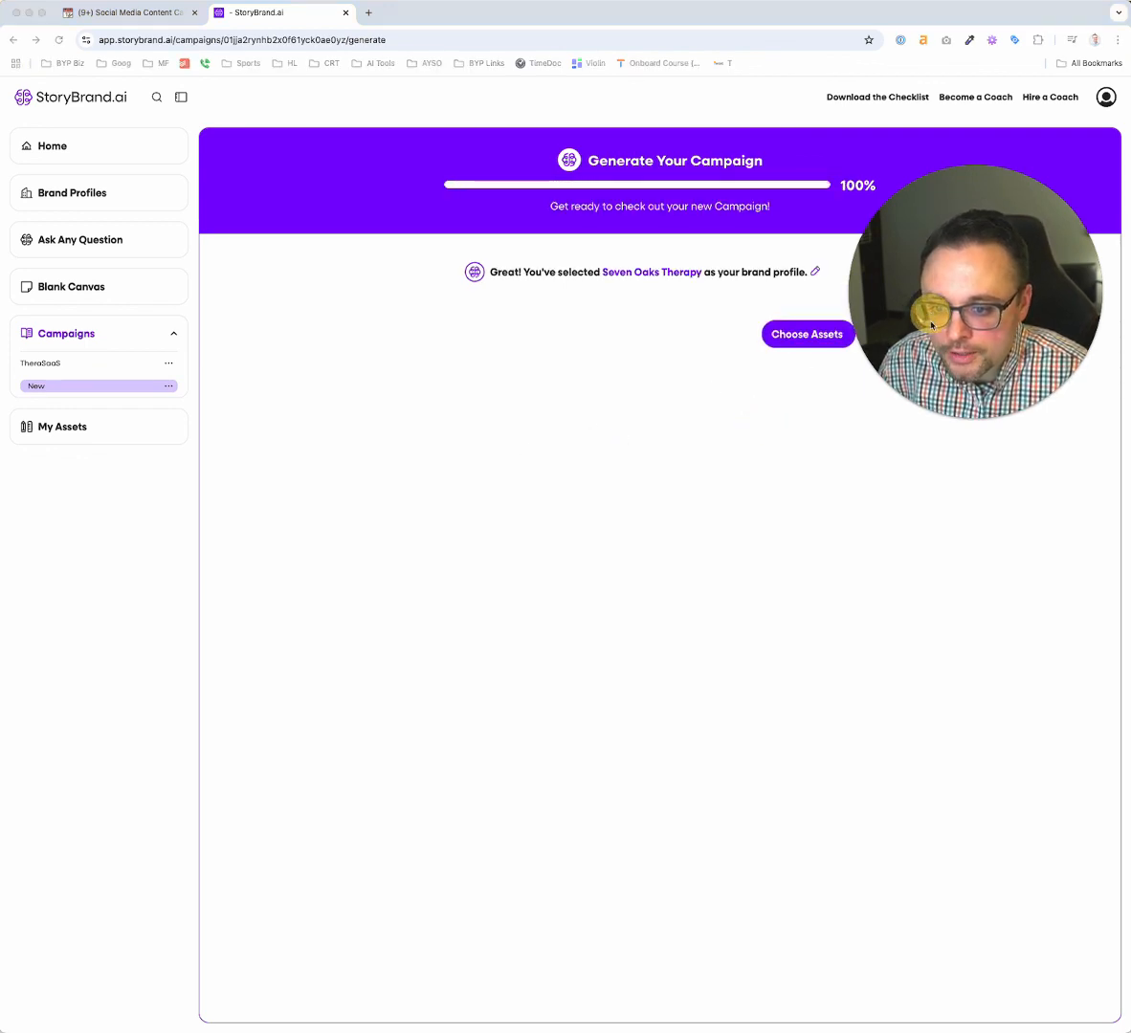
# Open the campaign's asset selection and add the Tagline, Lead Generator Ideas and Website Wireframe assets
pyautogui.moveTo(934, 313); pyautogui.dragTo(914, 737)
pyautogui.click(816, 337)
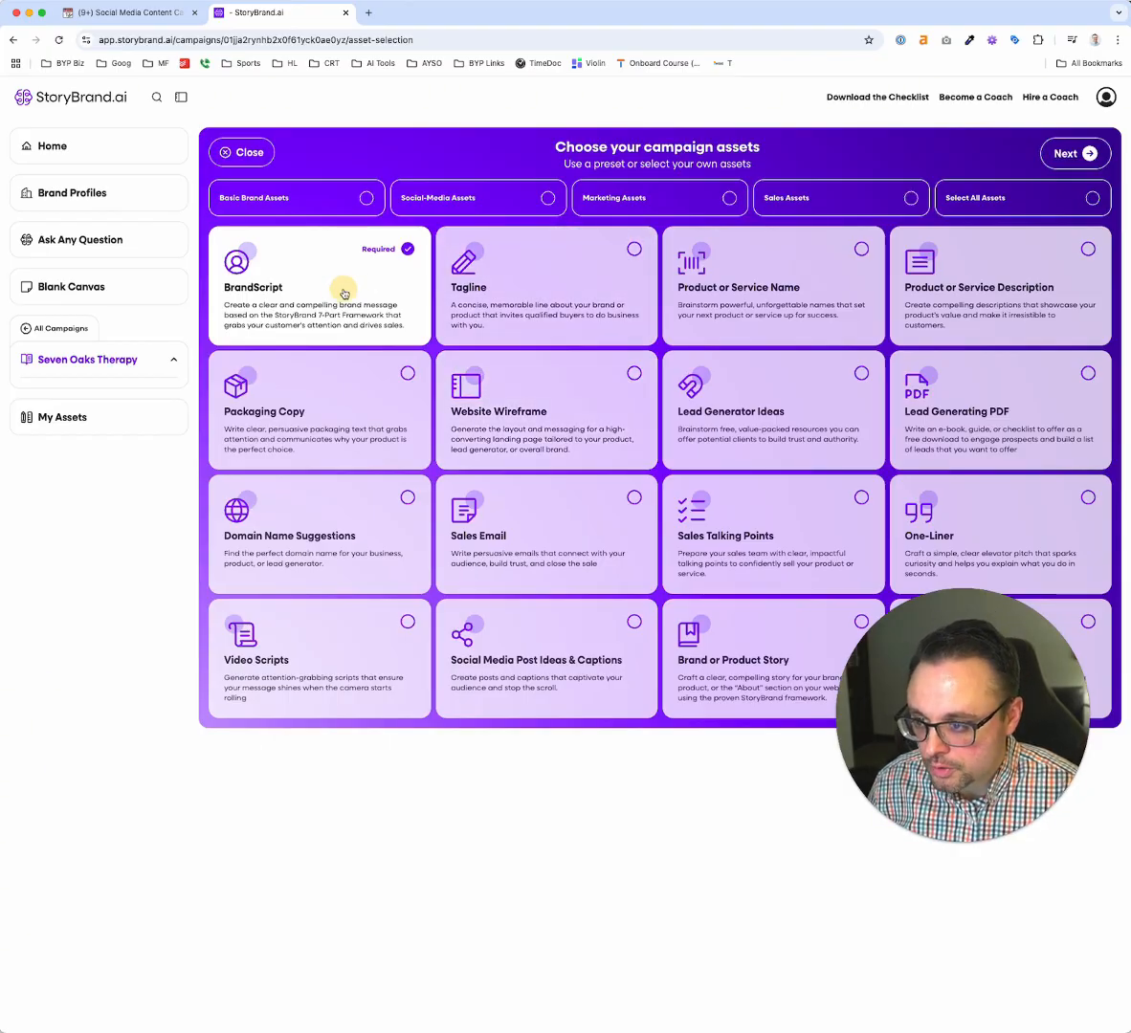
pyautogui.click(535, 271)
pyautogui.scroll(-1, 971, 319)
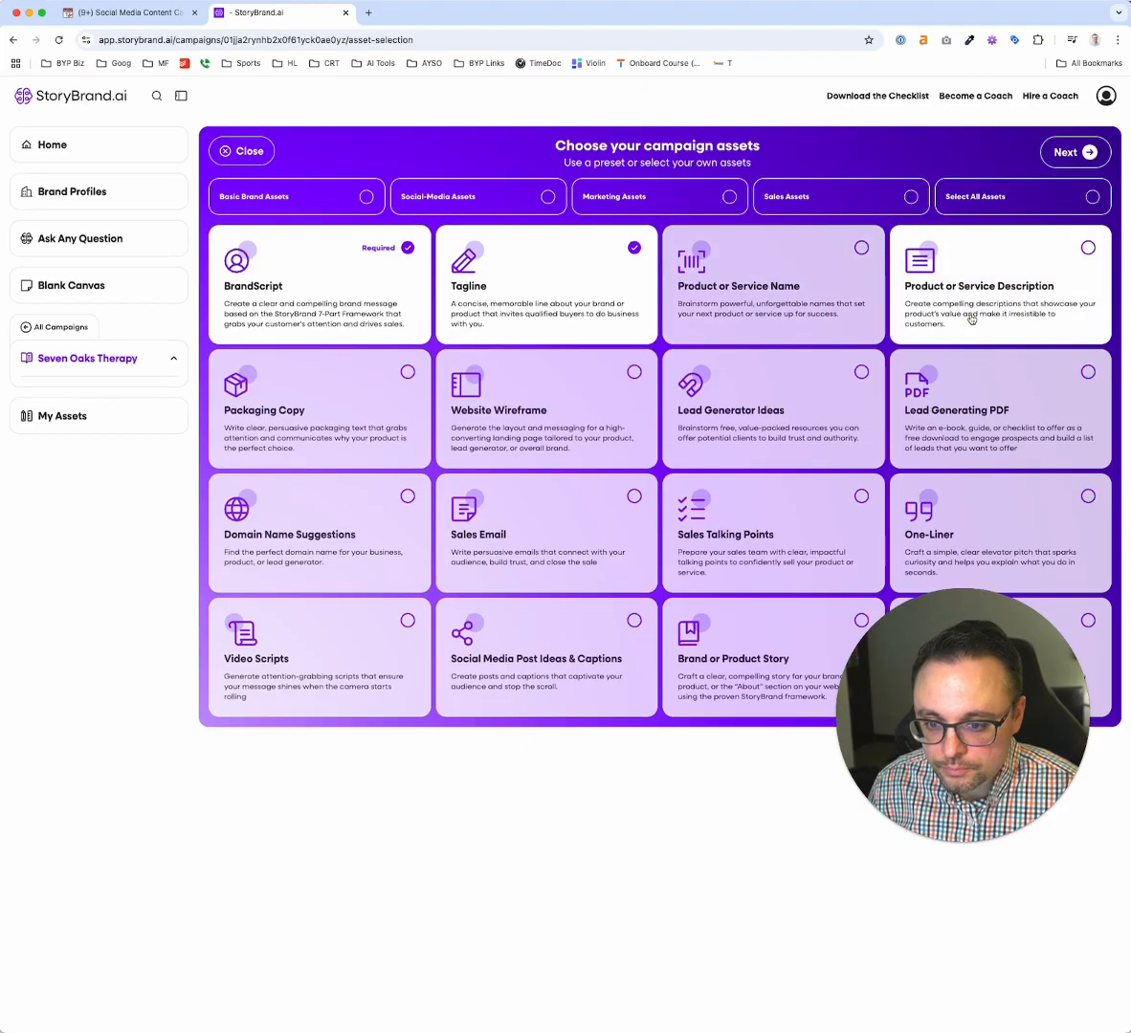
pyautogui.moveTo(973, 587); pyautogui.dragTo(969, 756)
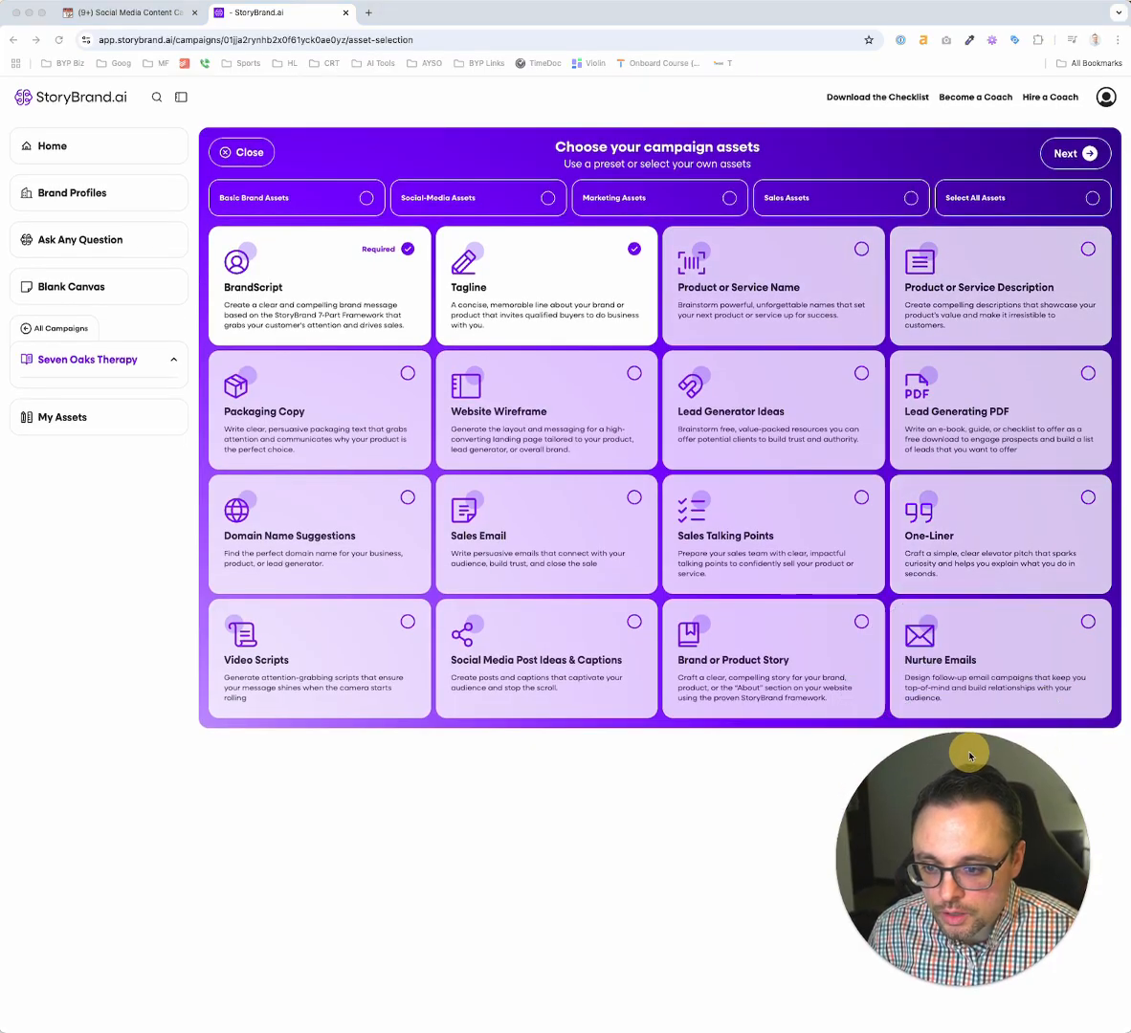
pyautogui.click(802, 382)
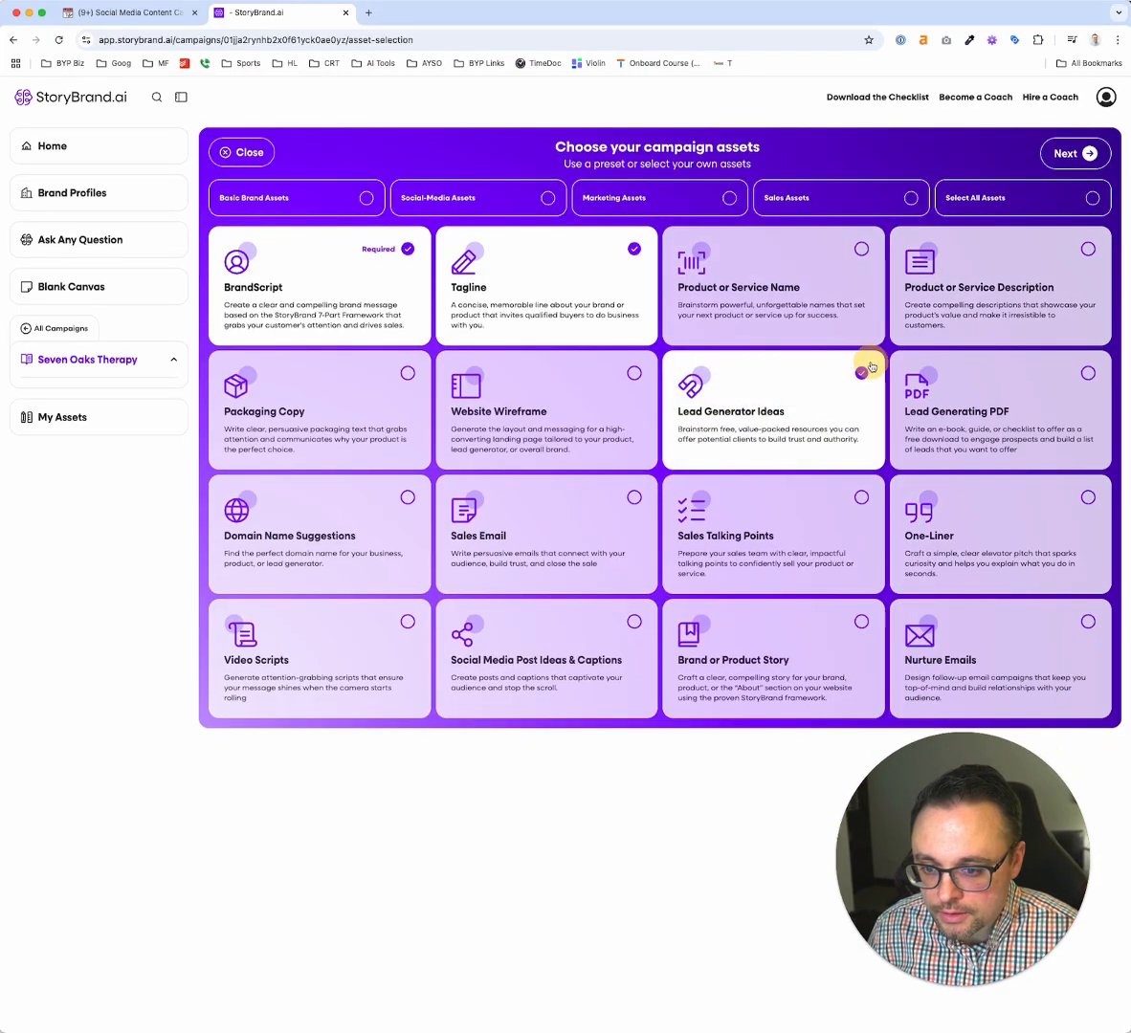
pyautogui.click(632, 375)
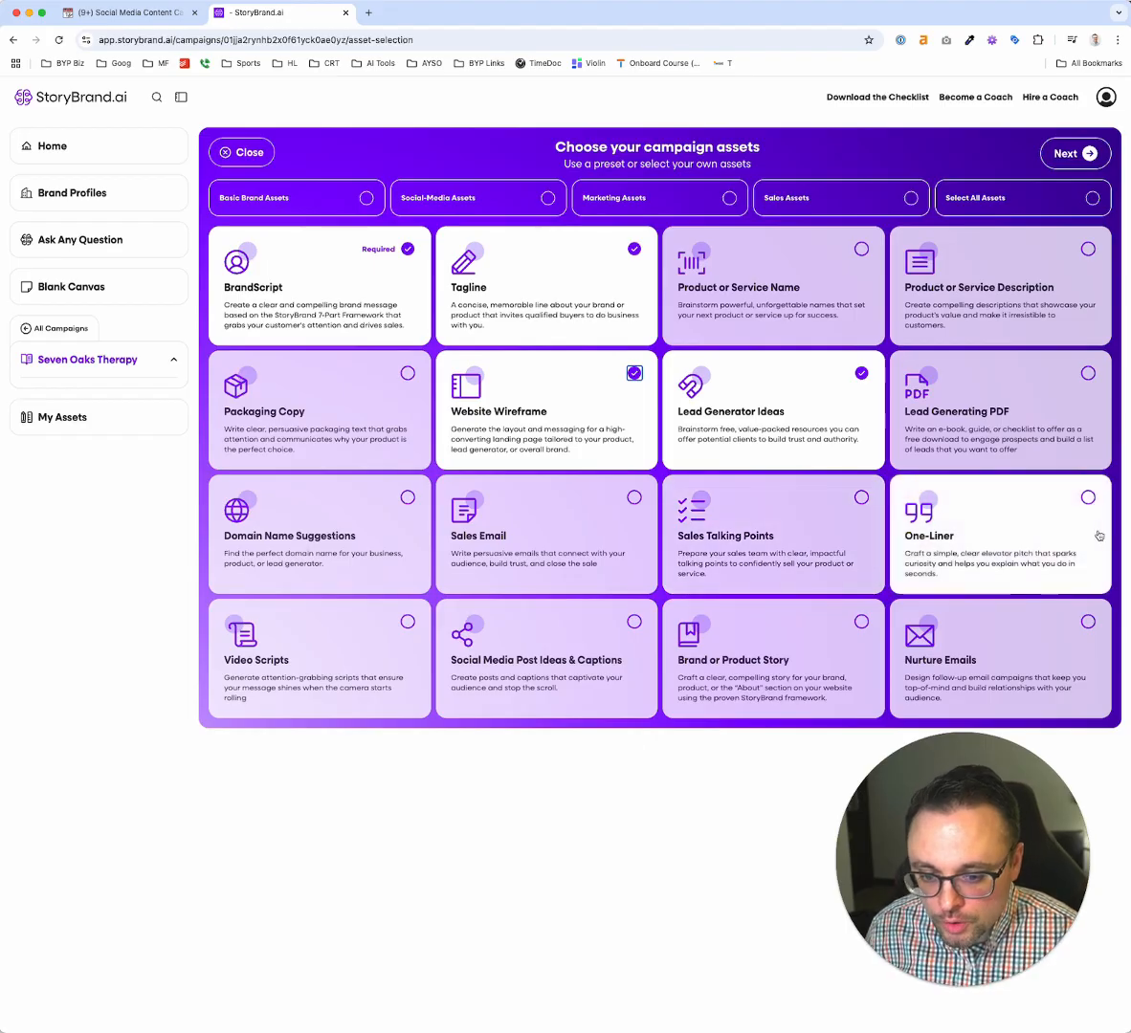
# Add the One-Liner, Video Scripts, Nurture Emails and Lead Generating PDF assets, and confirm the campaign's asset selection
pyautogui.click(1088, 500)
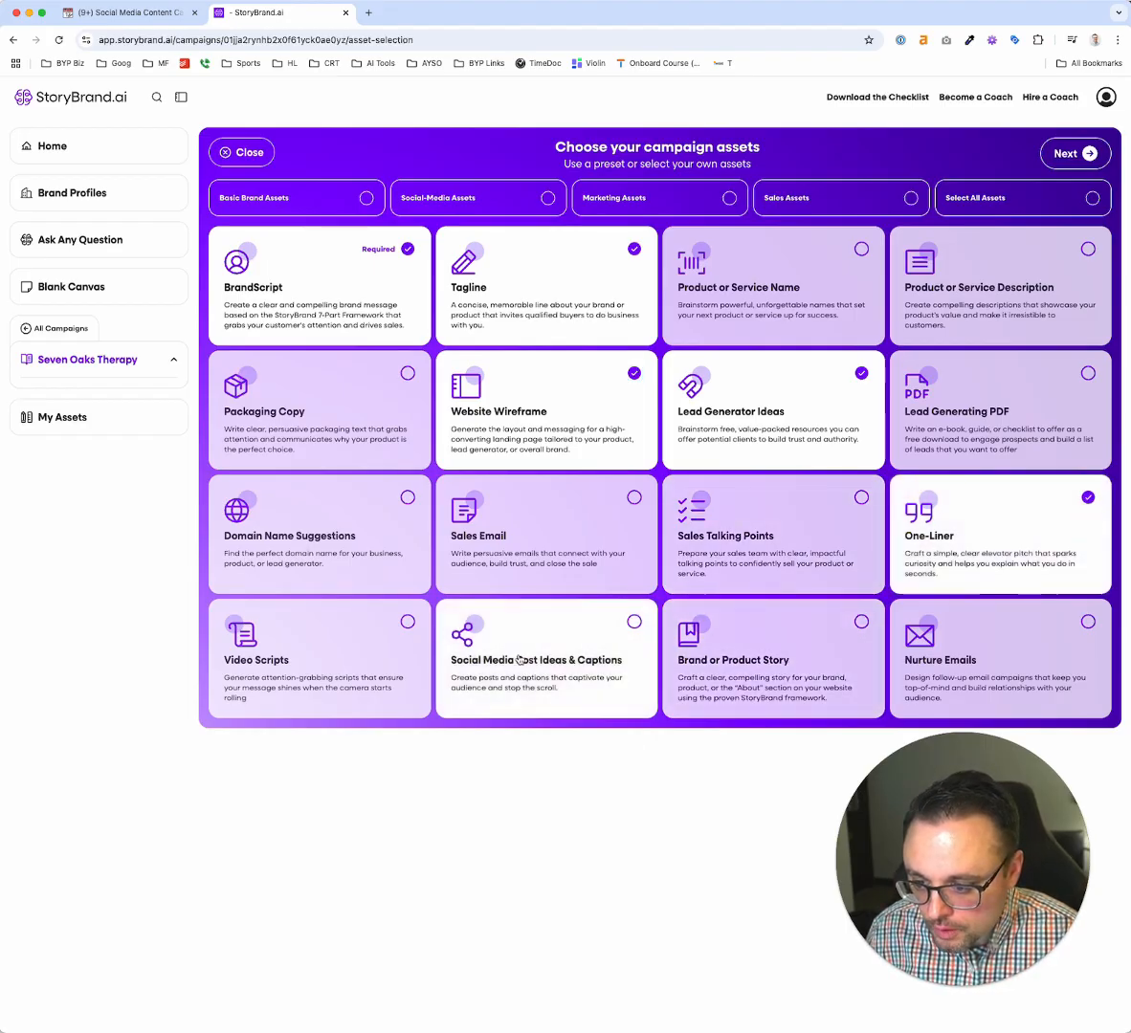
pyautogui.click(383, 638)
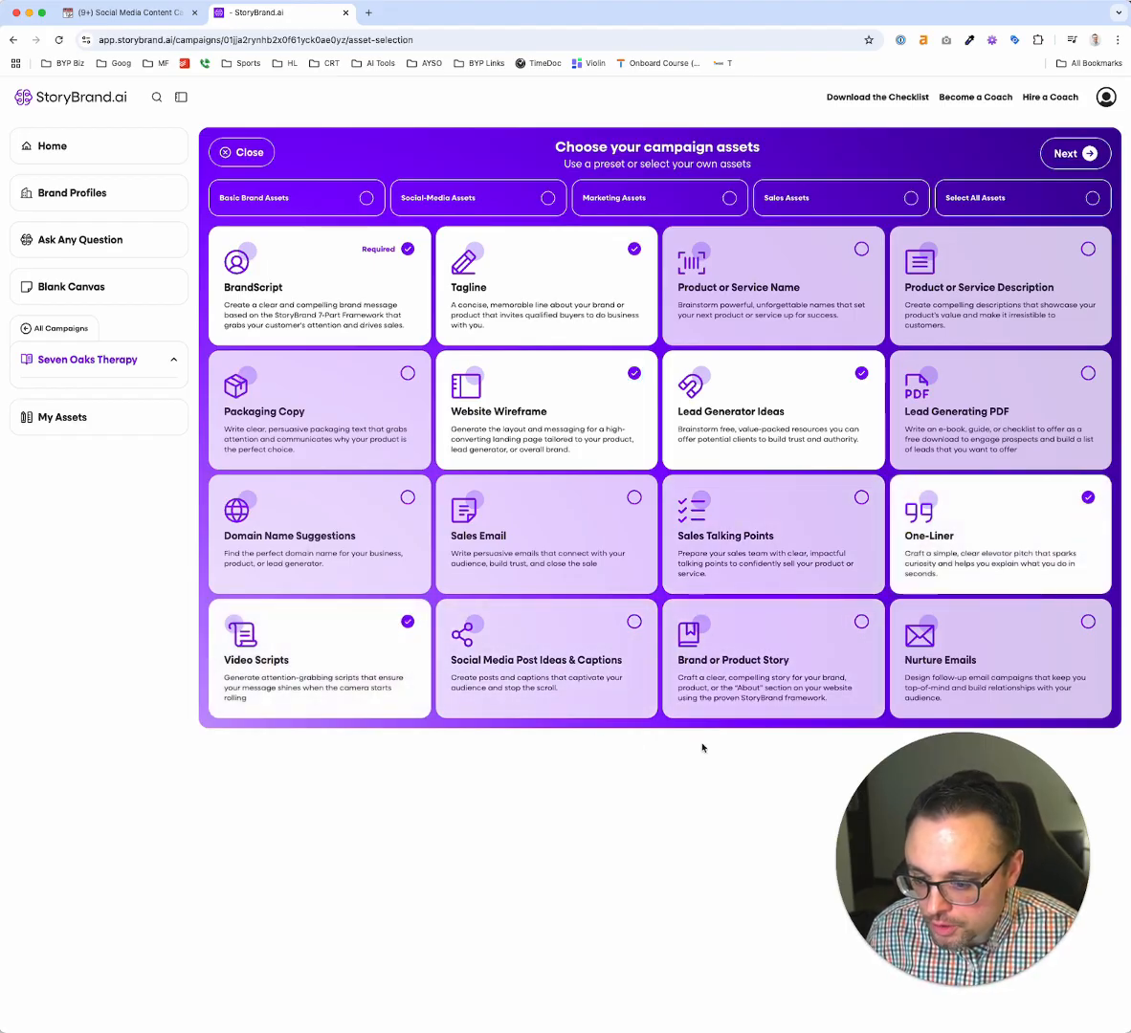
pyautogui.click(1002, 679)
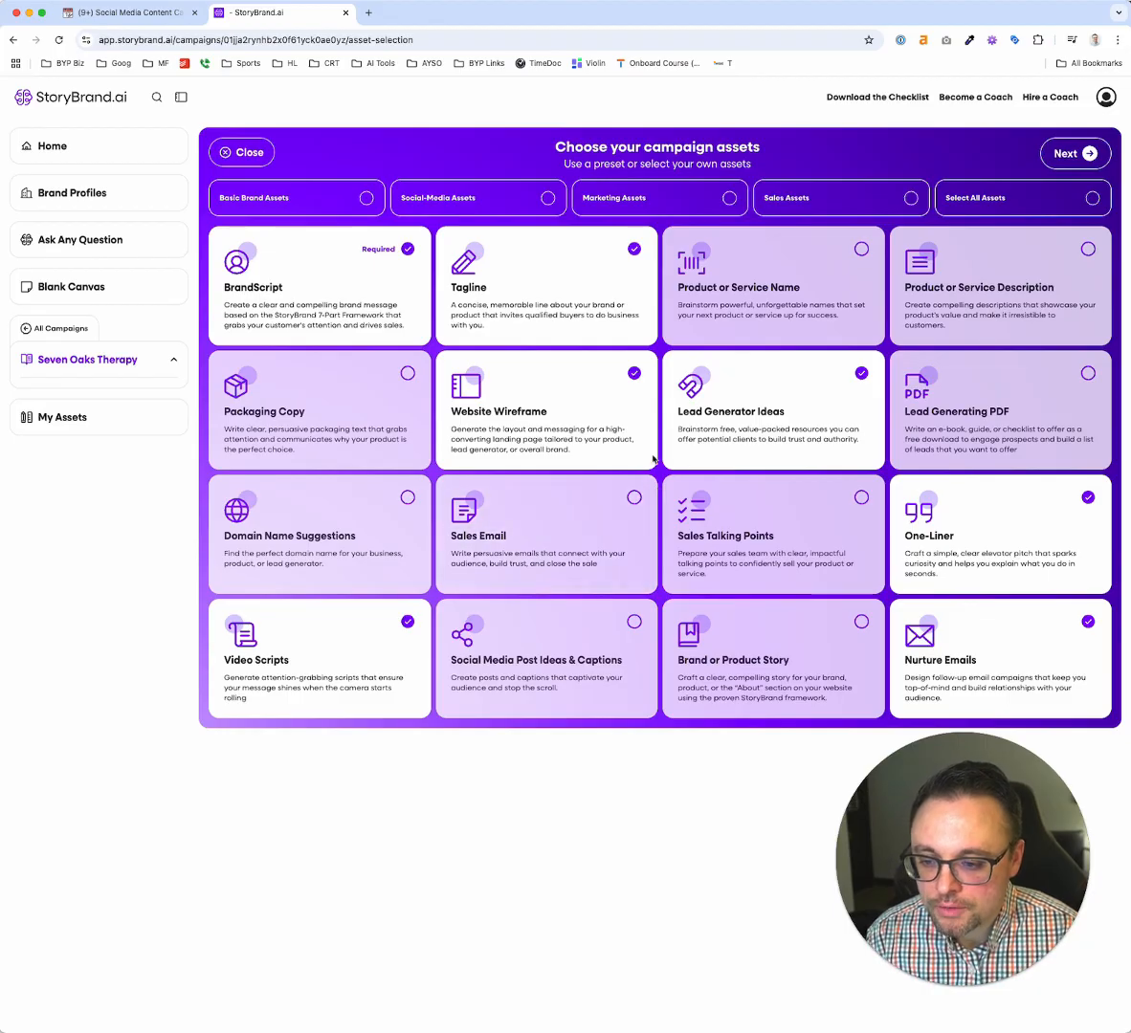
pyautogui.click(926, 435)
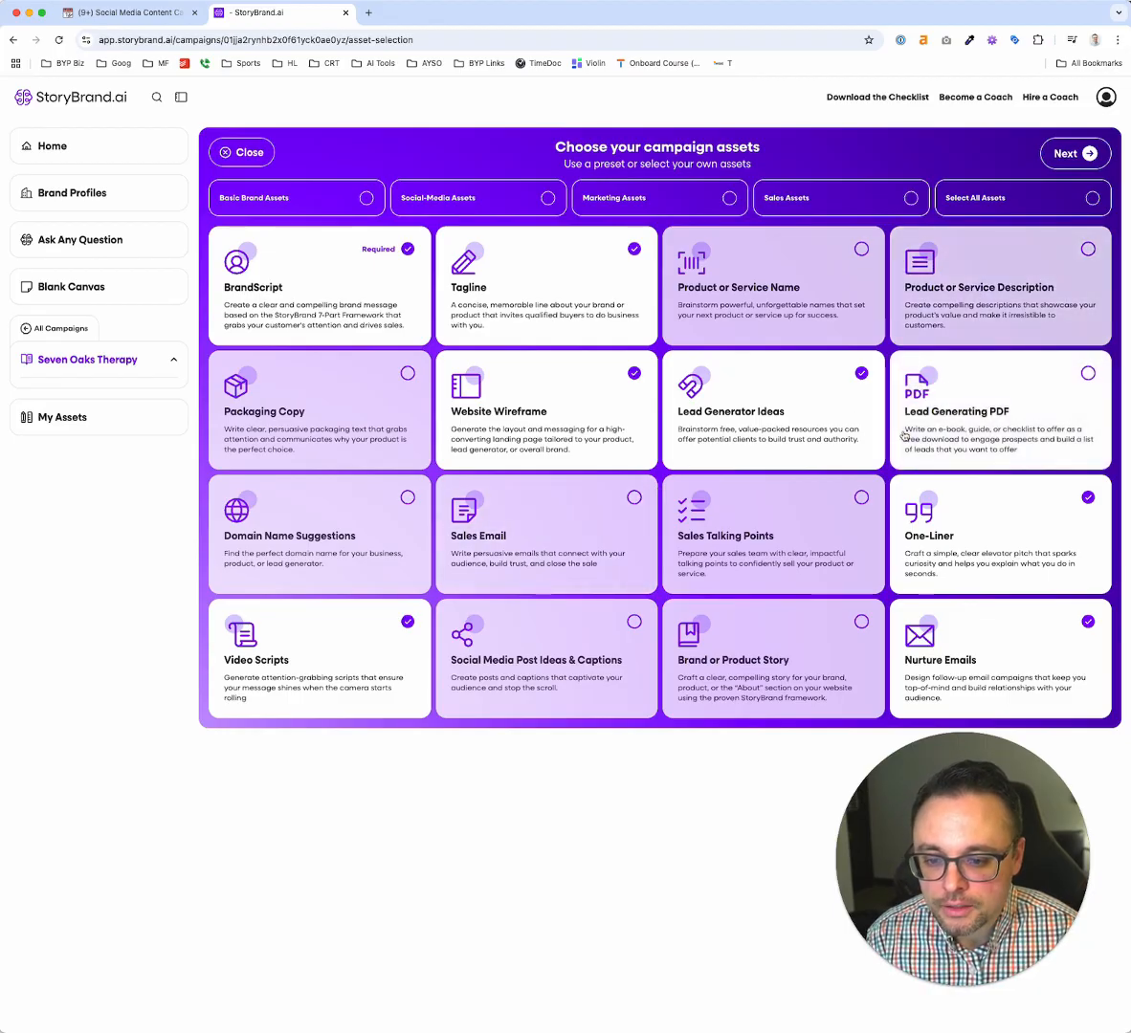
pyautogui.click(1065, 153)
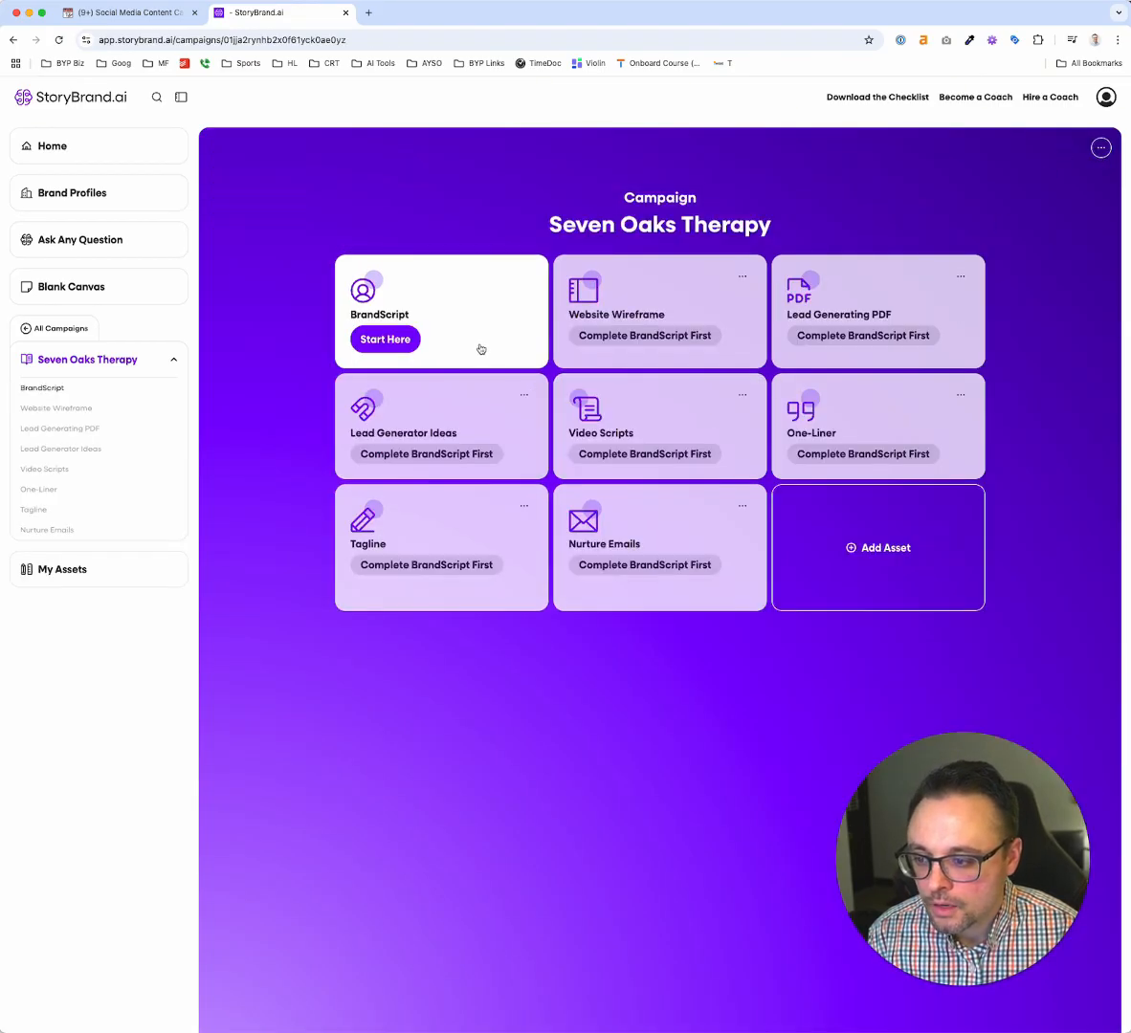
# Generate the BrandScript for the Seven Oaks Therapy campaign and bring its Character section into view
pyautogui.click(419, 338)
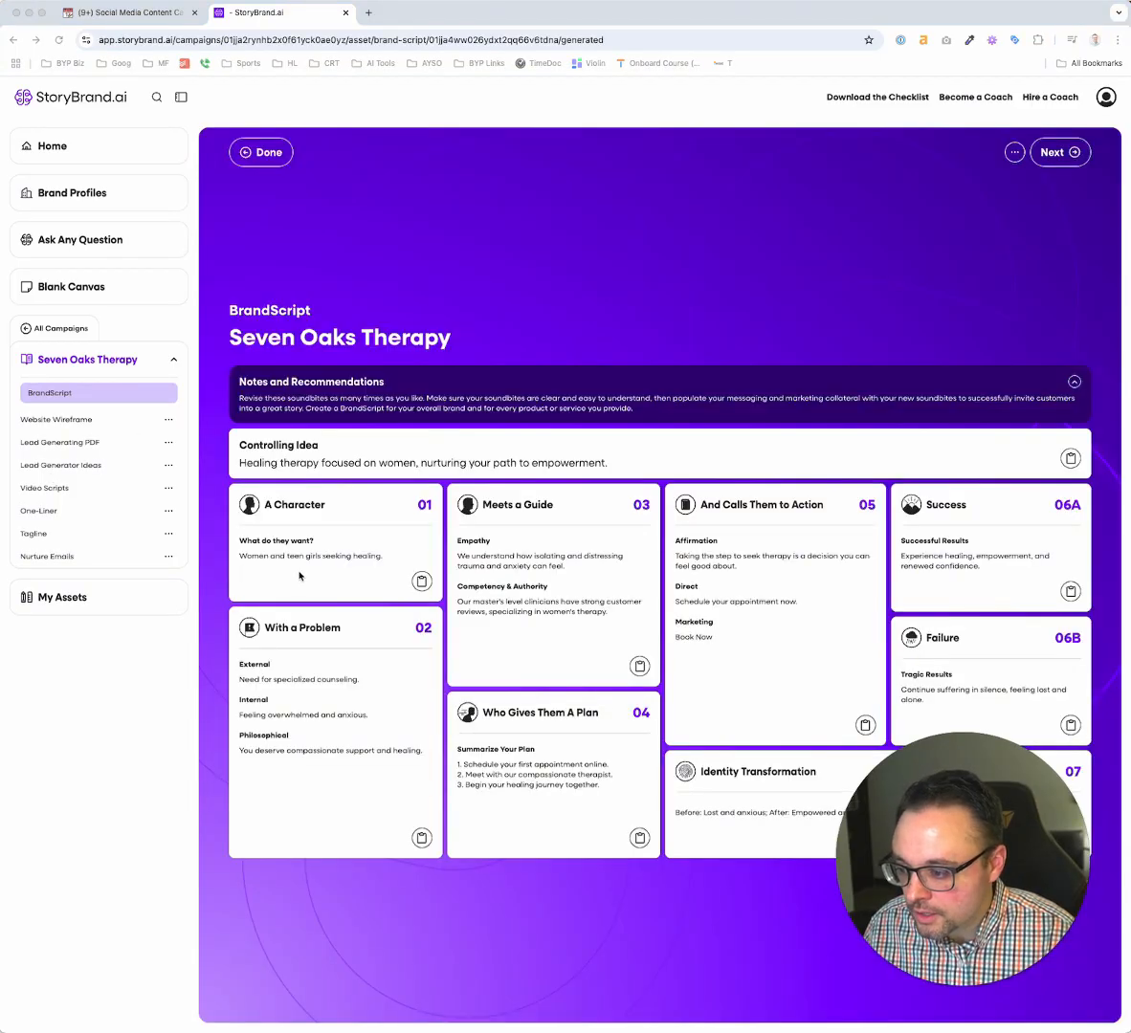
pyautogui.click(300, 576)
pyautogui.scroll(5, 307, 576)
pyautogui.scroll(-1, 306, 576)
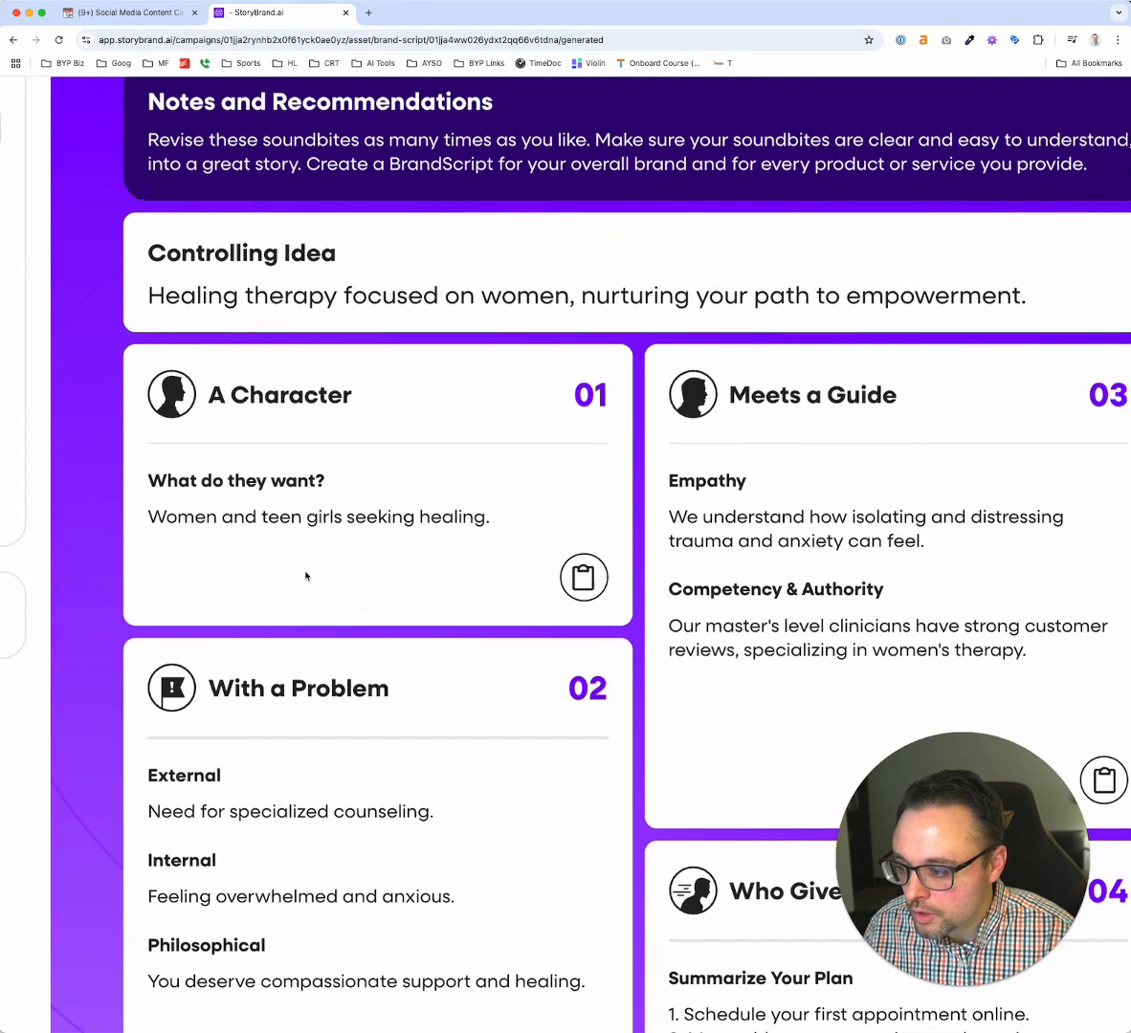
pyautogui.scroll(-3, 306, 576)
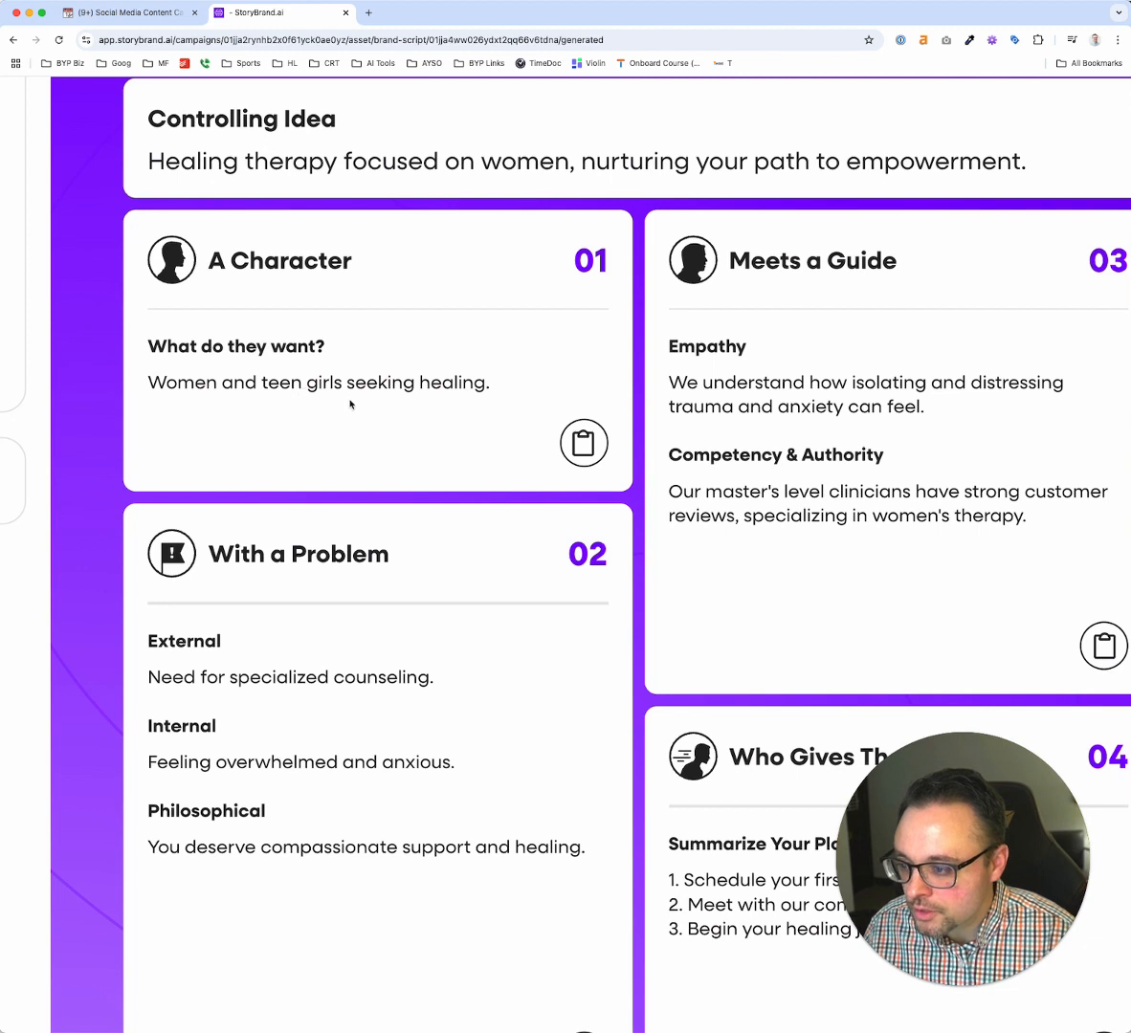
# Replace "healing" with "counseling" in the Character section's "What do they want?" answer
pyautogui.click(435, 386)
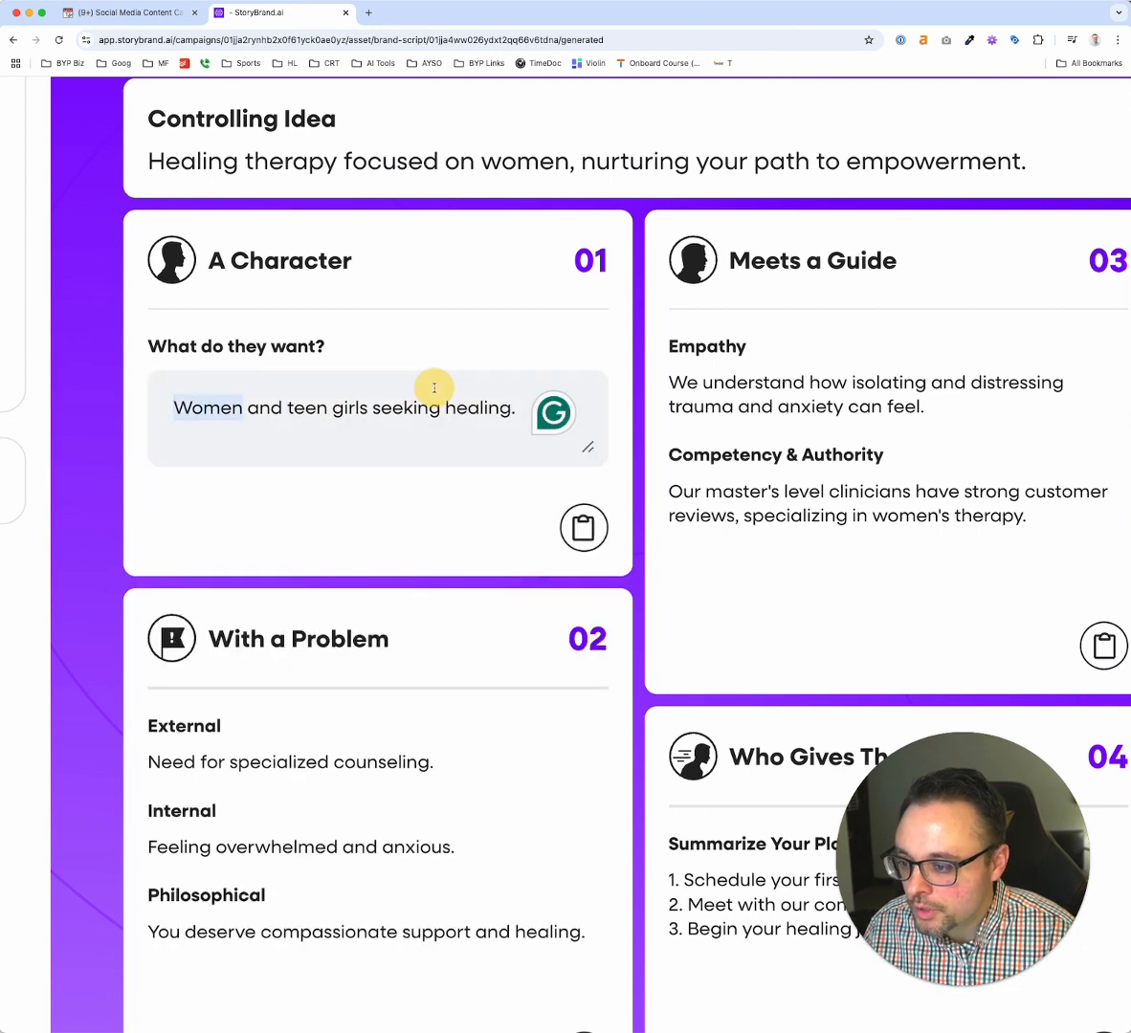
pyautogui.doubleClick(462, 405)
pyautogui.write('cousn')
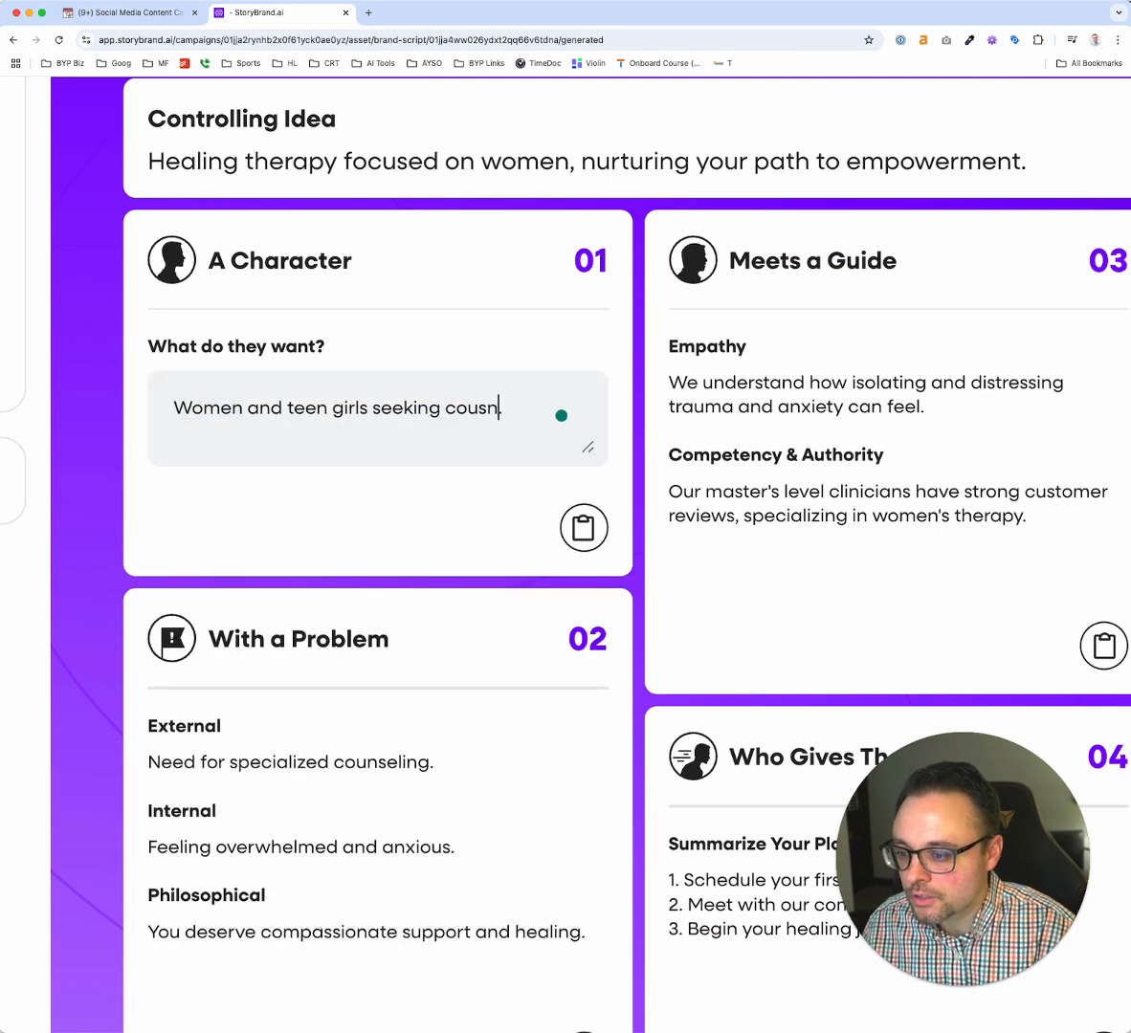
pyautogui.press('BackSpace')
pyautogui.press('BackSpace')
pyautogui.write('nseling.')
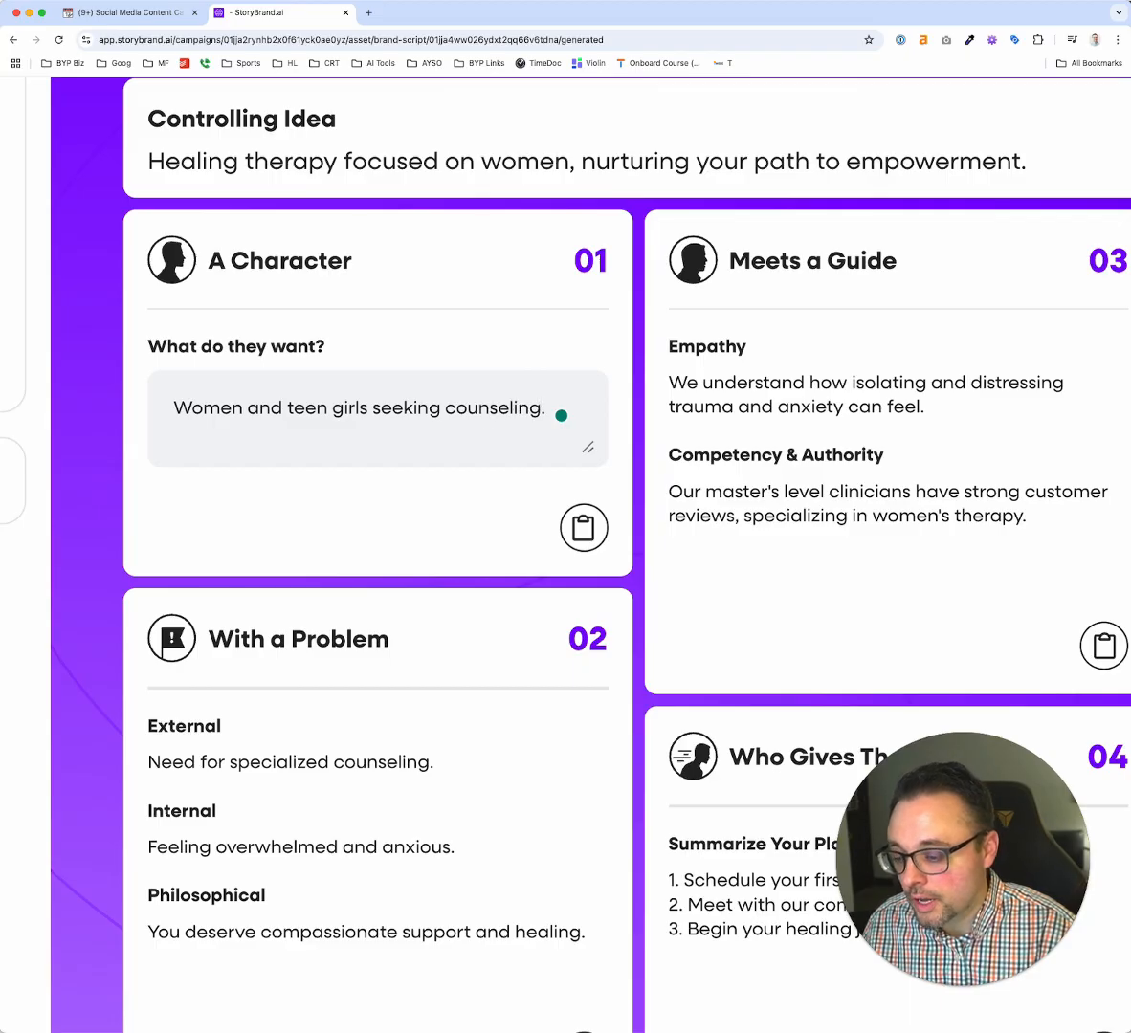
# Review the remaining BrandScript sections, including the Successful Results text and the With a Problem section
pyautogui.scroll(-5, 460, 425)
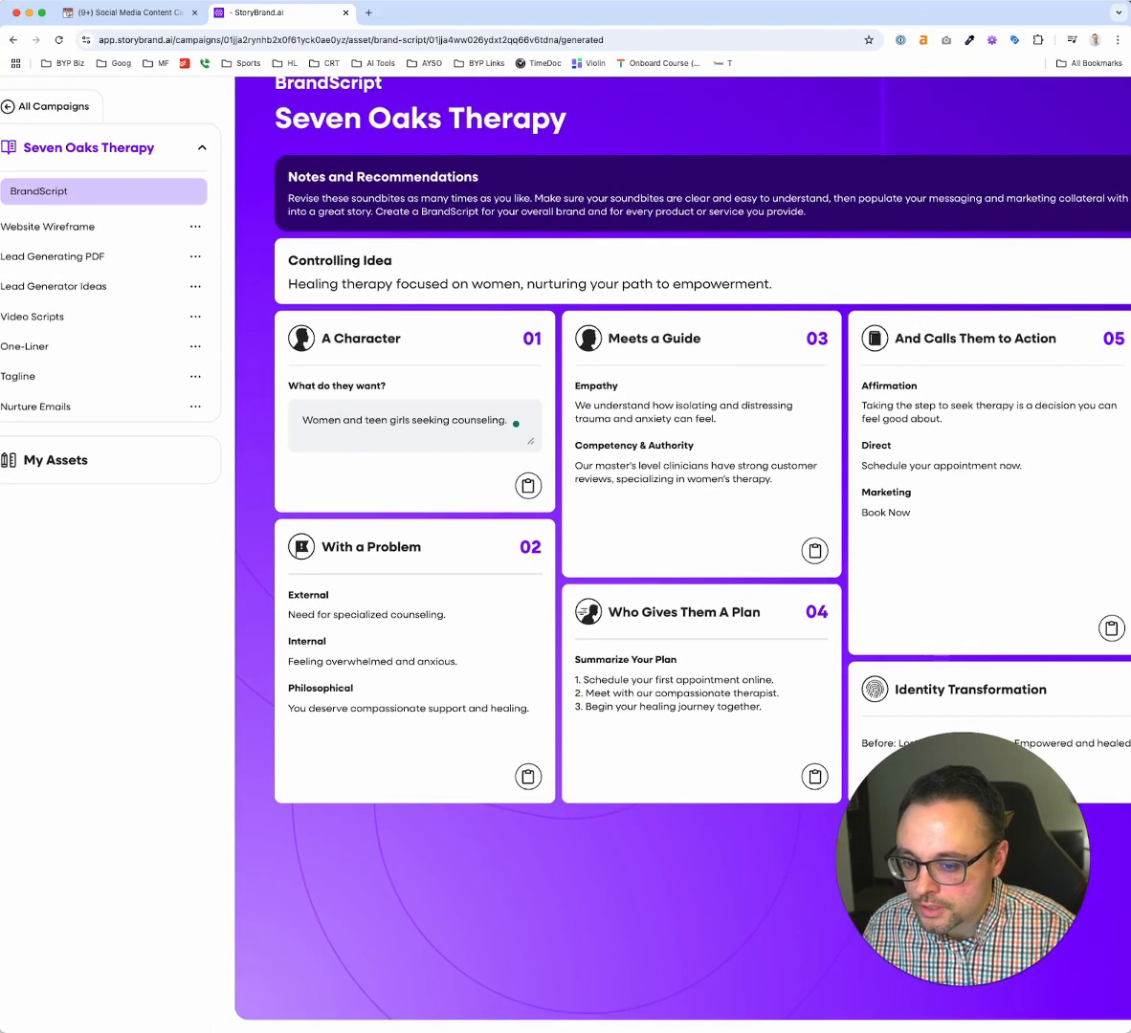
pyautogui.hscroll(5, 662, 378)
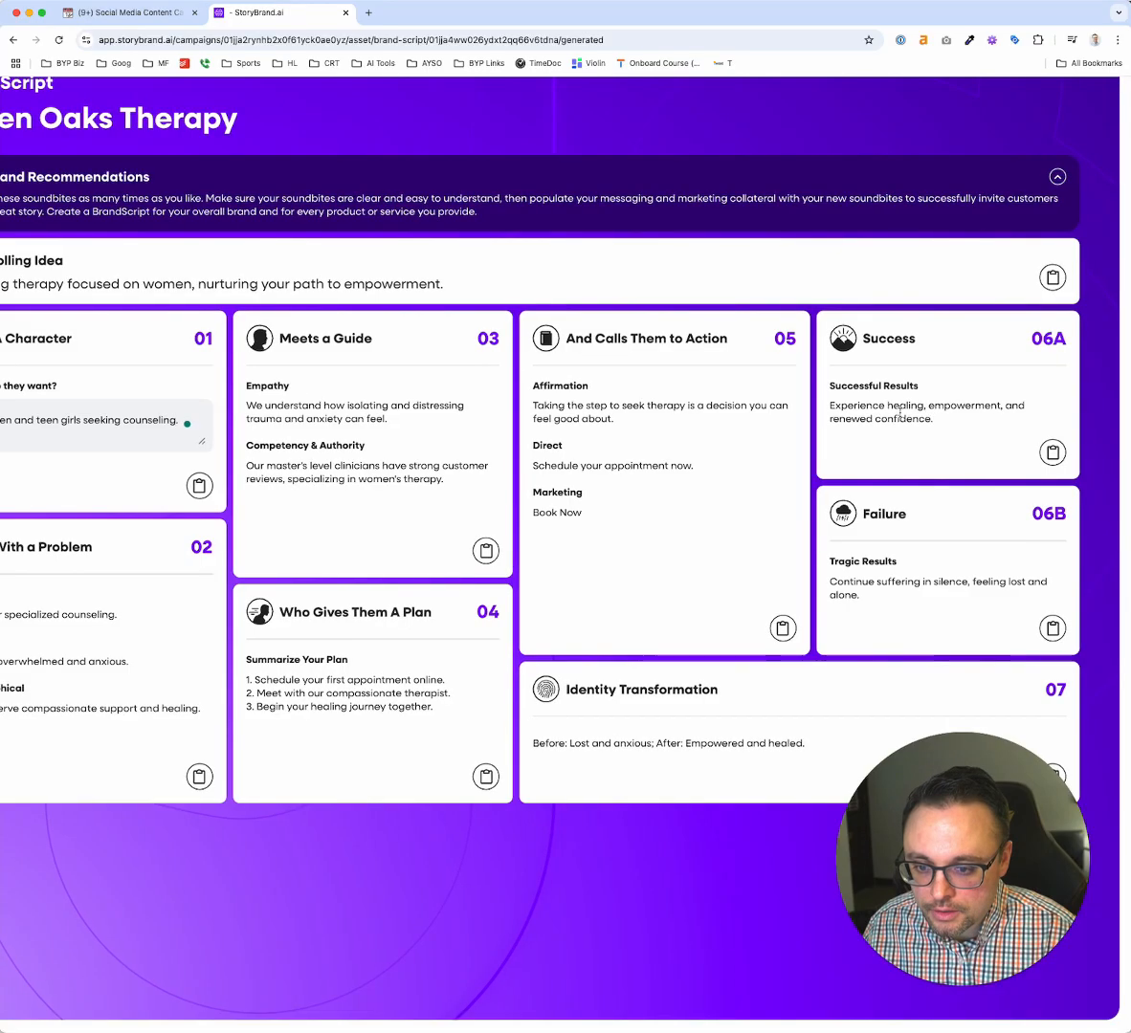
pyautogui.click(889, 408)
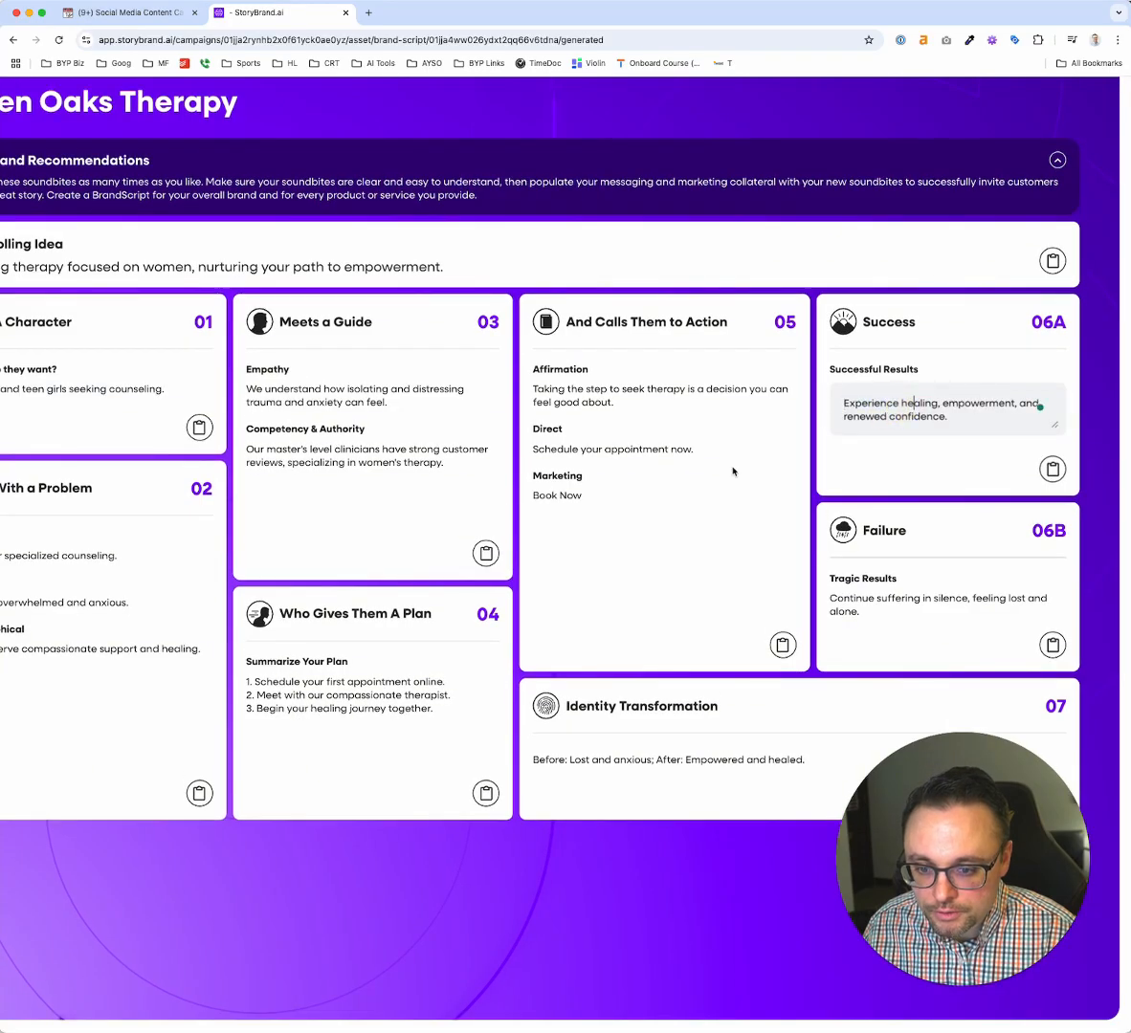
pyautogui.hscroll(-4, 557, 468)
pyautogui.scroll(1, 340, 393)
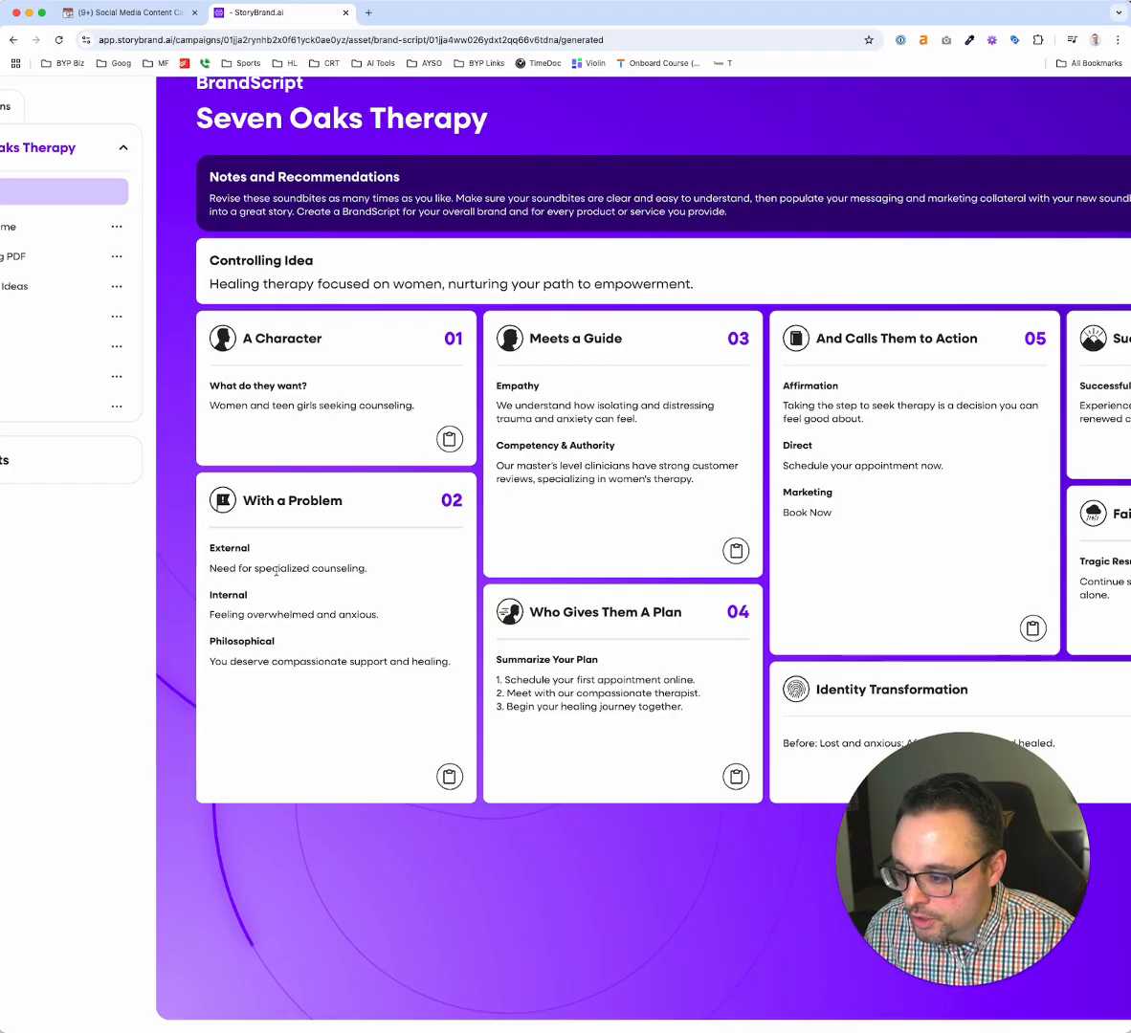
# Replace the External text in the With a Problem section with "stuggle with friendships, panic attacks,"
pyautogui.scroll(2, 275, 571)
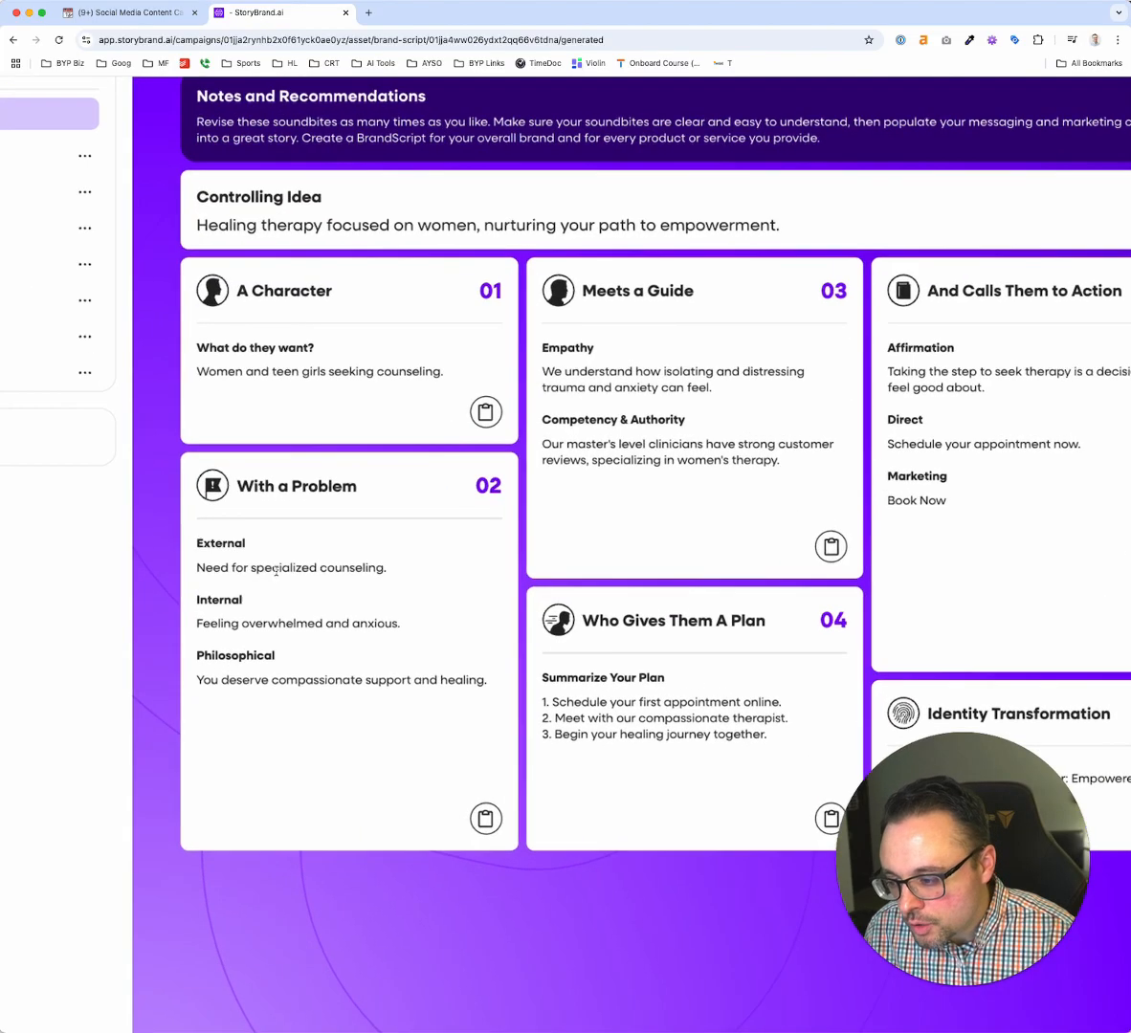
pyautogui.click(276, 571)
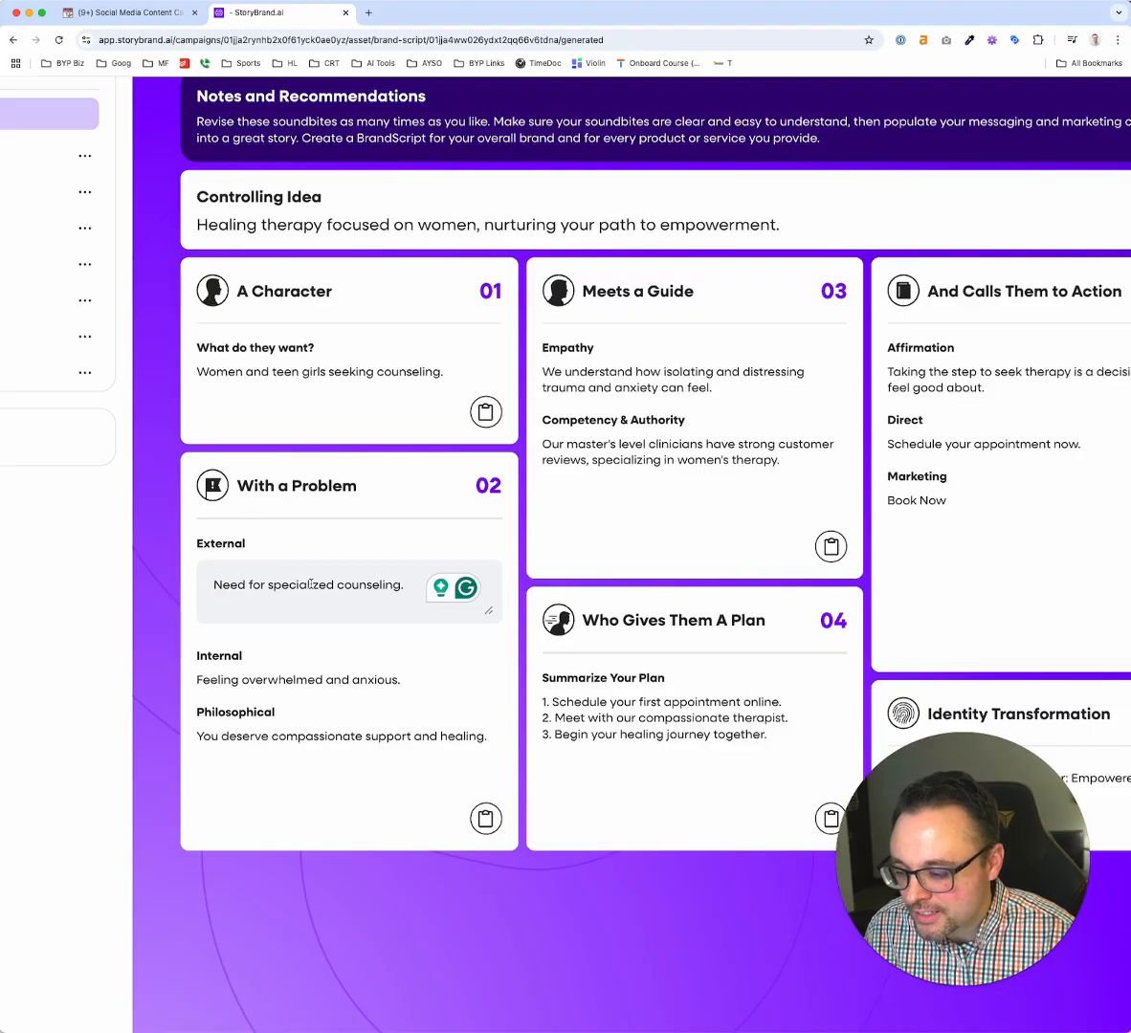
pyautogui.click(311, 656)
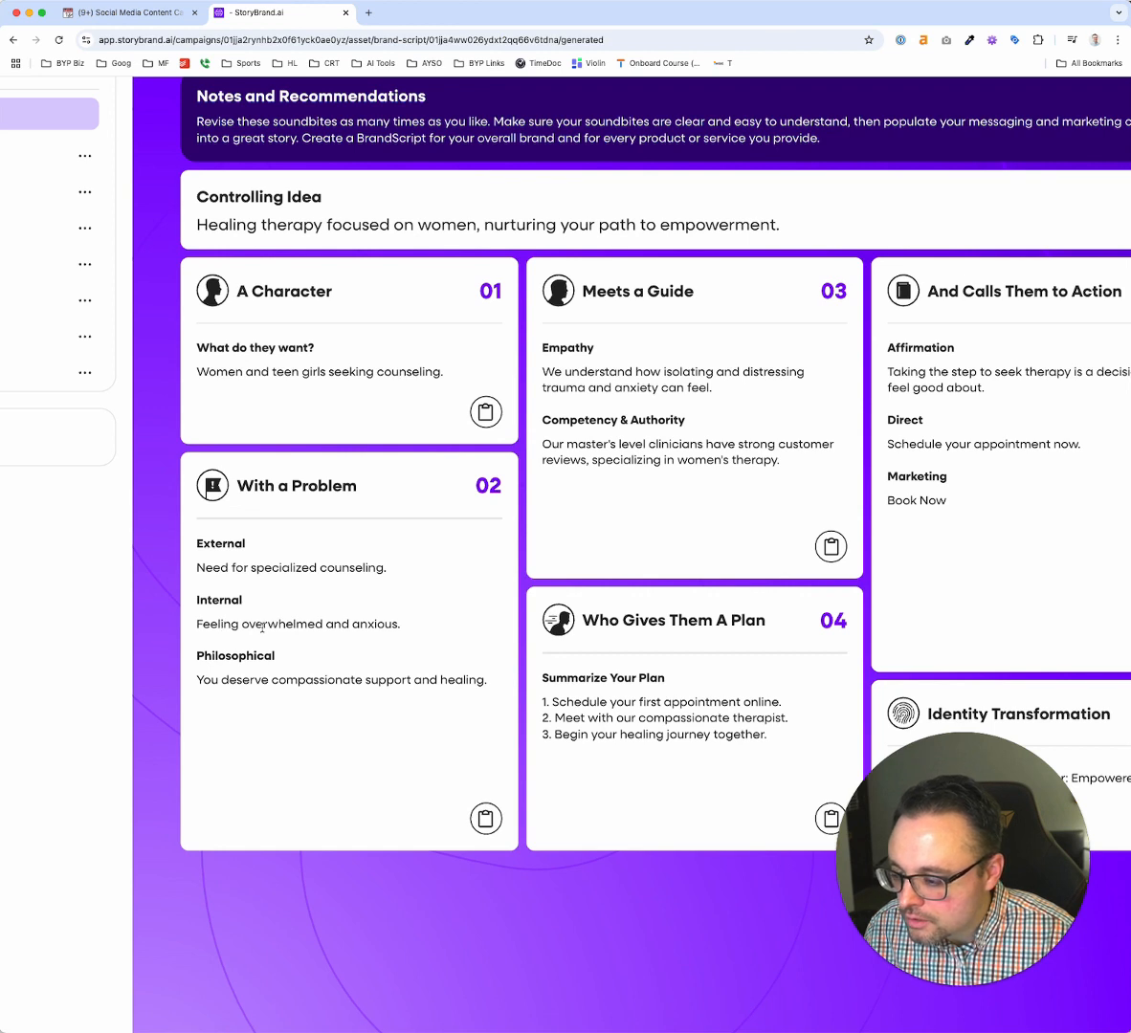
pyautogui.click(356, 572)
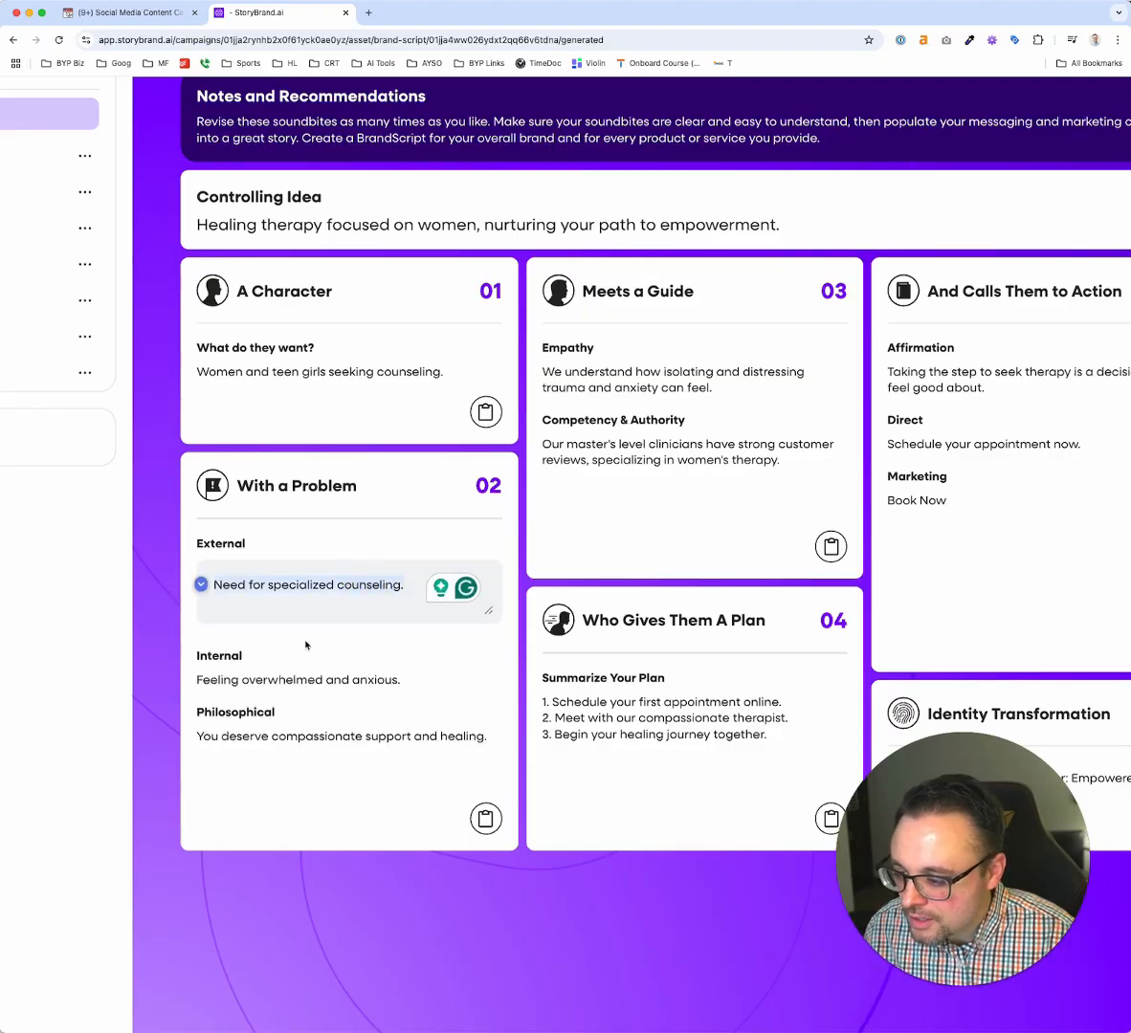
pyautogui.click(399, 586)
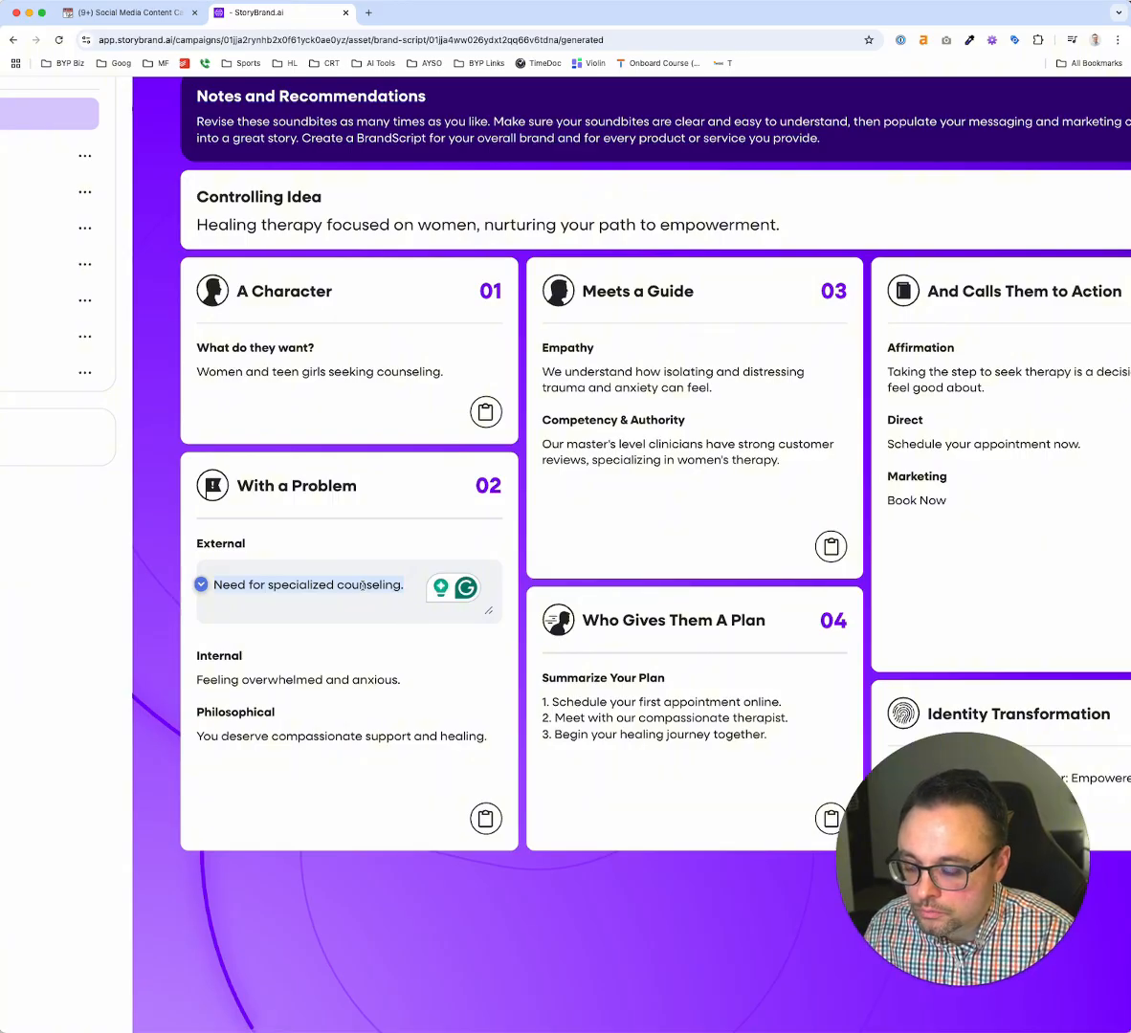
pyautogui.write('stuf')
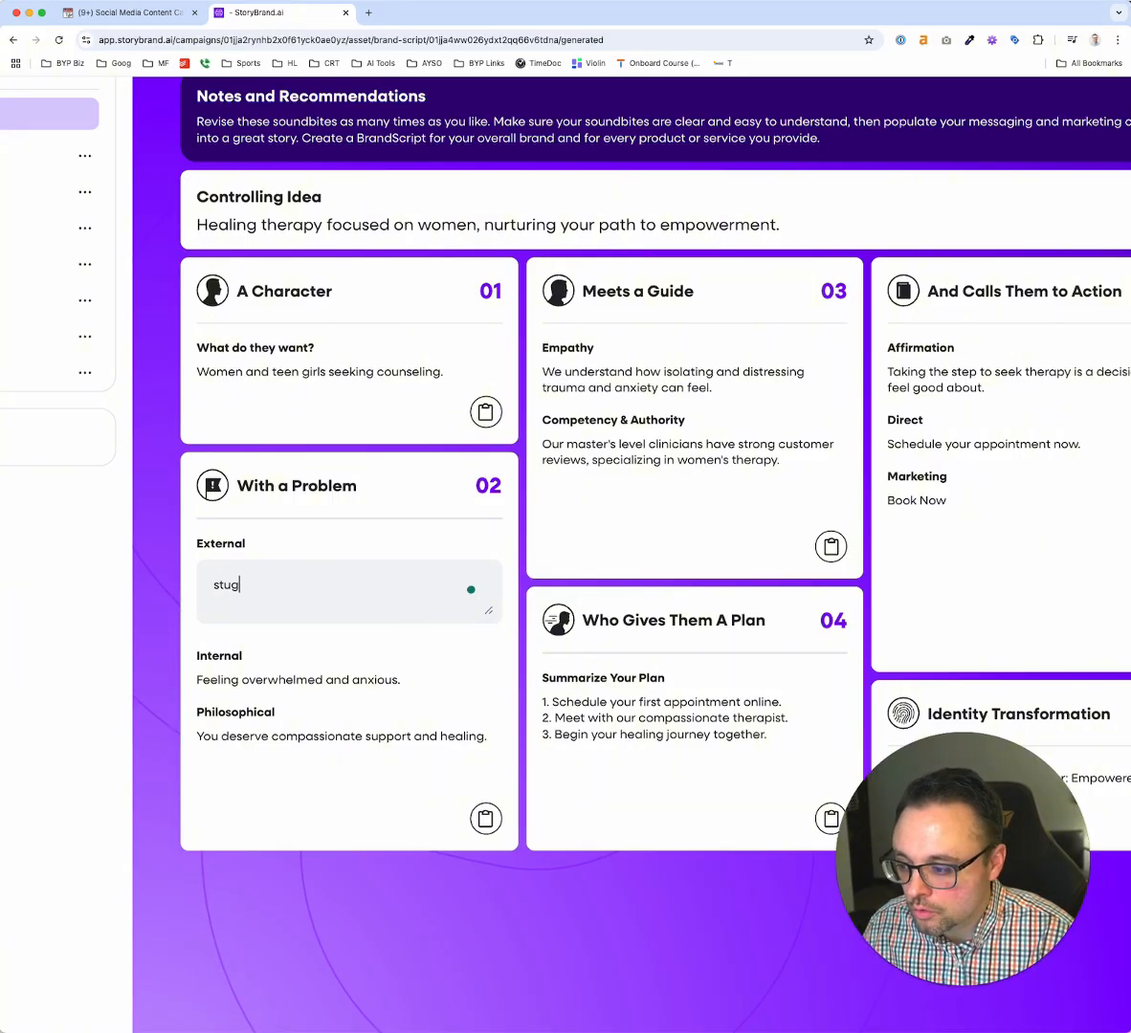
pyautogui.write('gle with frien')
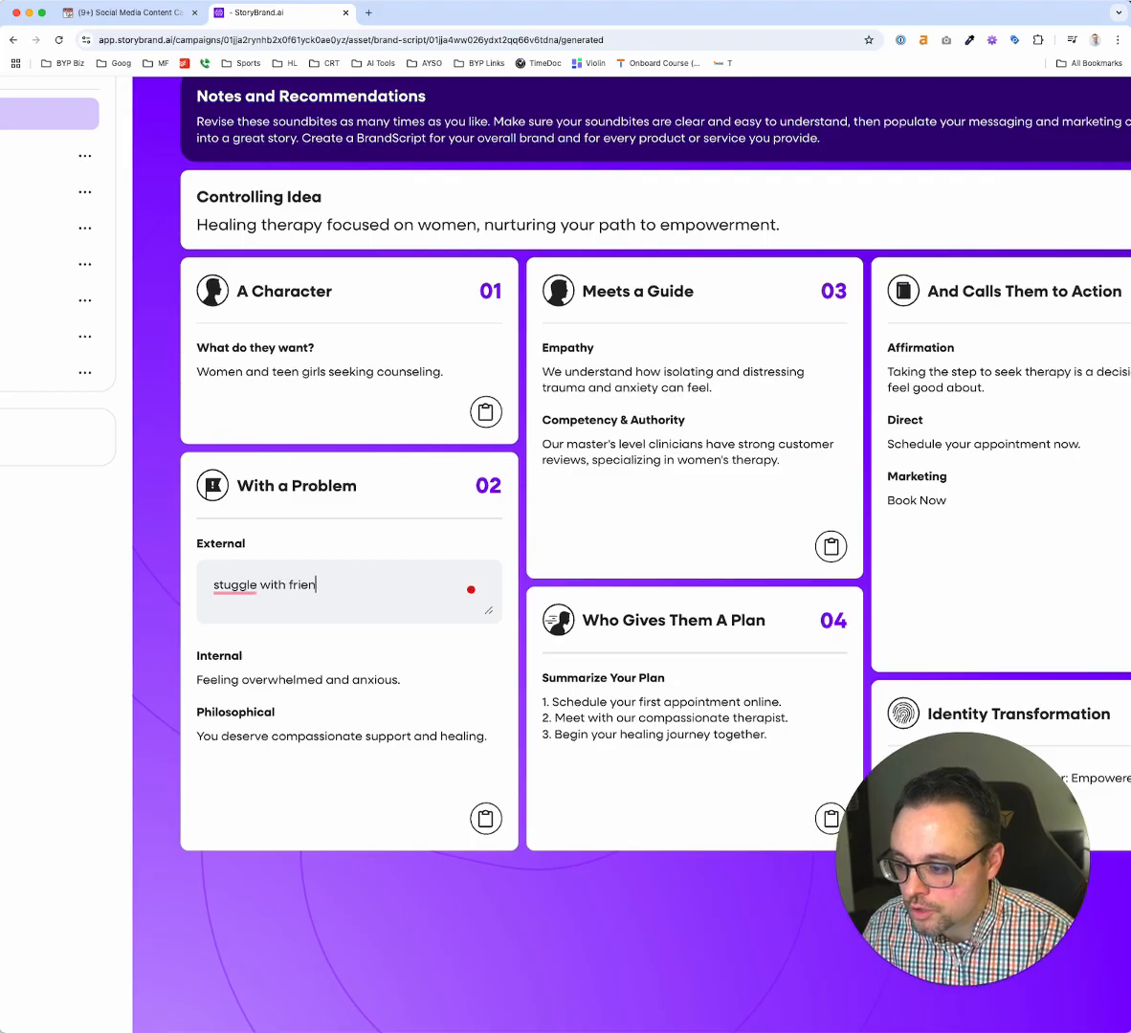
pyautogui.write('dships,')
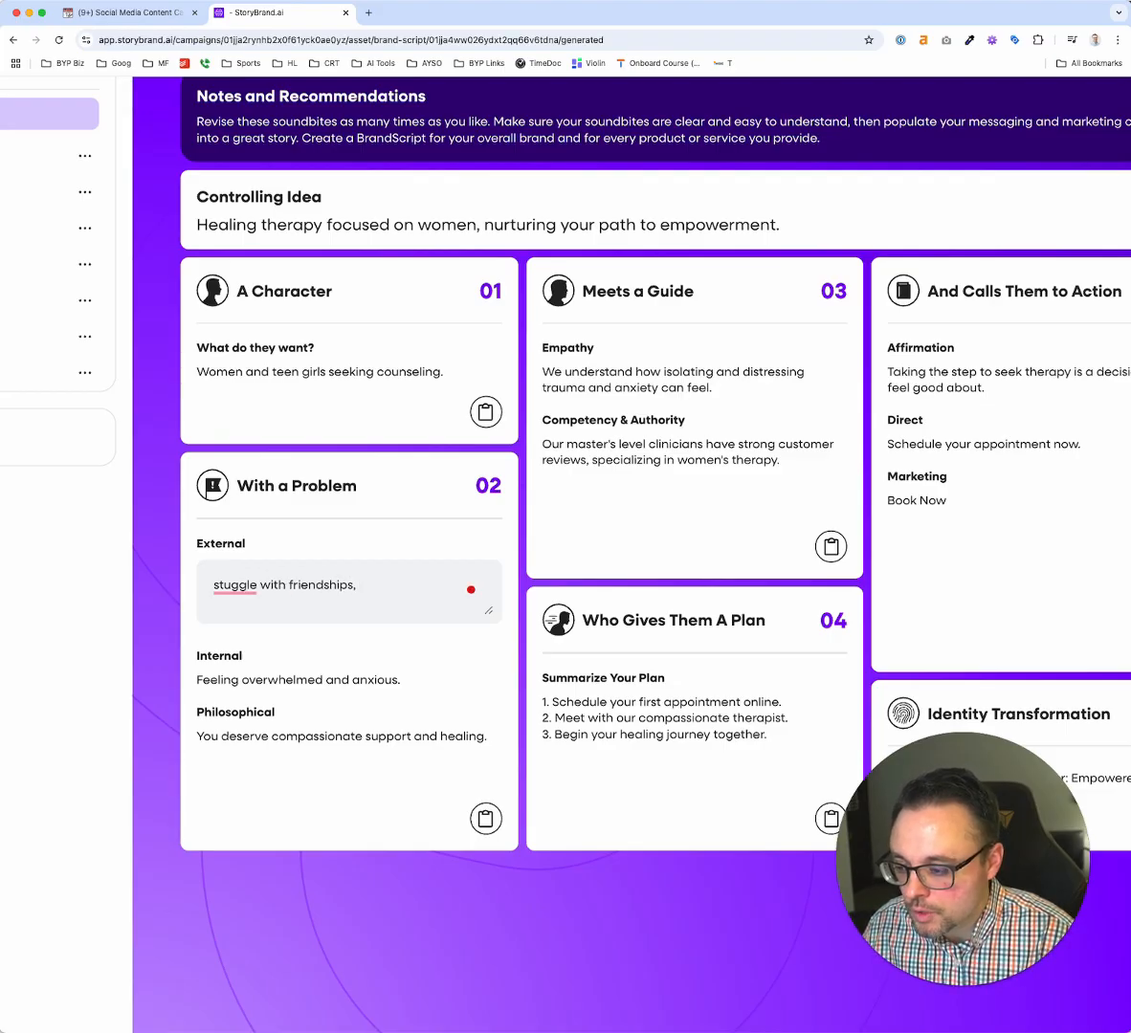
pyautogui.write(' panic attacks,')
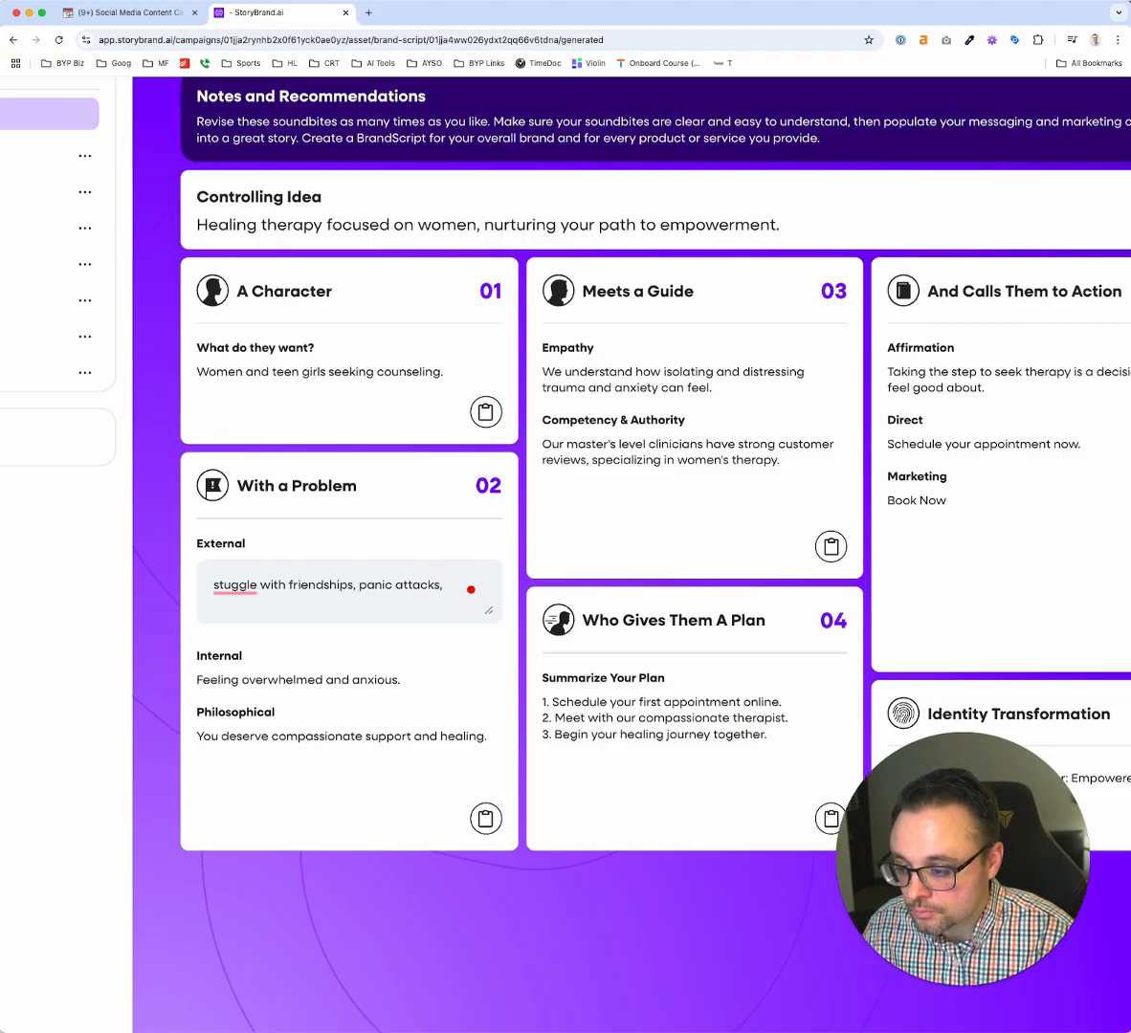
# Insert "debilitating" before "panic attacks" in the External problem text and correct the spelling of "stuggle" to "struggle"
pyautogui.click(361, 587)
pyautogui.write('debilitat')
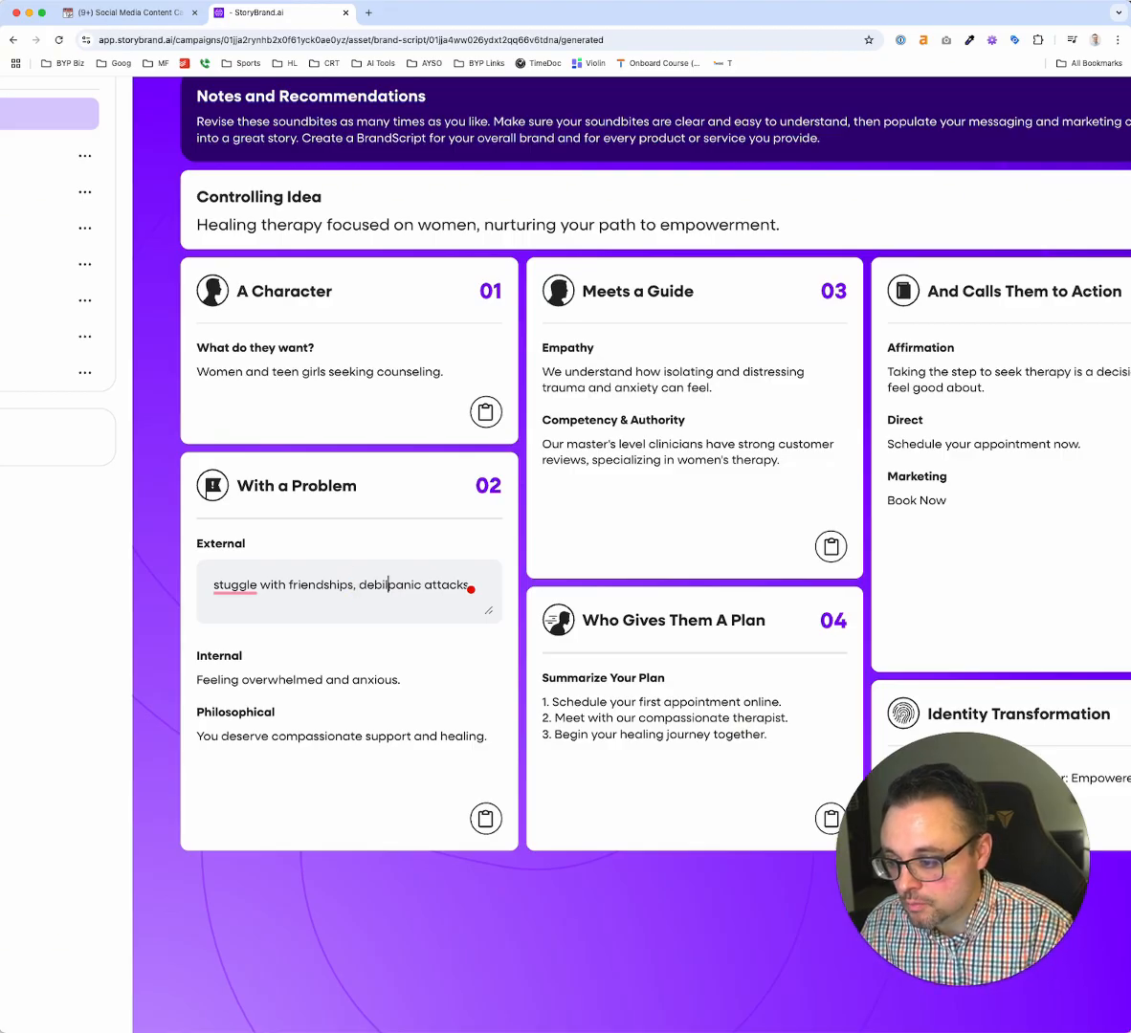
pyautogui.write('ing')
pyautogui.moveTo(234, 586)
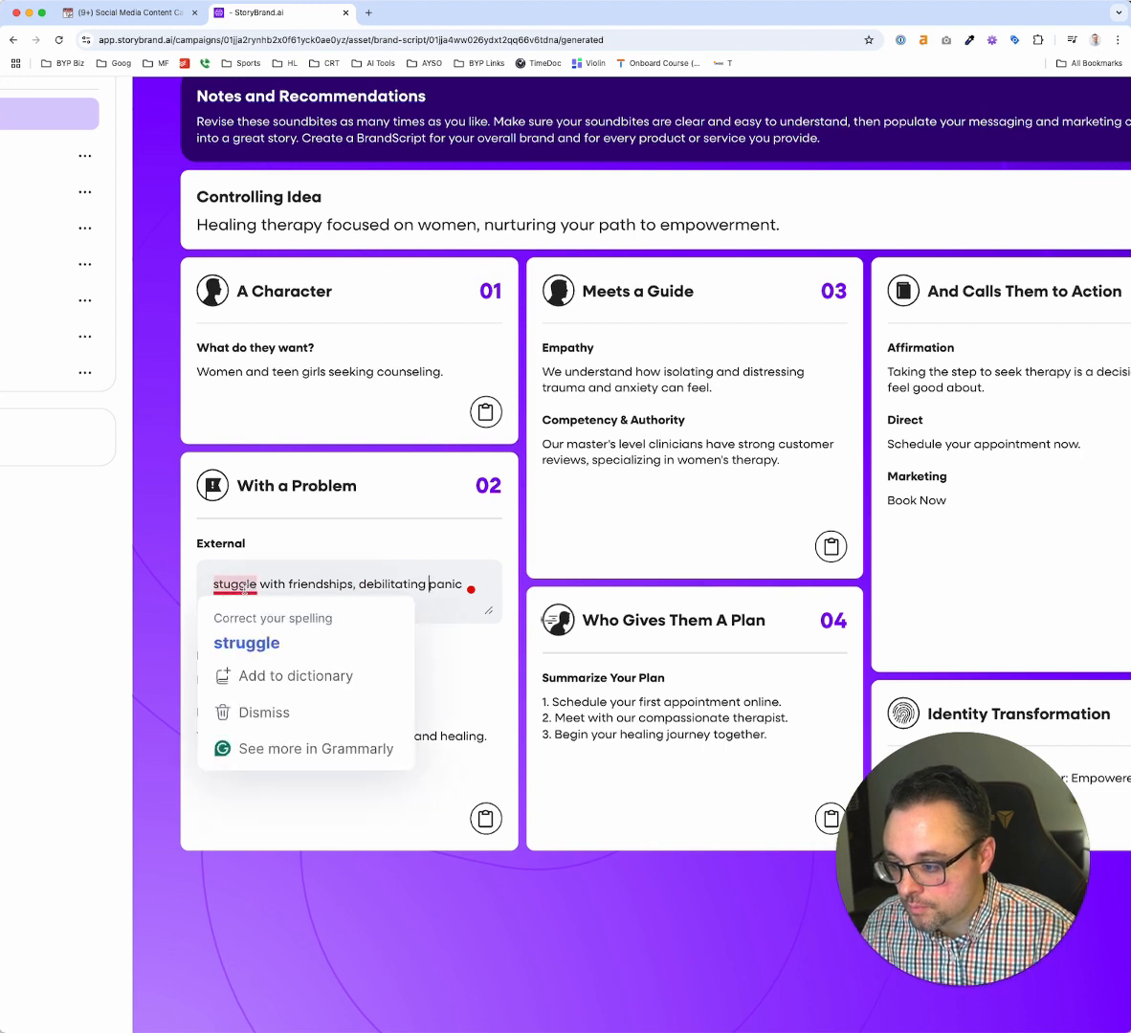
pyautogui.click(248, 640)
pyautogui.click(356, 568)
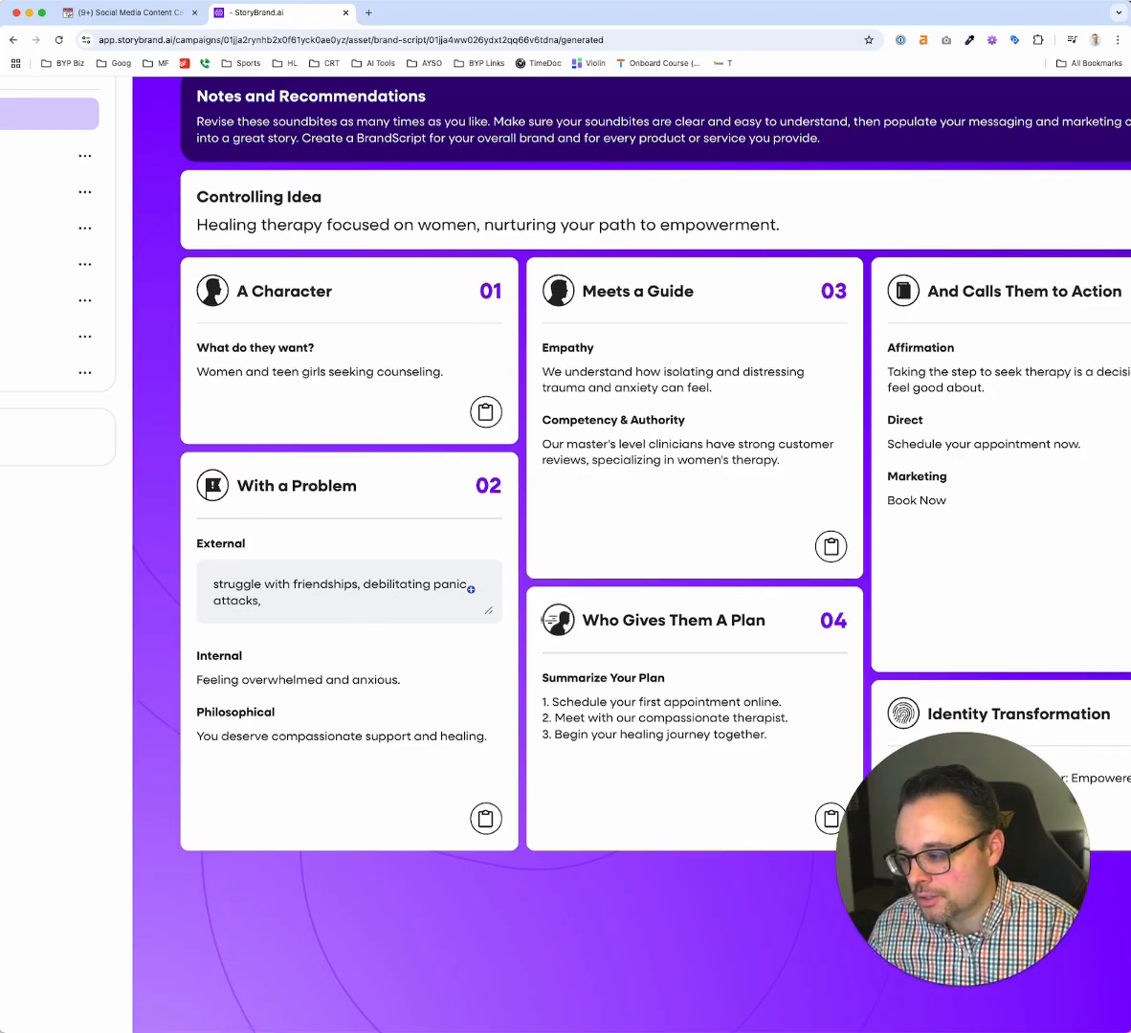
# Append "struggling to focus at work," to the External text in the With a Problem section
pyautogui.press('super+Tab')
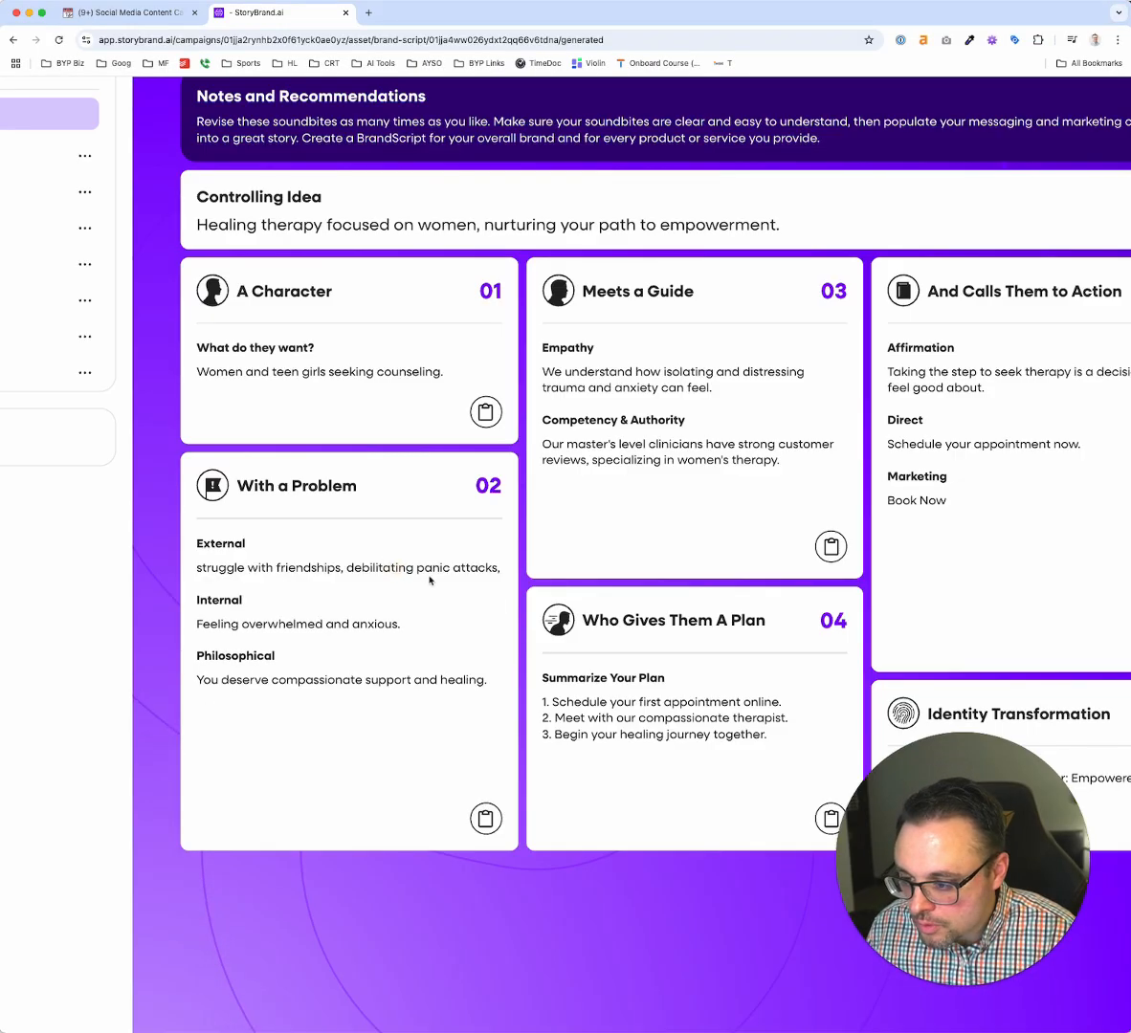
pyautogui.click(461, 568)
pyautogui.write('struggling to f')
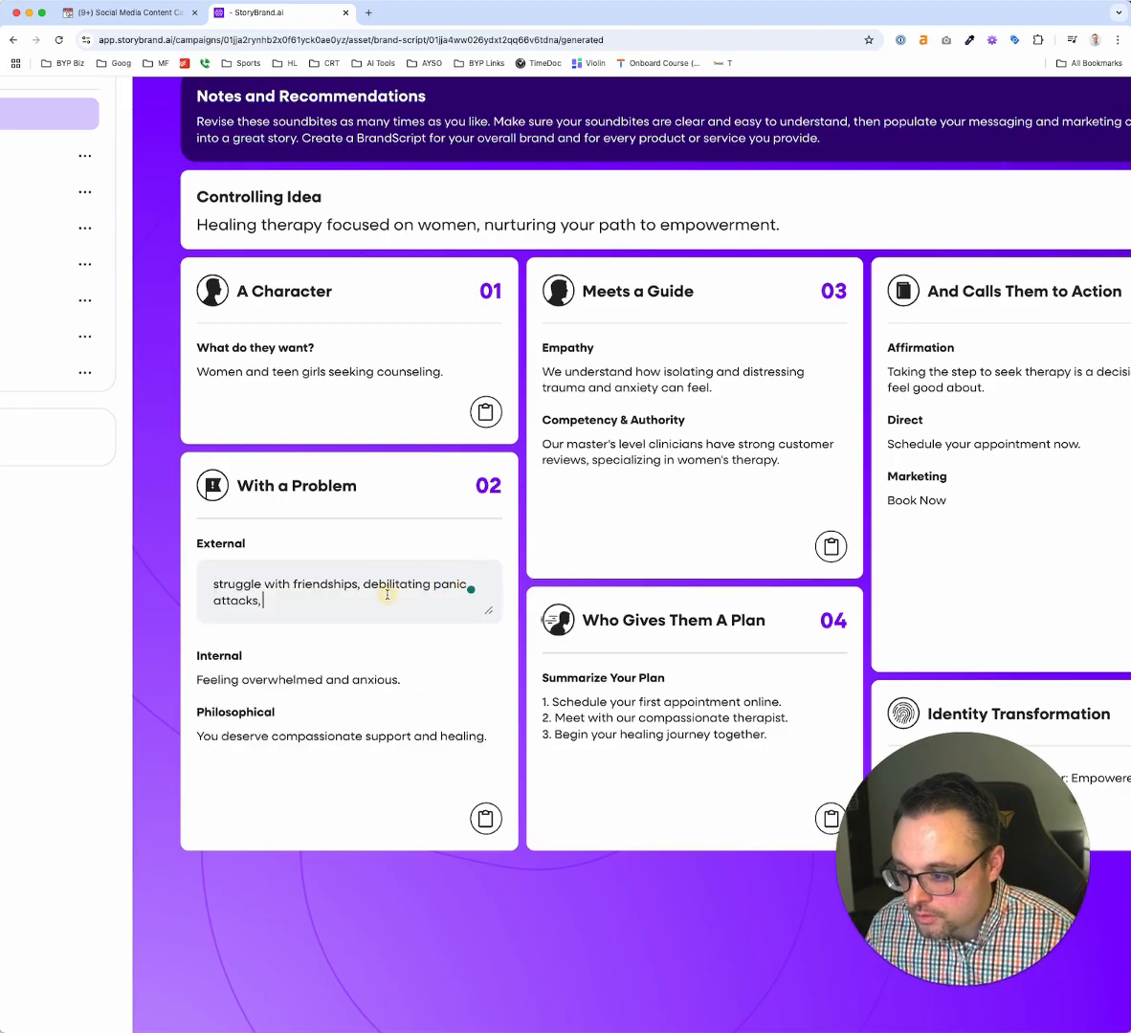
pyautogui.write('ocu')
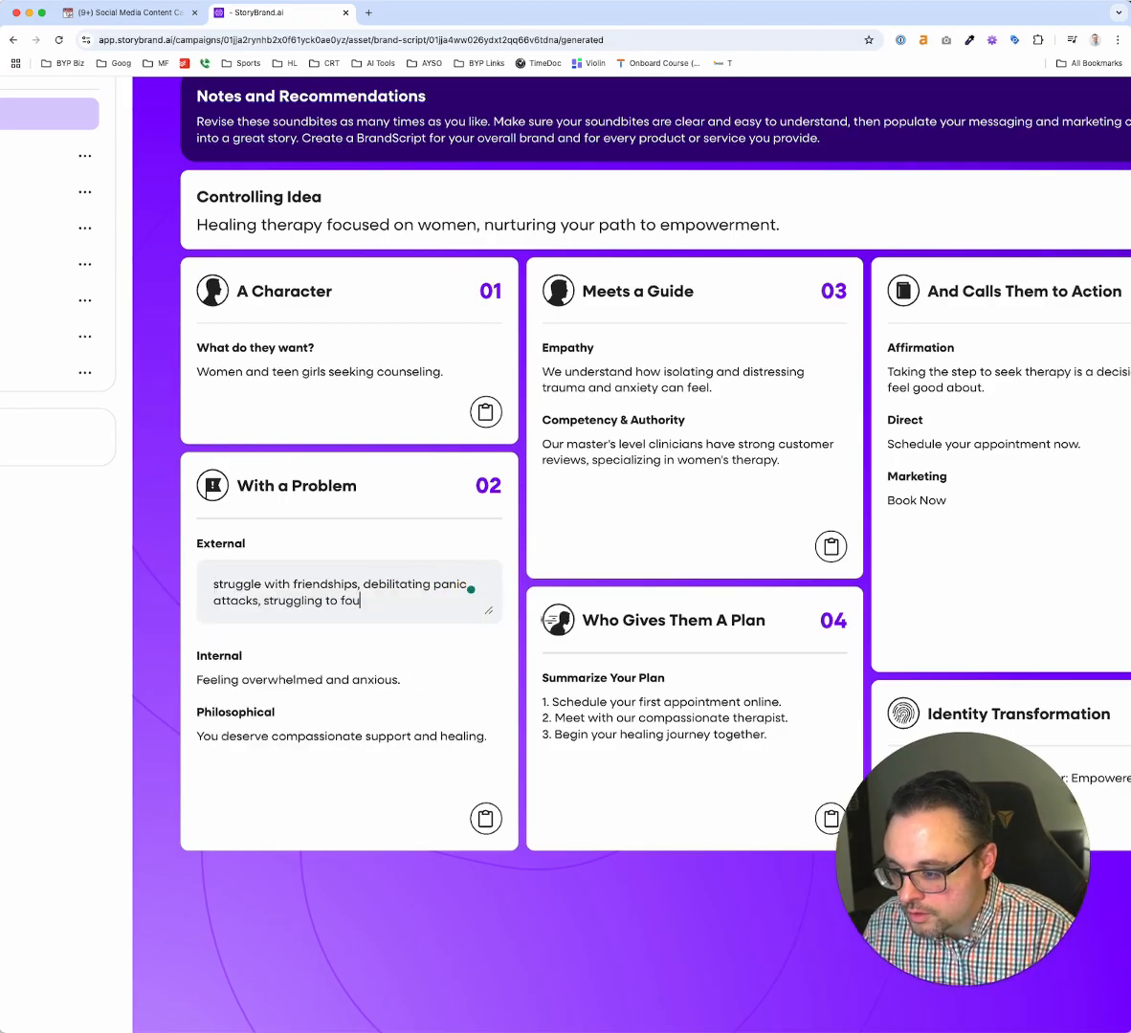
pyautogui.write('s at work.')
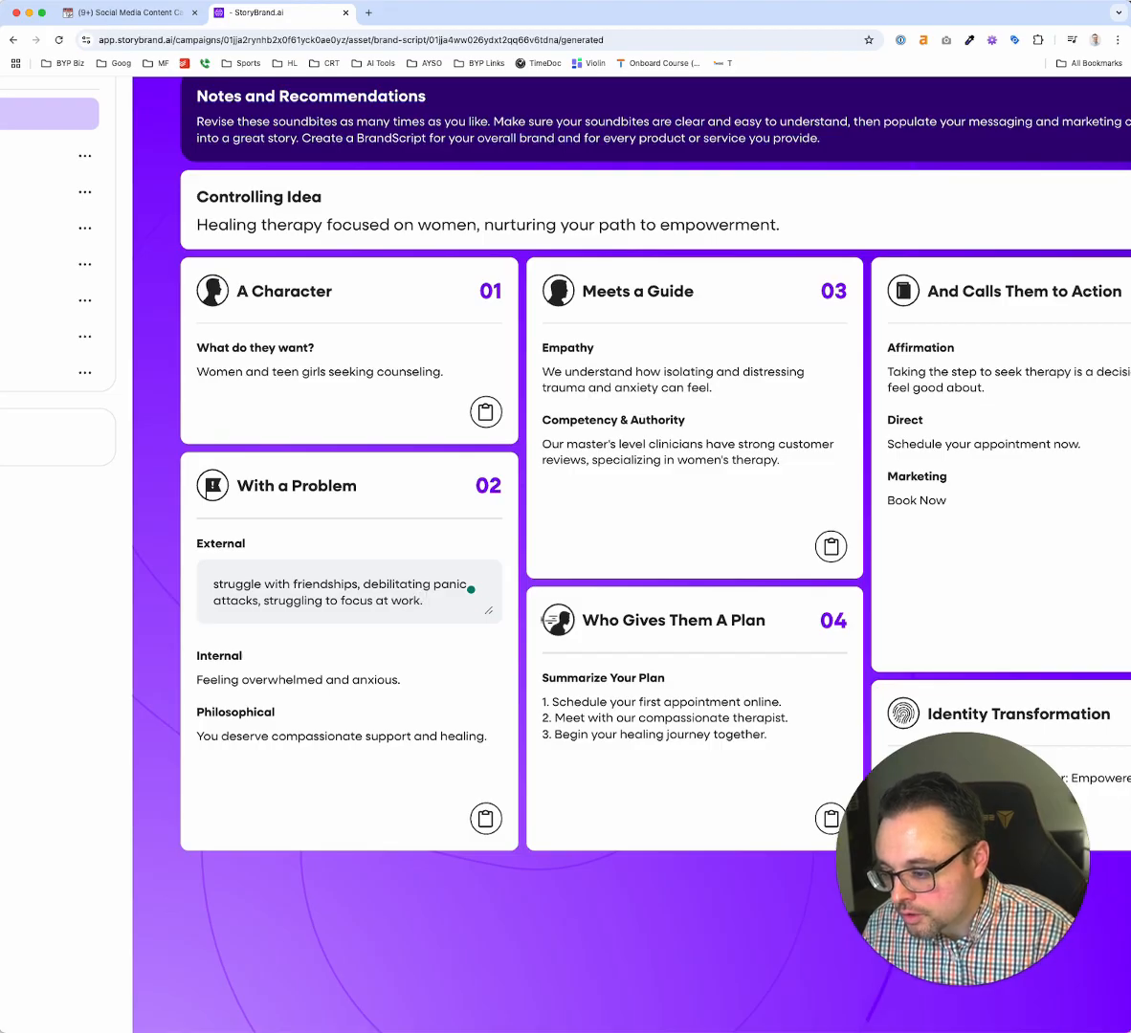
pyautogui.press('BackSpace')
pyautogui.write(', ')
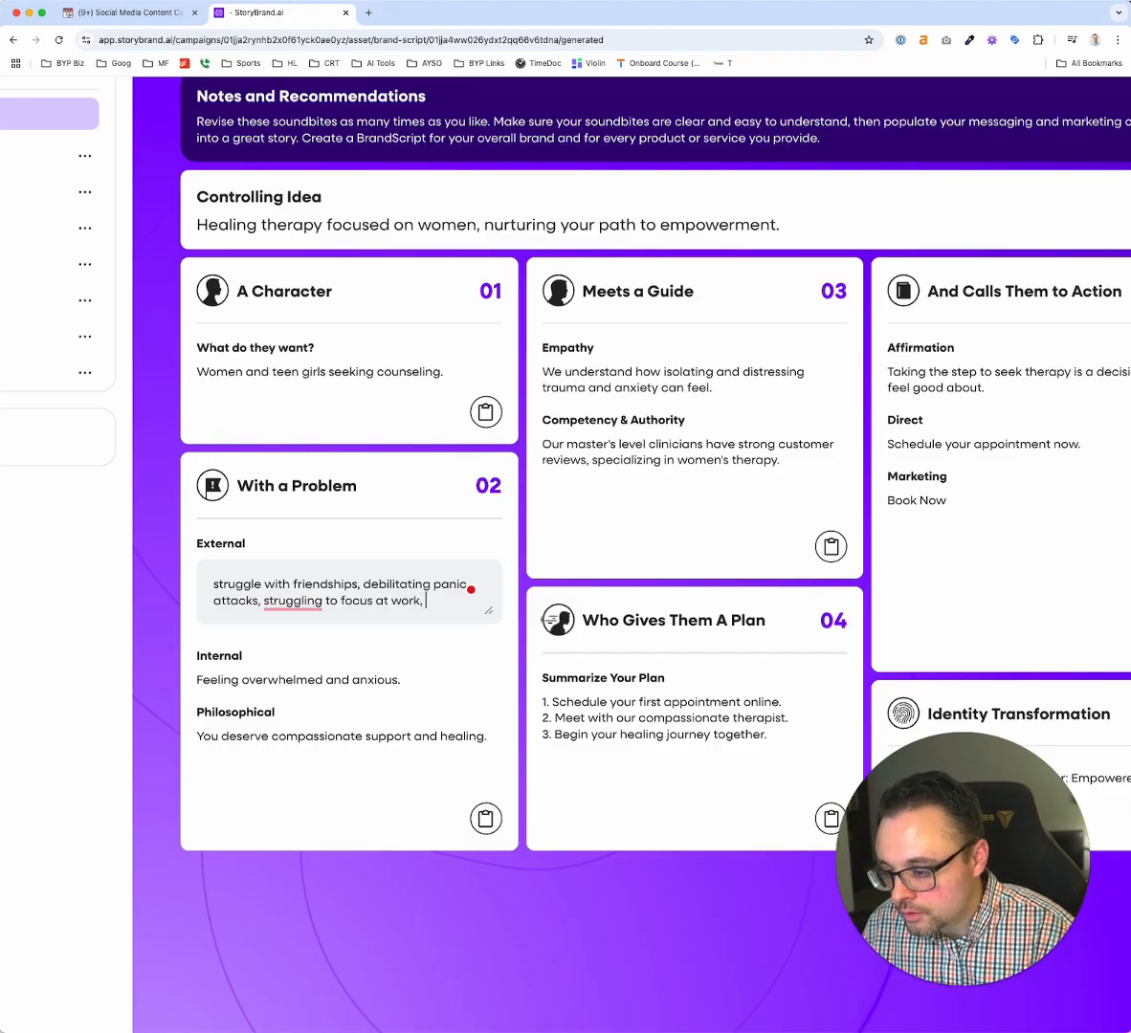
pyautogui.write('struggling to ')
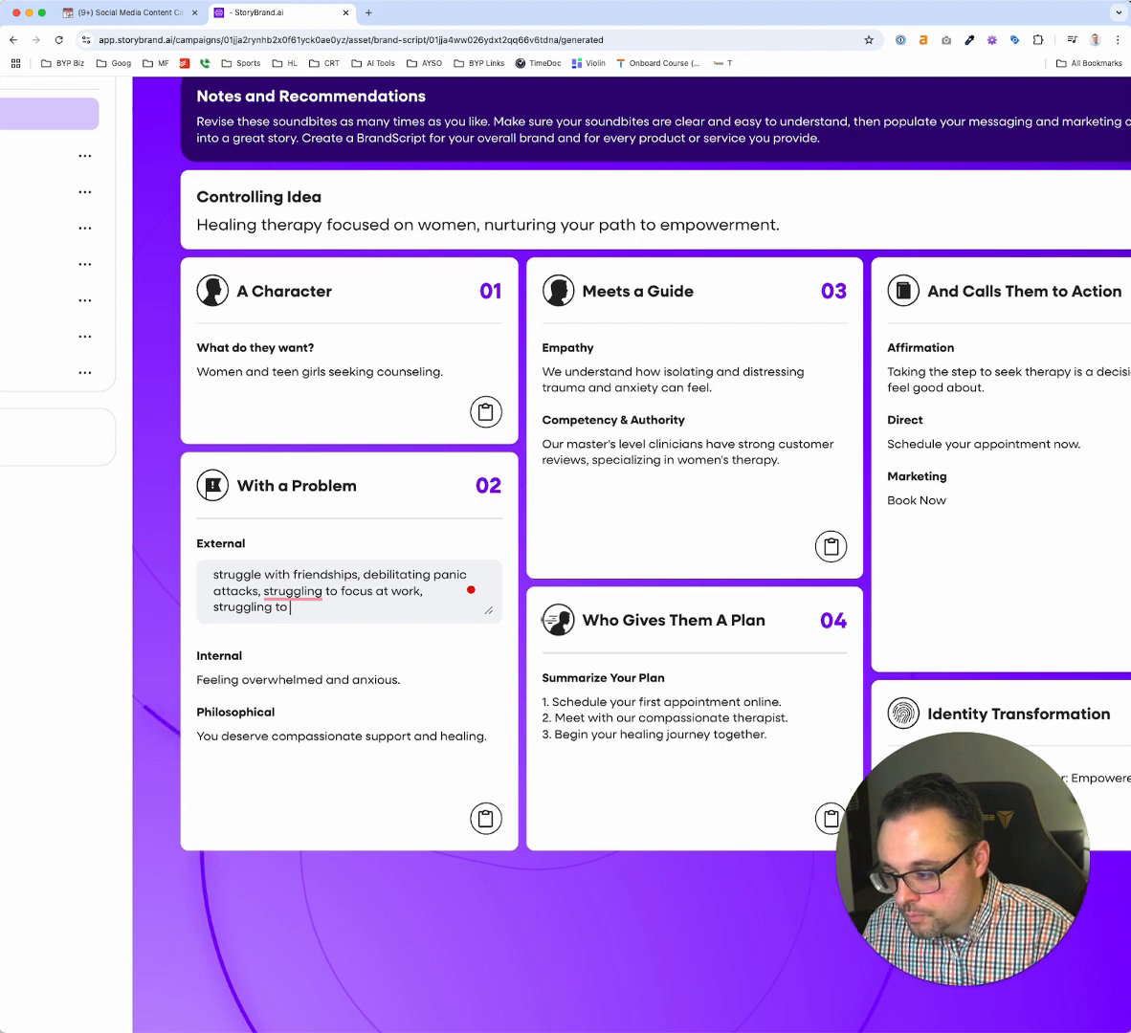
pyautogui.write('with')
pyautogui.press('BackSpace')
pyautogui.press('BackSpace')
pyautogui.press('BackSpace')
pyautogui.press('BackSpace')
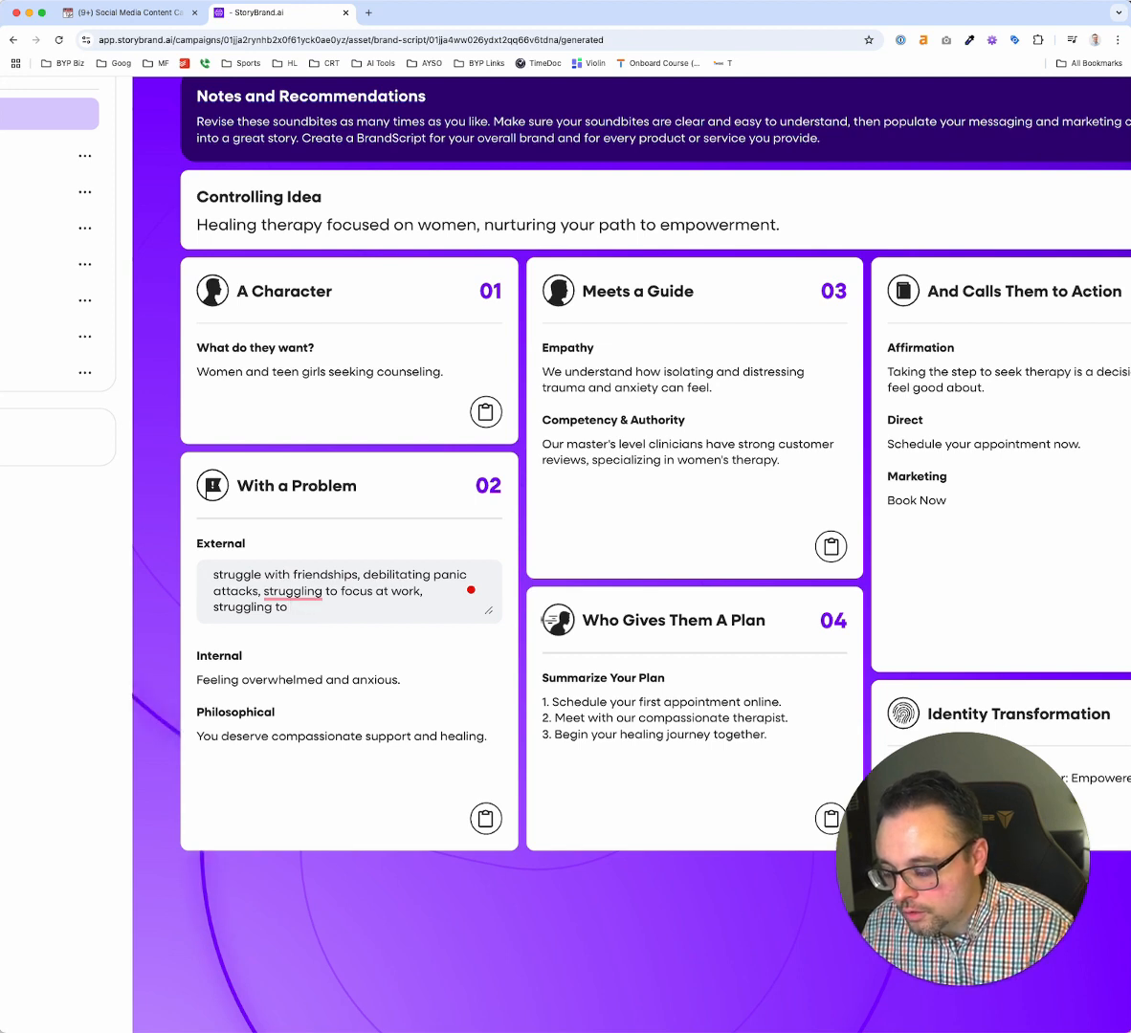
pyautogui.hotkey('alt', 'BackSpace')
pyautogui.hotkey('alt', 'BackSpace')
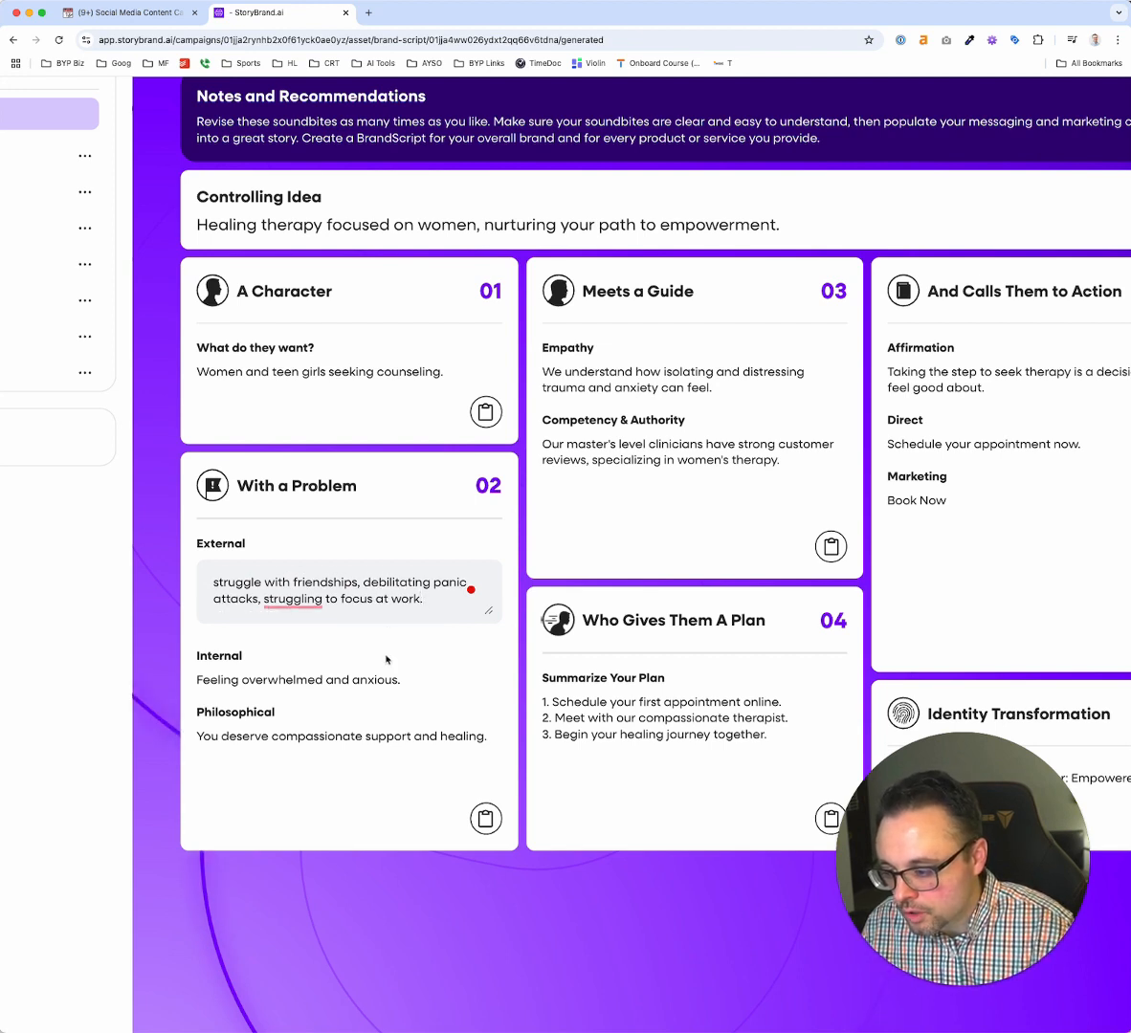
# Append "Struggle to feel like a good mom." to the Internal text in the With a Problem section
pyautogui.click(387, 659)
pyautogui.click(424, 641)
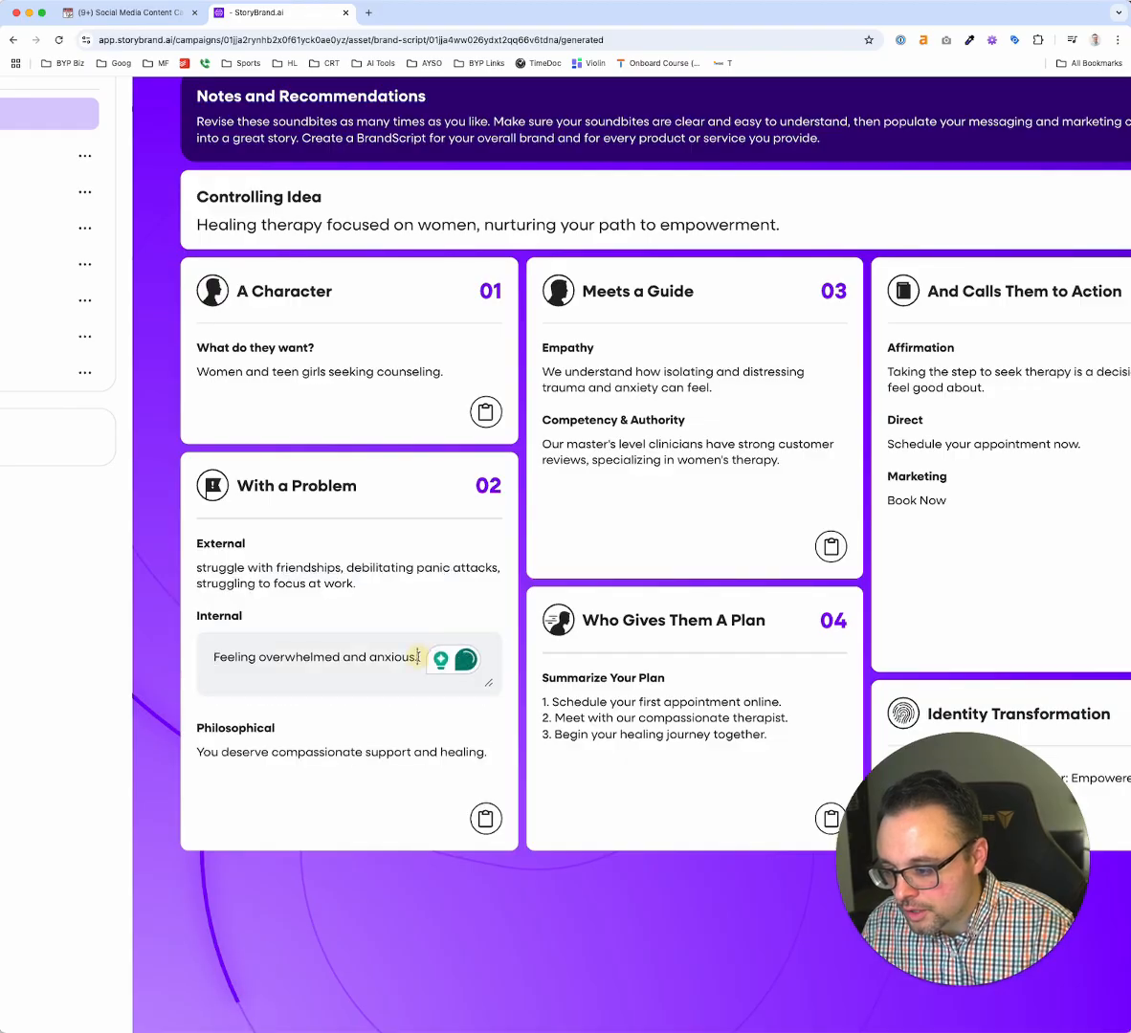
pyautogui.write('Strug')
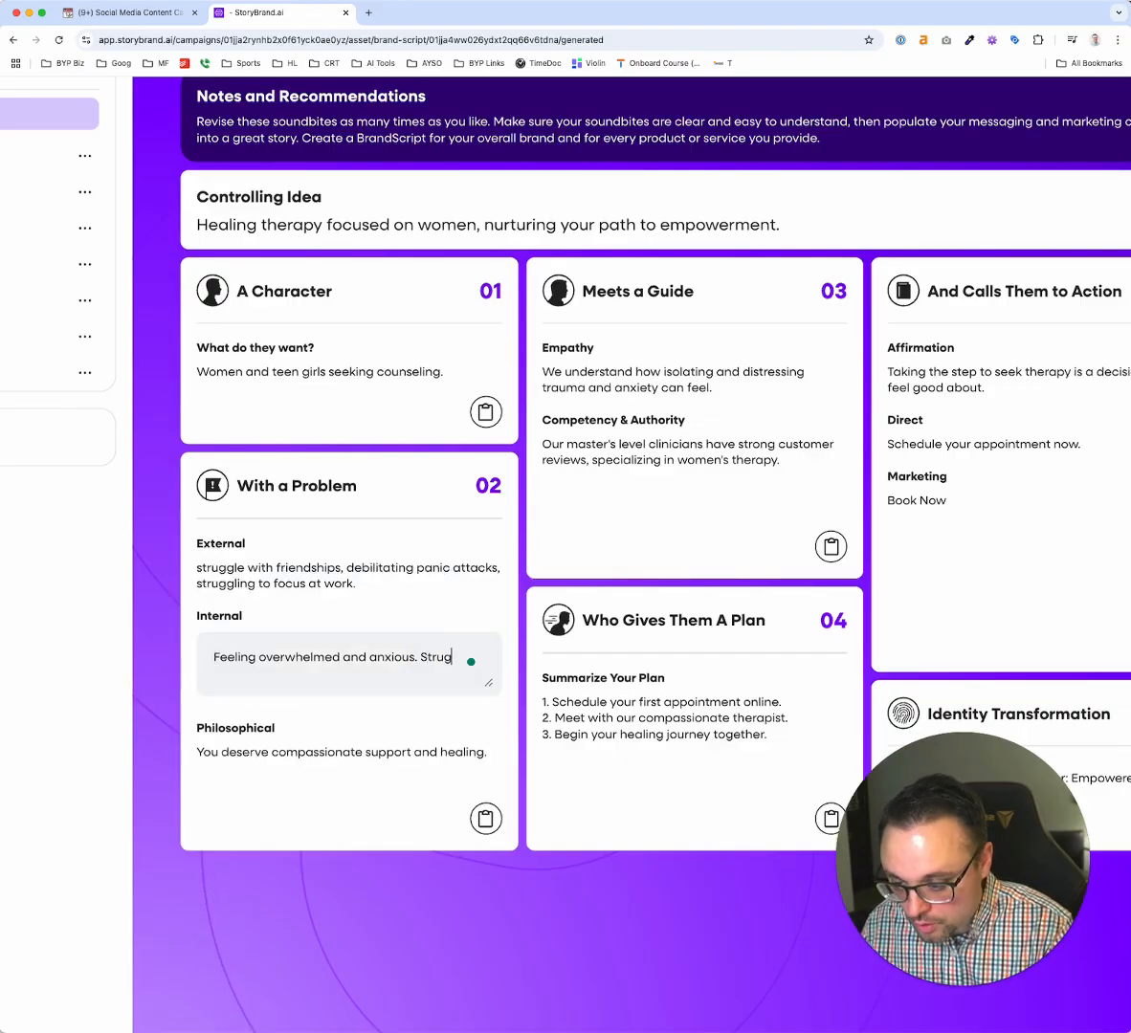
pyautogui.write('gle to feel like a good mom')
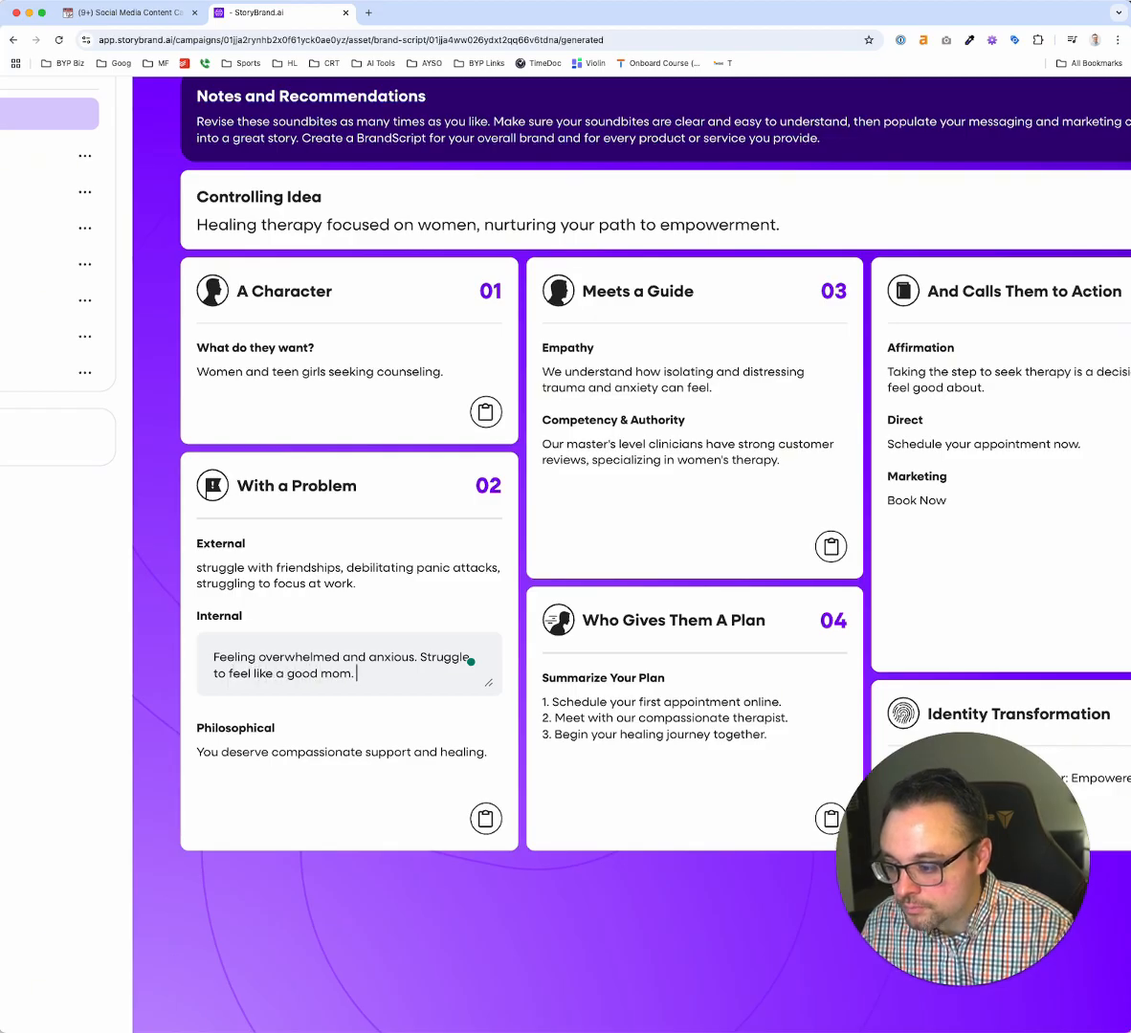
pyautogui.write('.')
pyautogui.click(587, 492)
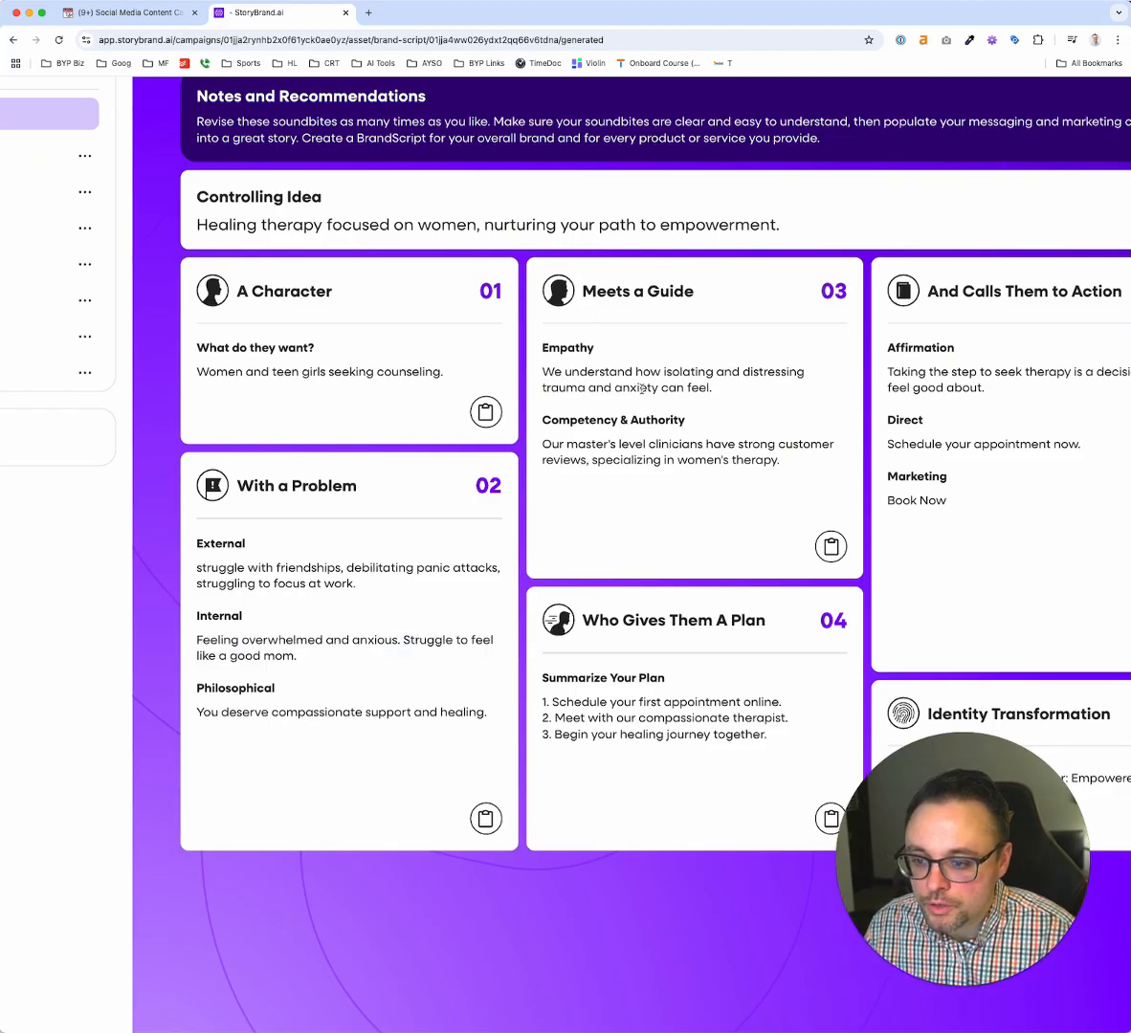
# Replace "master's level" with "seasoned" in the Competency & Authority text of the Meets a Guide section
pyautogui.hscroll(4, 641, 388)
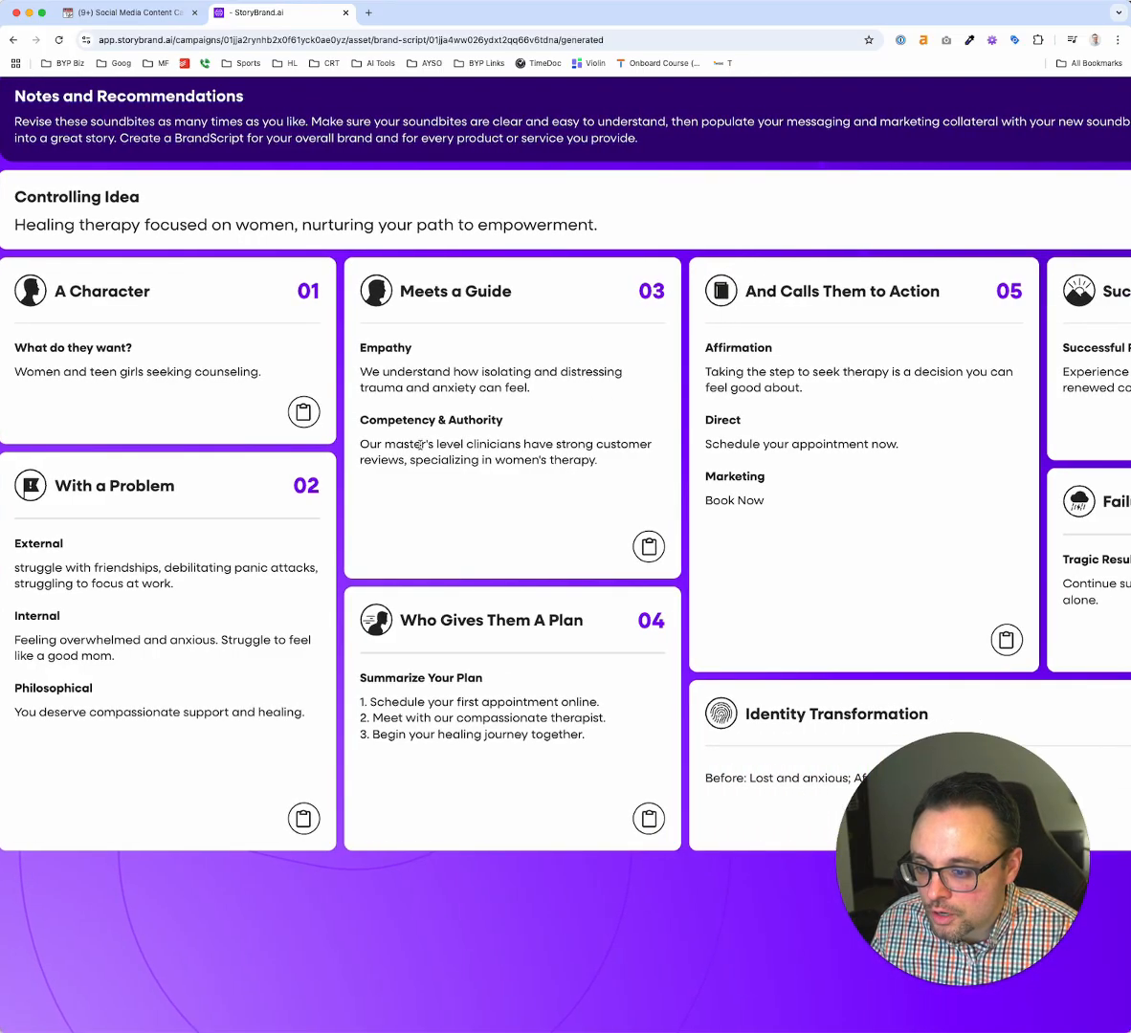
pyautogui.click(419, 445)
pyautogui.click(419, 489)
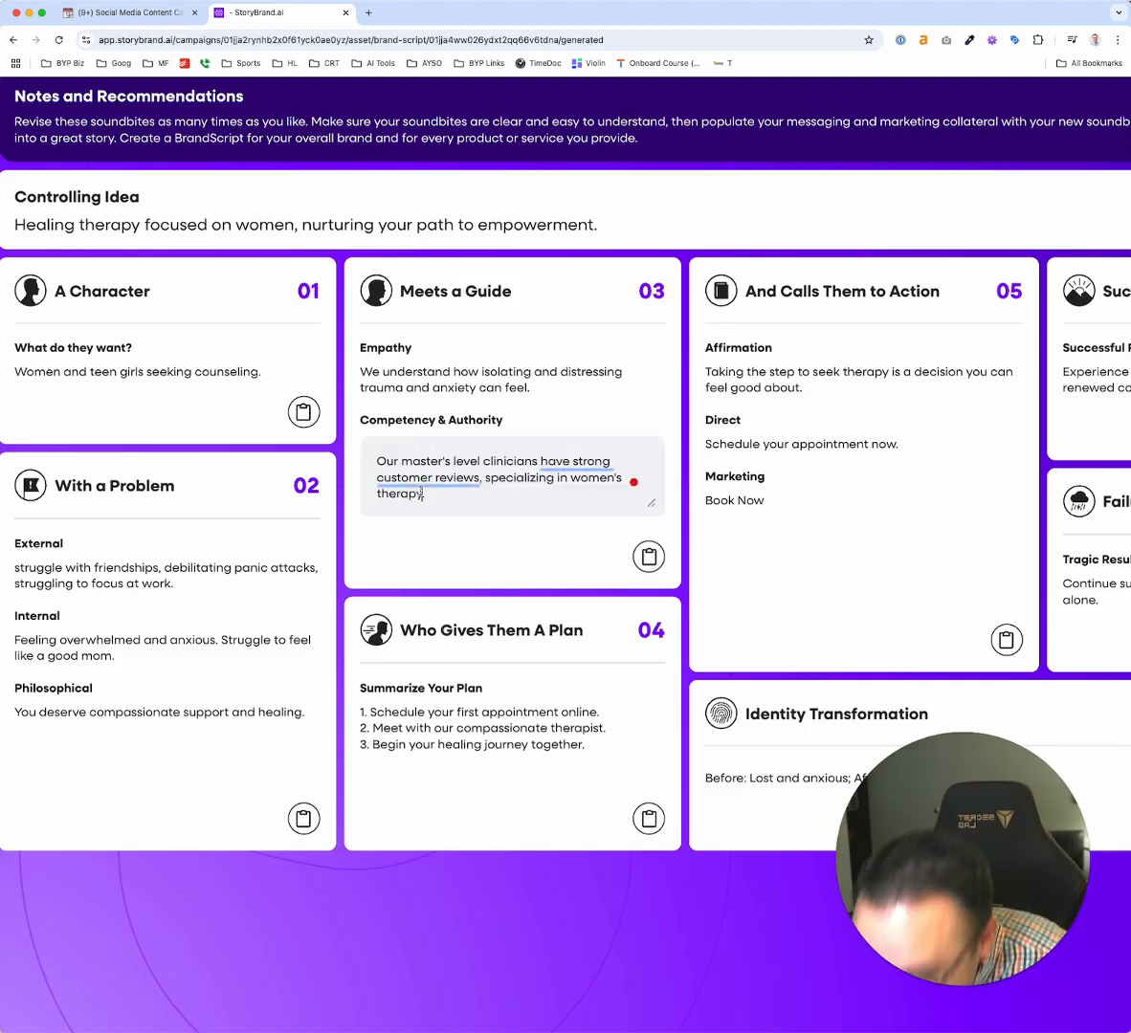
pyautogui.moveTo(402, 462); pyautogui.dragTo(487, 460)
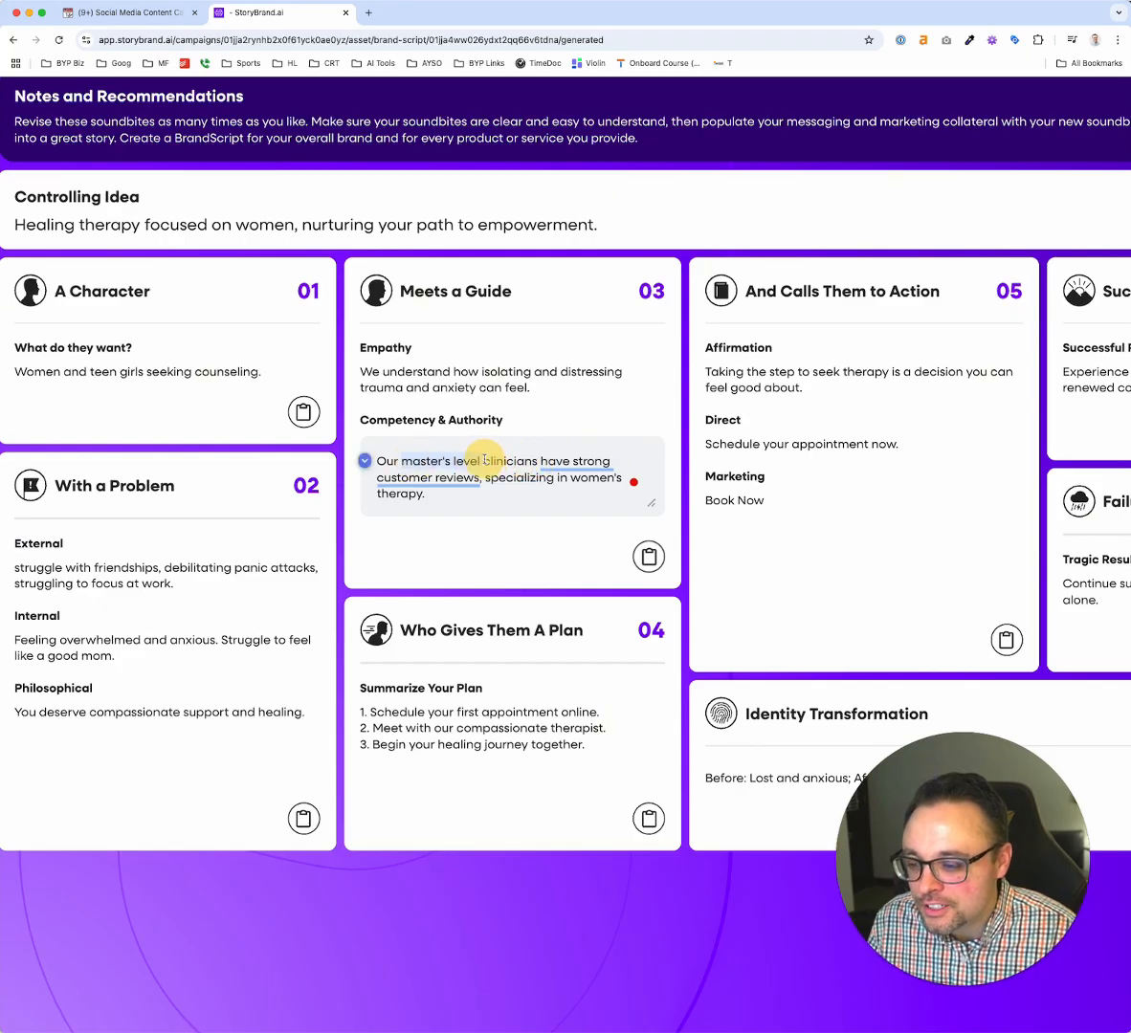
pyautogui.write('seasone')
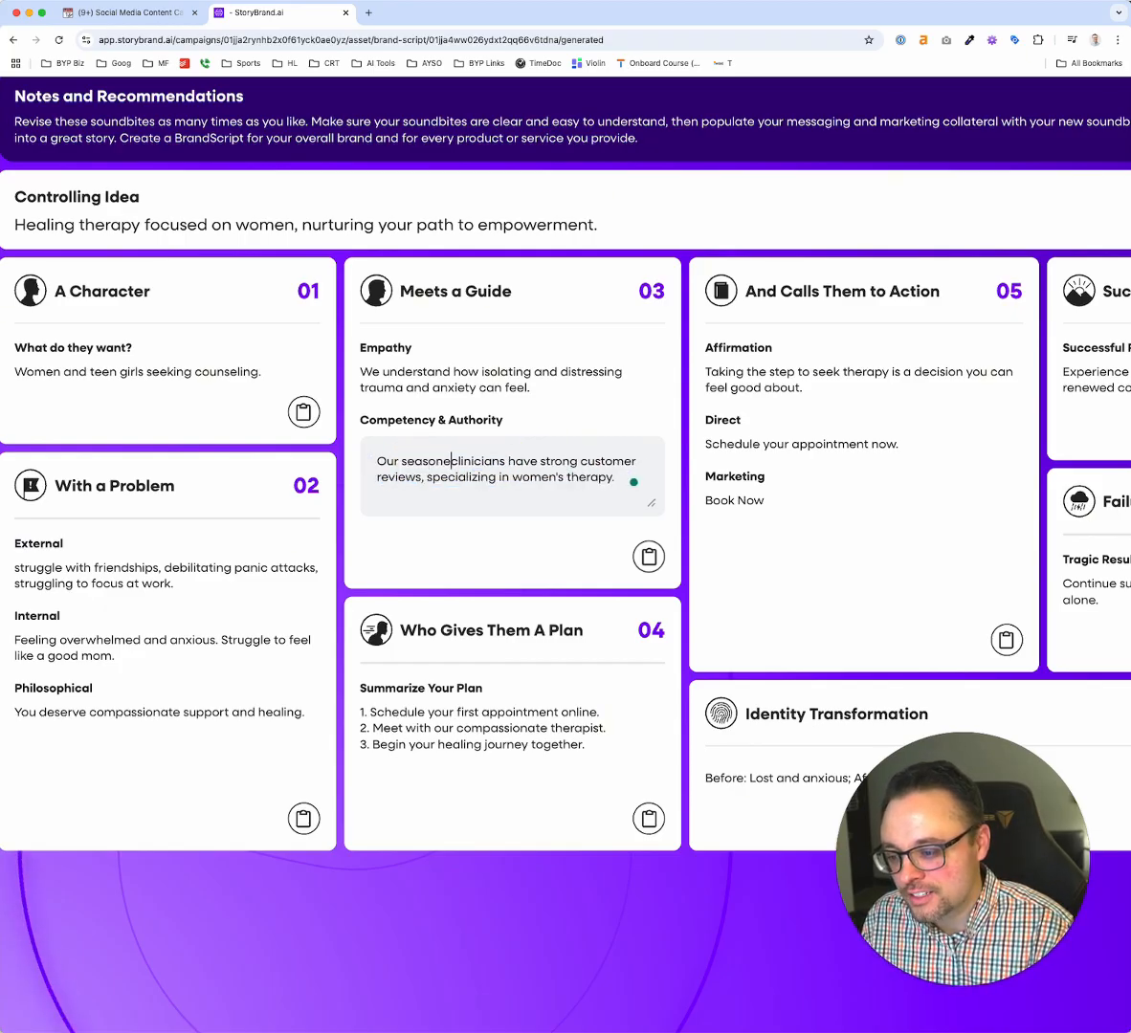
pyautogui.write('d')
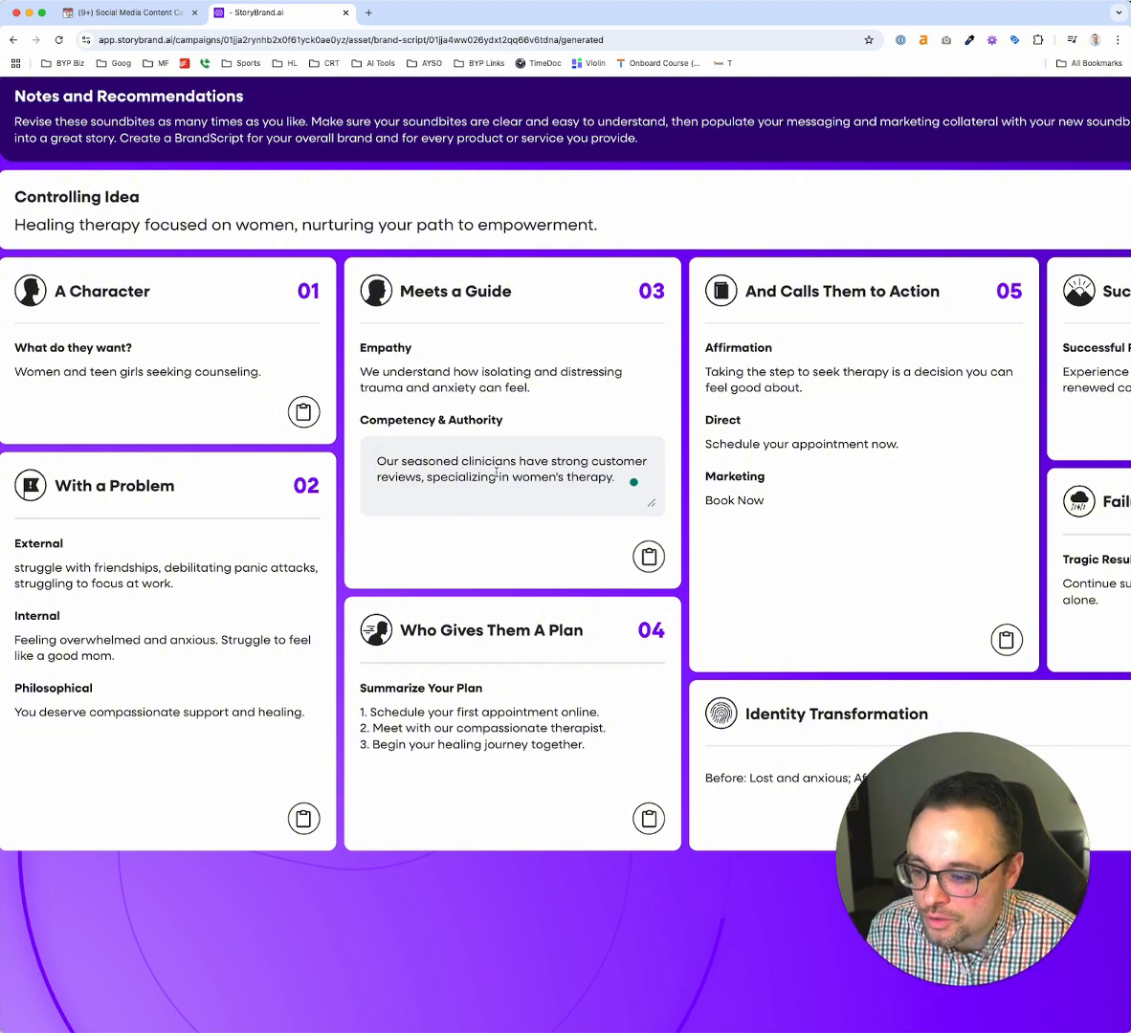
# Reword the end of the Competency & Authority text from "specializing in women's therapy" to "and extensive work with women"
pyautogui.click(429, 477)
pyautogui.write('and ex')
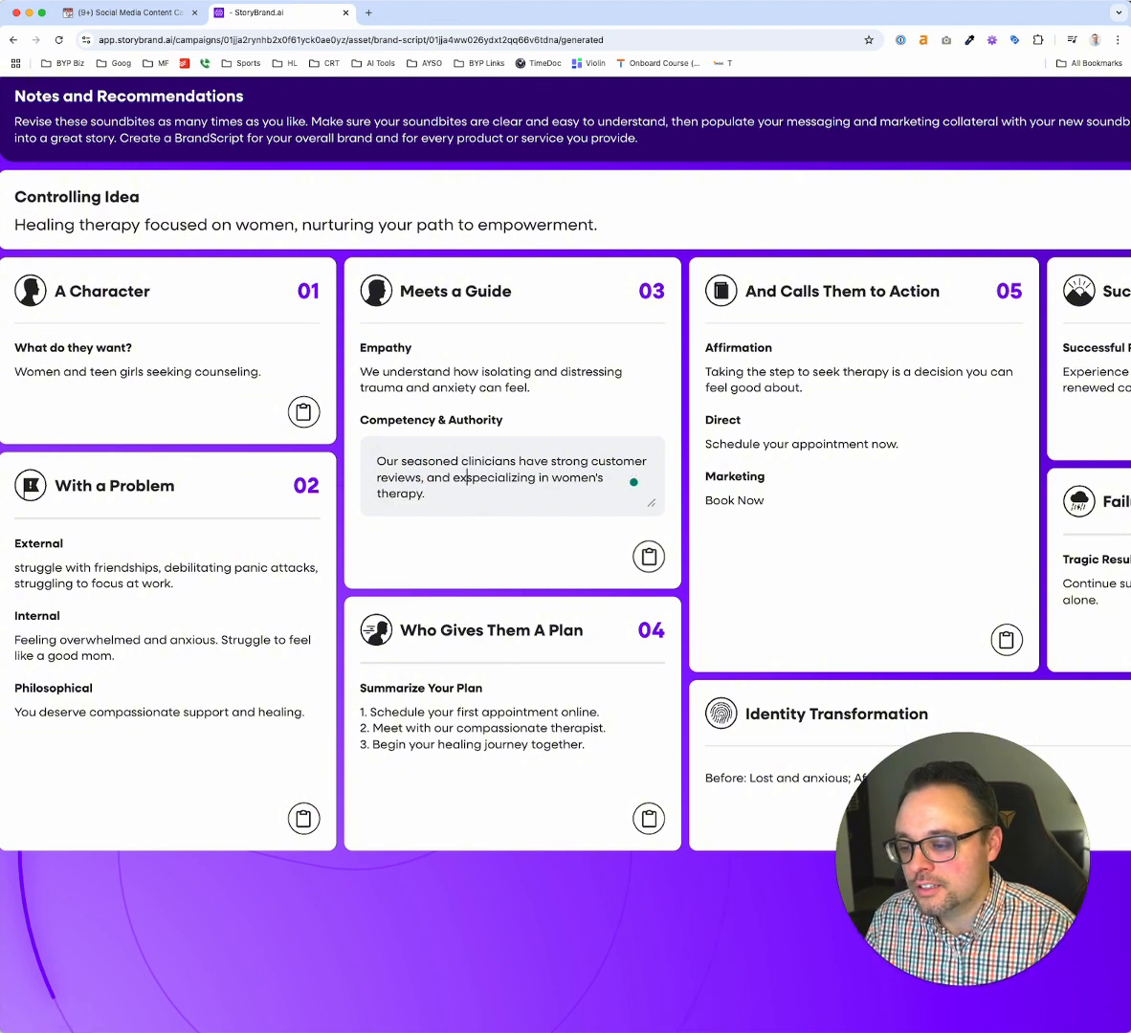
pyautogui.write('tensive work ')
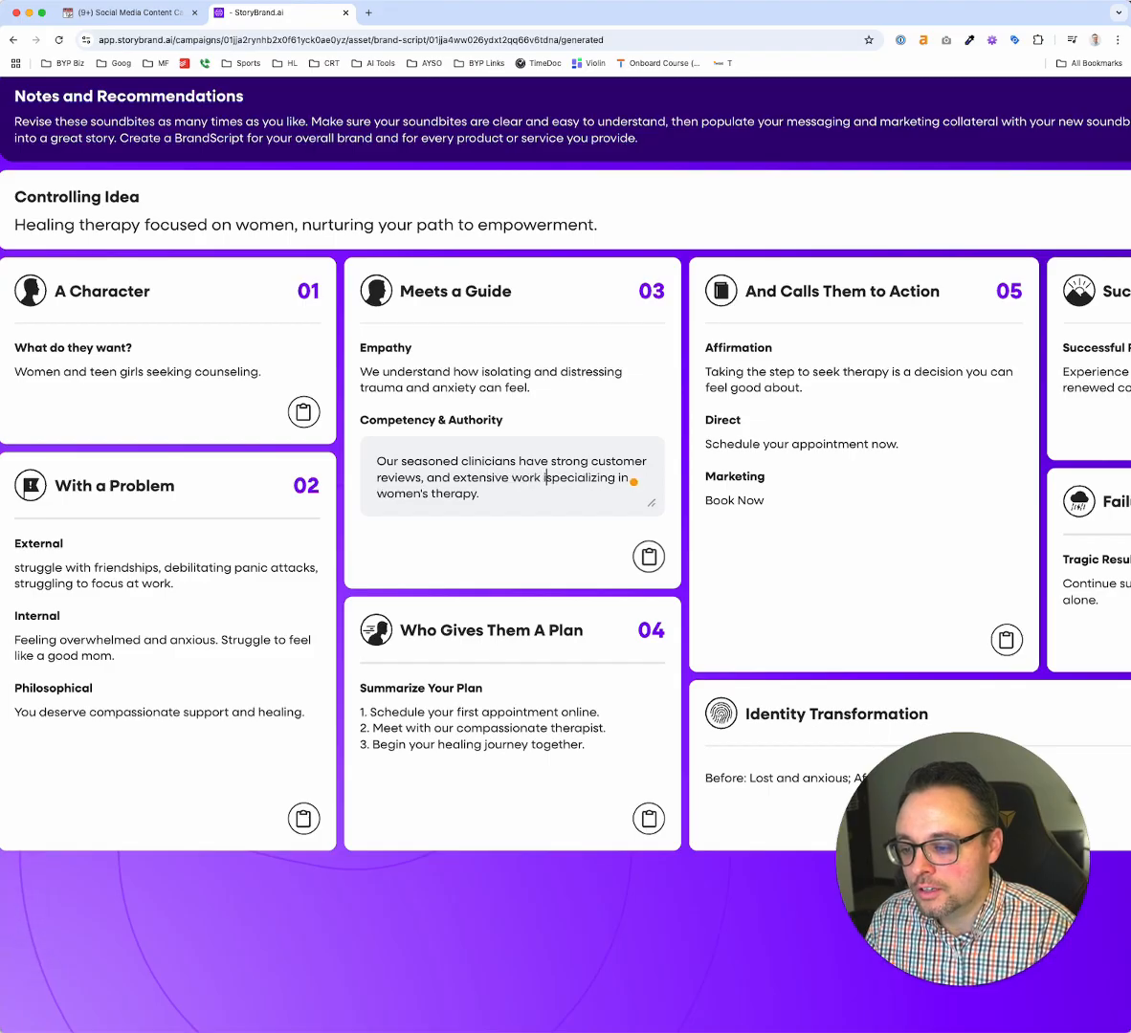
pyautogui.write('with')
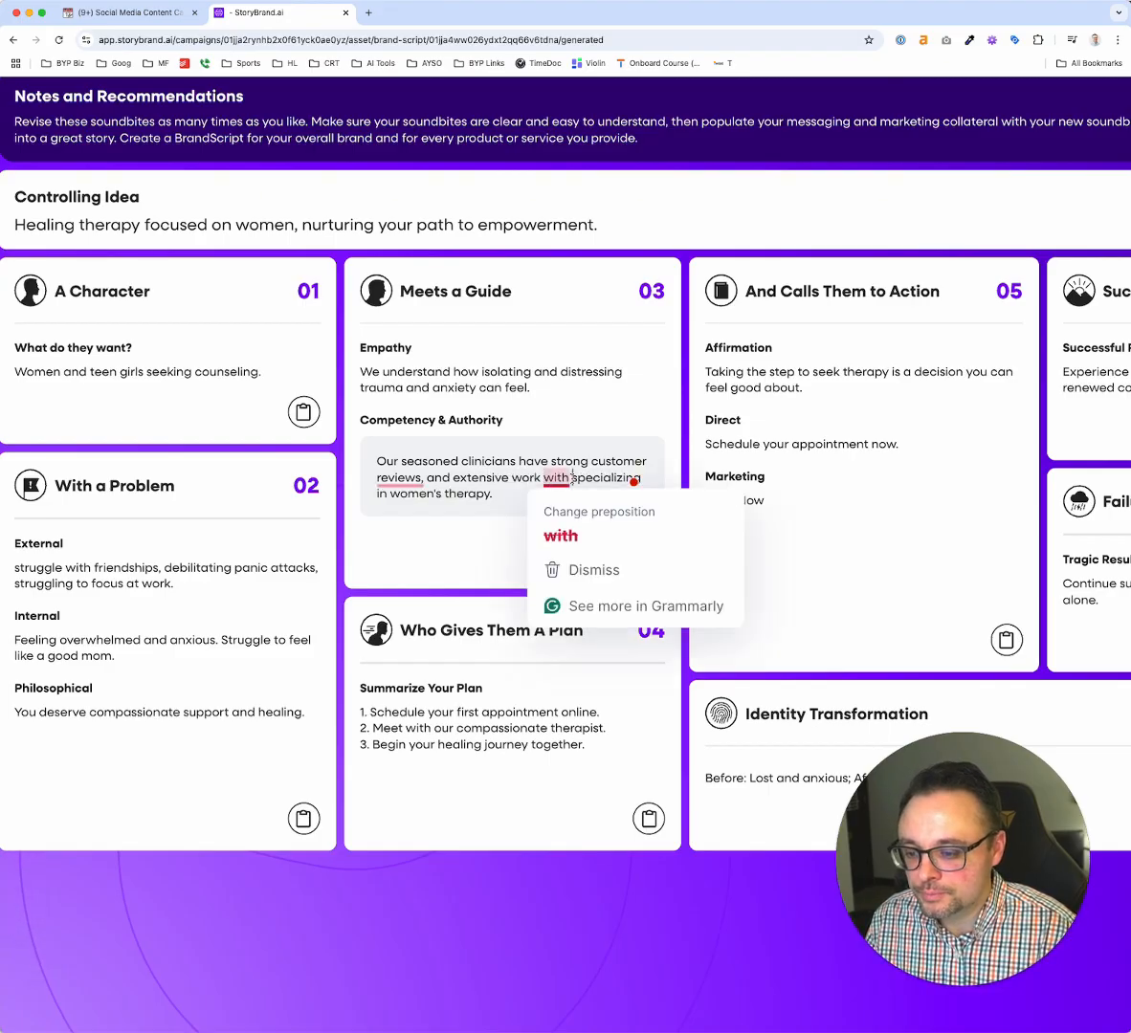
pyautogui.moveTo(571, 477); pyautogui.dragTo(388, 492)
pyautogui.press('BackSpace')
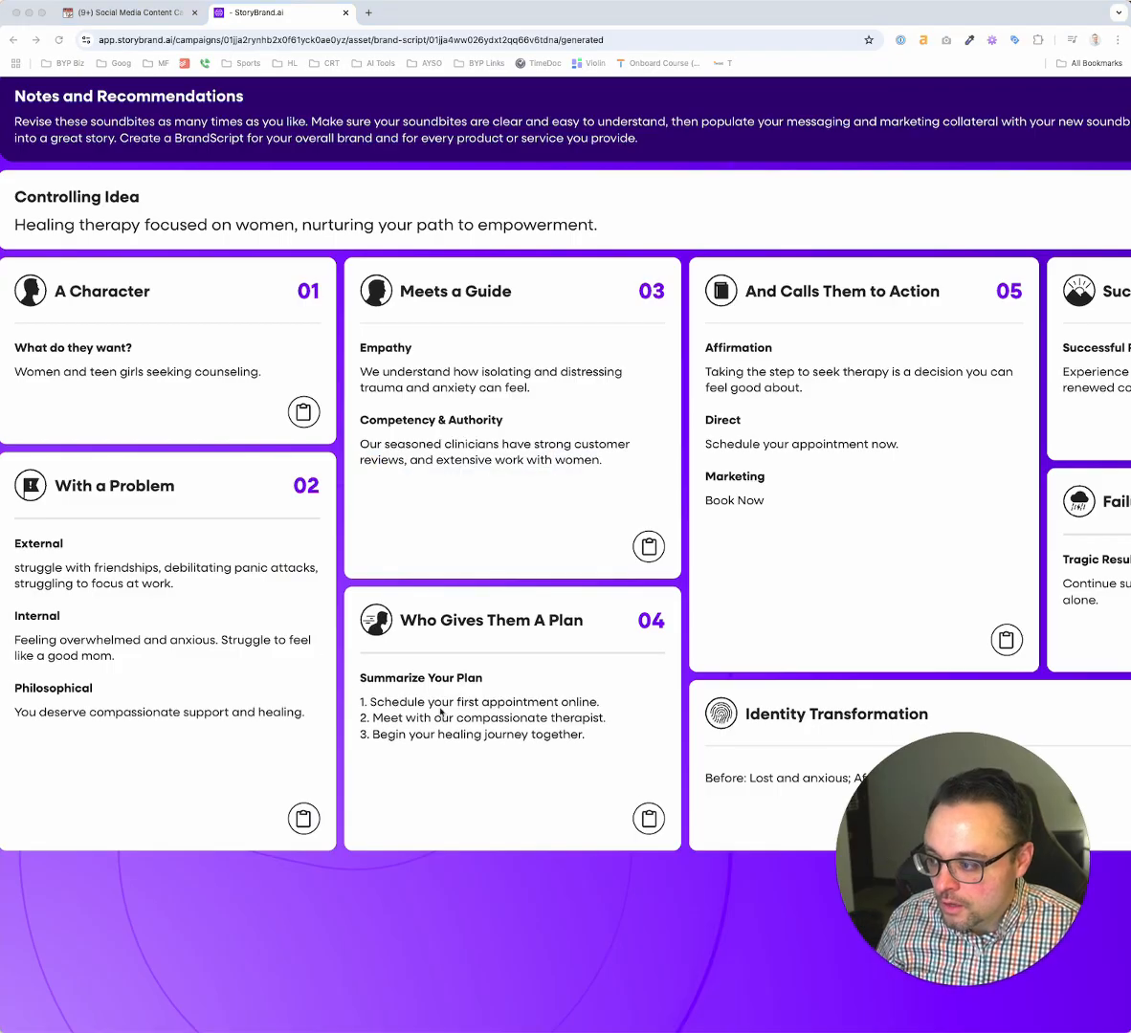
# Remove "online" from the first step in the Summarize Your Plan text
pyautogui.hscroll(1, 487, 734)
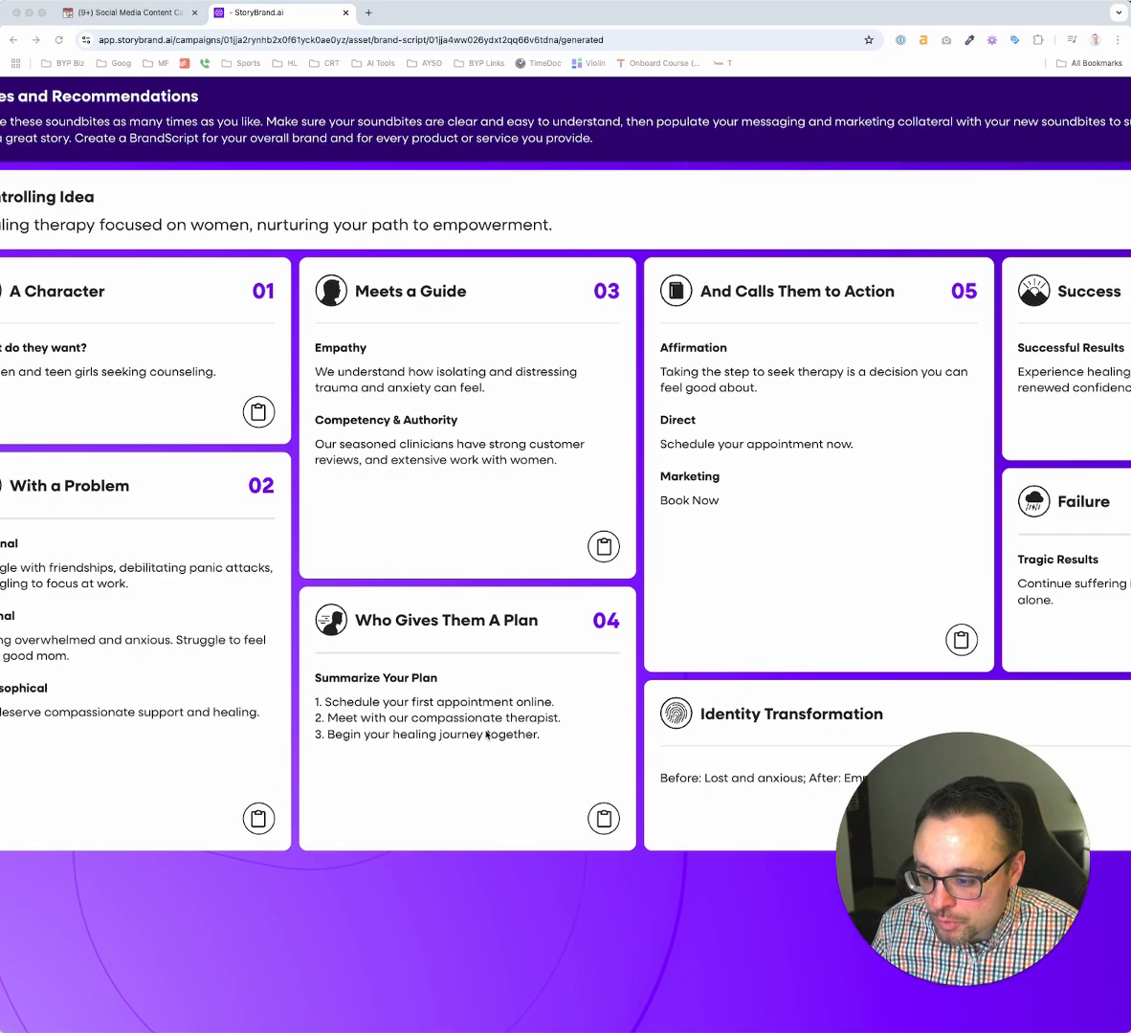
pyautogui.hscroll(2, 487, 734)
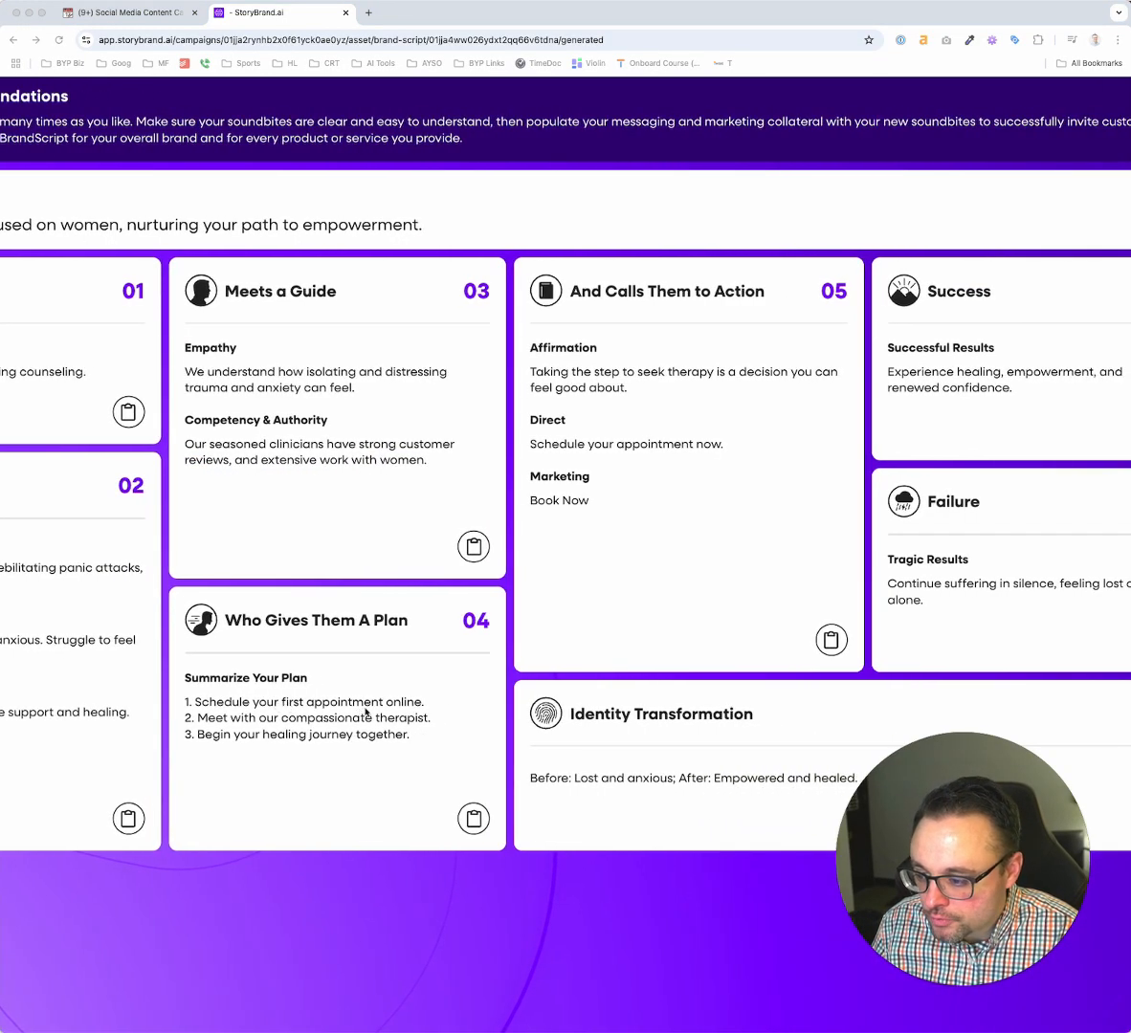
pyautogui.click(276, 703)
pyautogui.click(326, 704)
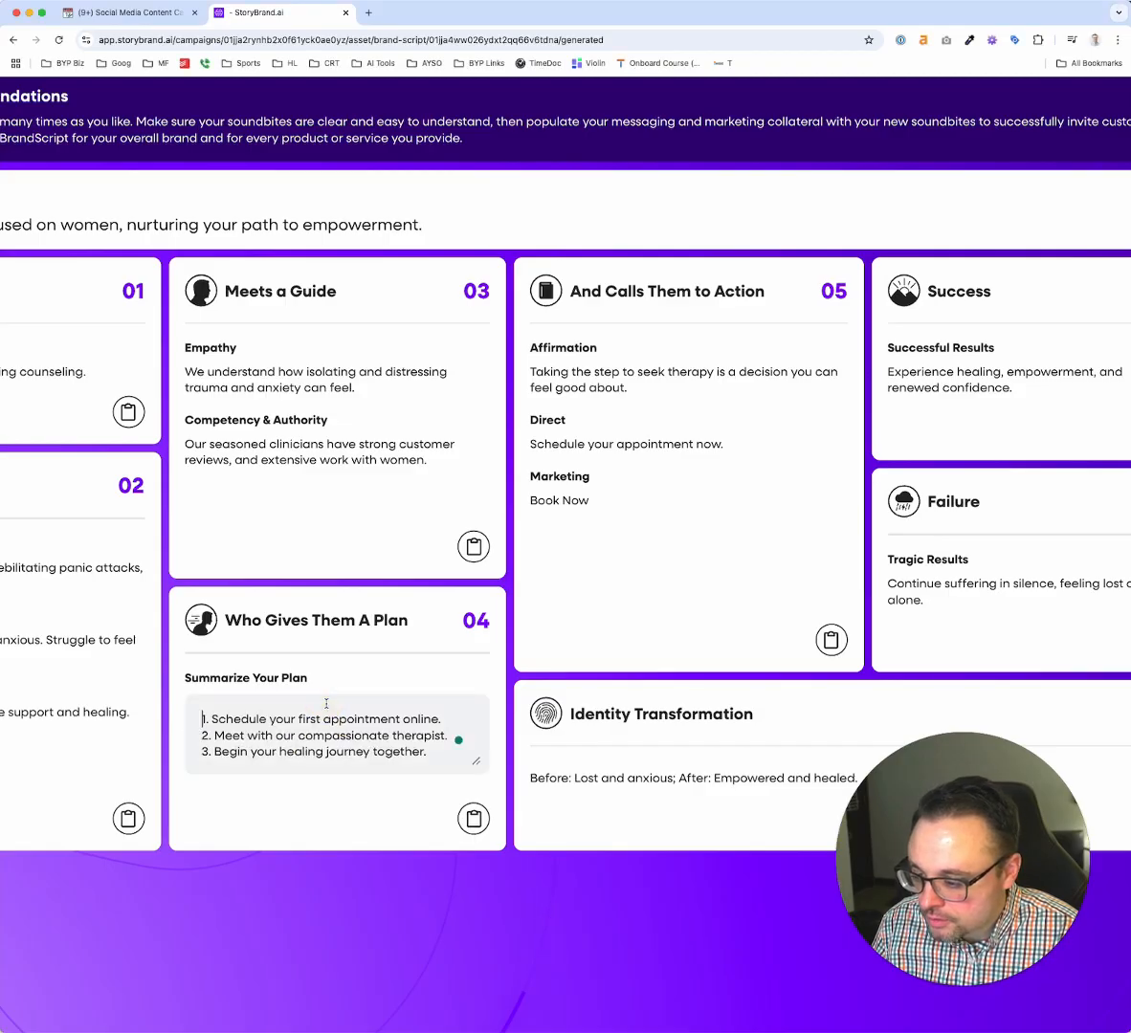
pyautogui.click(422, 717)
pyautogui.press('BackSpace')
pyautogui.press('BackSpace')
pyautogui.press('BackSpace')
pyautogui.press('BackSpace')
pyautogui.press('BackSpace')
pyautogui.press('BackSpace')
pyautogui.press('BackSpace')
pyautogui.press('BackSpace')
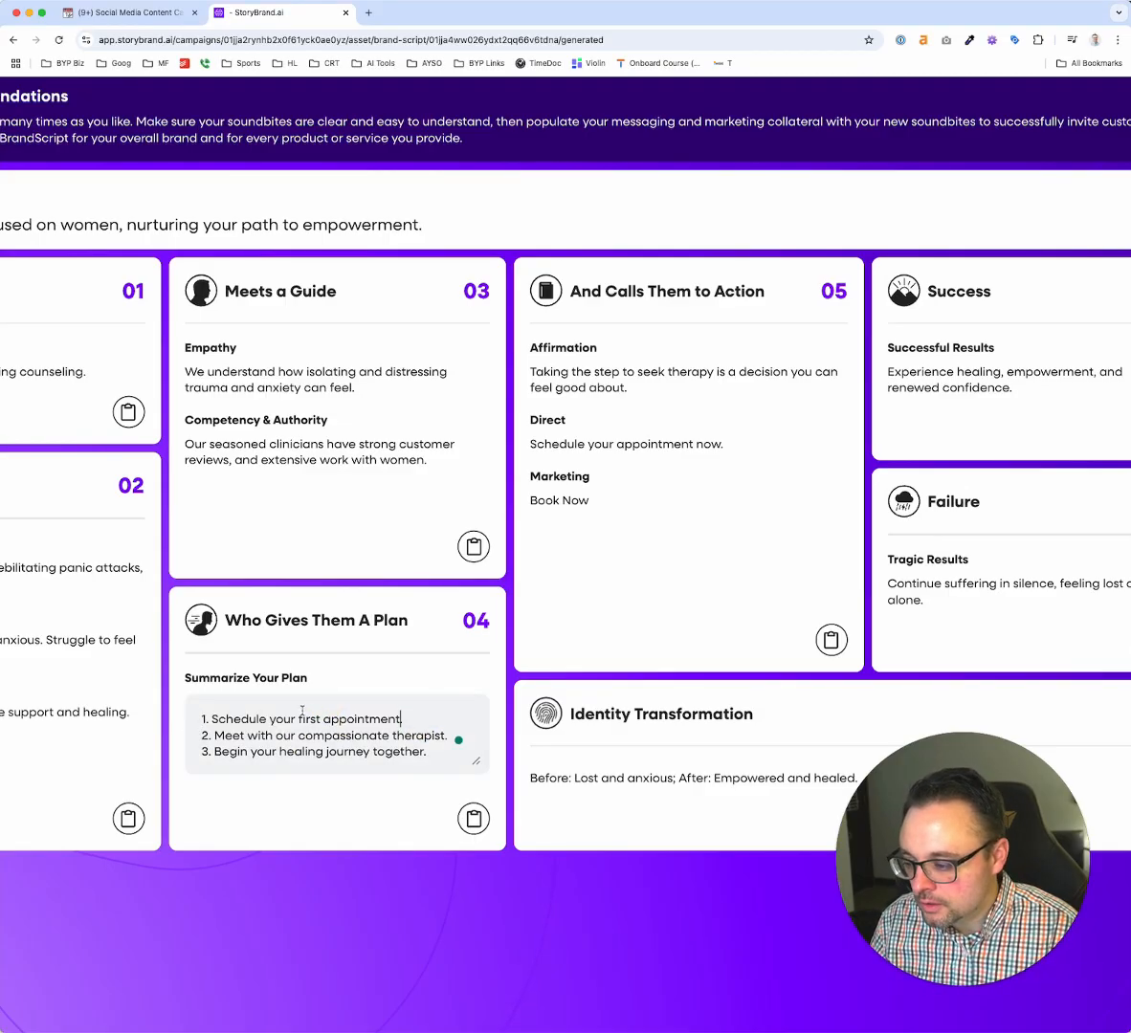
pyautogui.write('.')
pyautogui.press('BackSpace')
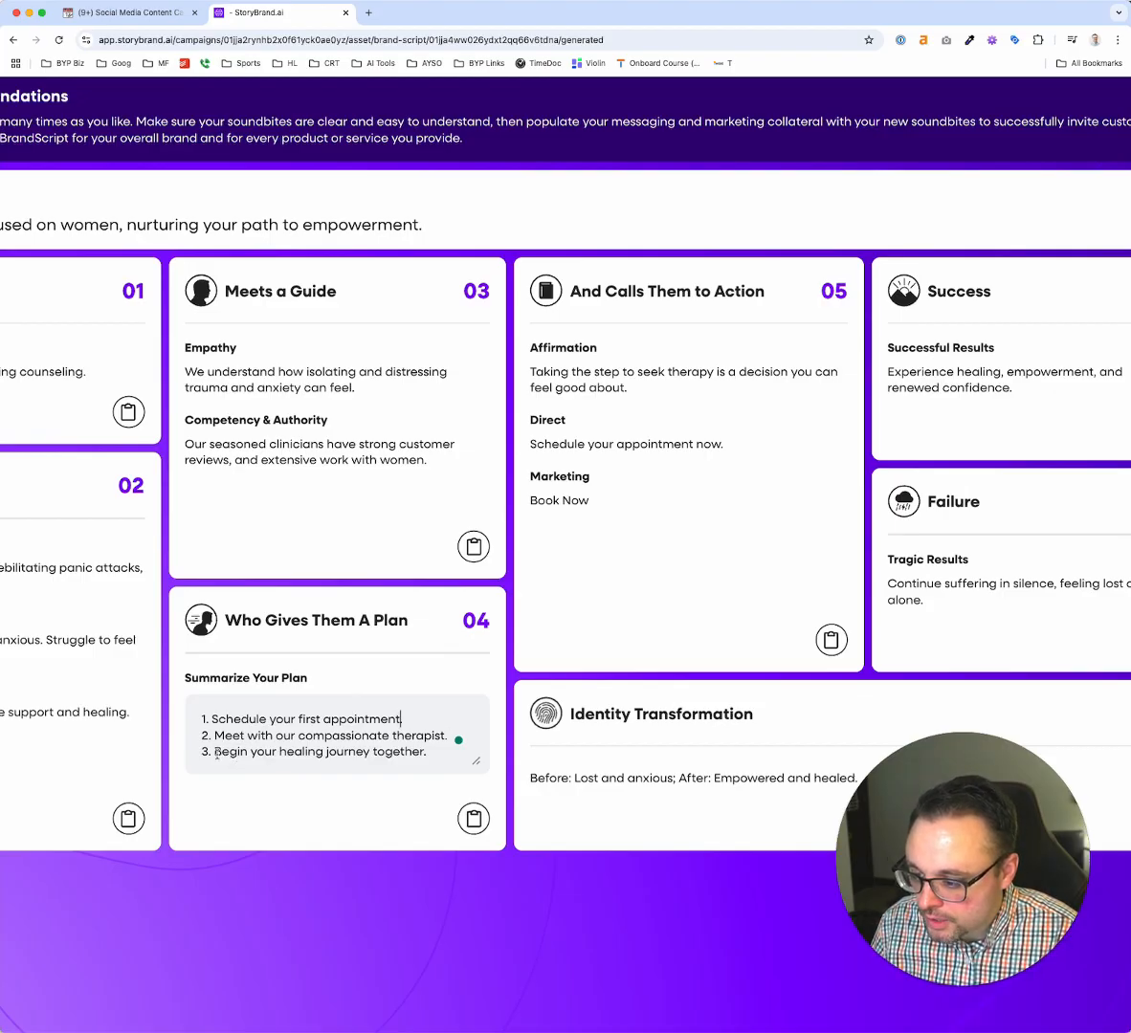
# Try to rewrite the first plan step as "Review our compassiona" and delete the second step
pyautogui.moveTo(202, 718); pyautogui.dragTo(406, 718)
pyautogui.write('Review')
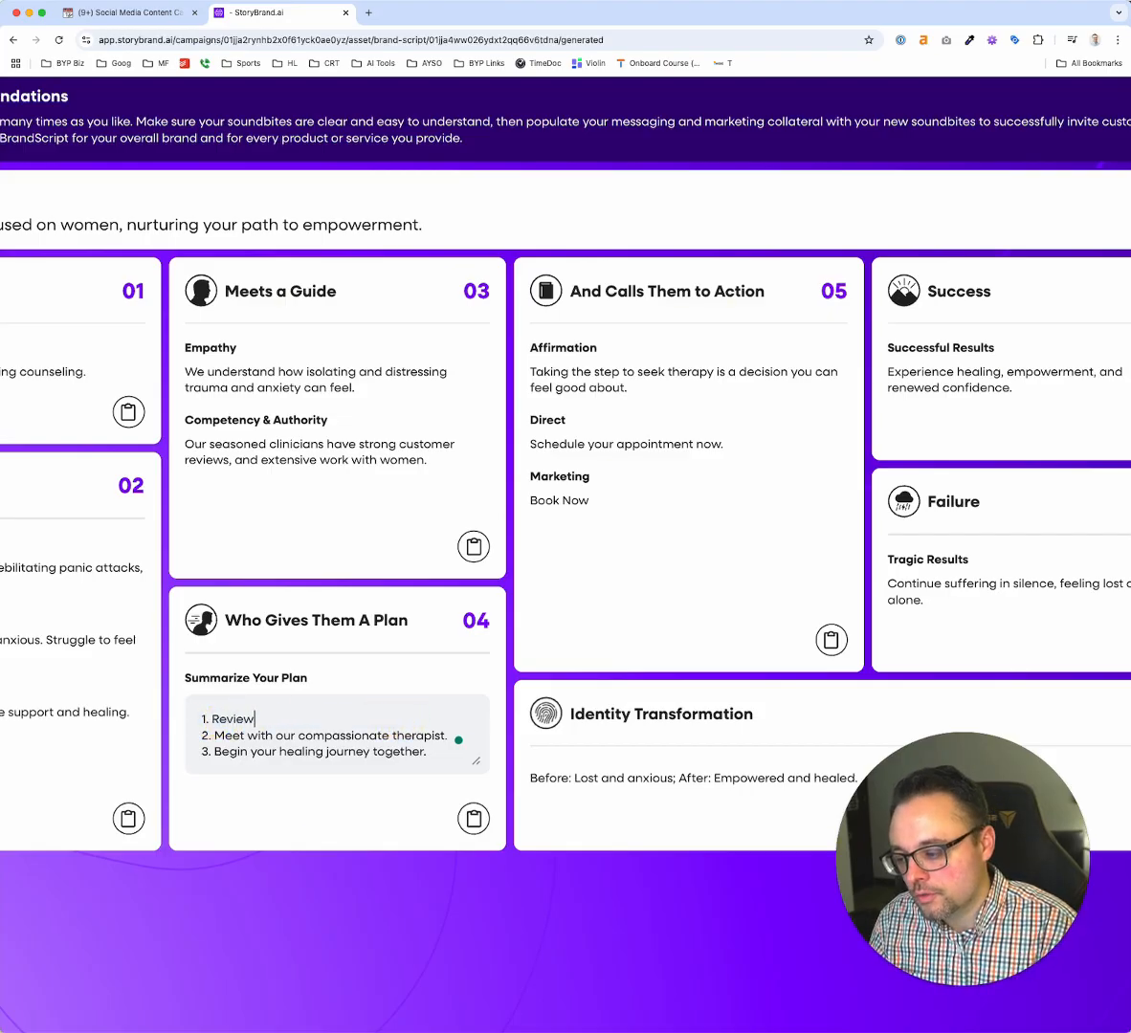
pyautogui.write(' our compassiona')
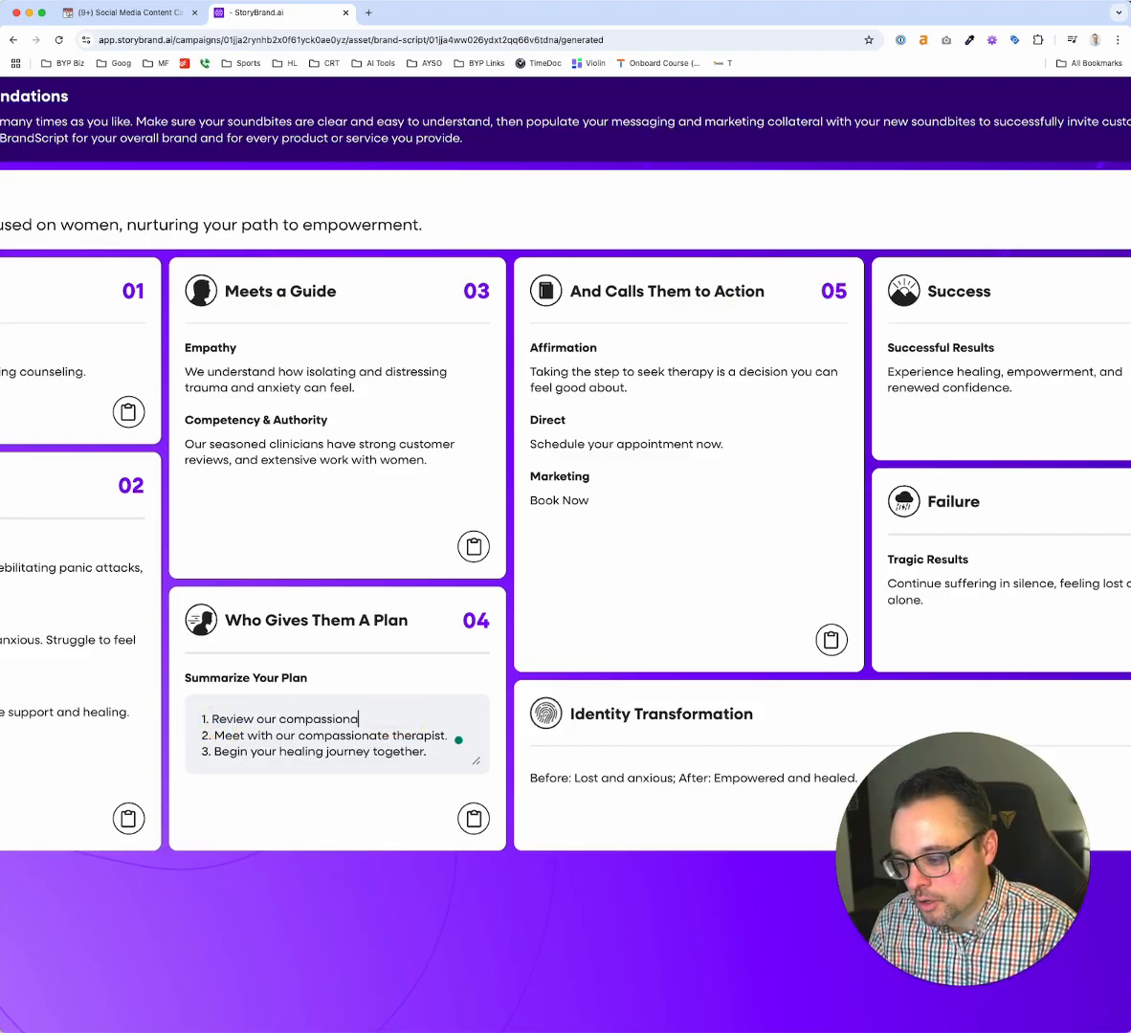
pyautogui.tripleClick(427, 734)
pyautogui.press('super+c')
pyautogui.press('BackSpace')
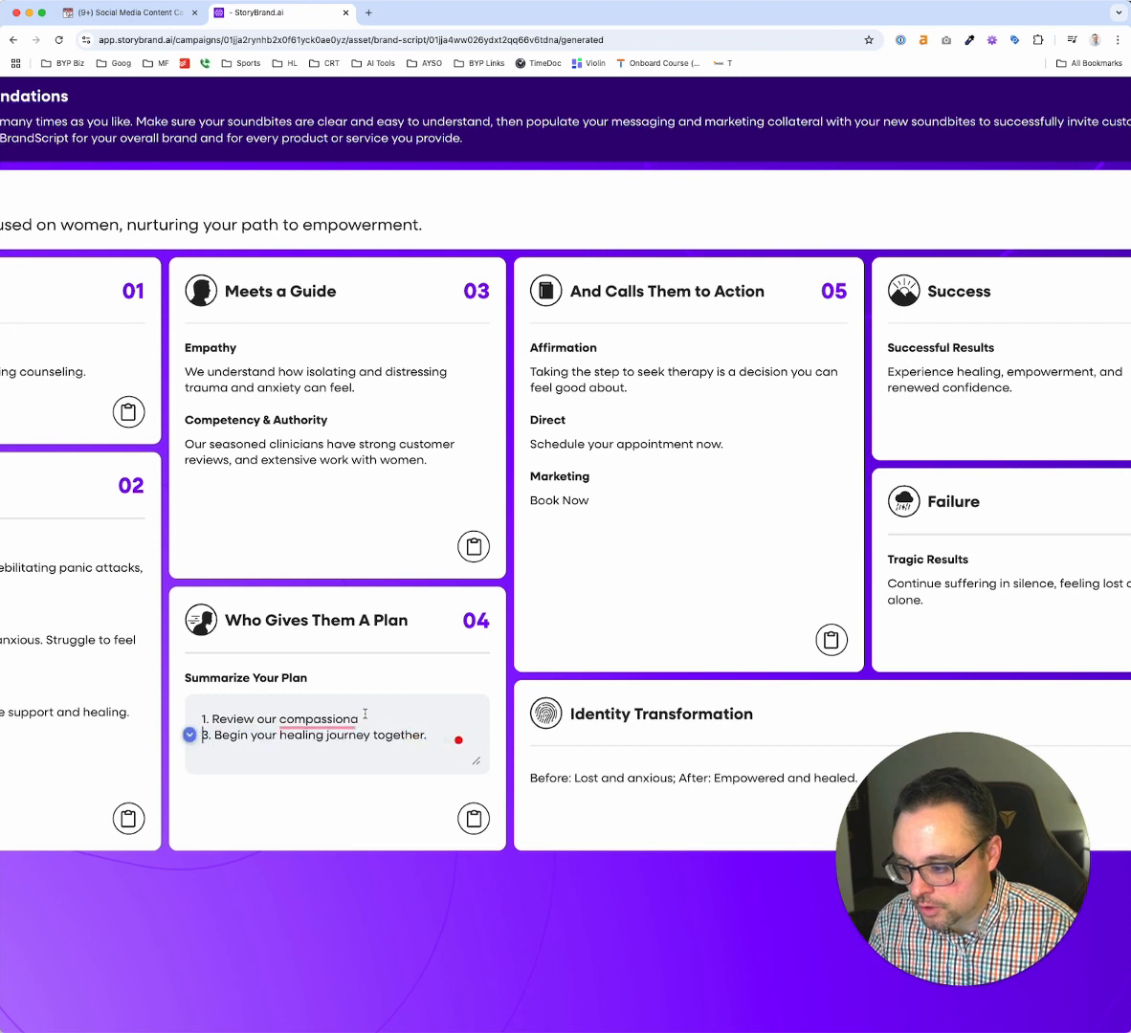
# Replace the first plan step with the restored compassionate therapist line, numbered 1 and reworded as "Reveiw our compassionate therapist."
pyautogui.tripleClick(365, 714)
pyautogui.press('super+v')
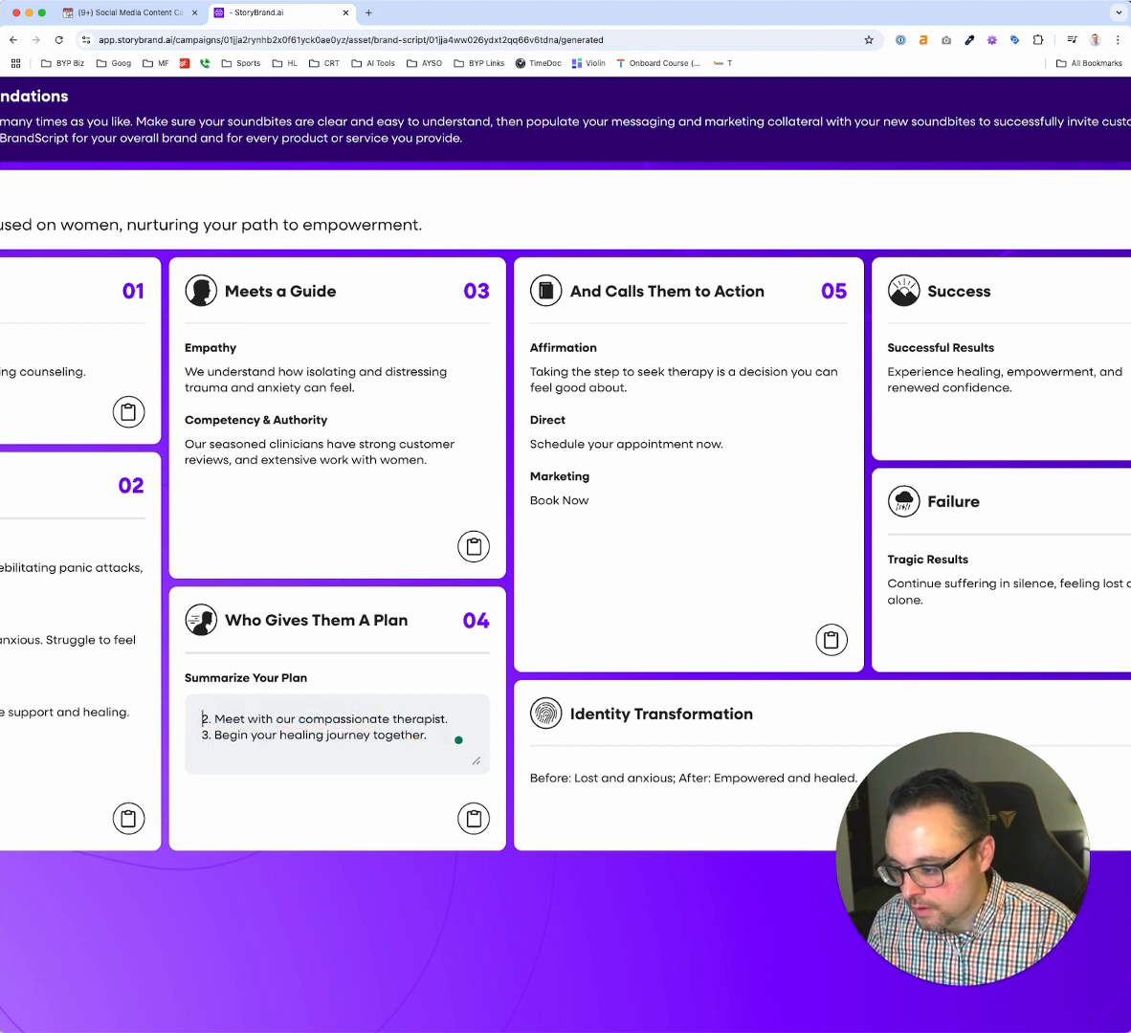
pyautogui.press('BackSpace')
pyautogui.press('BackSpace')
pyautogui.write('1.')
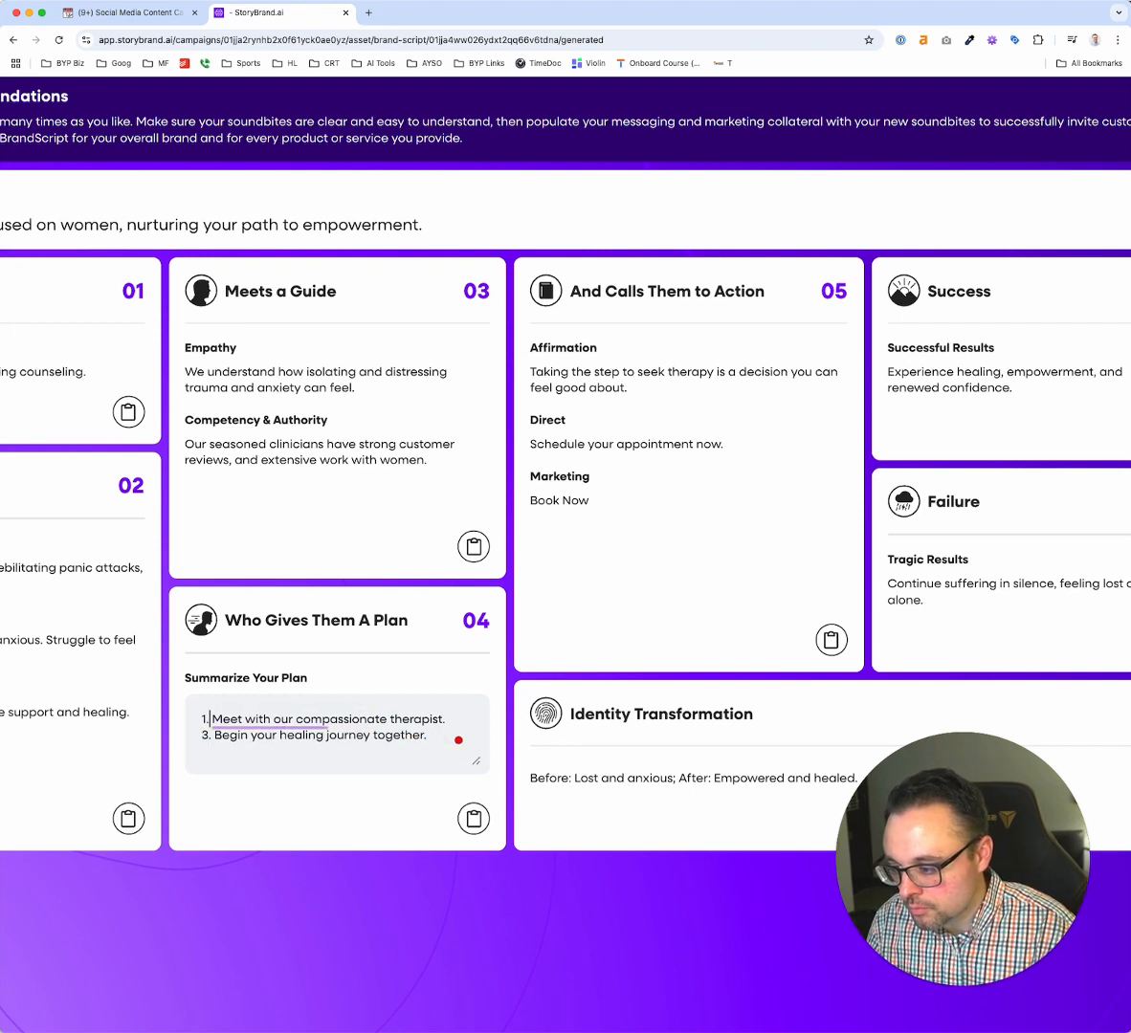
pyautogui.doubleClick(225, 719)
pyautogui.write('Reveiw')
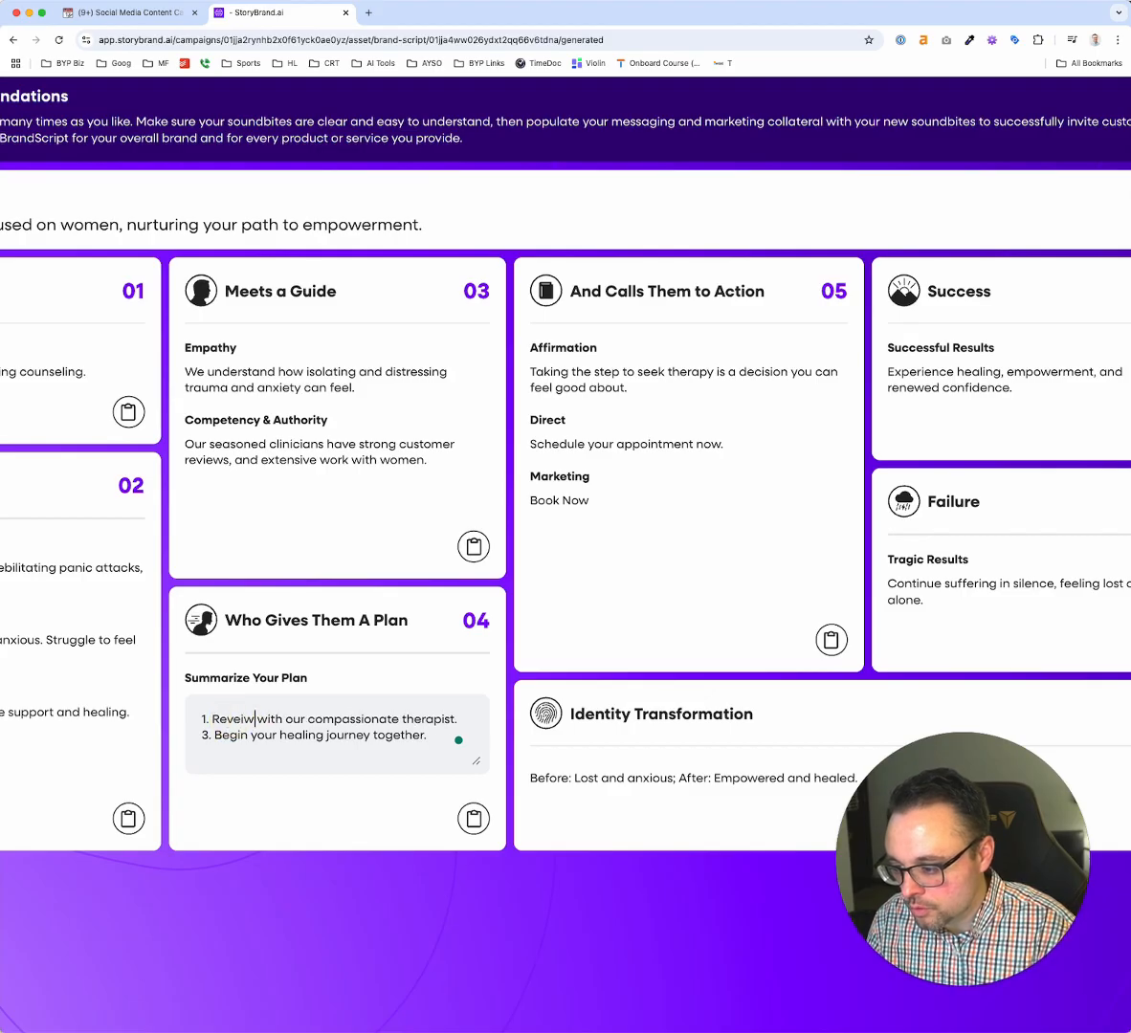
pyautogui.press('BackSpace')
pyautogui.press('BackSpace')
pyautogui.press('BackSpace')
pyautogui.press('BackSpace')
pyautogui.press('BackSpace')
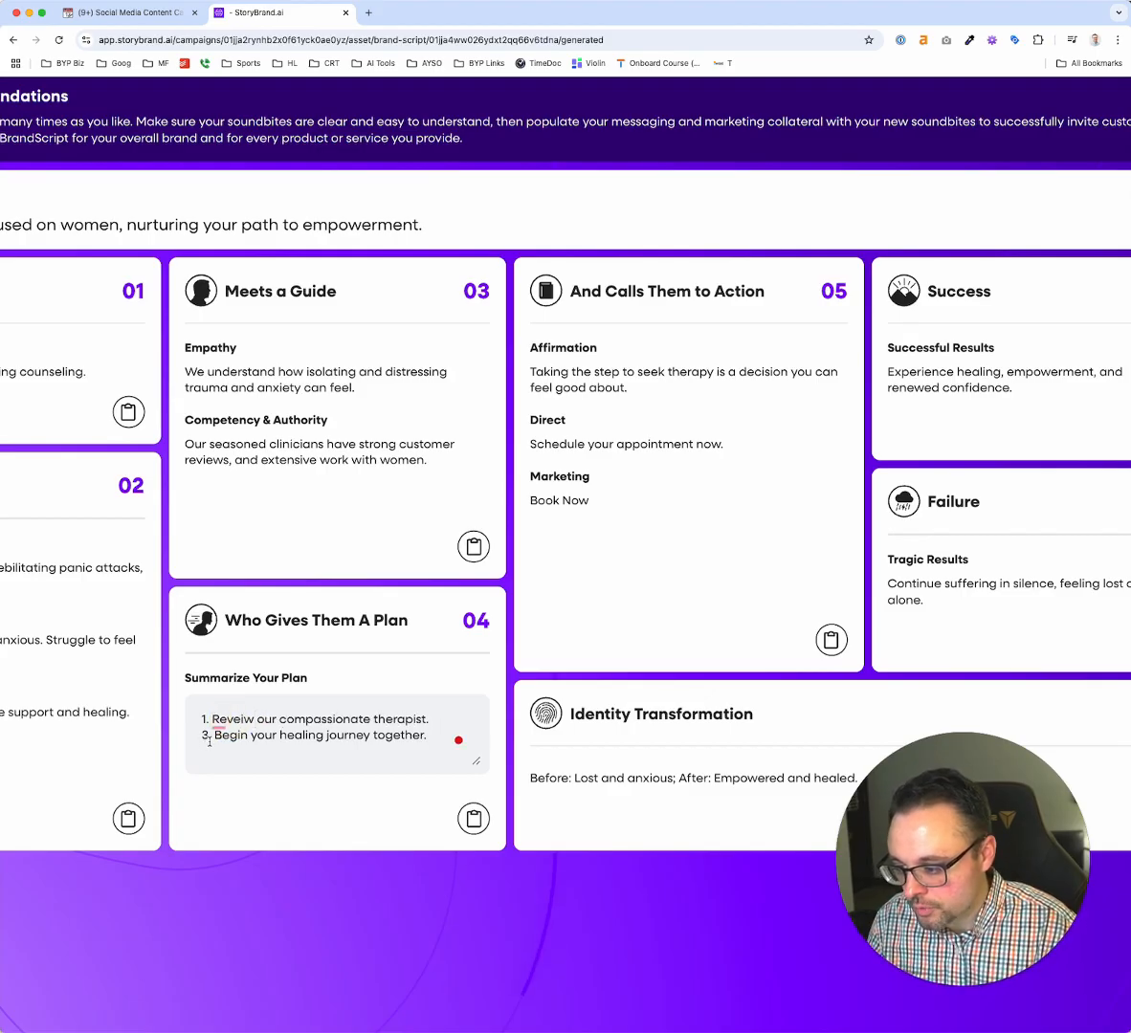
# Renumber the healing journey line in Summarize Your Plan as step 2 and reword it as "Fill out the new appointment form online."
pyautogui.doubleClick(205, 735)
pyautogui.write('2')
pyautogui.moveTo(214, 735); pyautogui.dragTo(448, 736)
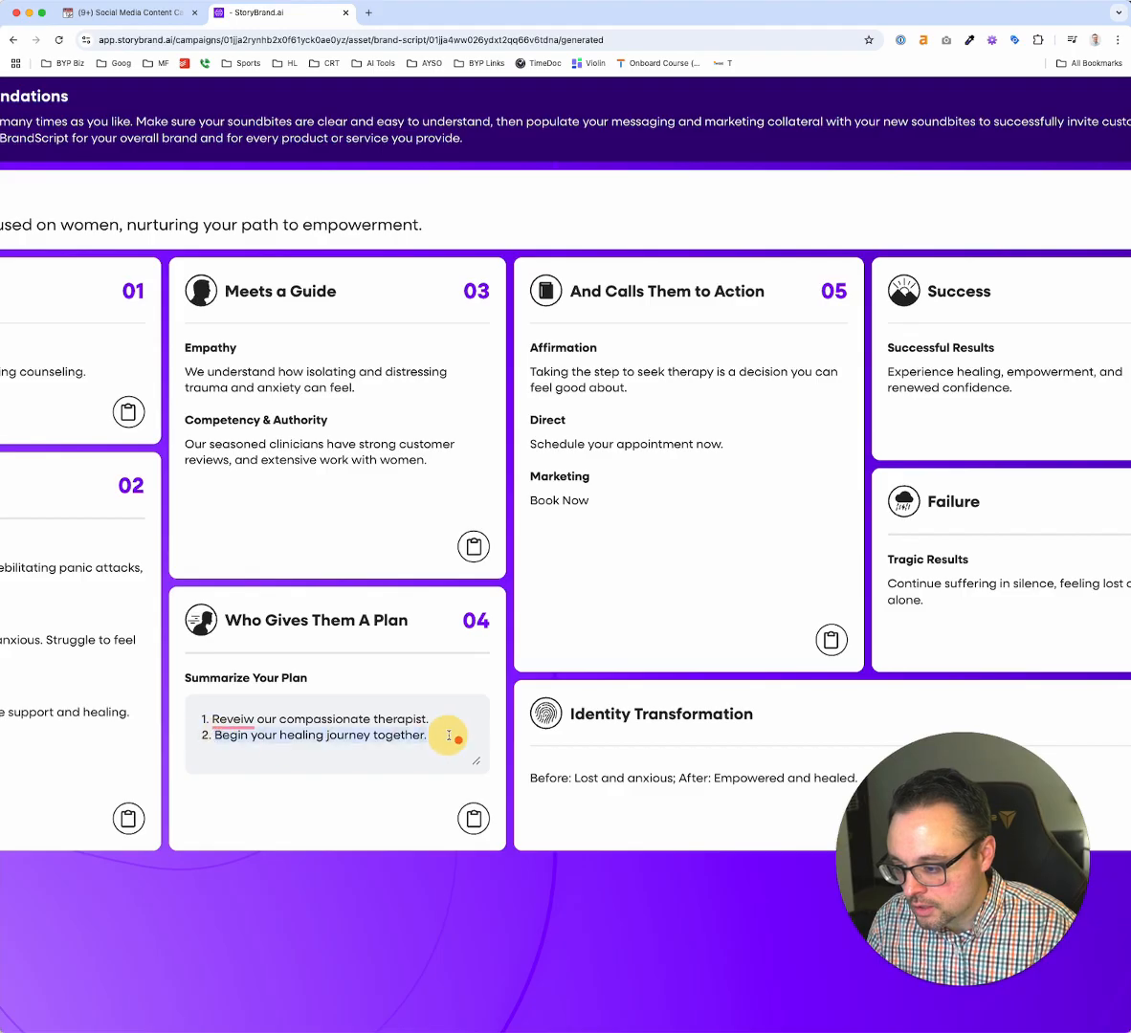
pyautogui.write('Fill out ')
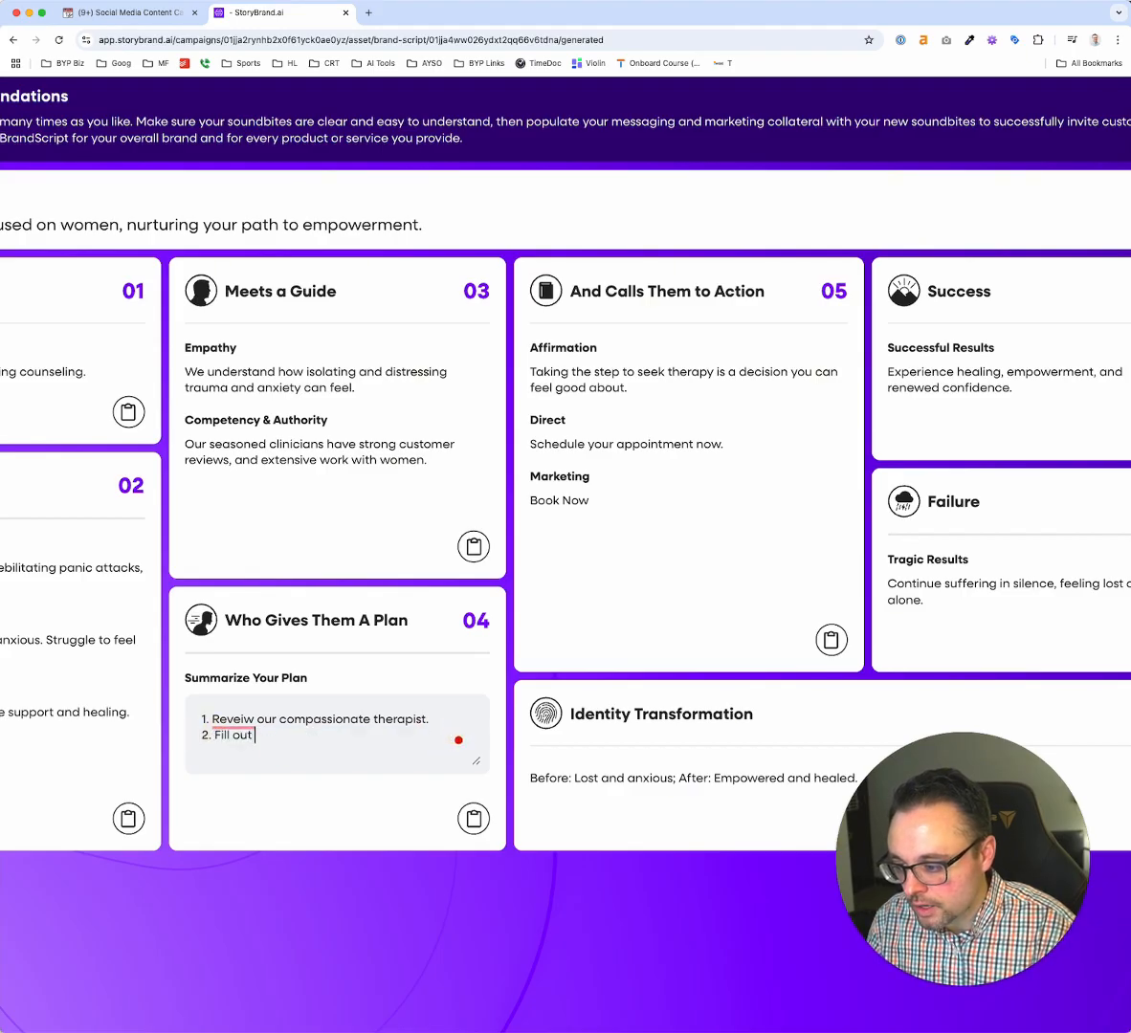
pyautogui.write('the new appoint')
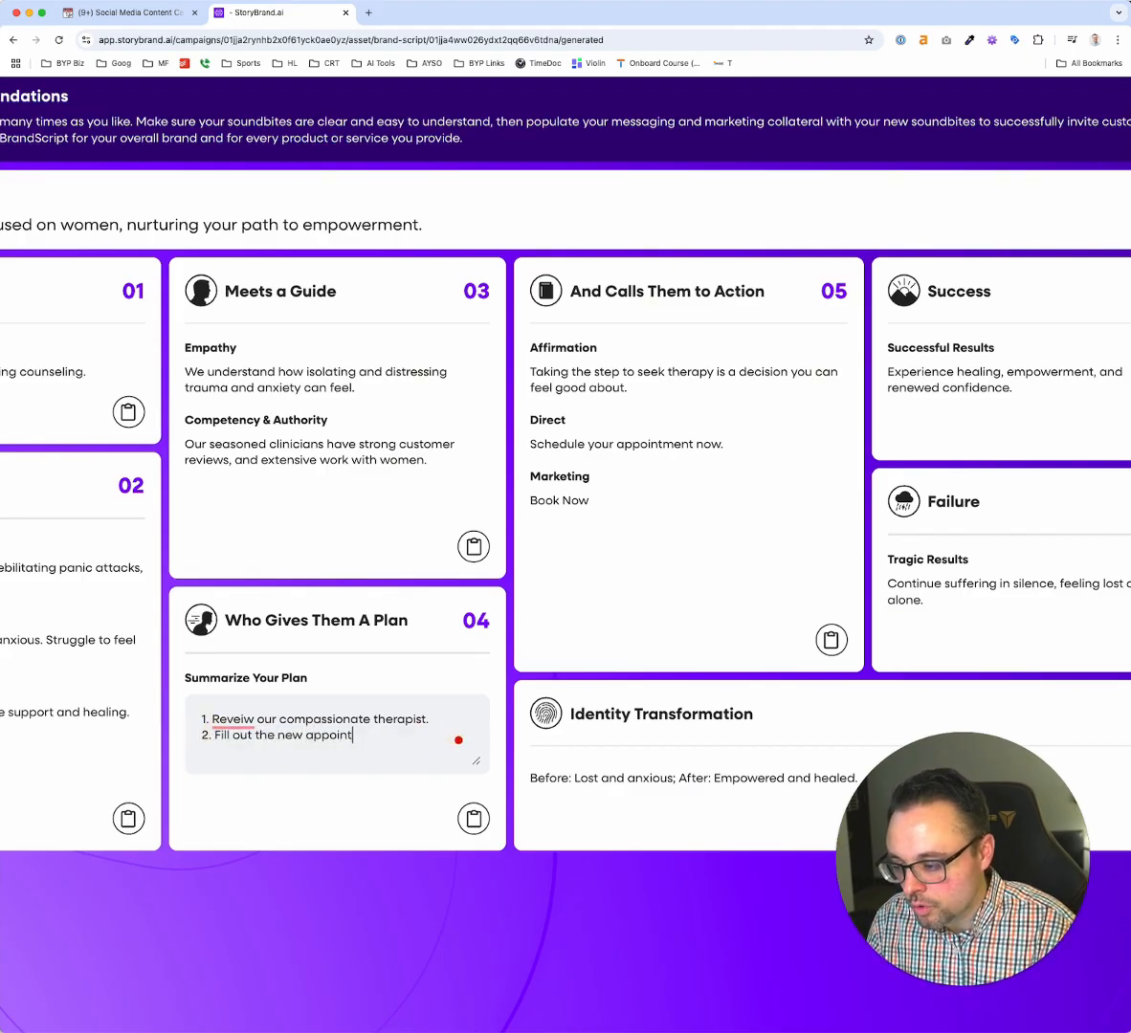
pyautogui.write('ment form online.')
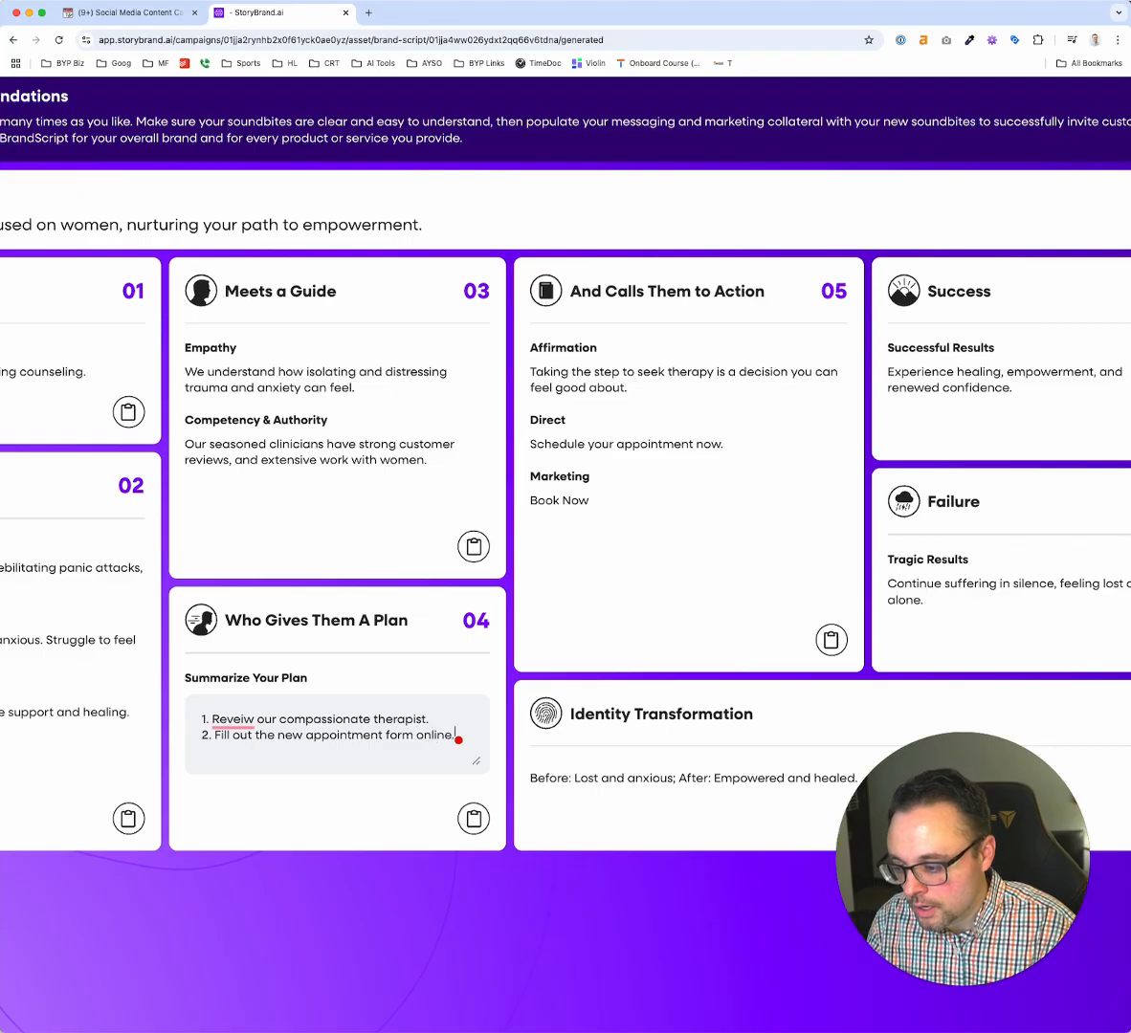
# Add a third step to the Summarize Your Plan text reading "3. Begin your healing journey"
pyautogui.press('Return')
pyautogui.write('3. Begin h')
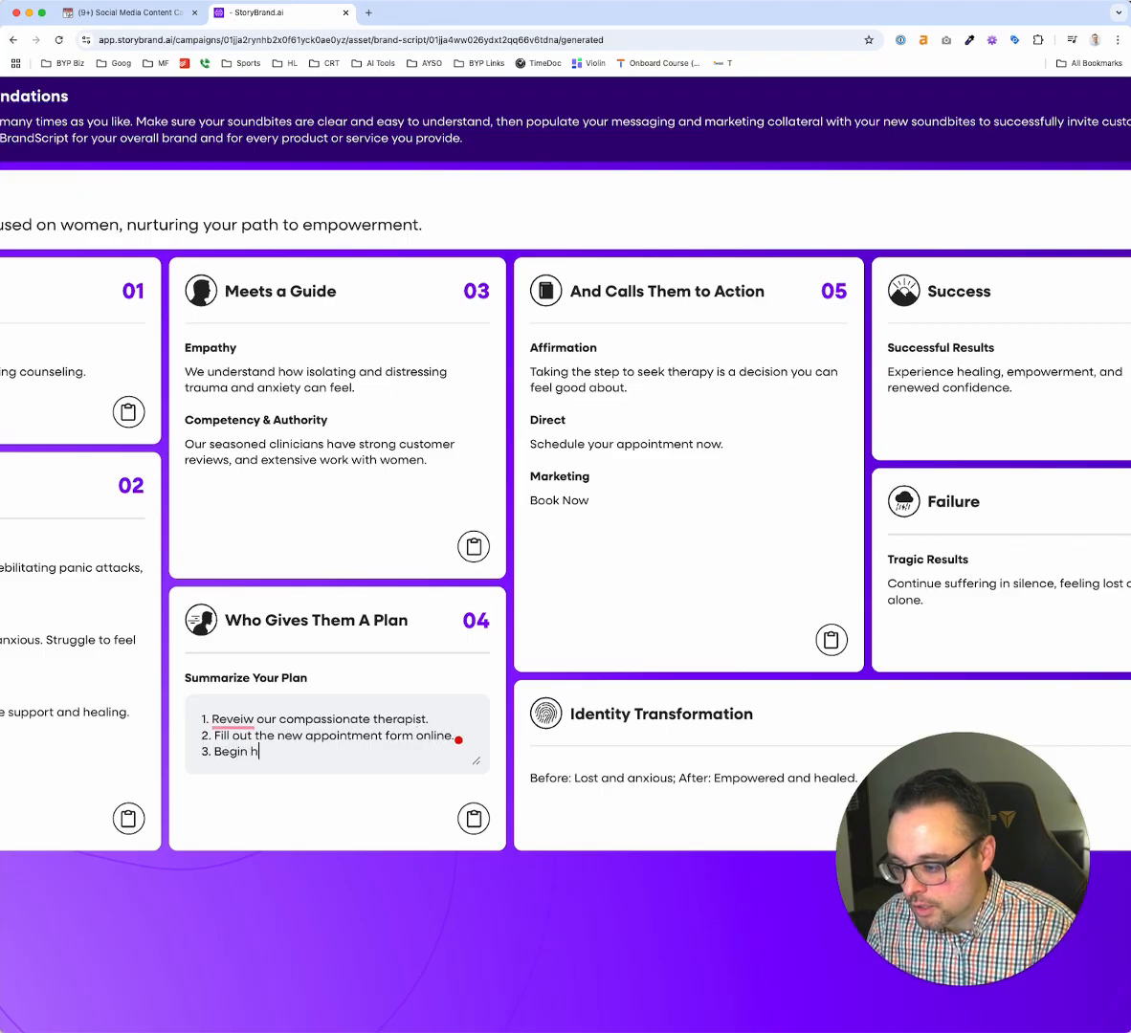
pyautogui.write(' your hea')
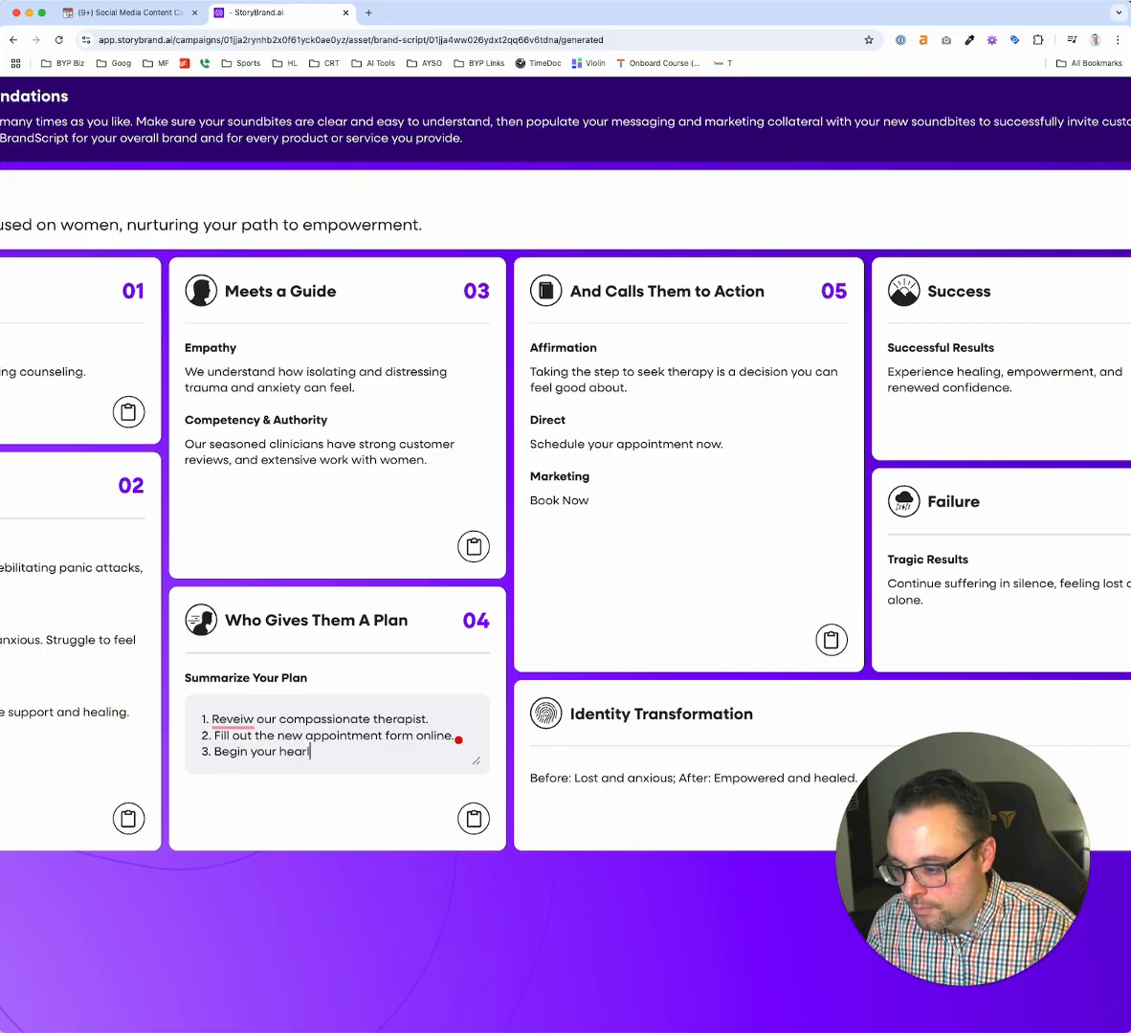
pyautogui.write('ling journey')
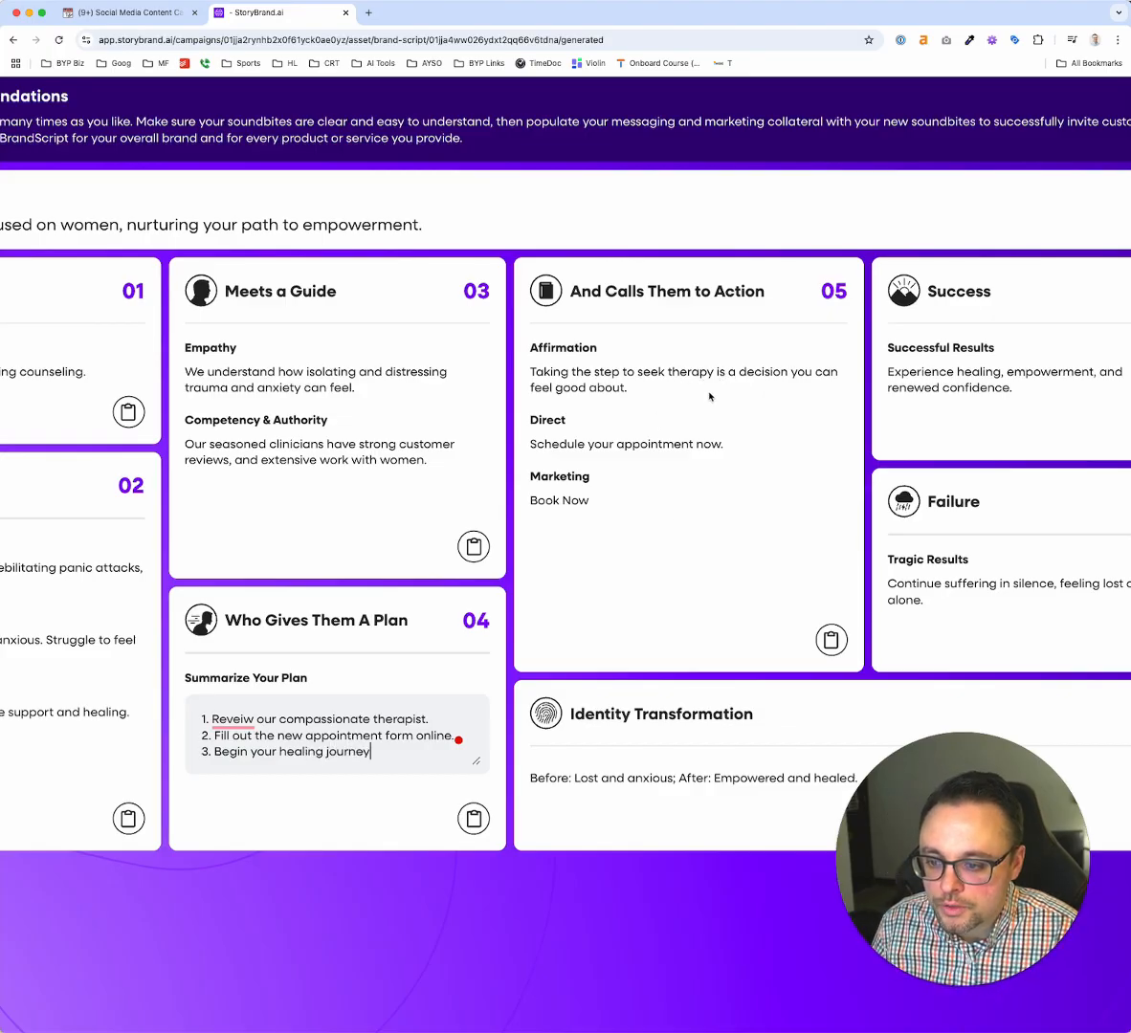
# Look over the remaining BrandScript soundbites and open the campaign's Website Wireframe
pyautogui.scroll(-1, 699, 420)
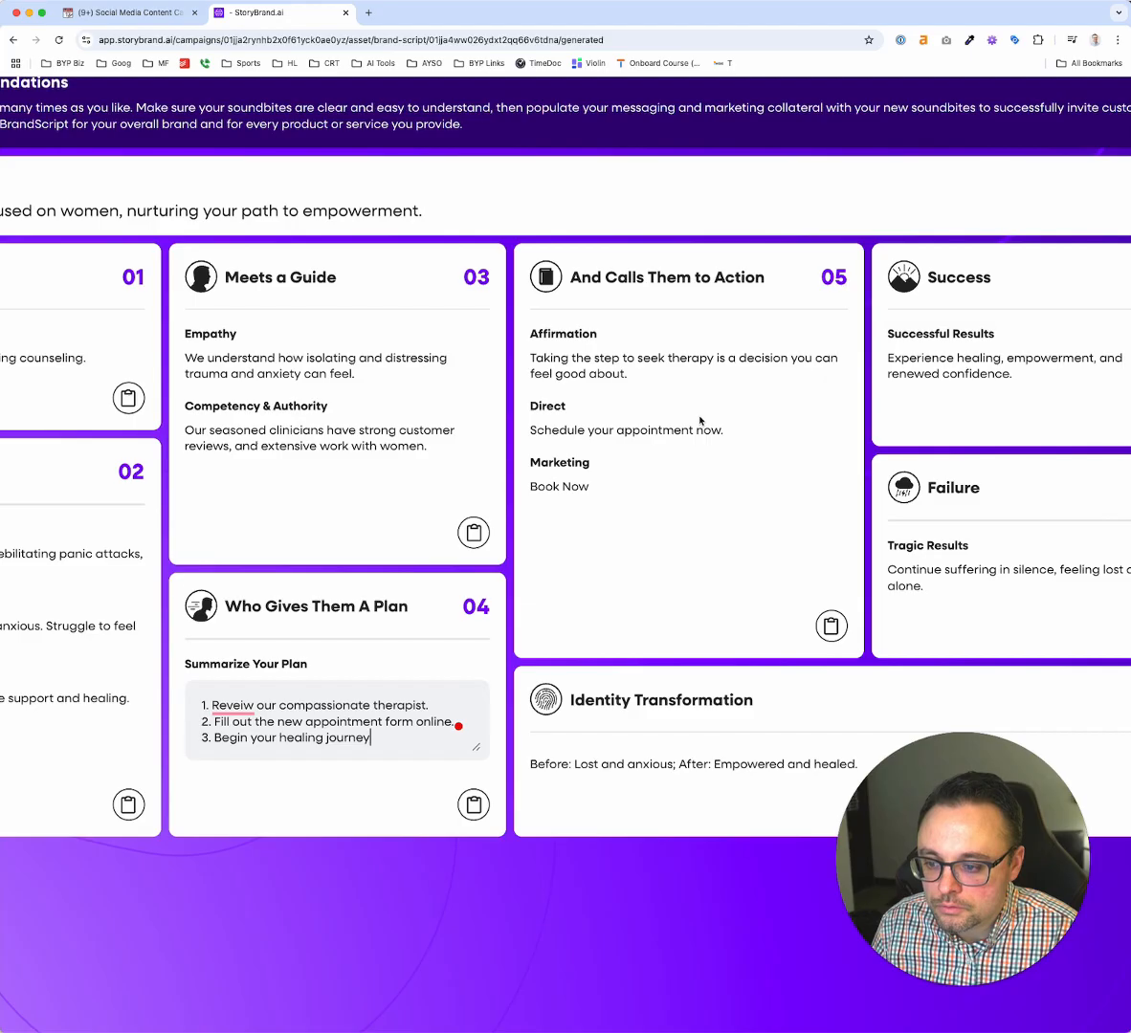
pyautogui.scroll(-3, 664, 514)
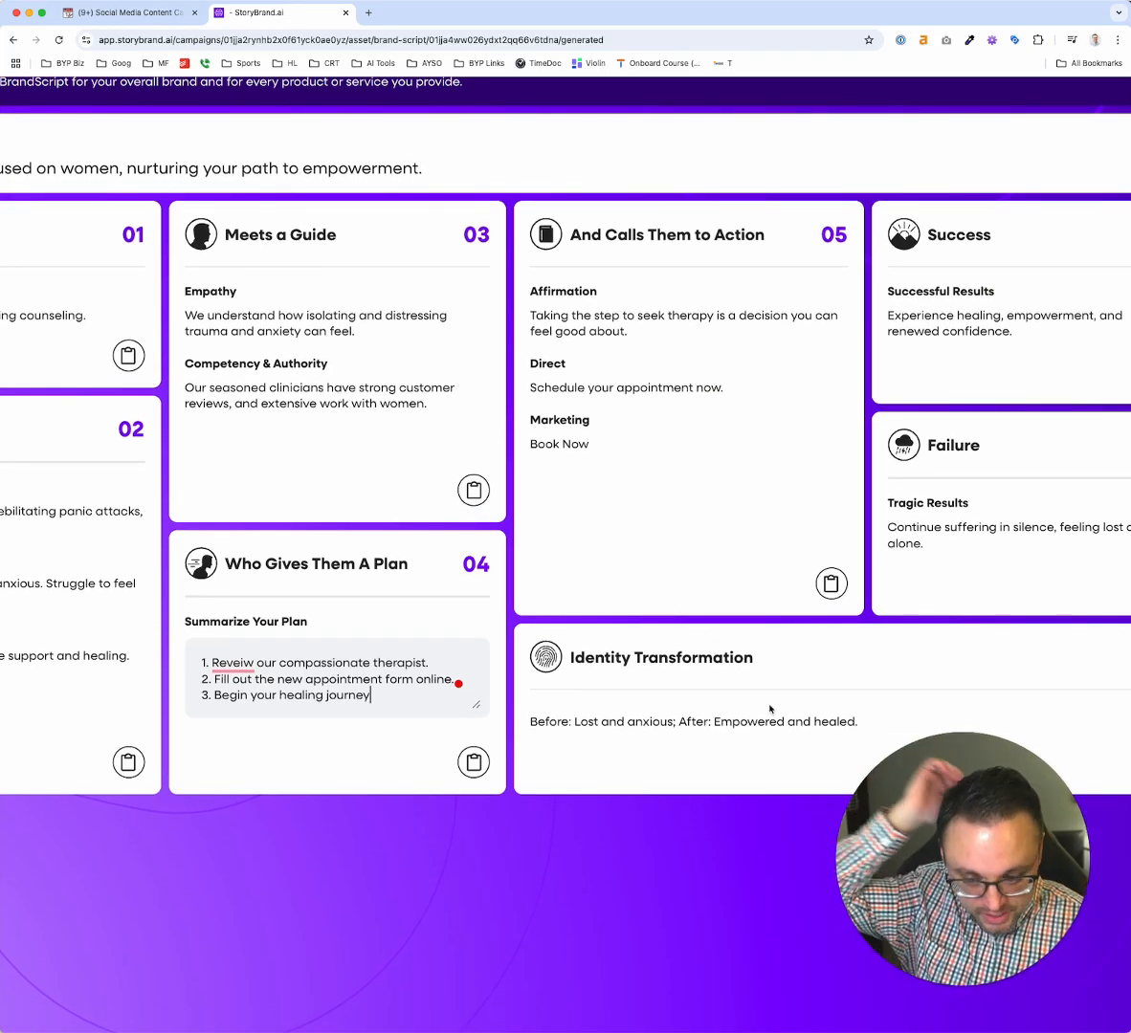
pyautogui.scroll(3, 769, 709)
pyautogui.hscroll(3, 769, 708)
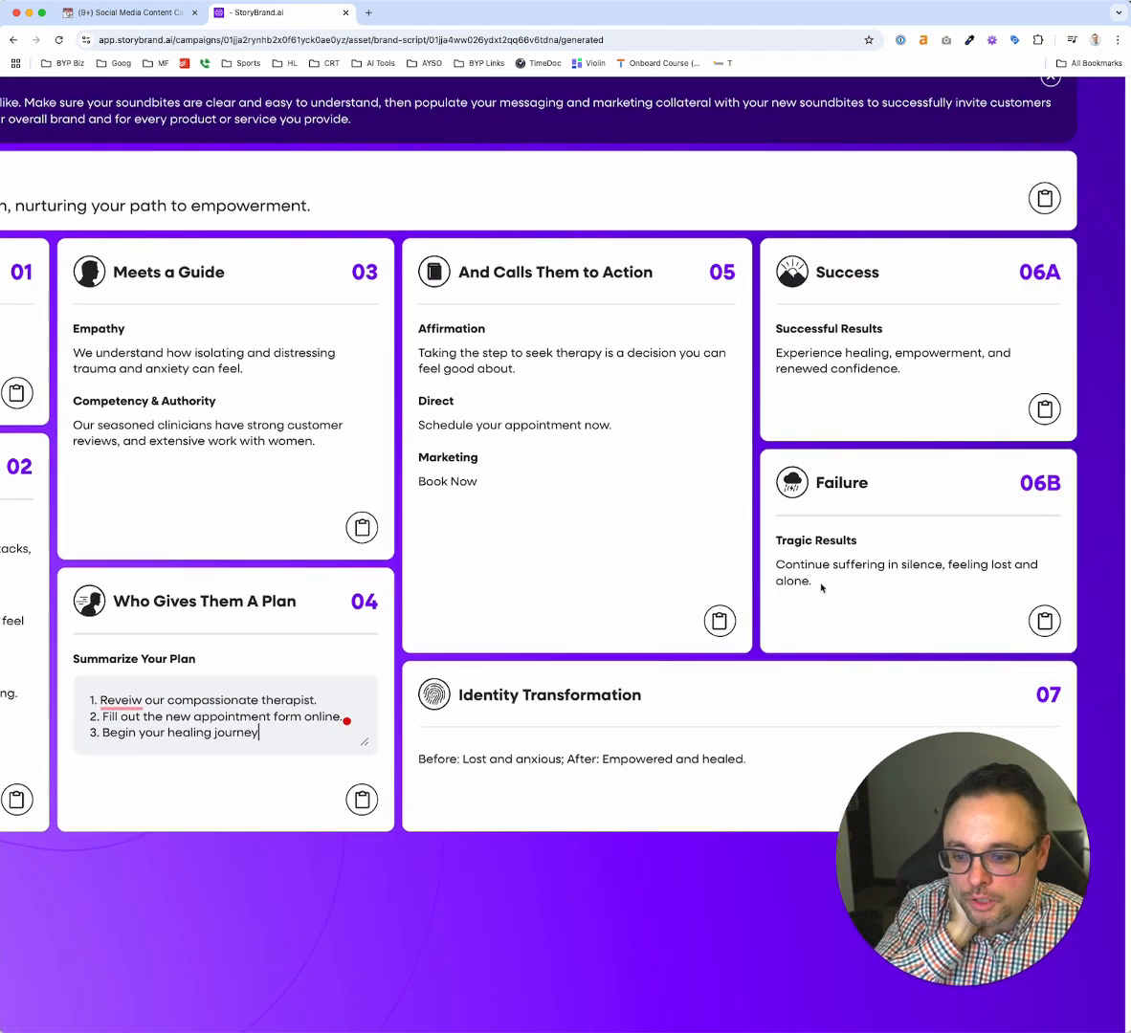
pyautogui.scroll(-2, 821, 579)
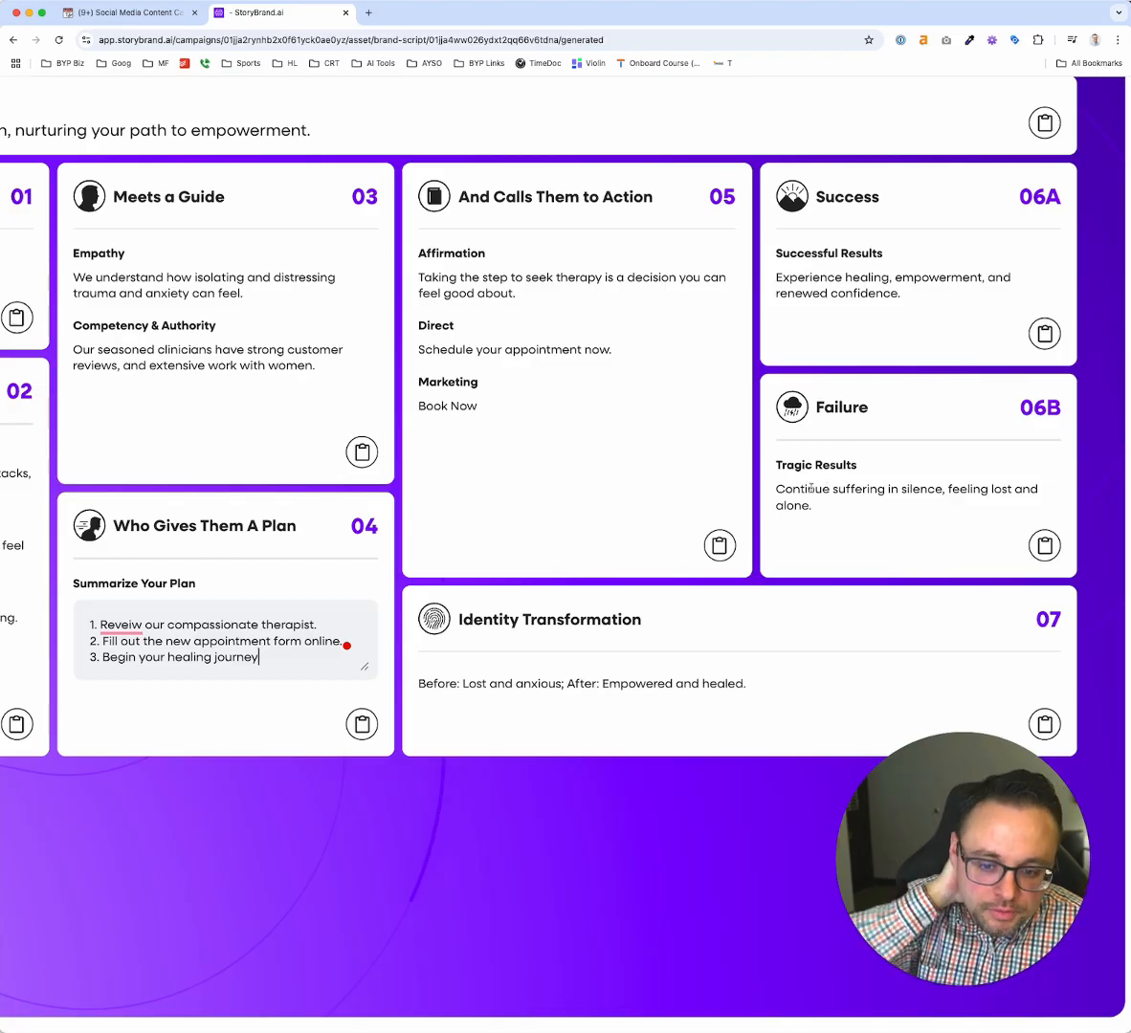
pyautogui.scroll(-5, 811, 489)
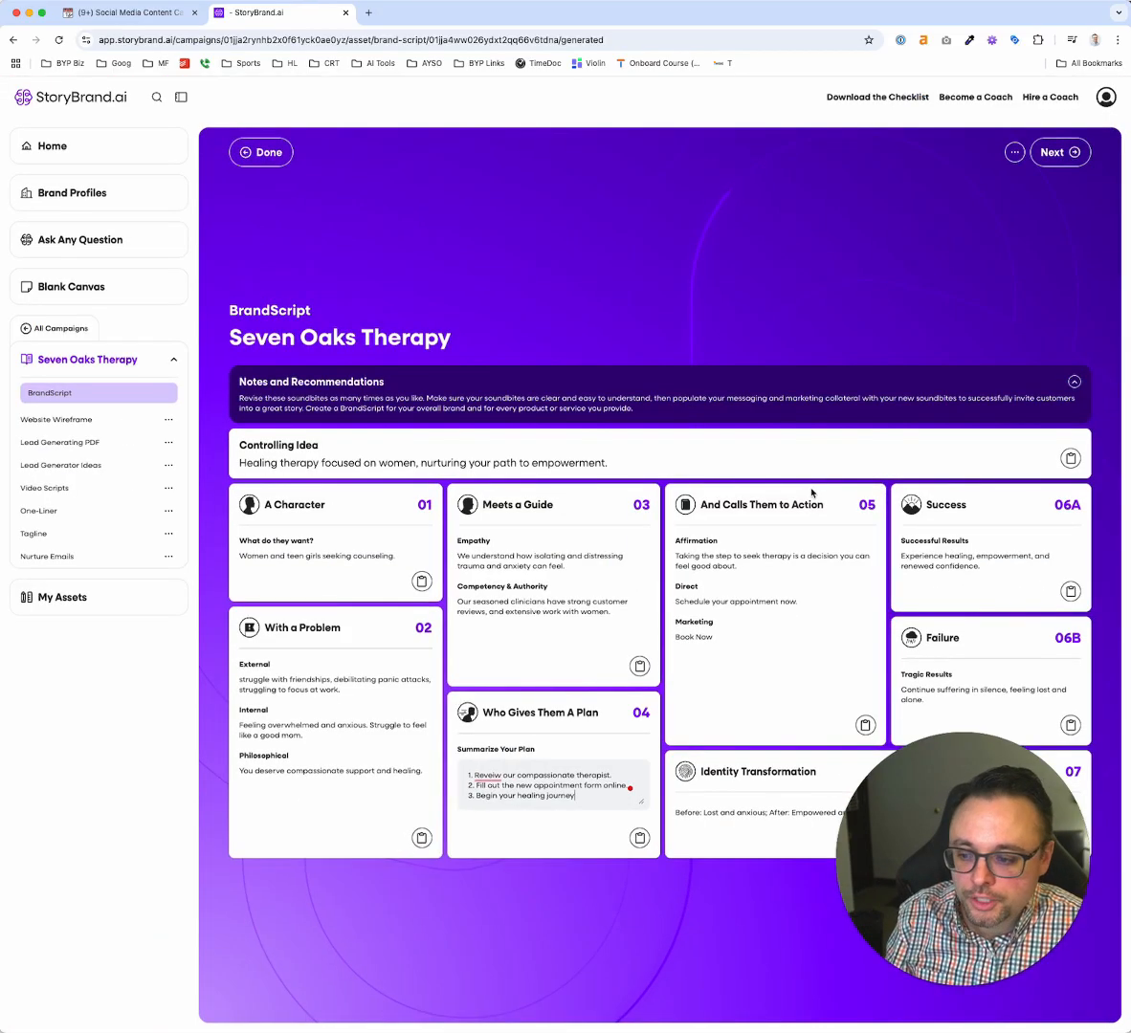
pyautogui.click(56, 419)
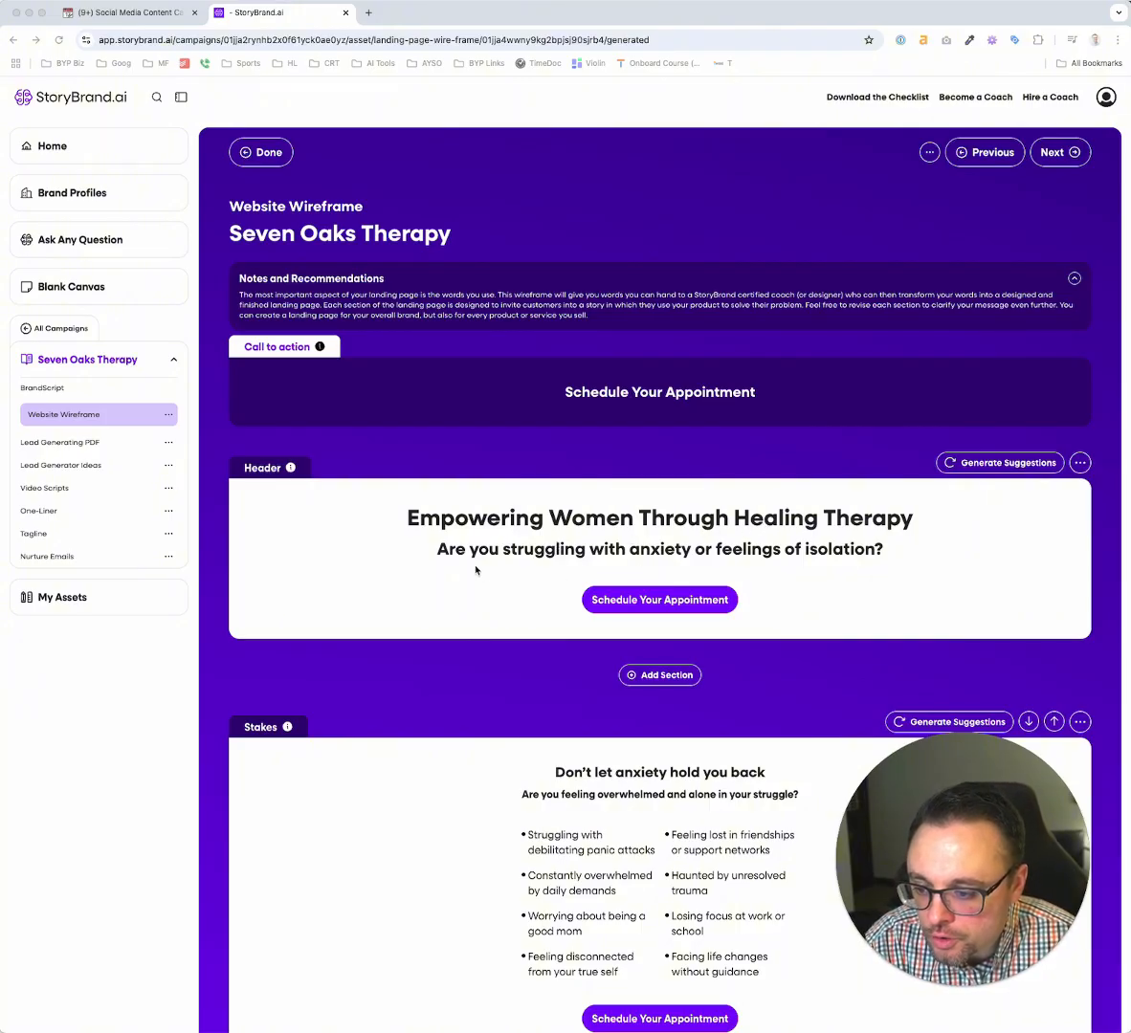
# Review the generated wireframe copy from the header through stakes, value proposition, empathy and authority, plan, explanatory paragraph and footer
pyautogui.scroll(-3, 521, 572)
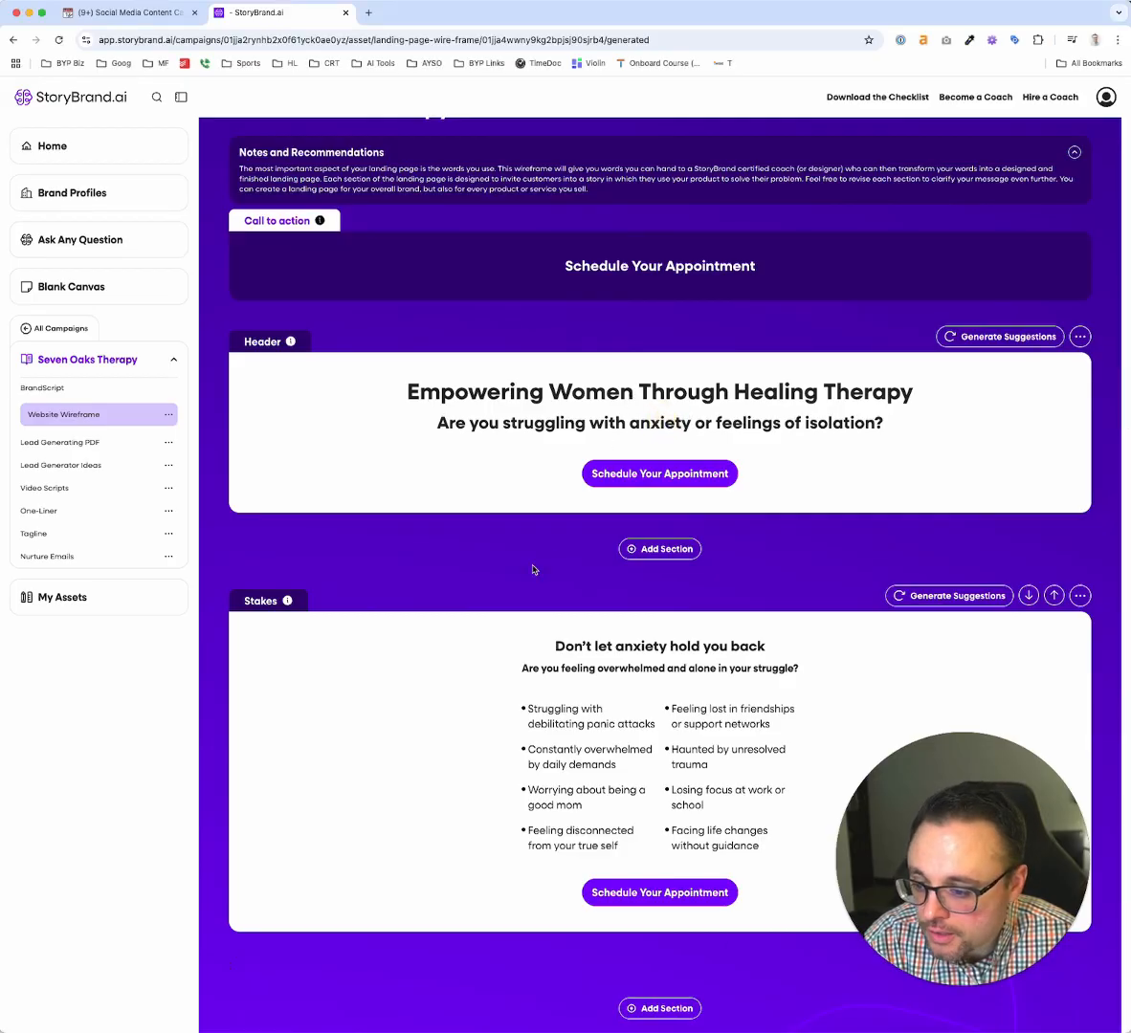
pyautogui.scroll(-5, 533, 570)
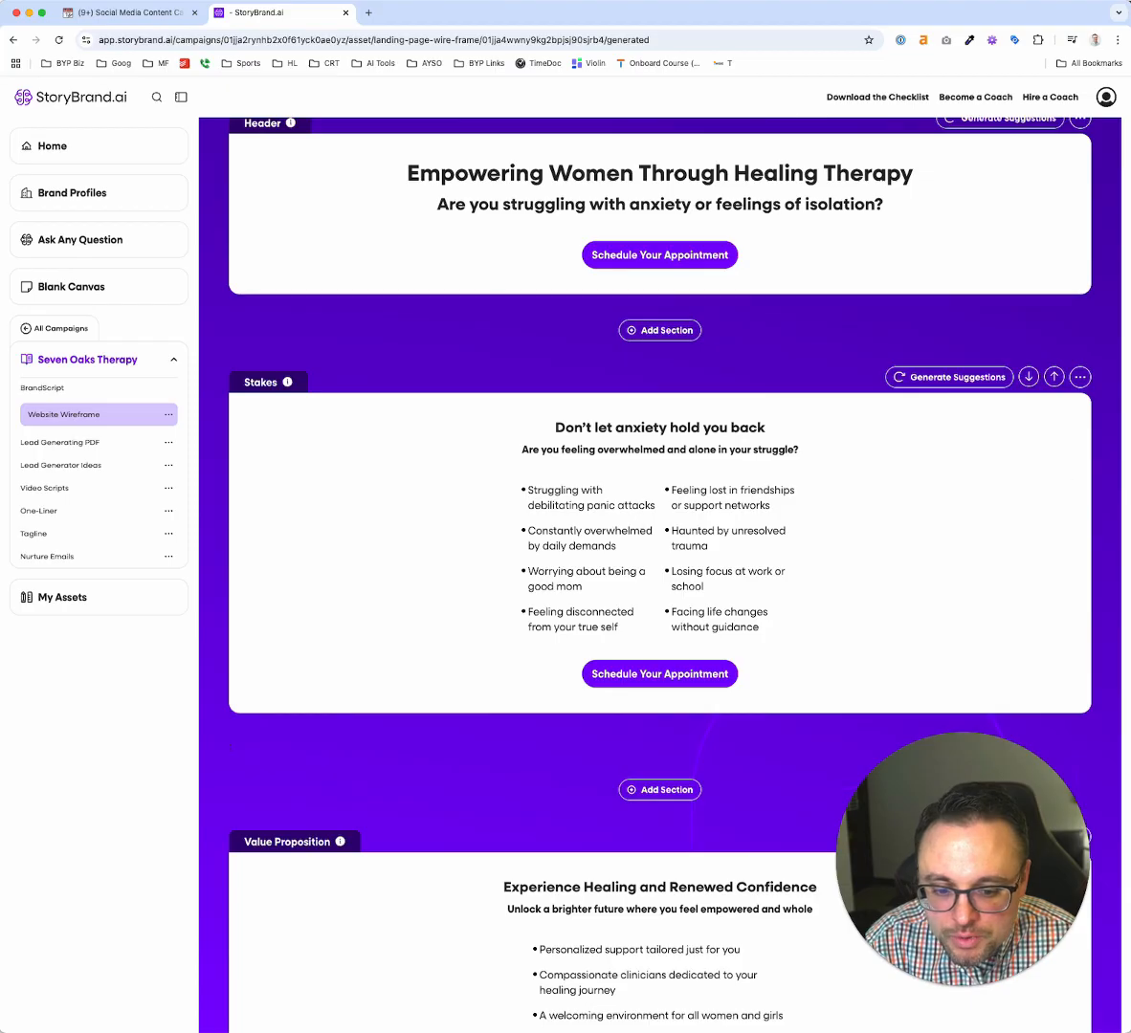
pyautogui.scroll(-10, 742, 587)
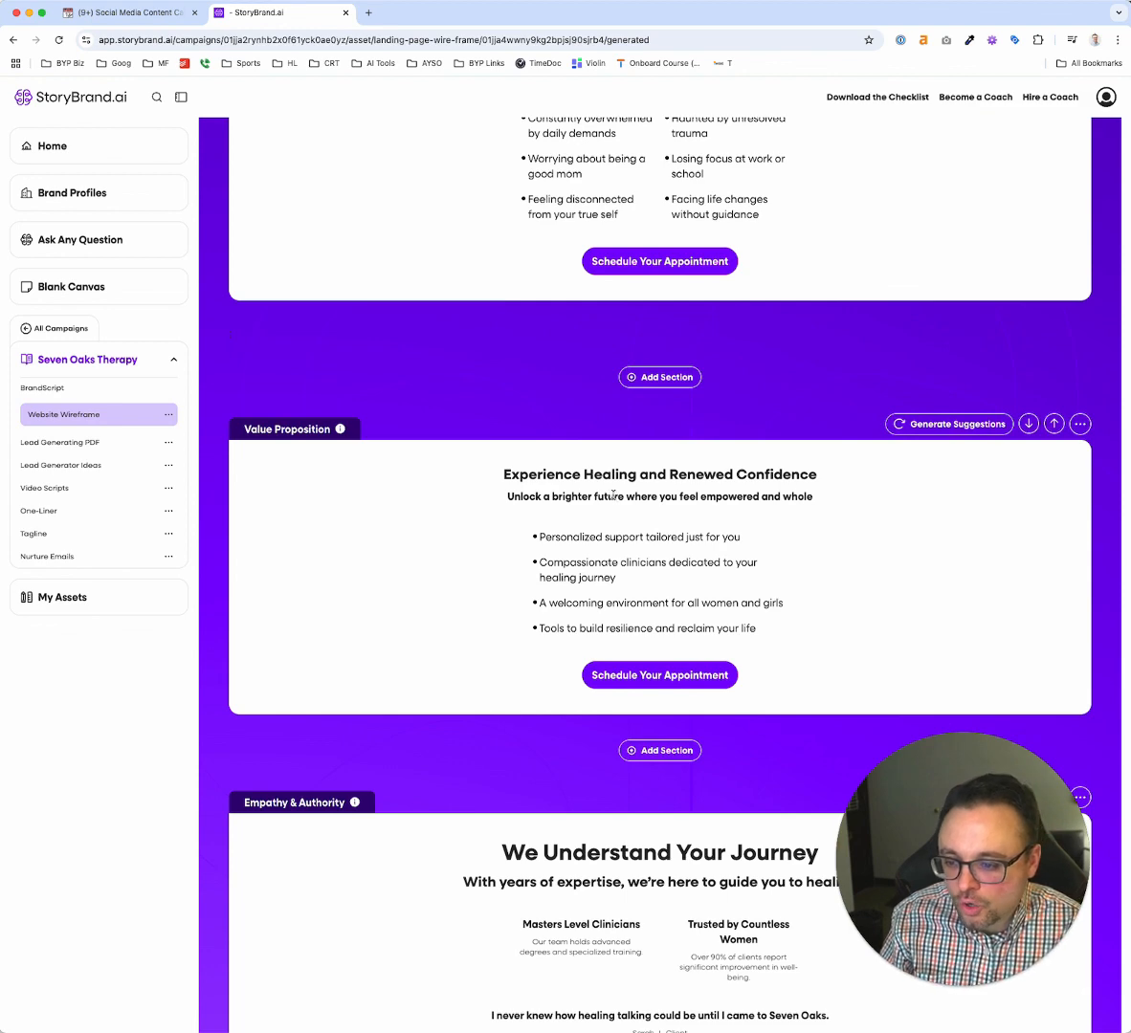
pyautogui.scroll(-3, 601, 512)
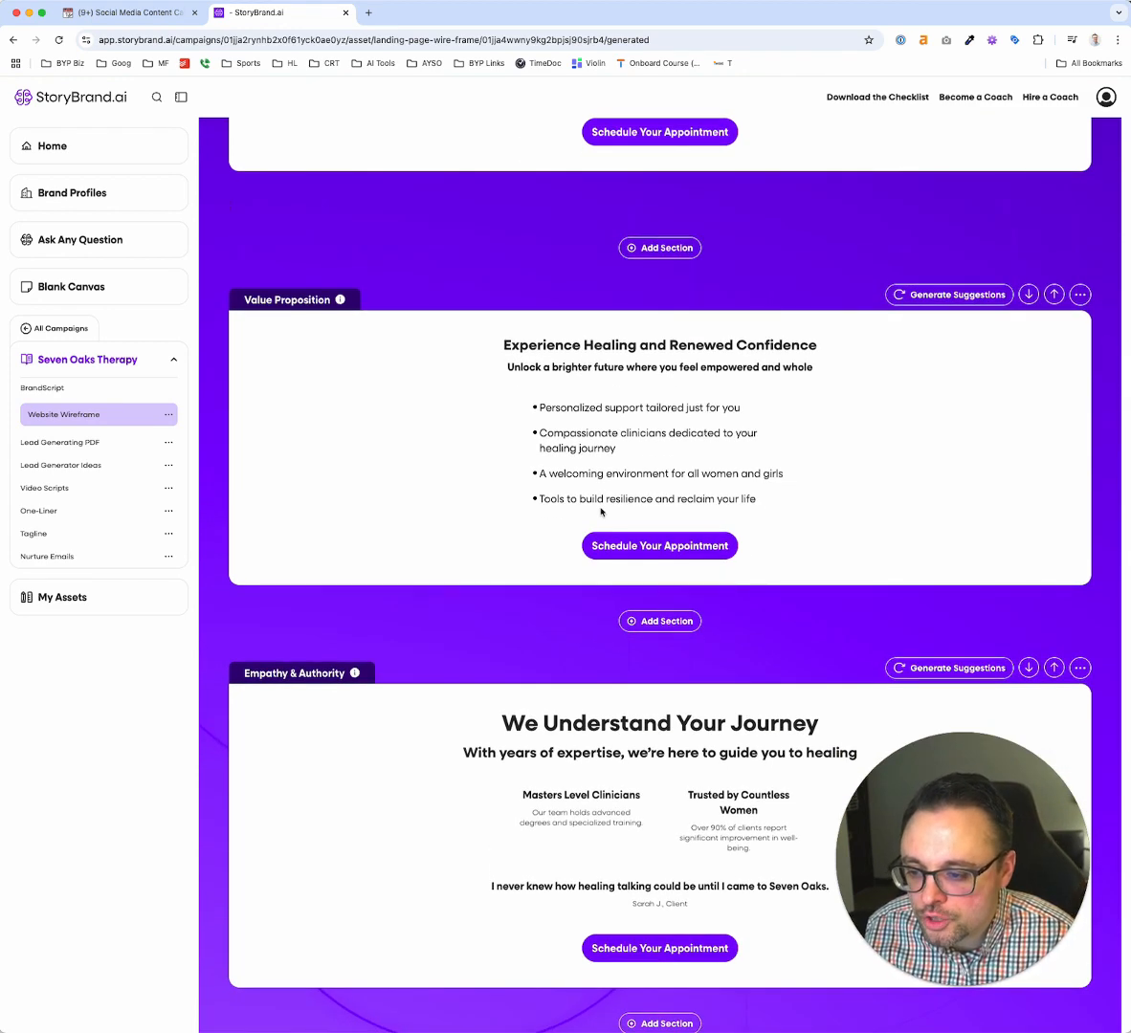
pyautogui.scroll(-10, 601, 511)
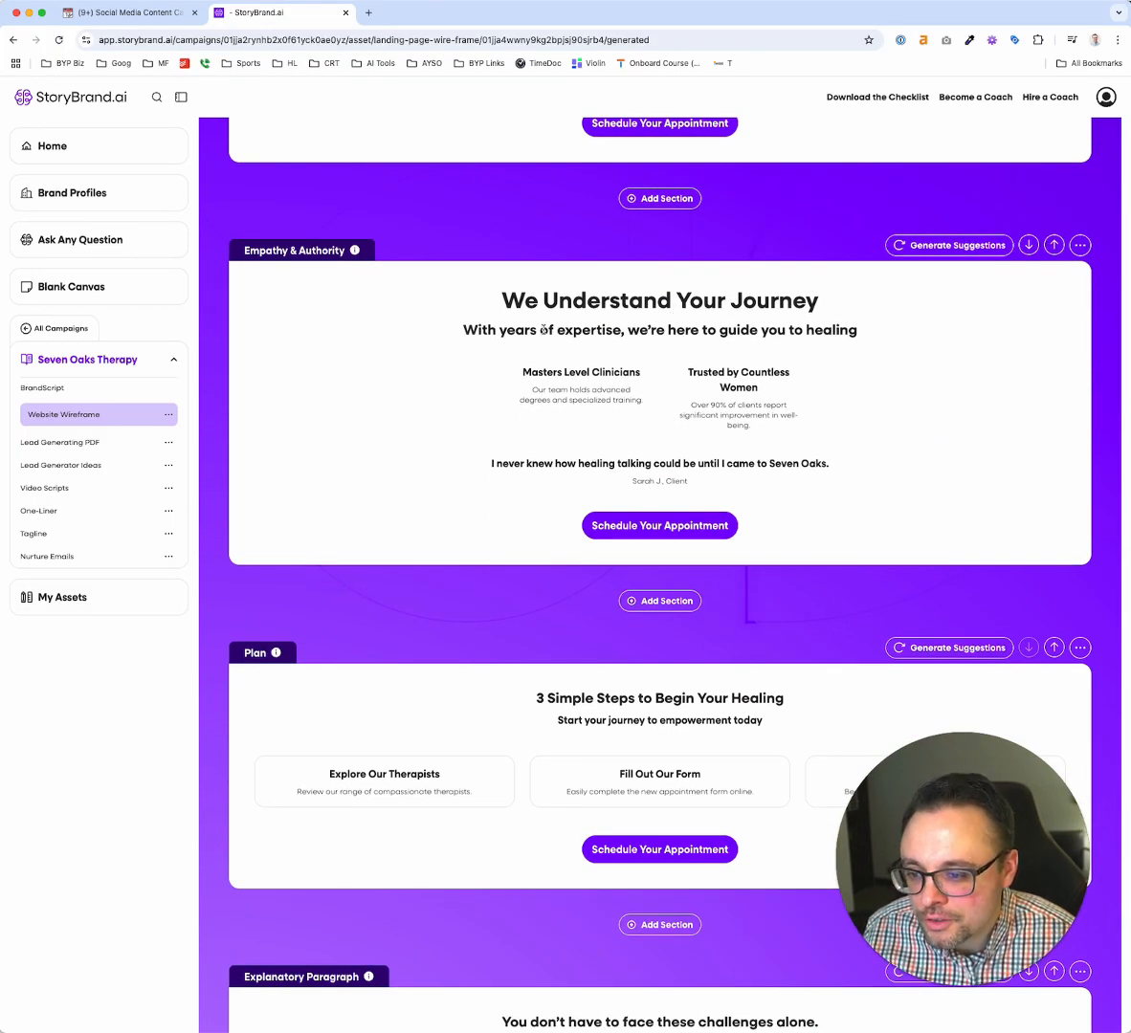
pyautogui.tripleClick(544, 330)
pyautogui.click(550, 372)
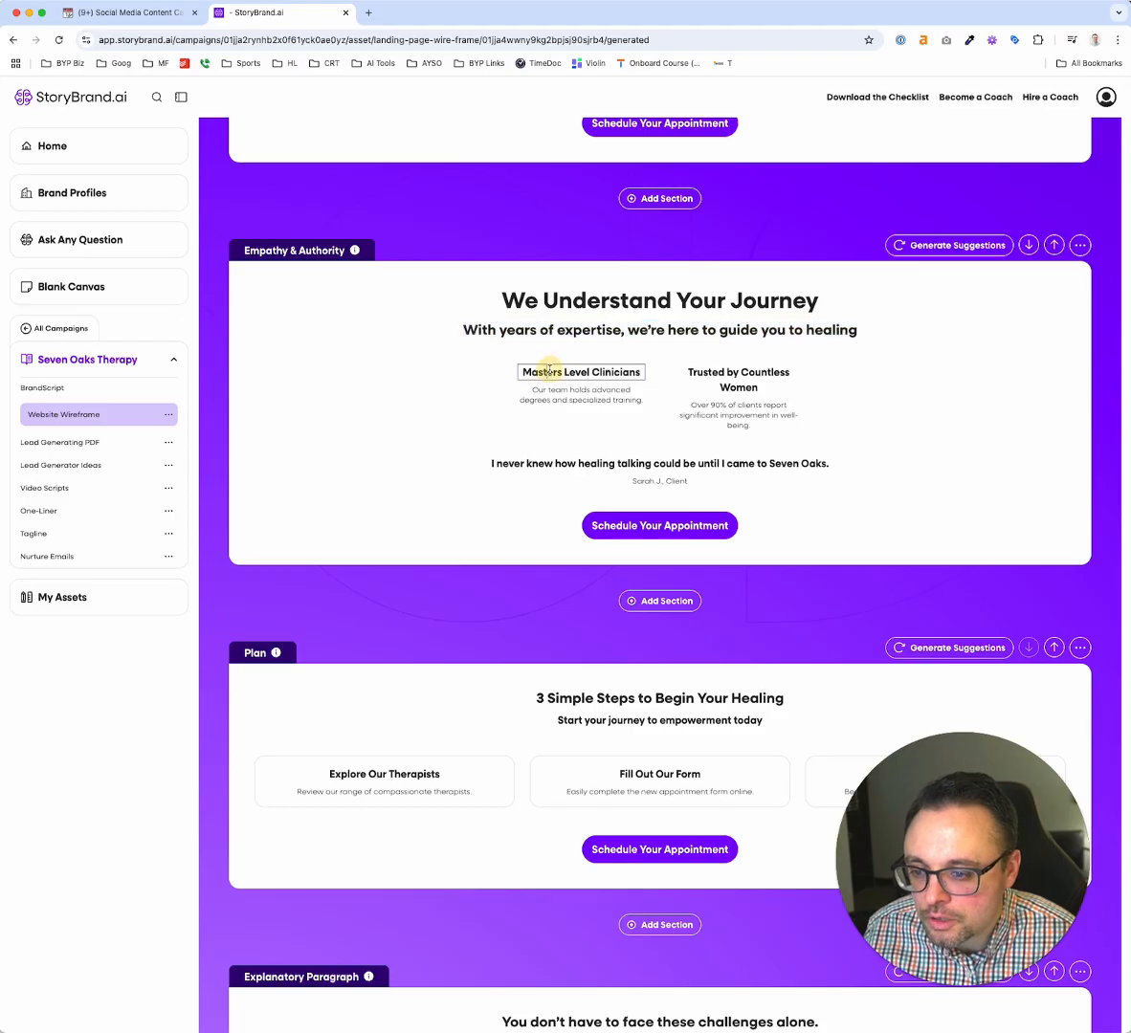
pyautogui.doubleClick(740, 384)
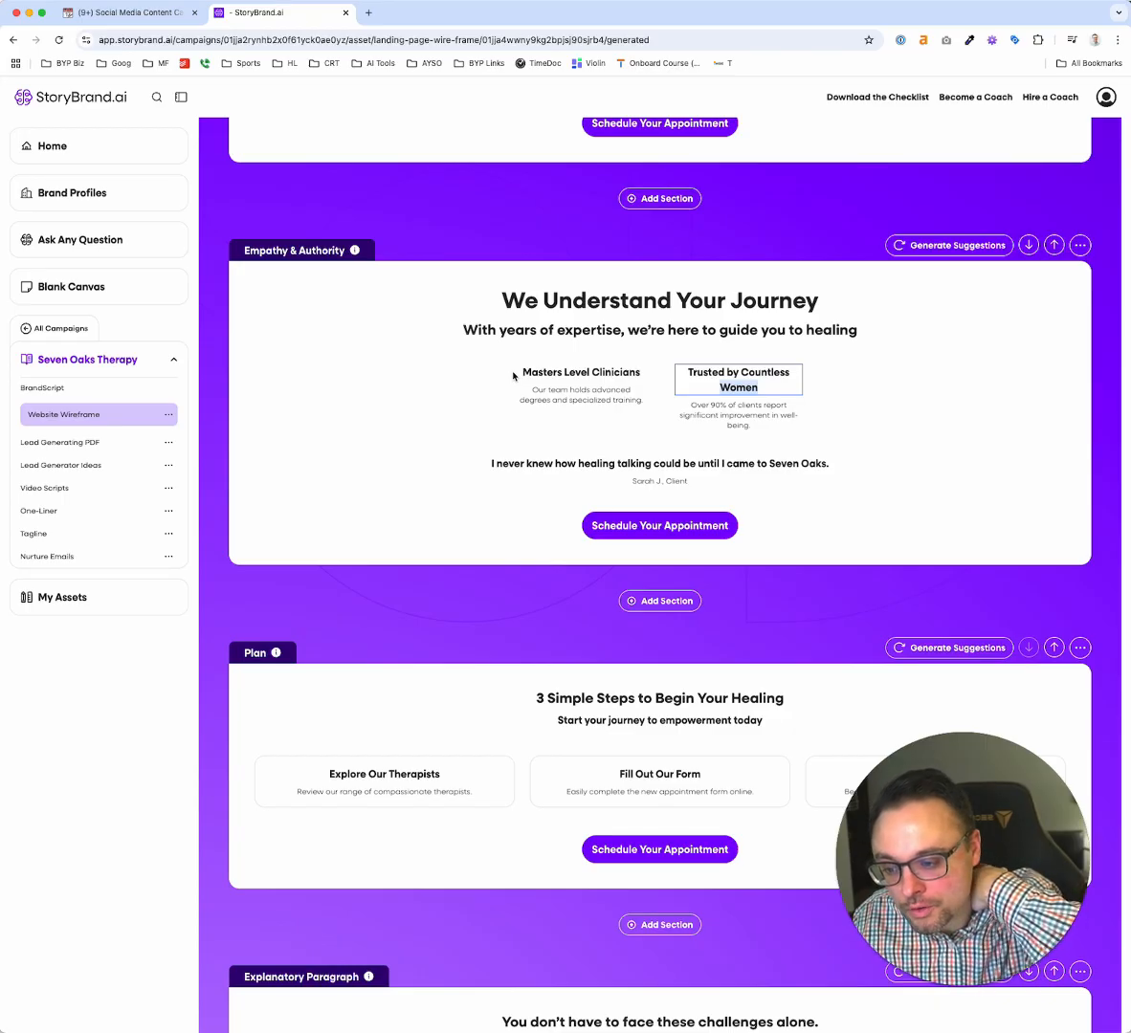
pyautogui.click(548, 463)
pyautogui.tripleClick(552, 463)
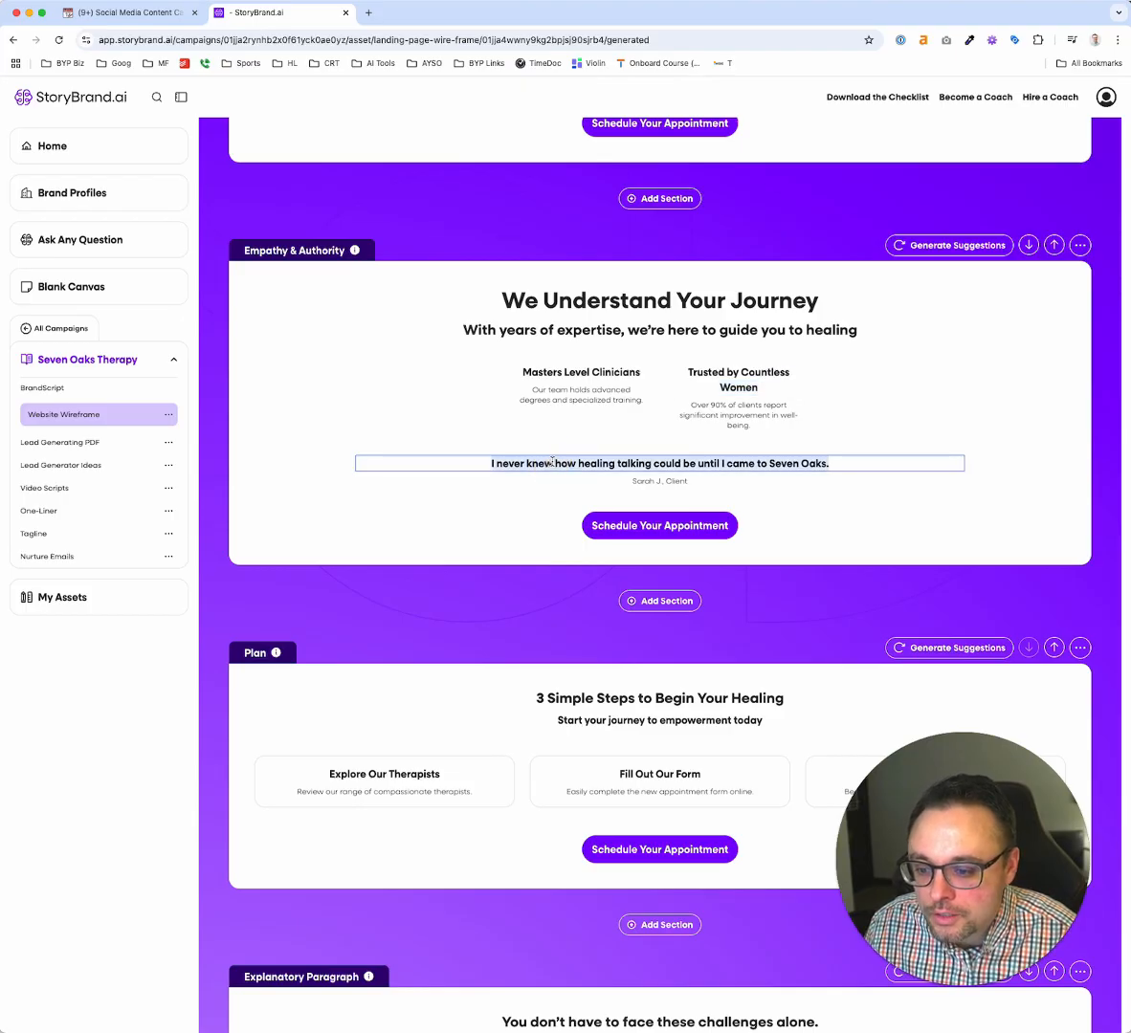
pyautogui.click(552, 463)
pyautogui.scroll(-5, 587, 578)
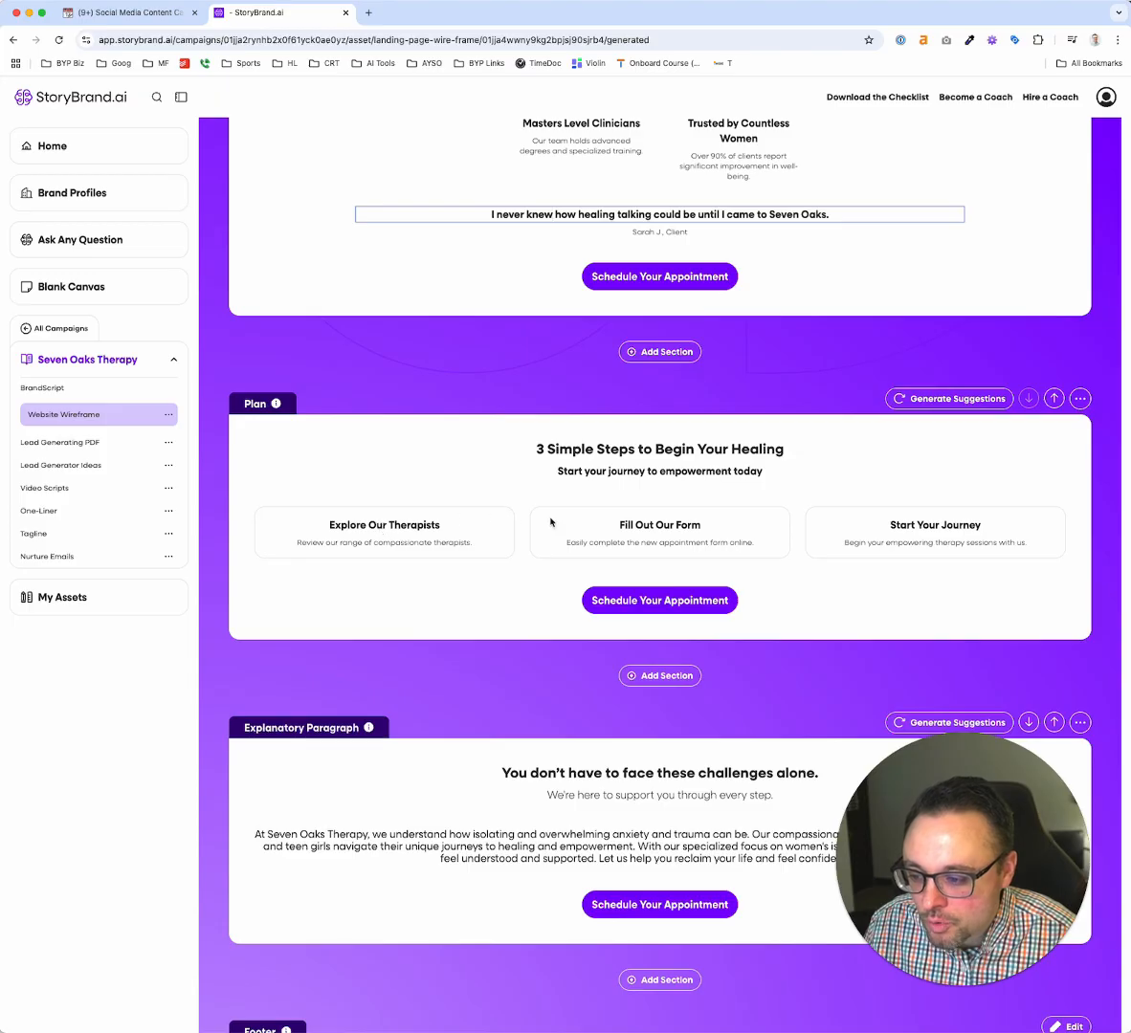
pyautogui.scroll(-3, 595, 577)
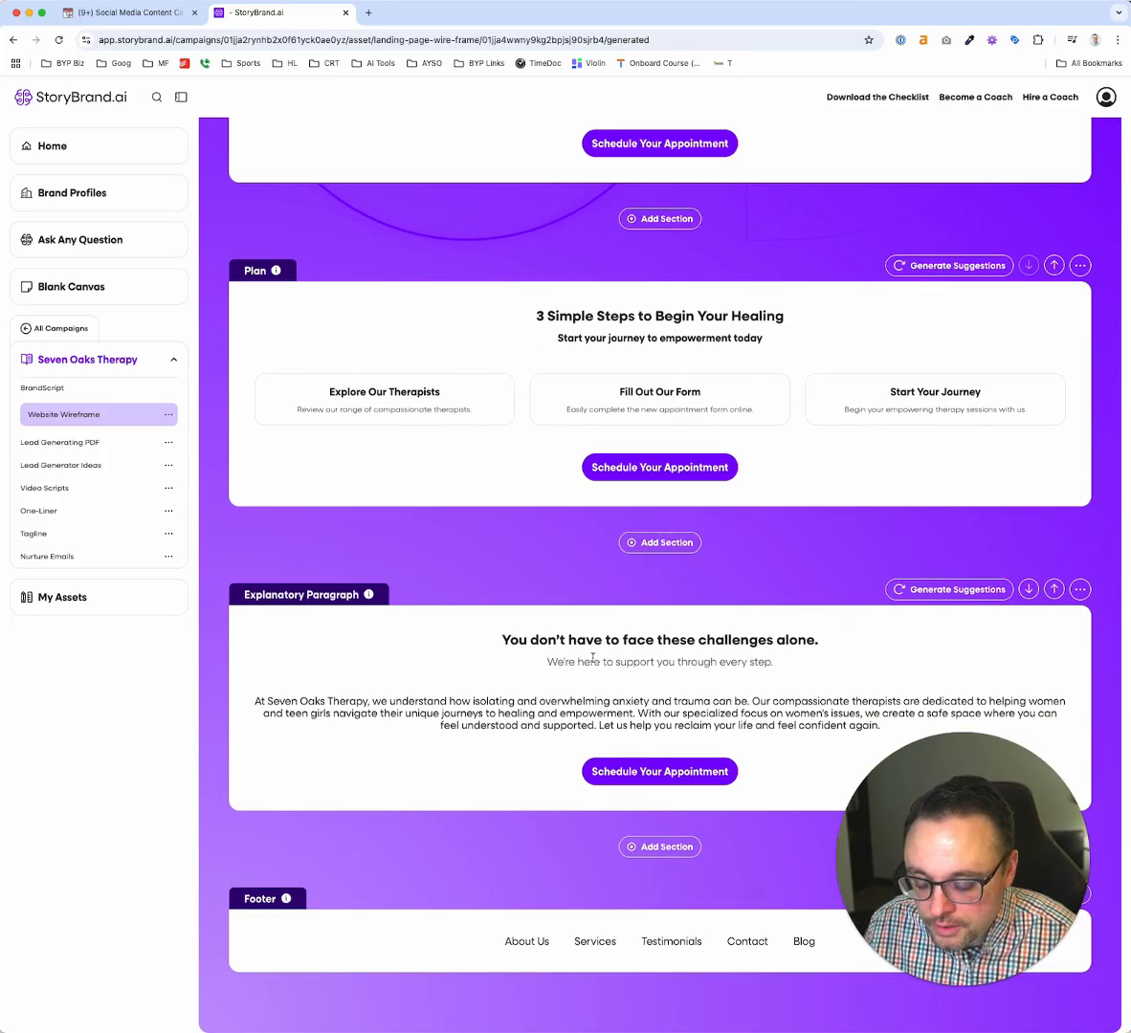
# Compare the wireframe's header copy with the hero text on the live sevenoakstherapy.com homepage, and return to the wireframe
pyautogui.scroll(5, 592, 657)
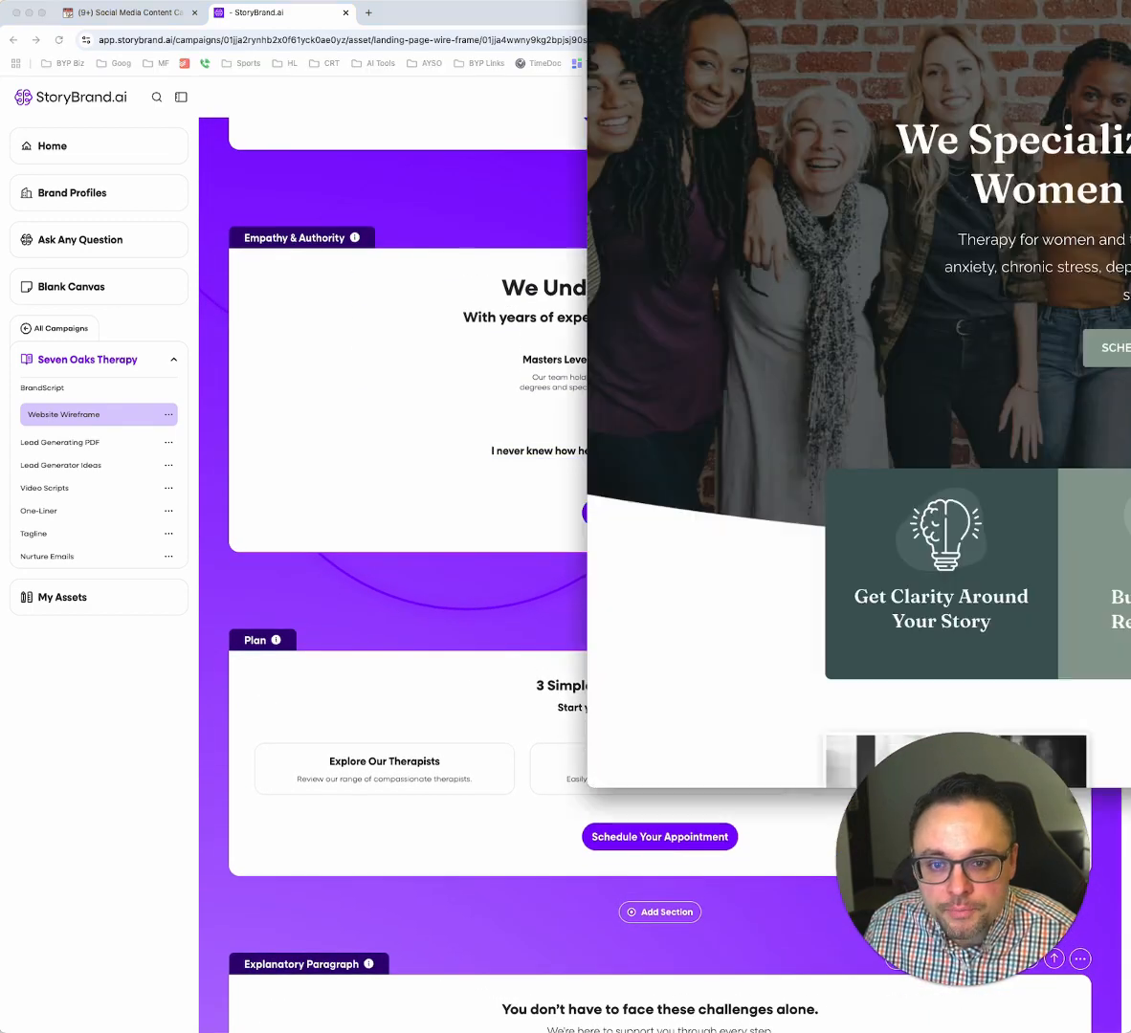
pyautogui.moveTo(1129, 1)
pyautogui.mouseDown()
pyautogui.moveTo(949, 38)
pyautogui.moveTo(820, 35)
pyautogui.moveTo(1130, 1)
pyautogui.mouseUp()
pyautogui.click(482, 466)
pyautogui.scroll(4, 460, 470)
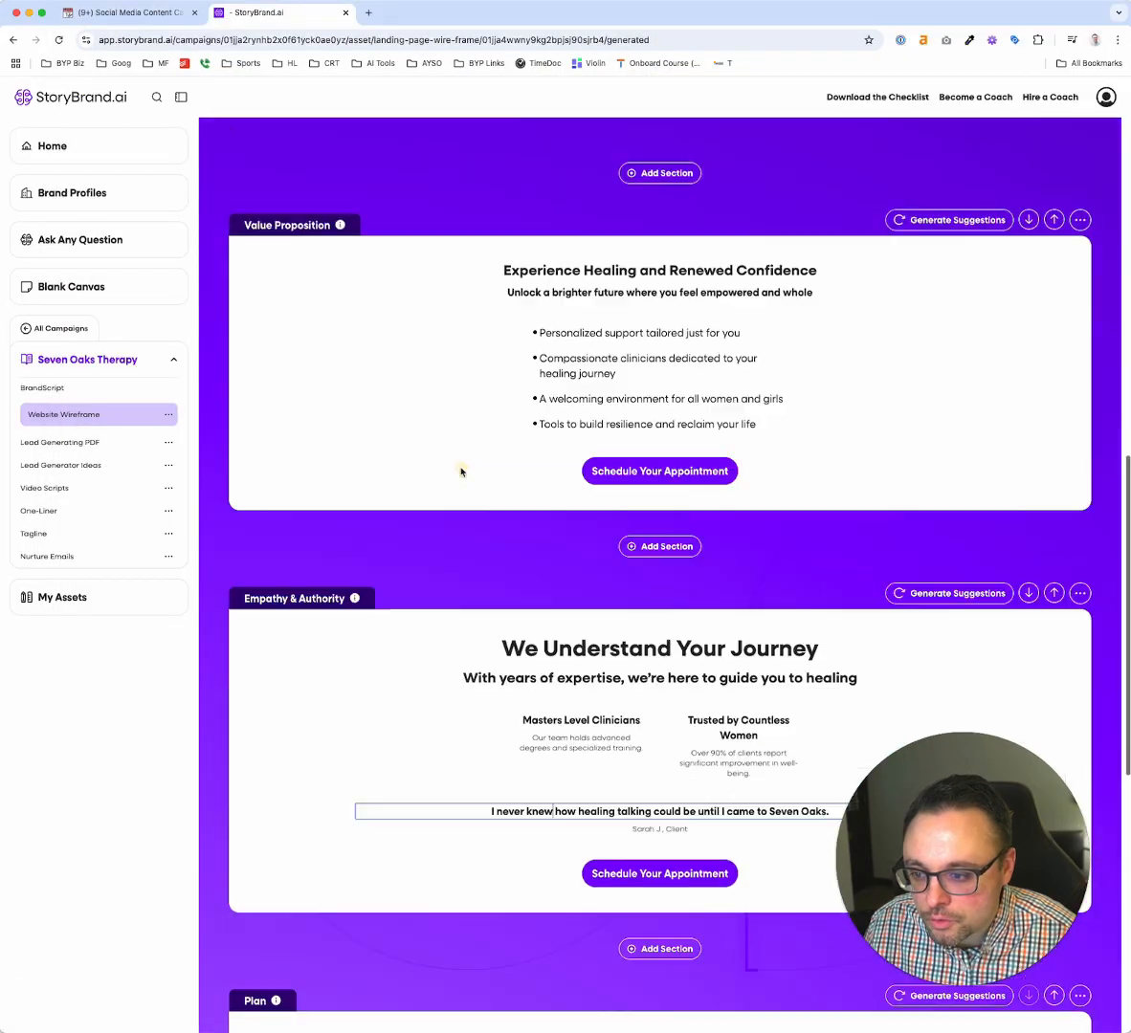
pyautogui.scroll(10, 460, 470)
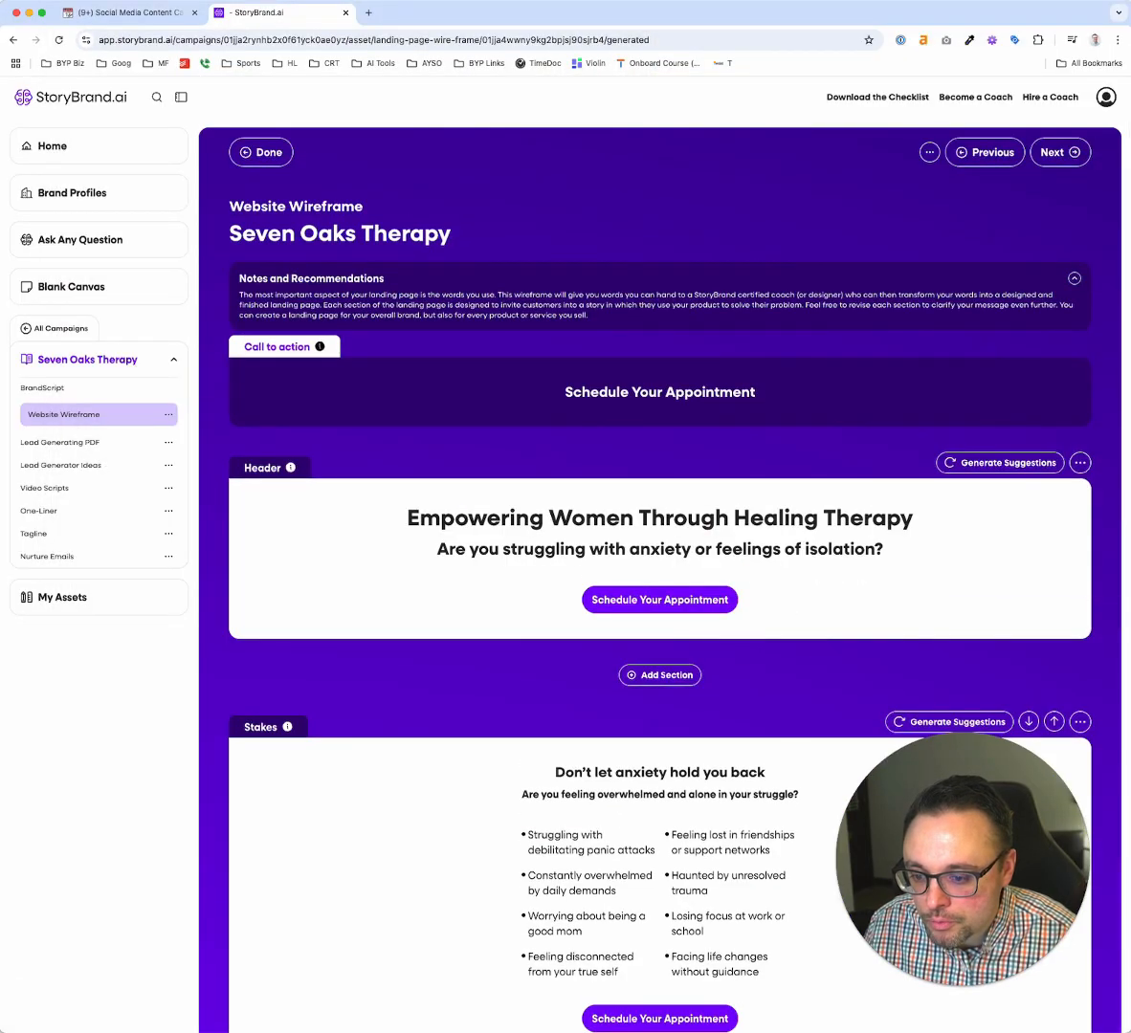
pyautogui.moveTo(1130, 1); pyautogui.dragTo(977, 57)
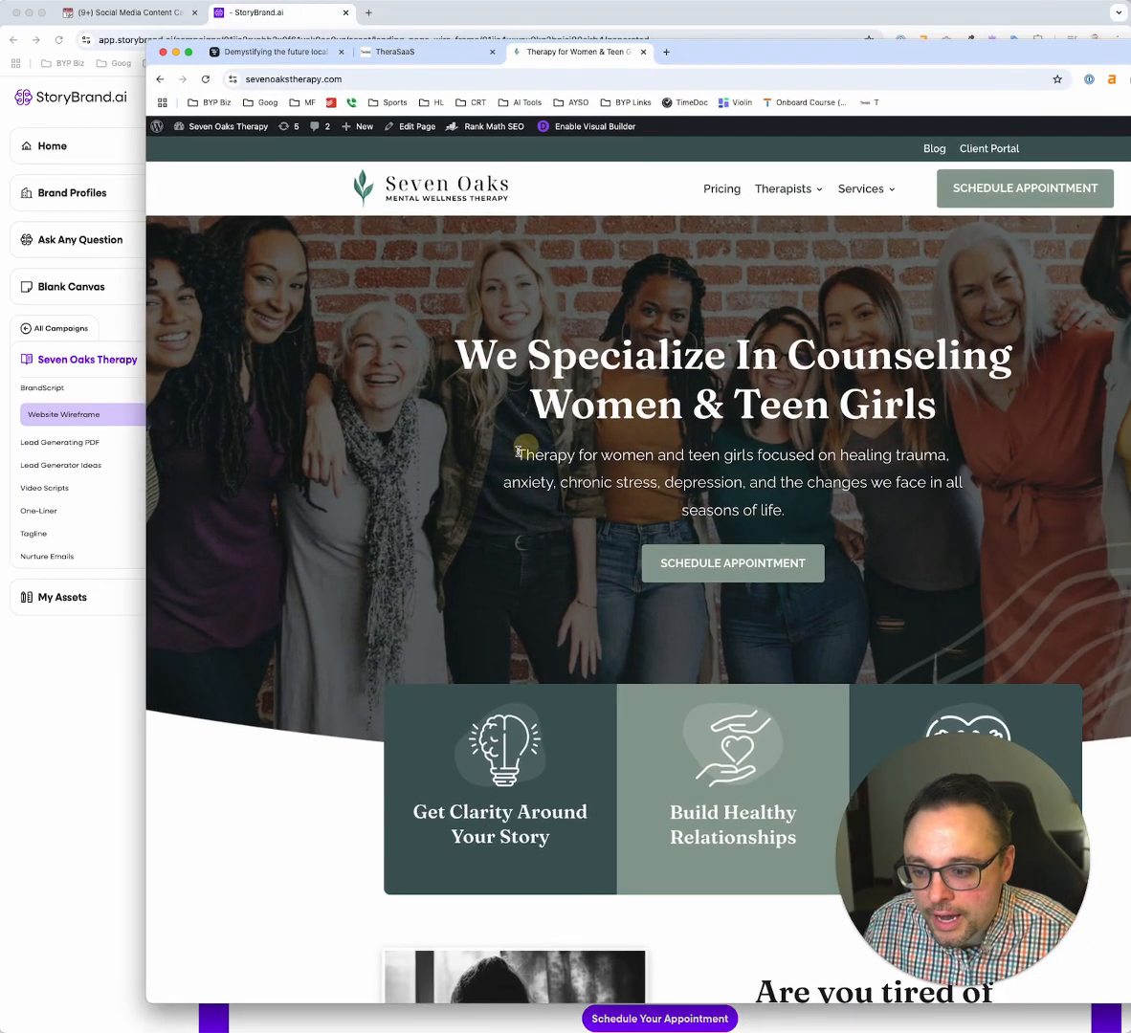
pyautogui.moveTo(518, 456); pyautogui.dragTo(940, 481)
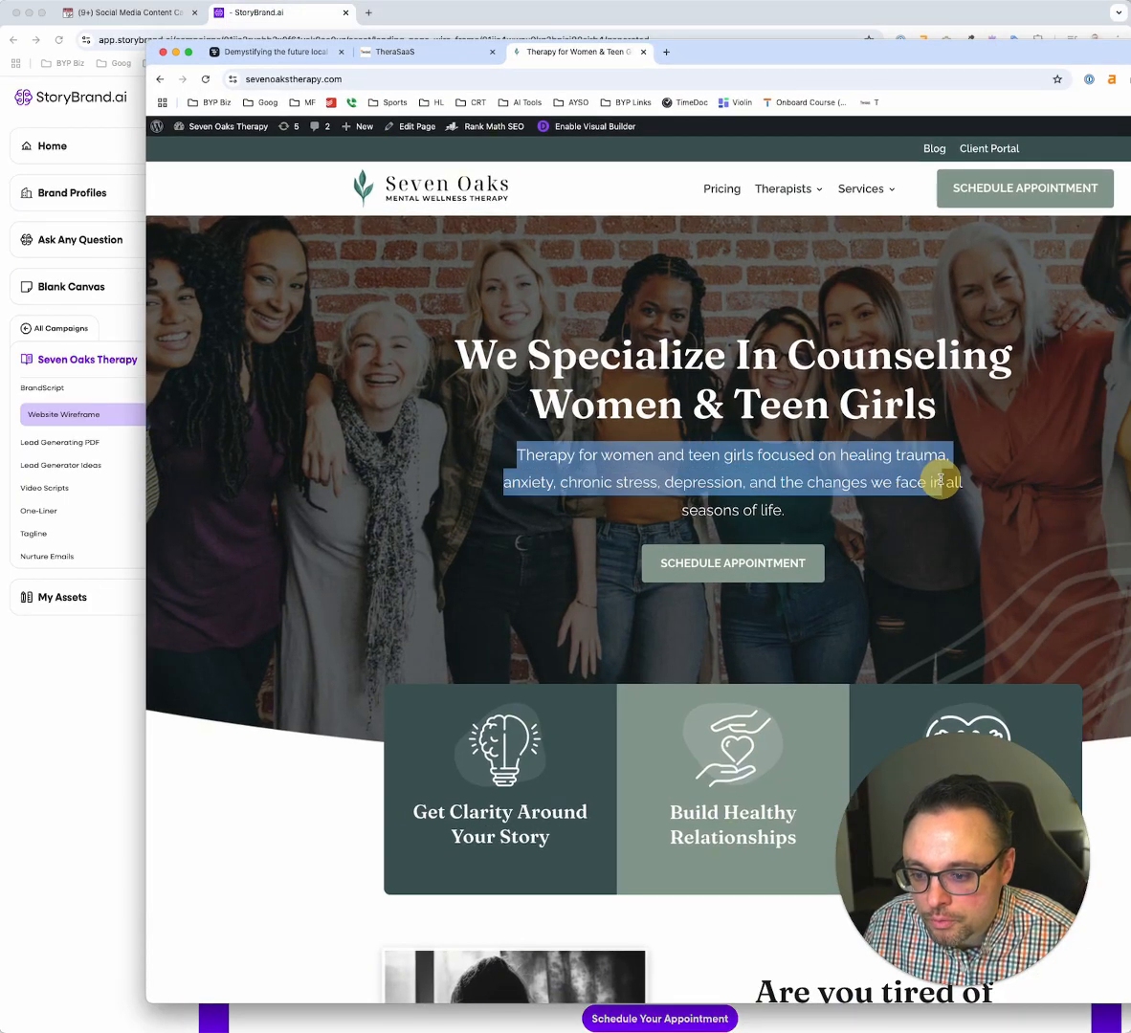
pyautogui.click(936, 442)
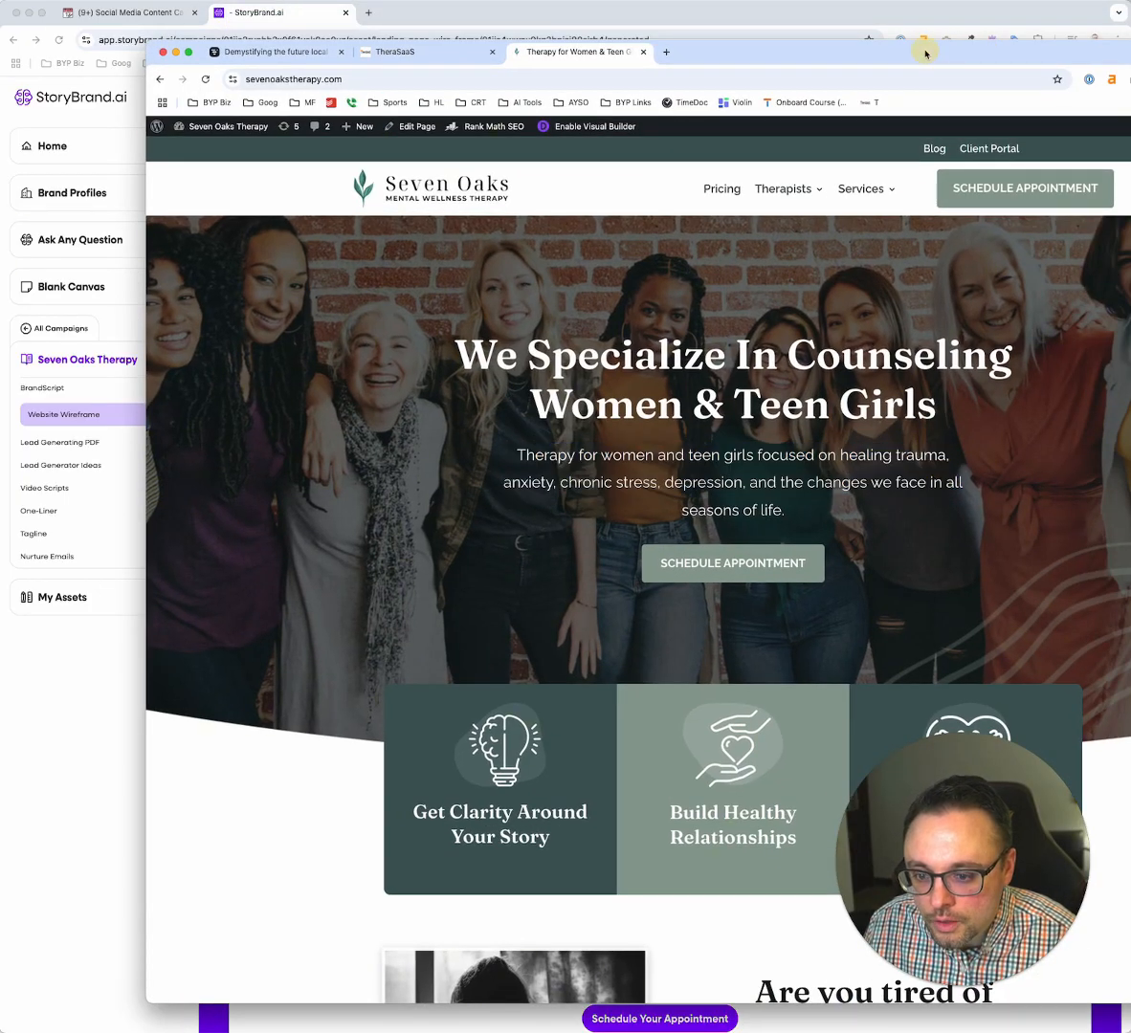
pyautogui.moveTo(925, 54); pyautogui.dragTo(1130, 1)
pyautogui.click(662, 674)
# Generate the campaign's Lead Generating PDF, answering the area-of-expertise question with "I'll leave to you!"
pyautogui.scroll(-4, 662, 676)
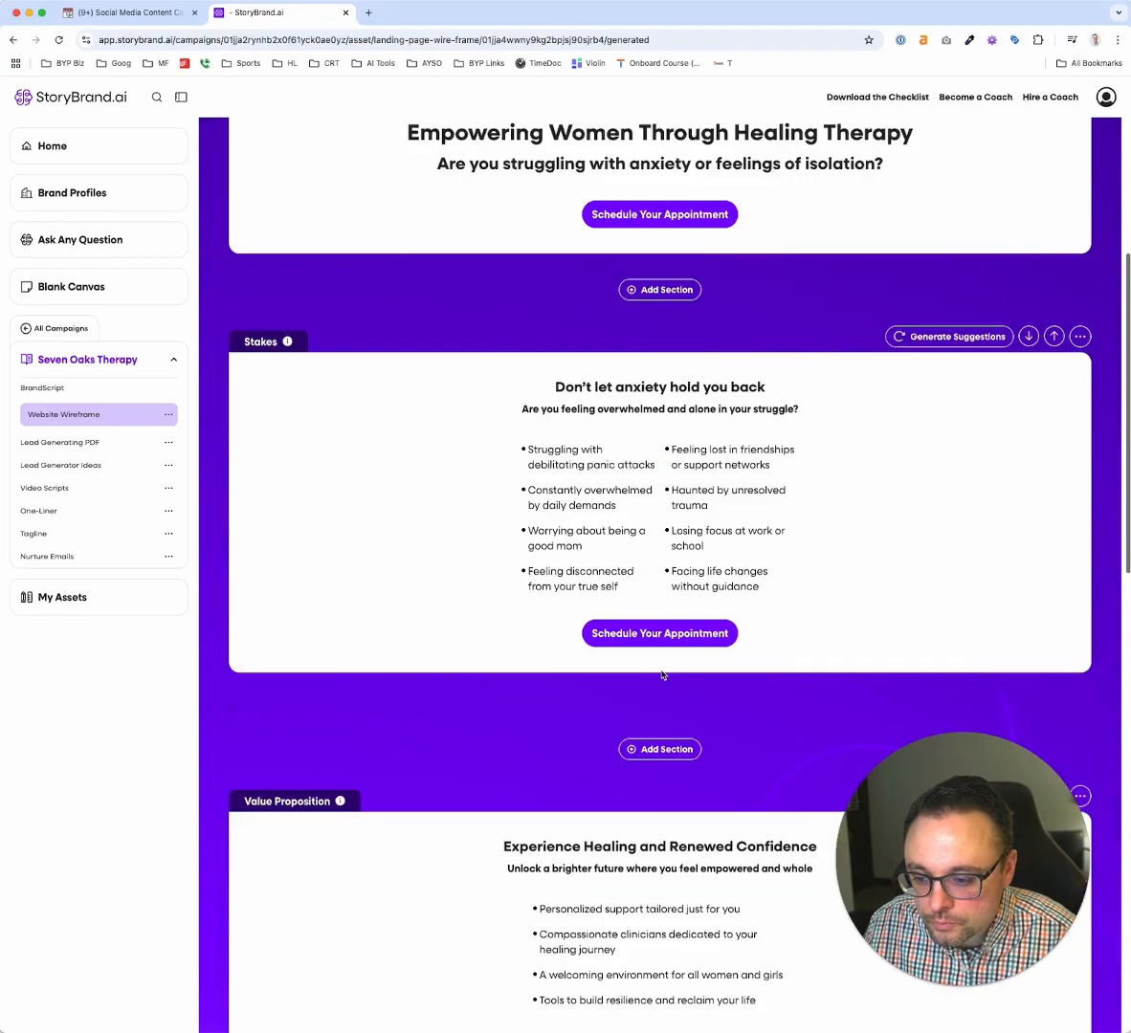
pyautogui.scroll(-3, 662, 674)
pyautogui.click(71, 442)
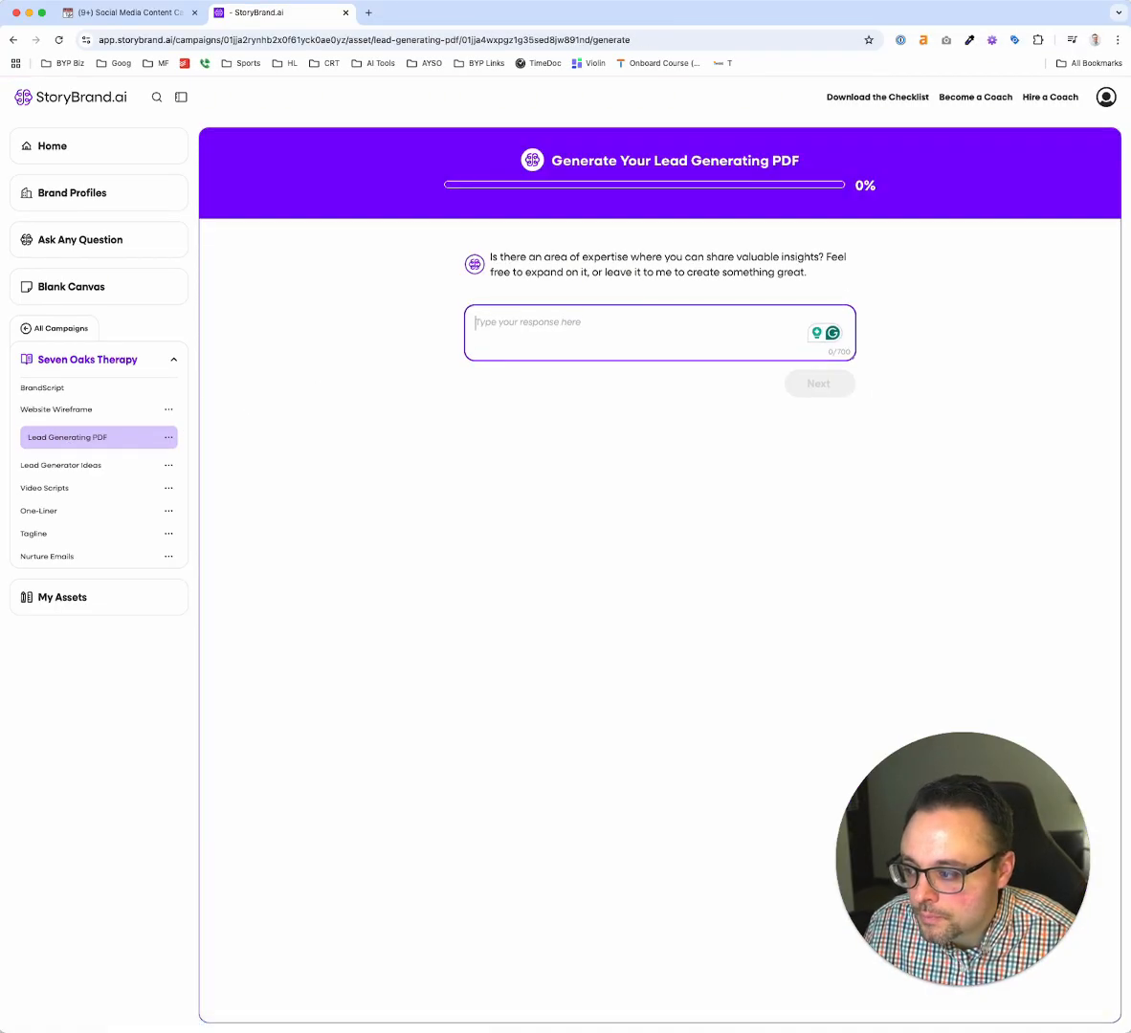
pyautogui.click(573, 321)
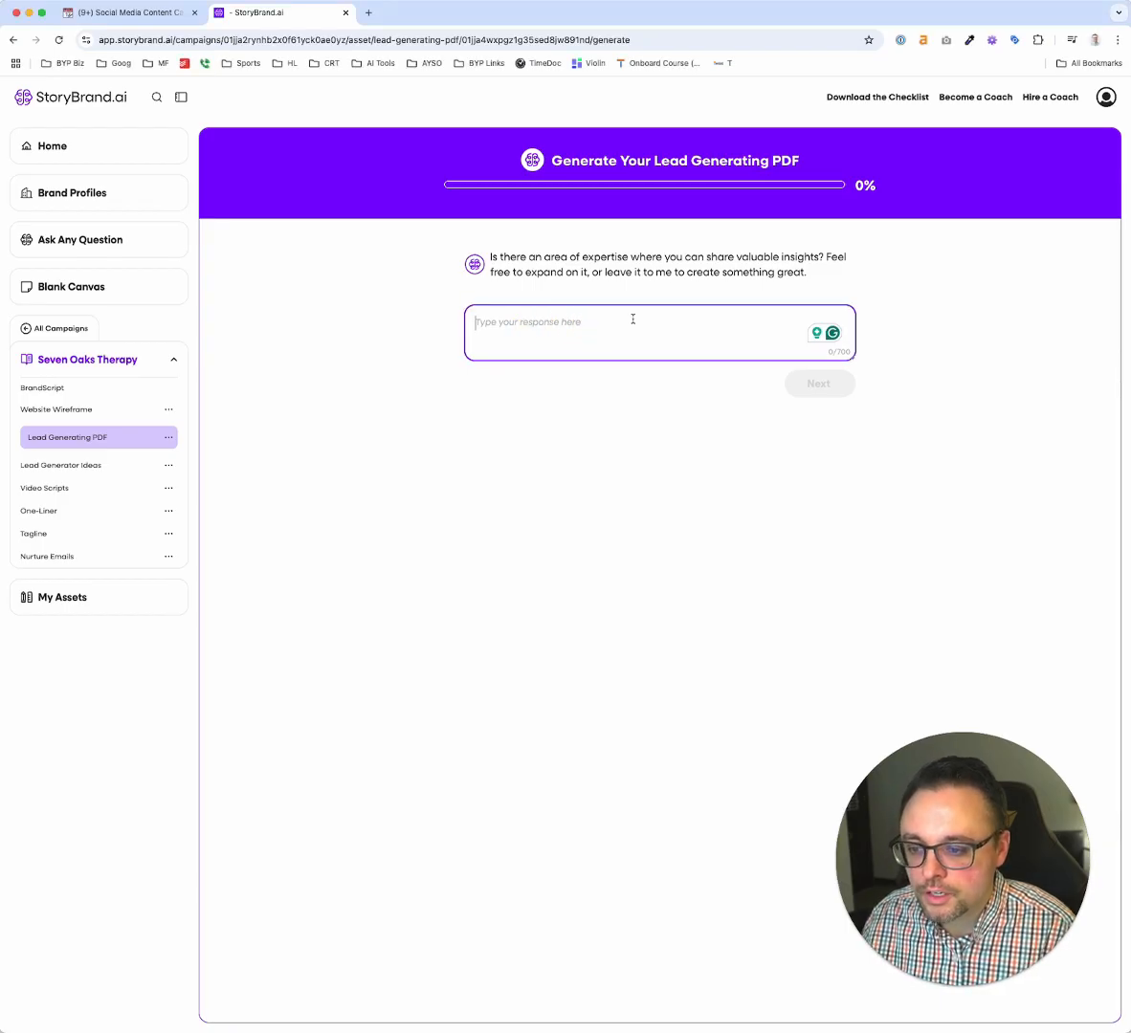
pyautogui.write("I'll leave to")
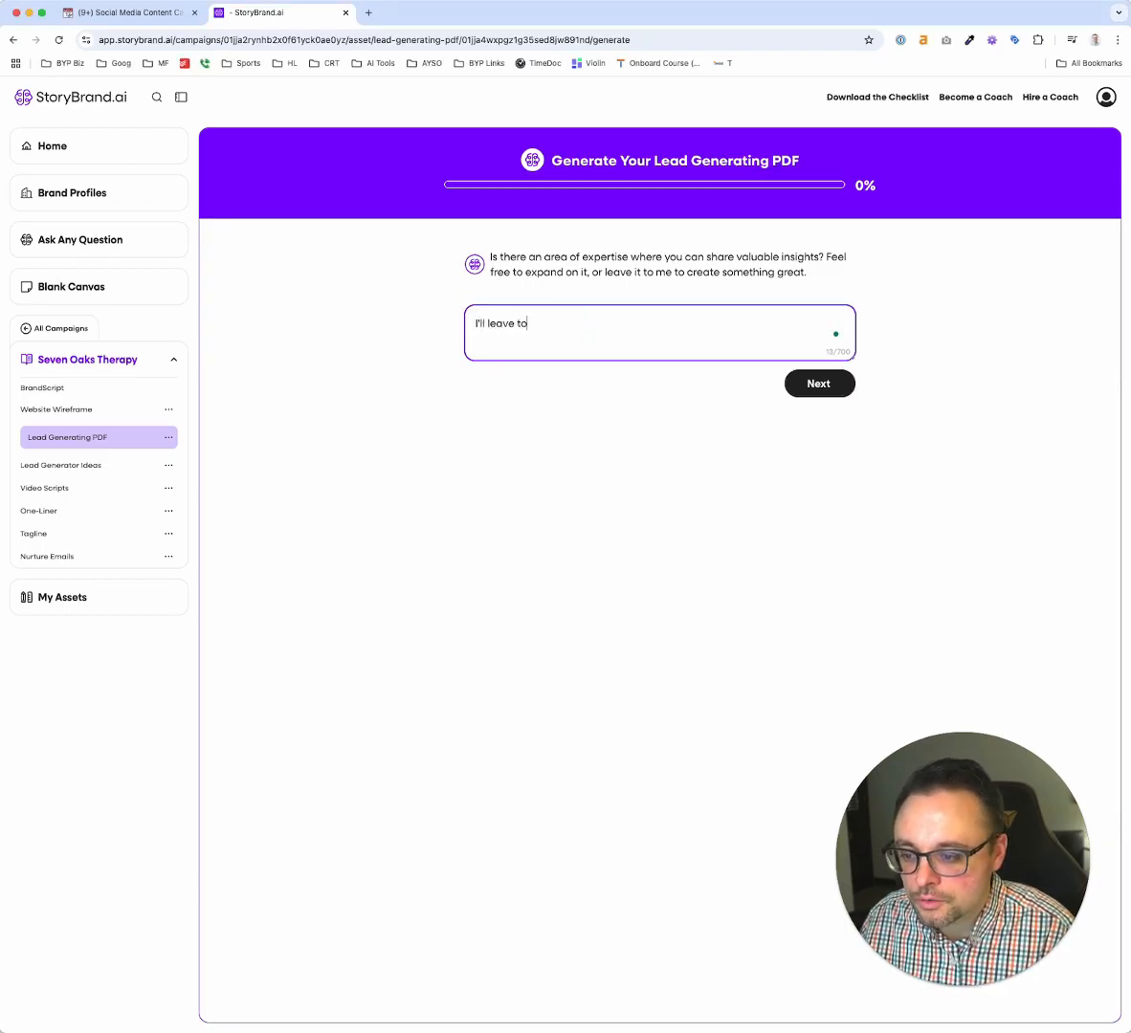
pyautogui.write(' you!')
pyautogui.press('Return')
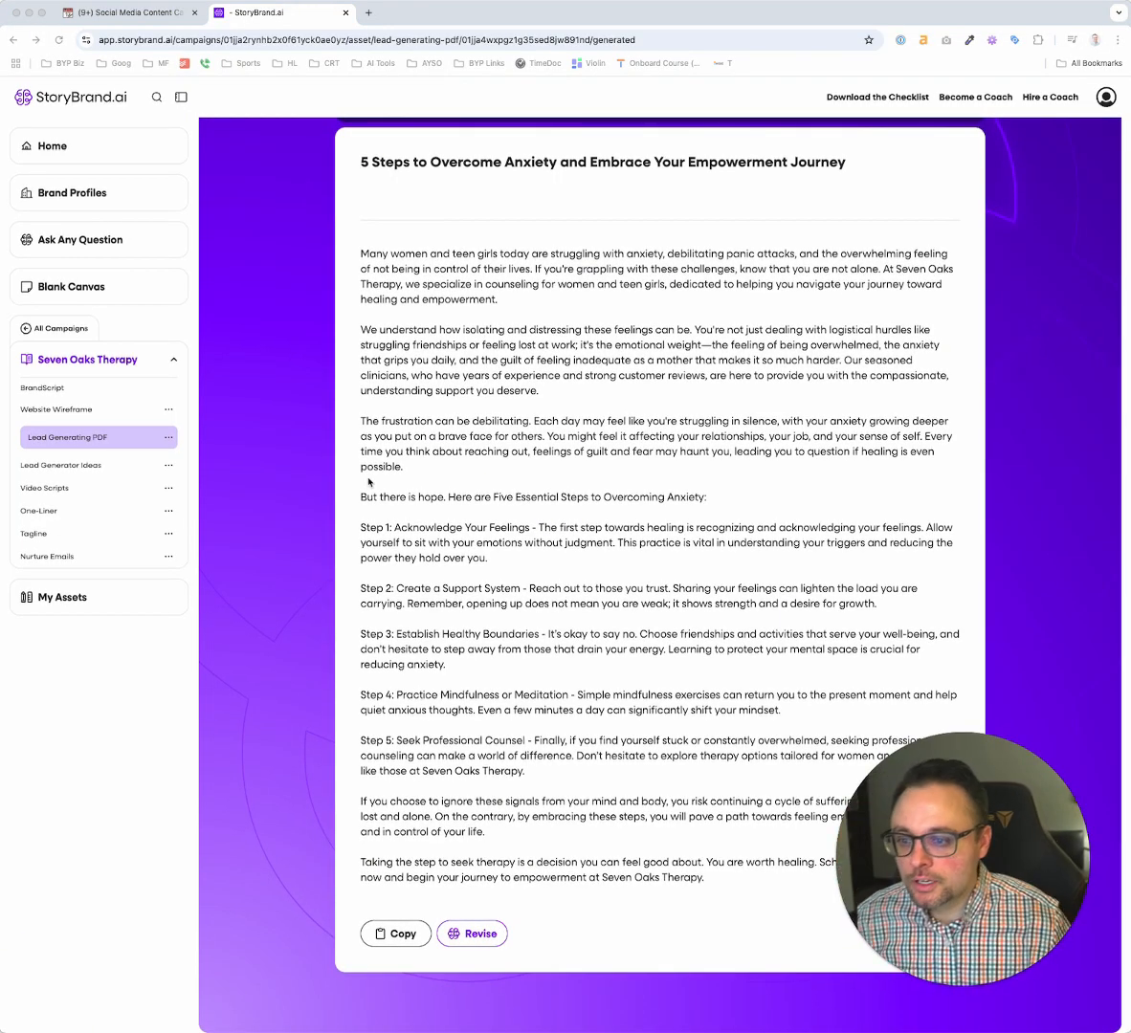
pyautogui.scroll(3, 368, 482)
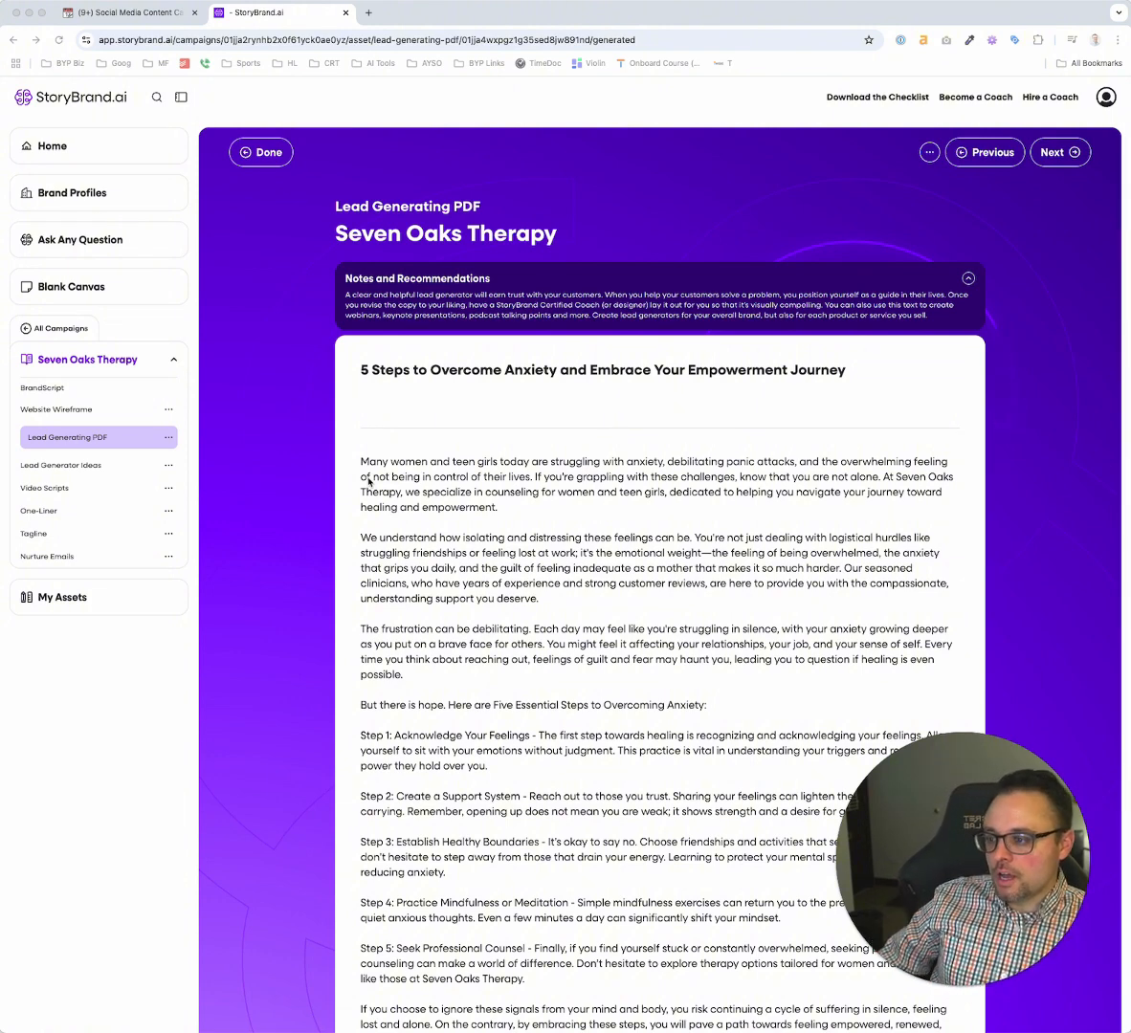
# Read the Lead Generating PDF's introductory paragraphs on the reader's struggles, the empathy statement and the specialization in women and teen girls
pyautogui.moveTo(363, 466); pyautogui.dragTo(609, 616)
pyautogui.scroll(5, 619, 584)
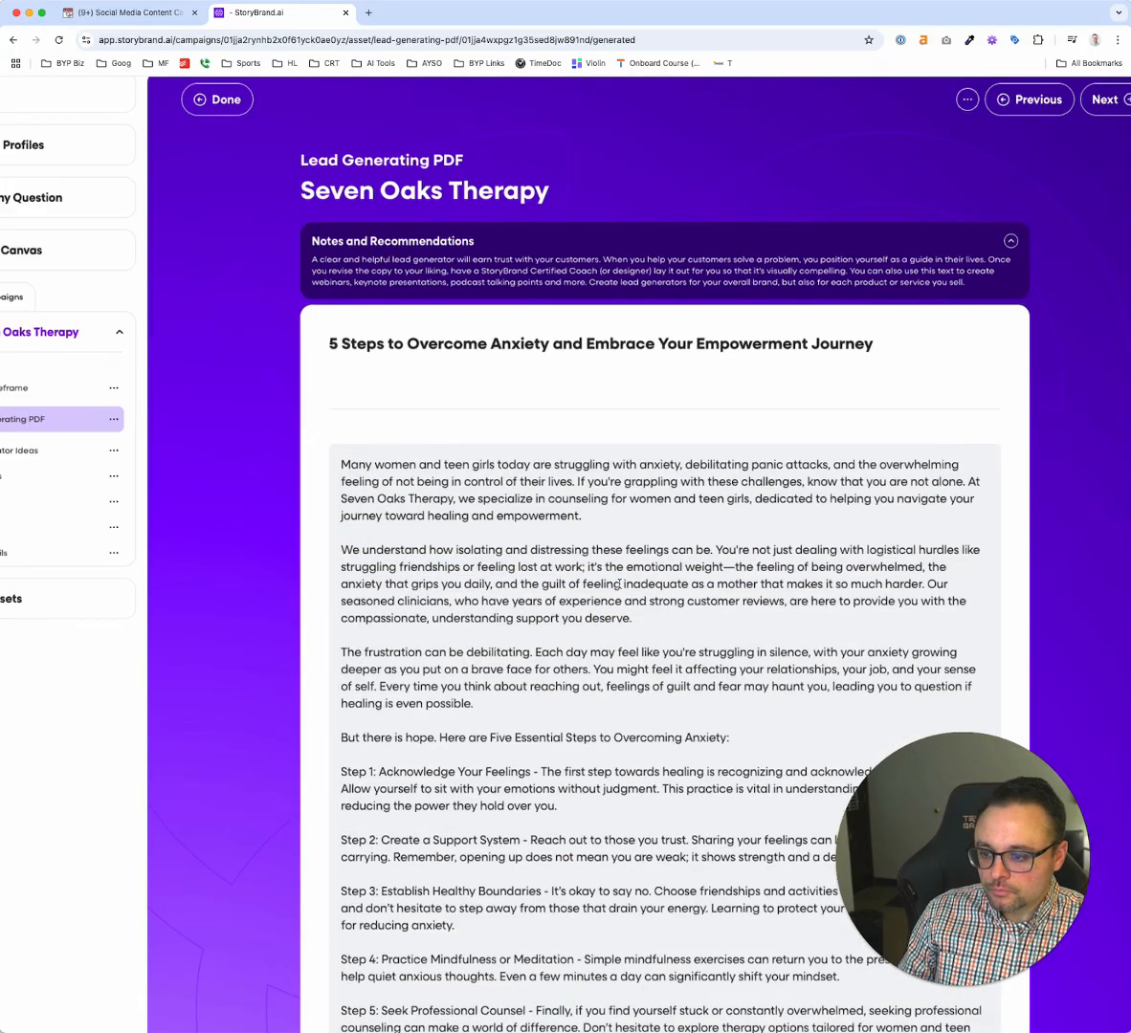
pyautogui.scroll(-3, 620, 583)
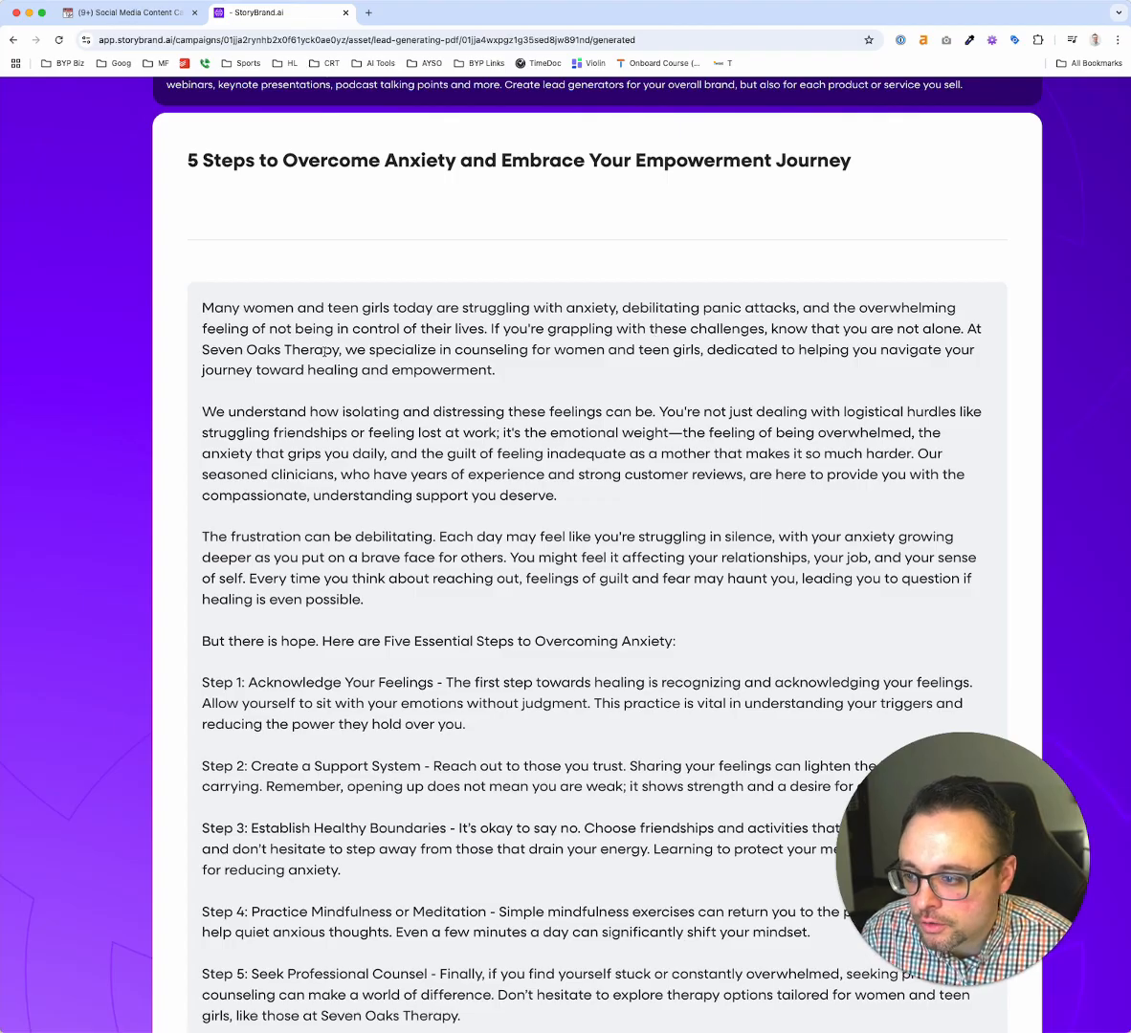
pyautogui.moveTo(238, 348); pyautogui.dragTo(563, 362)
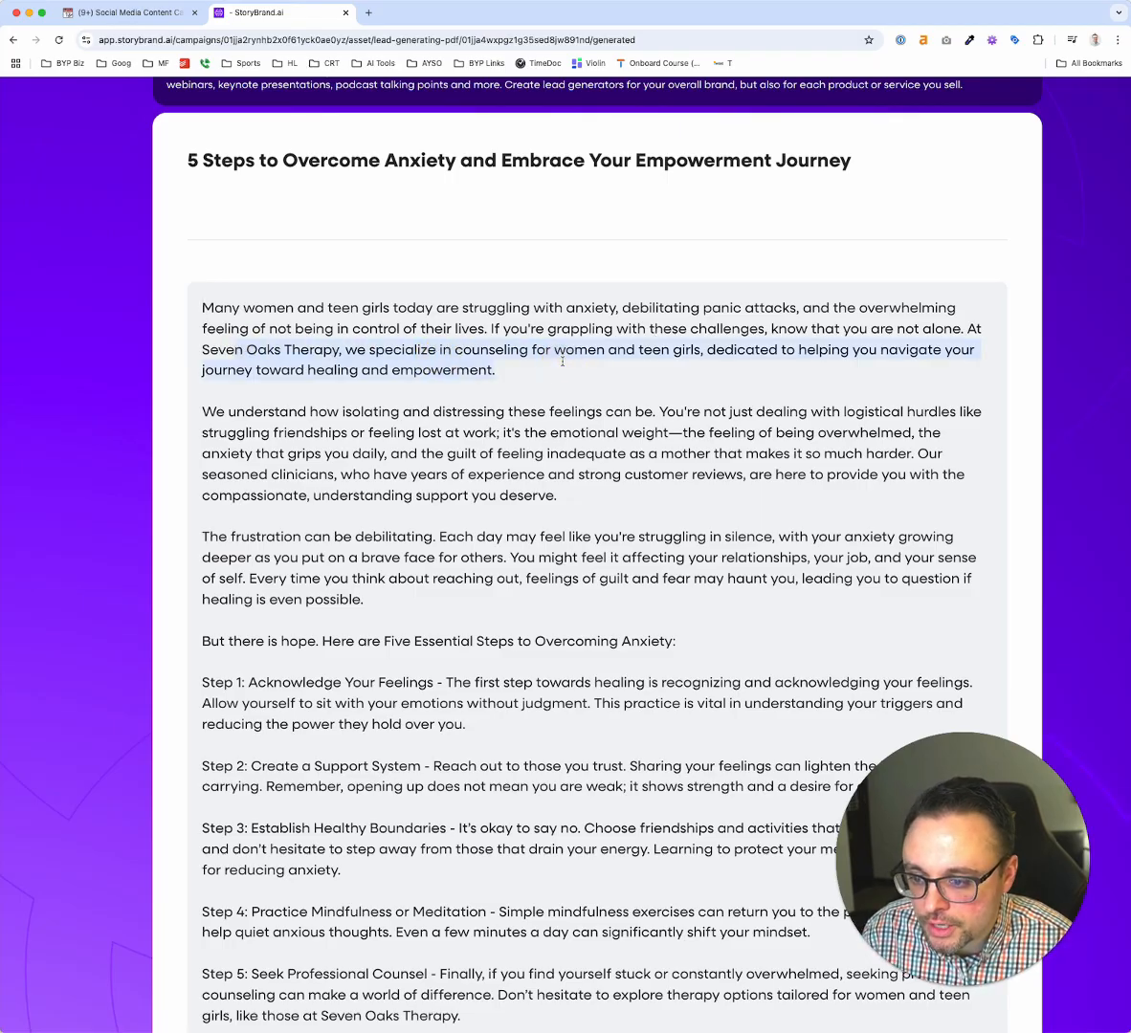
pyautogui.click(563, 362)
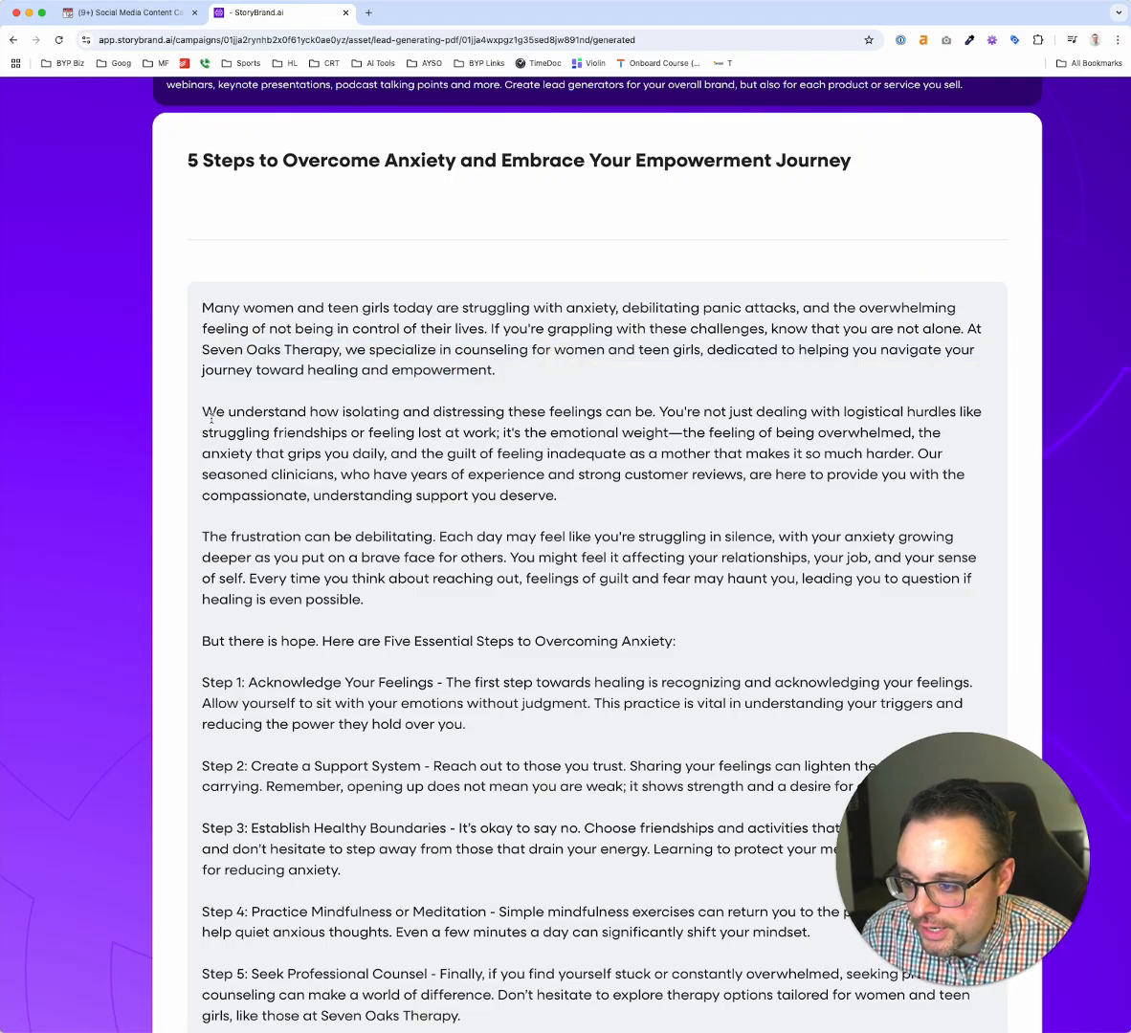
pyautogui.moveTo(212, 412); pyautogui.dragTo(636, 411)
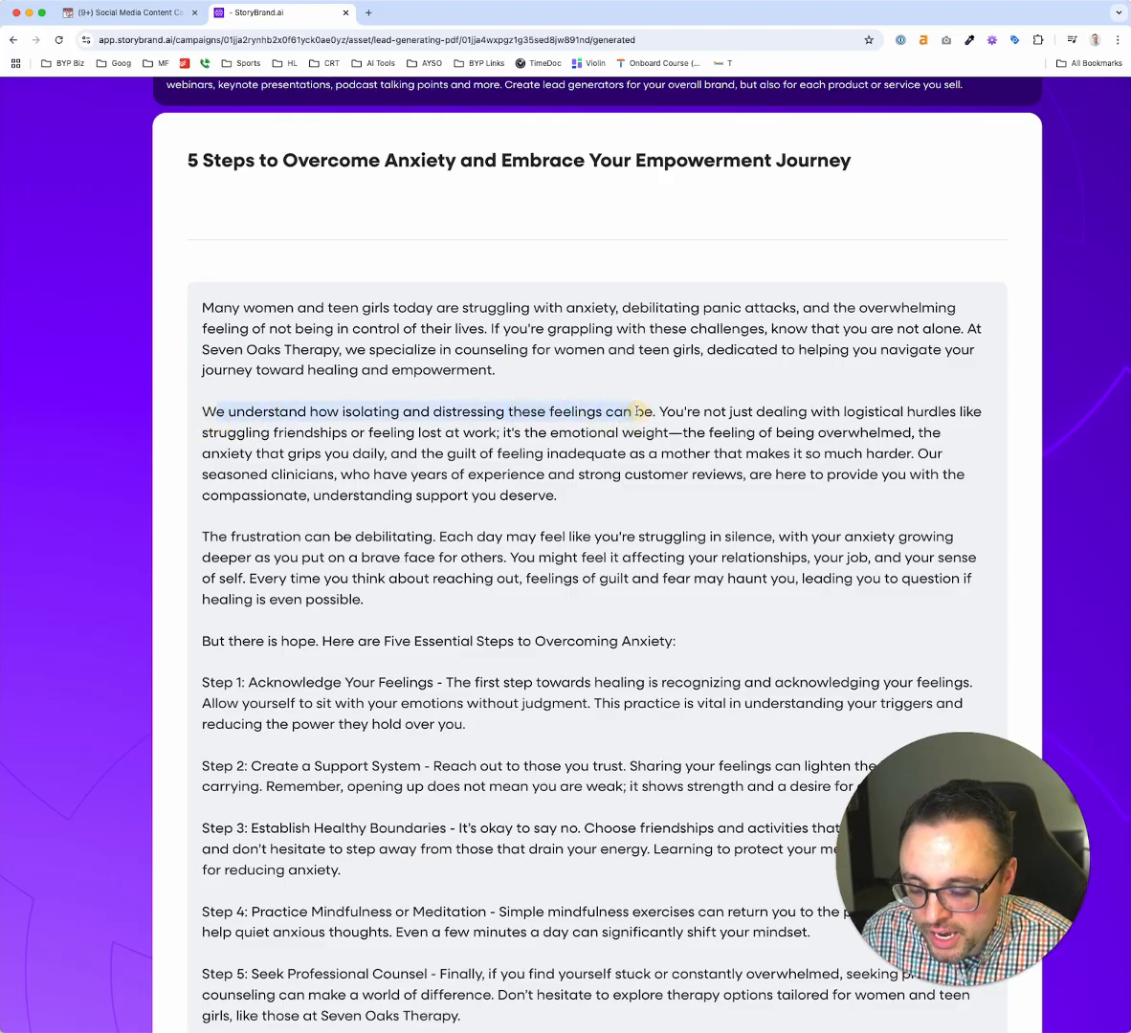
pyautogui.tripleClick(487, 540)
pyautogui.click(518, 446)
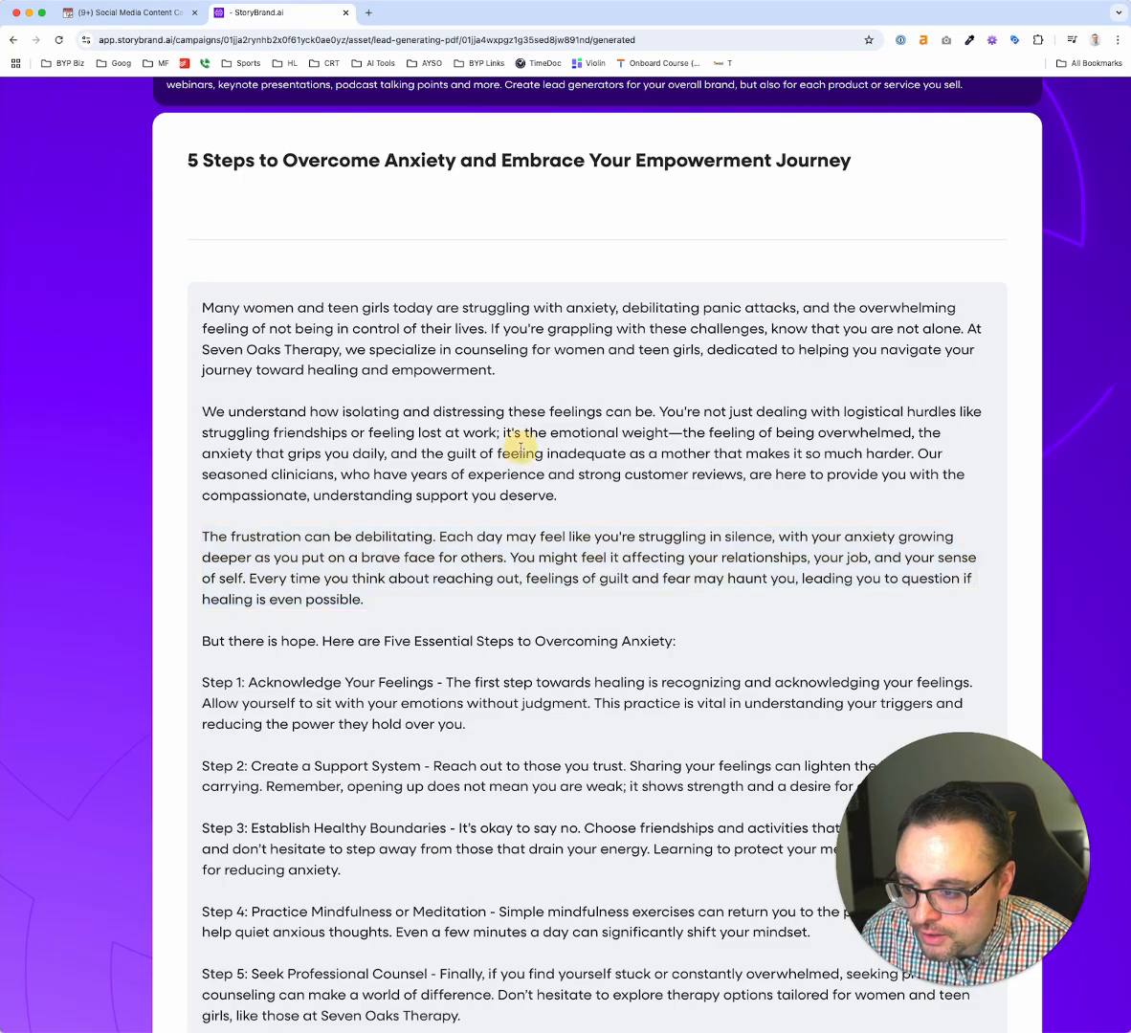
pyautogui.moveTo(391, 453); pyautogui.dragTo(842, 455)
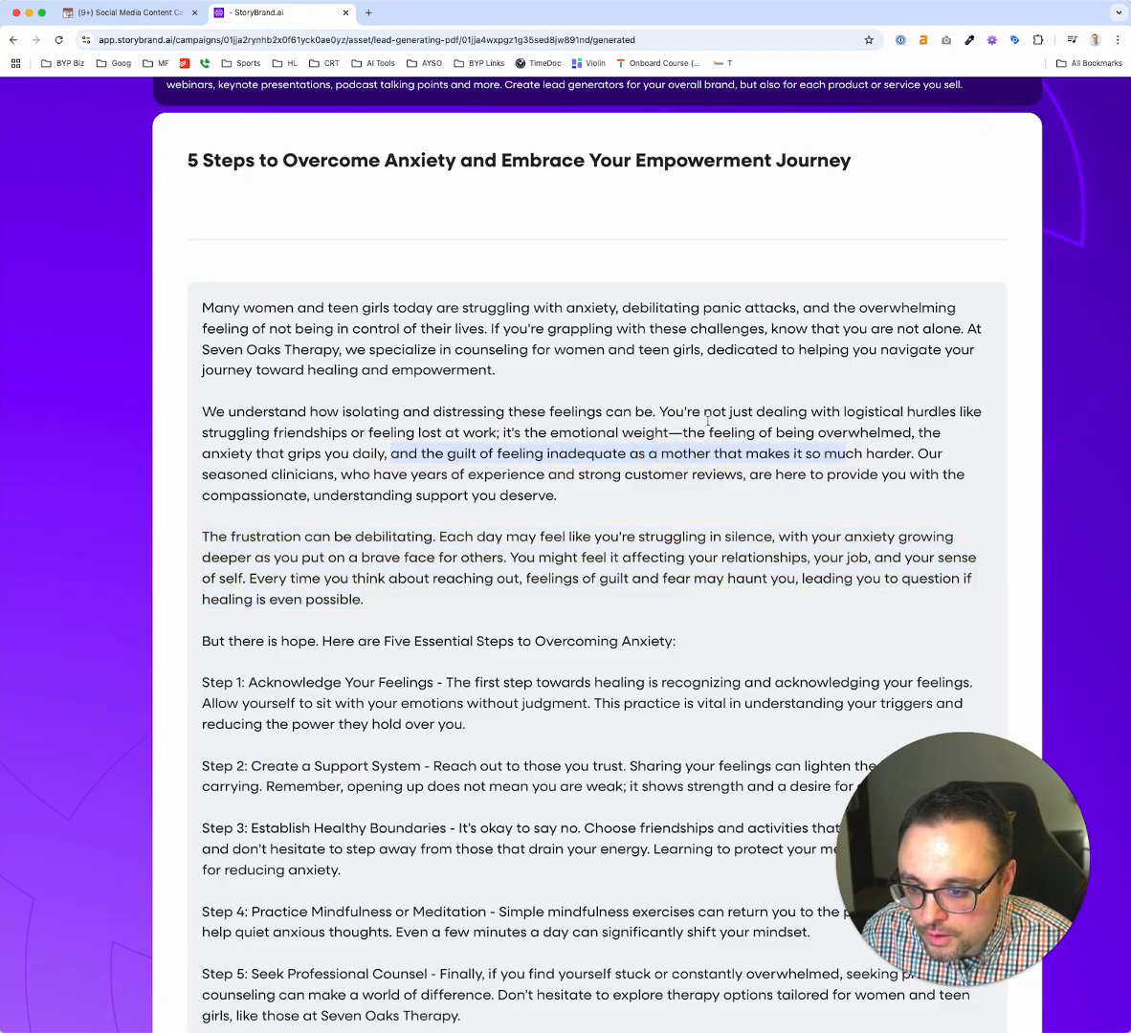
pyautogui.moveTo(705, 412); pyautogui.dragTo(799, 435)
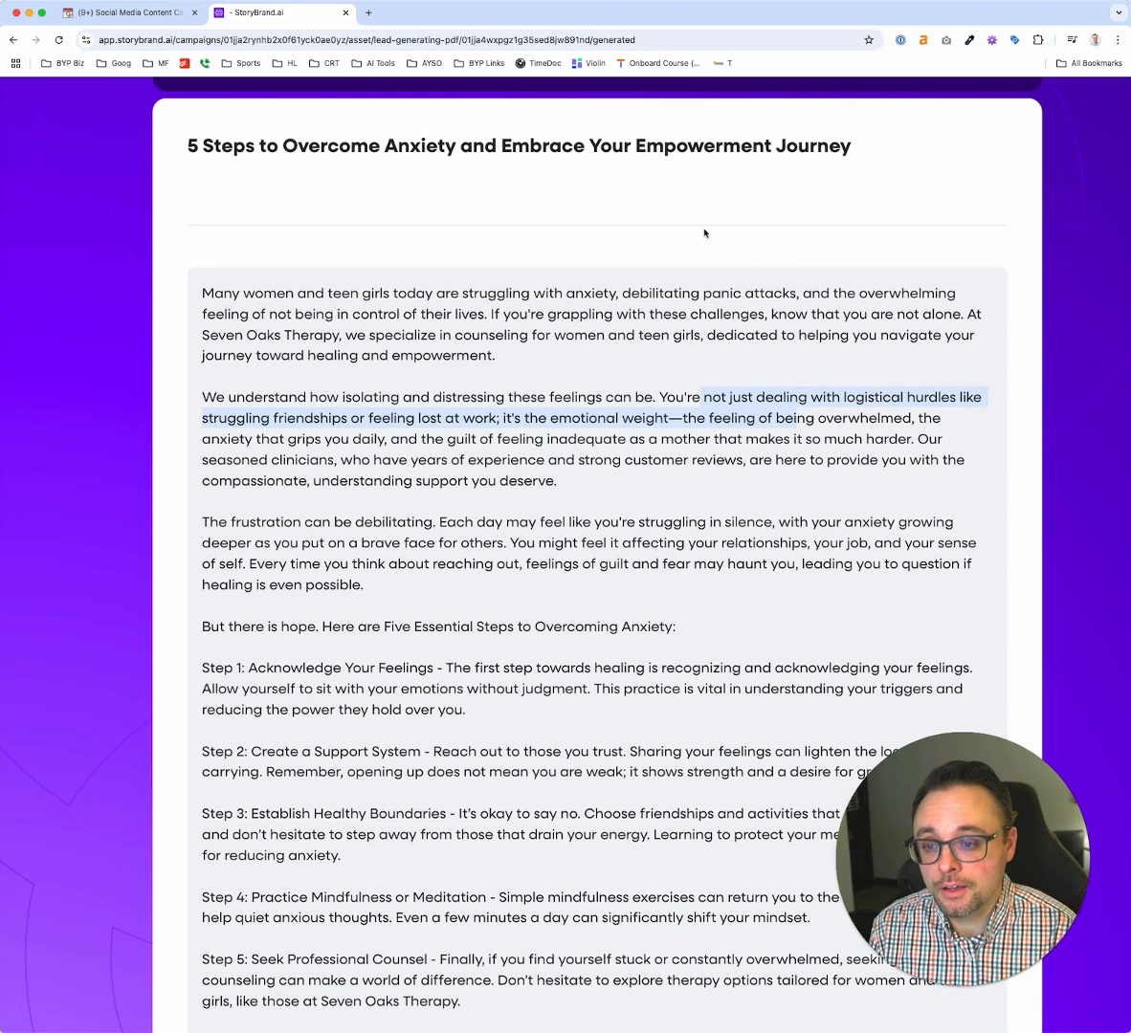
pyautogui.scroll(-5, 461, 502)
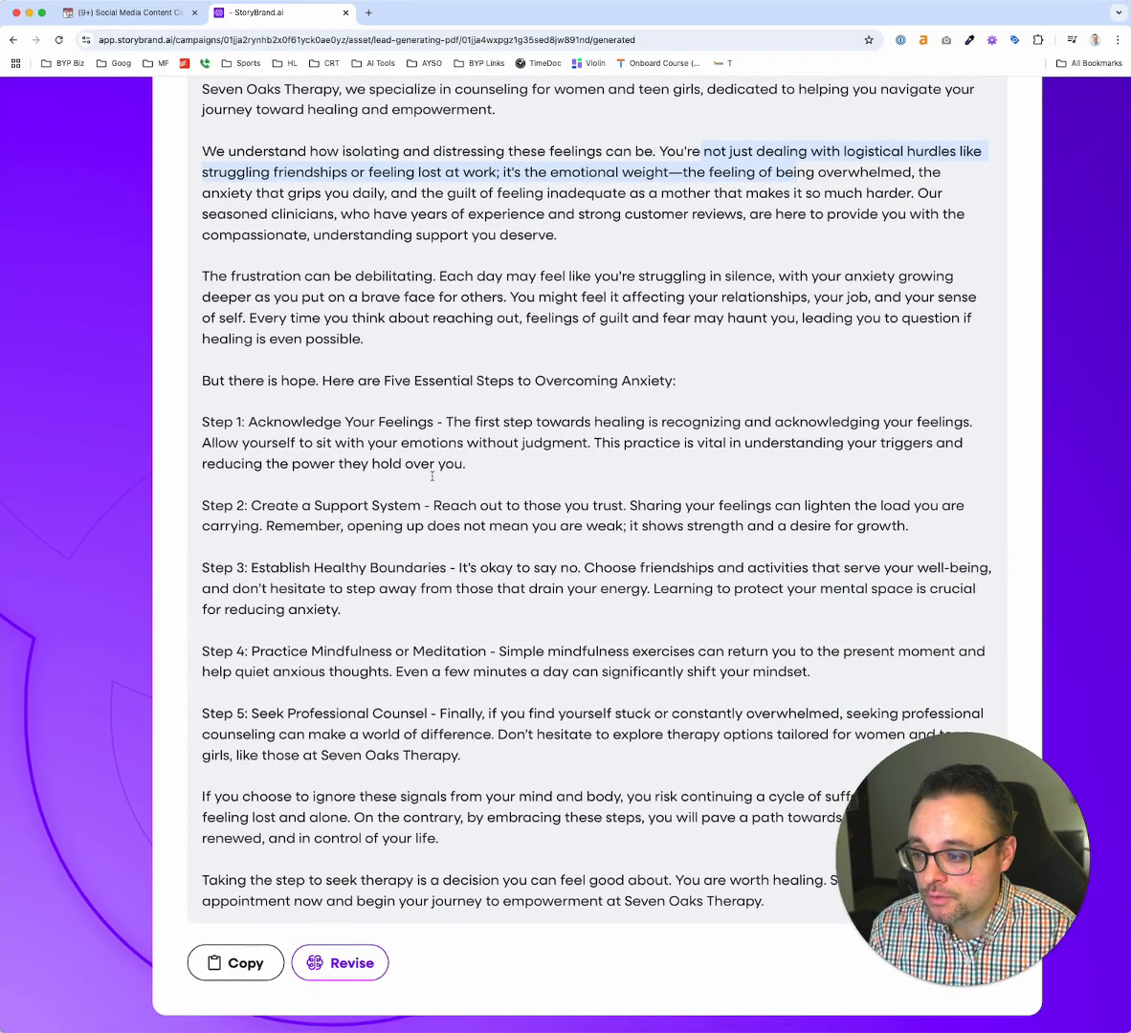
# Read through the PDF's "Five Essential Steps to Overcoming Anxiety", from acknowledging feelings to seeking professional counsel
pyautogui.click(379, 379)
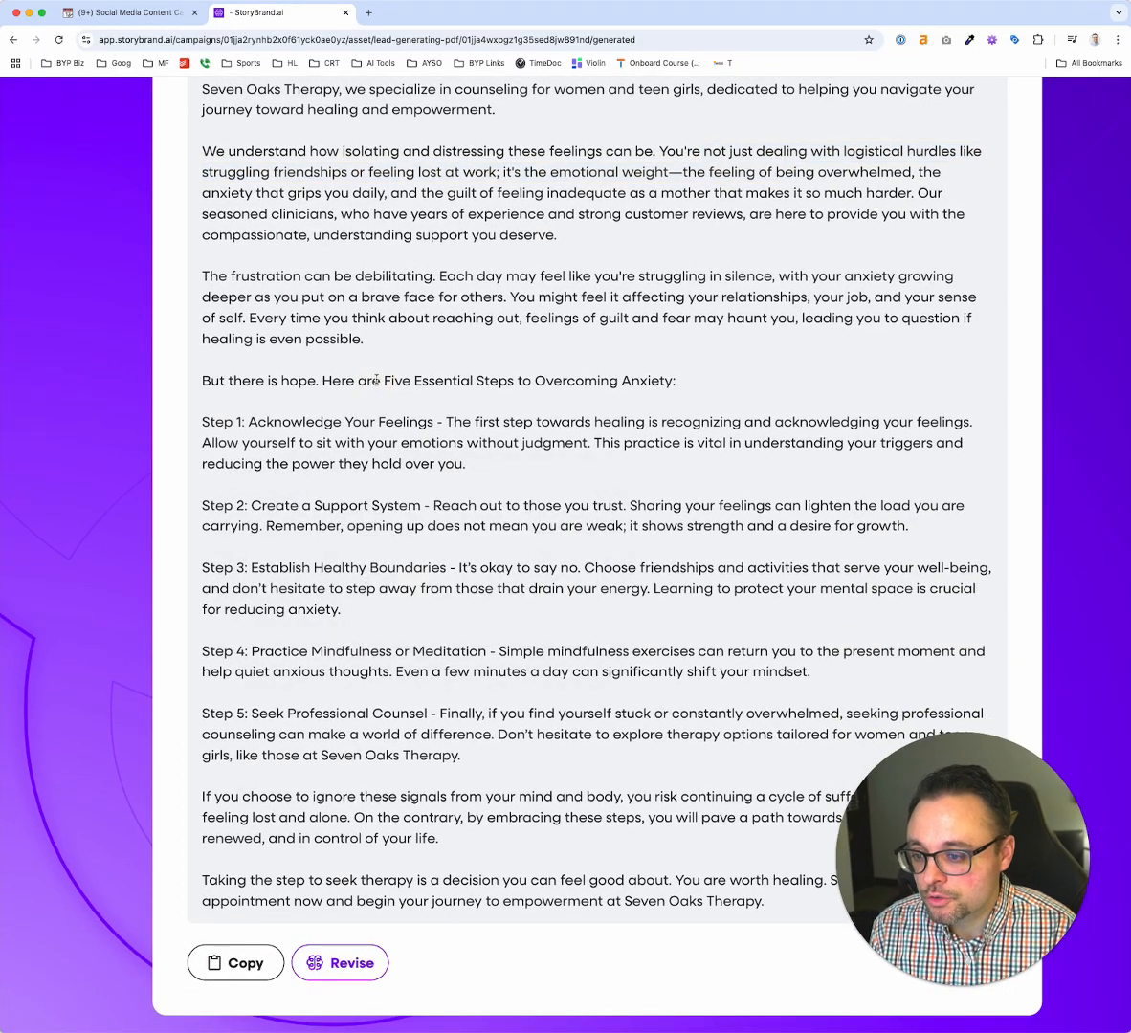
pyautogui.moveTo(202, 421); pyautogui.dragTo(493, 443)
pyautogui.moveTo(202, 505); pyautogui.dragTo(420, 505)
pyautogui.moveTo(204, 568); pyautogui.dragTo(442, 568)
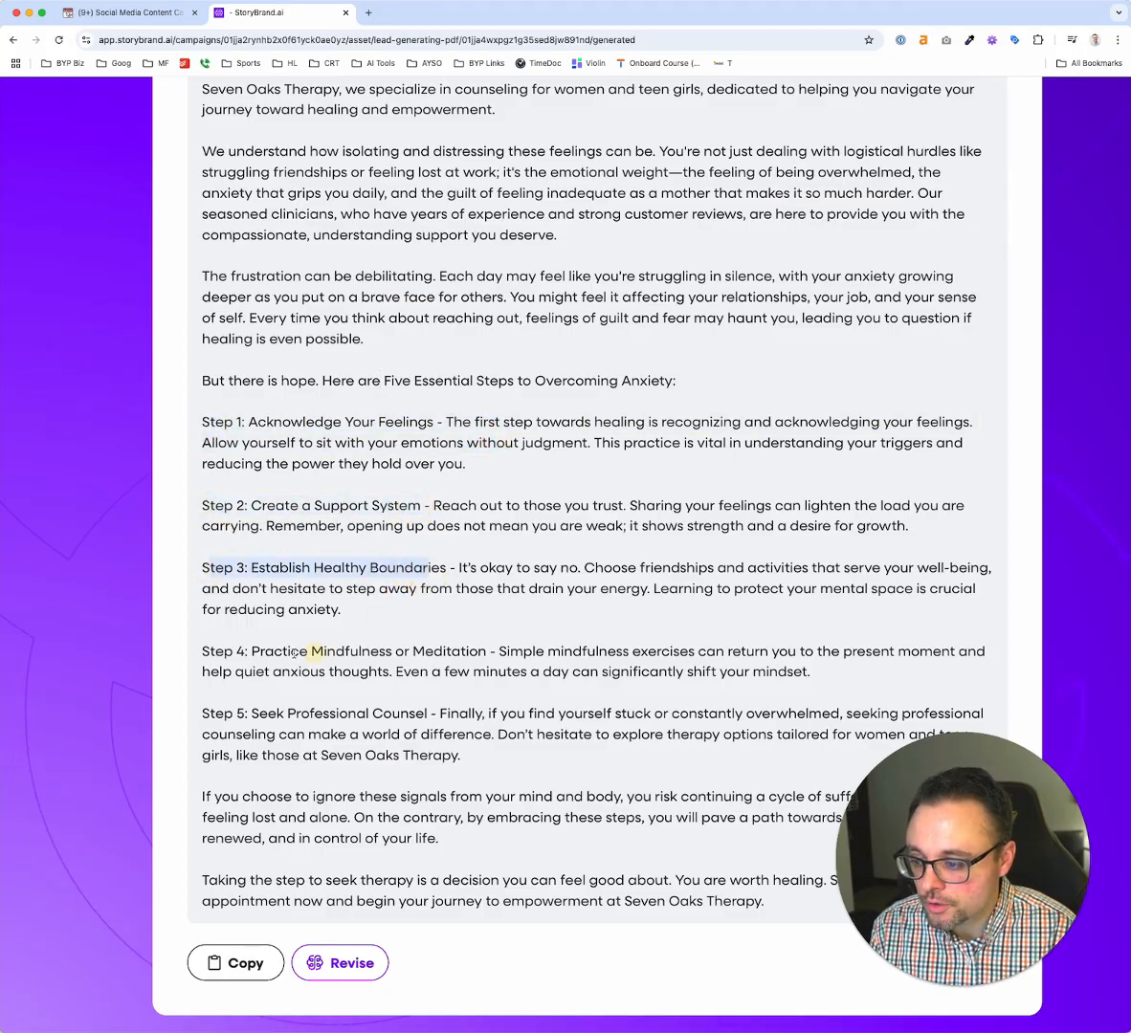
pyautogui.moveTo(202, 652); pyautogui.dragTo(484, 652)
pyautogui.moveTo(205, 714); pyautogui.dragTo(420, 720)
pyautogui.scroll(3, 419, 724)
pyautogui.scroll(-3, 419, 725)
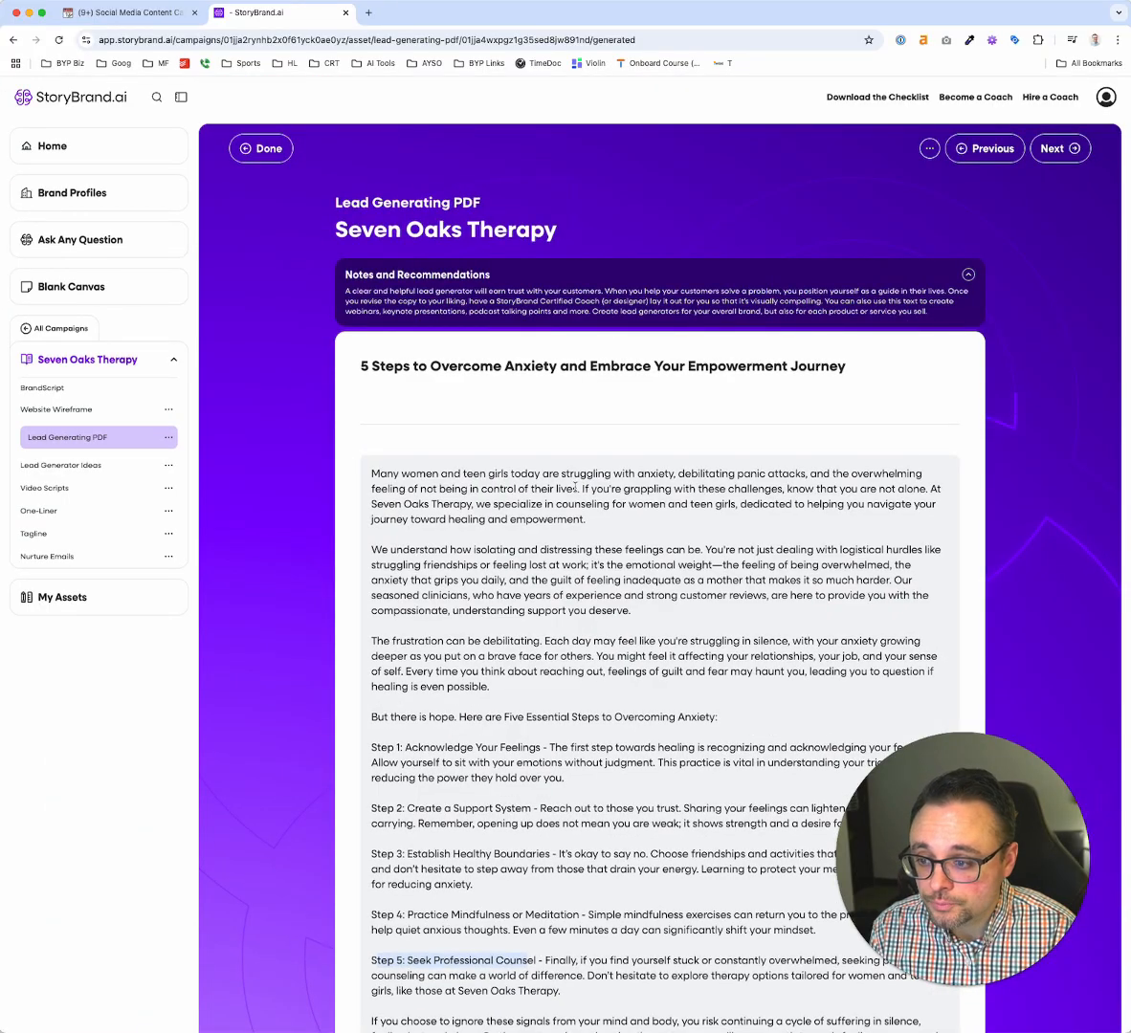
# Re-examine the PDF's title and the wording of Steps 1 to 3, then check the overall length and layout of the copy
pyautogui.click(419, 373)
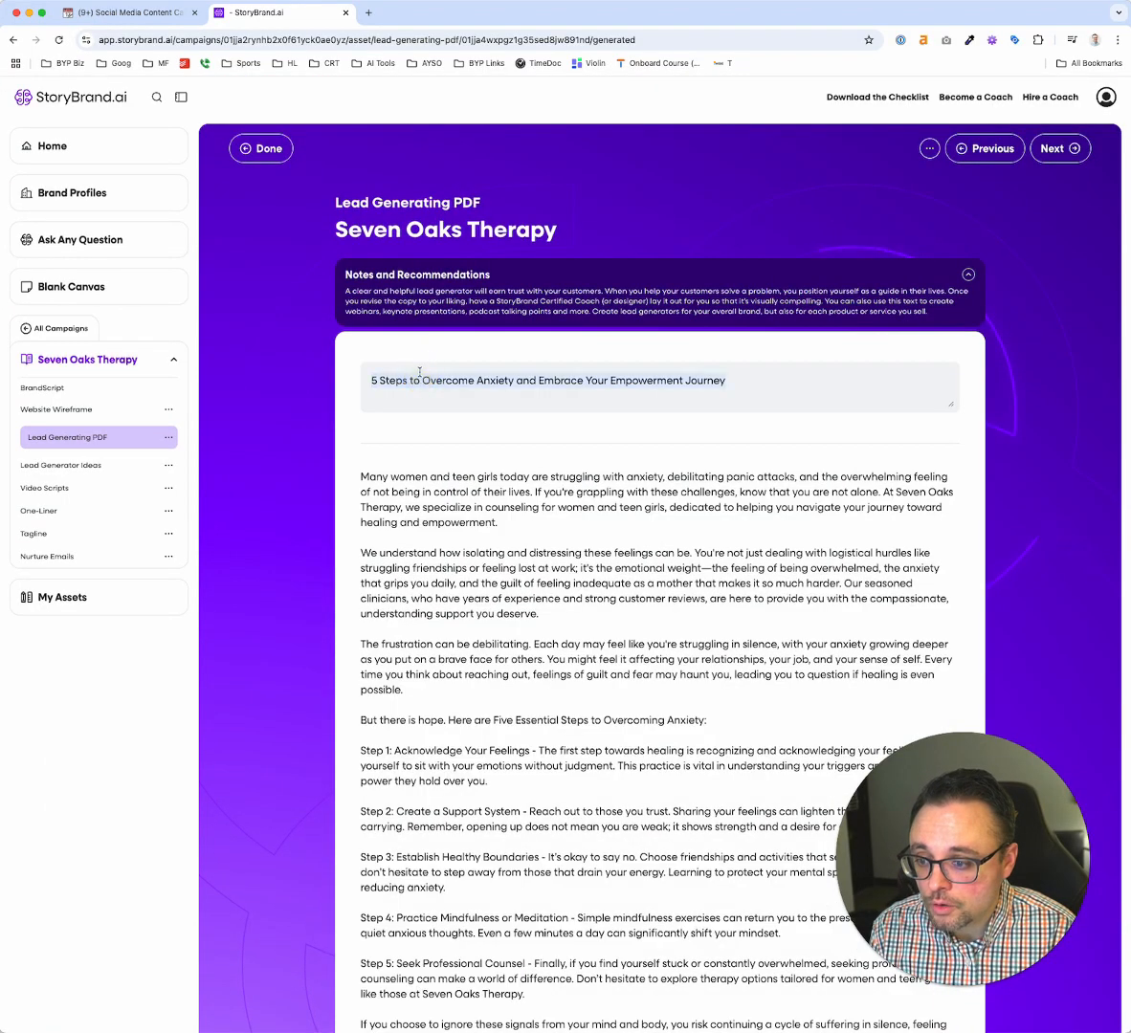
pyautogui.click(439, 484)
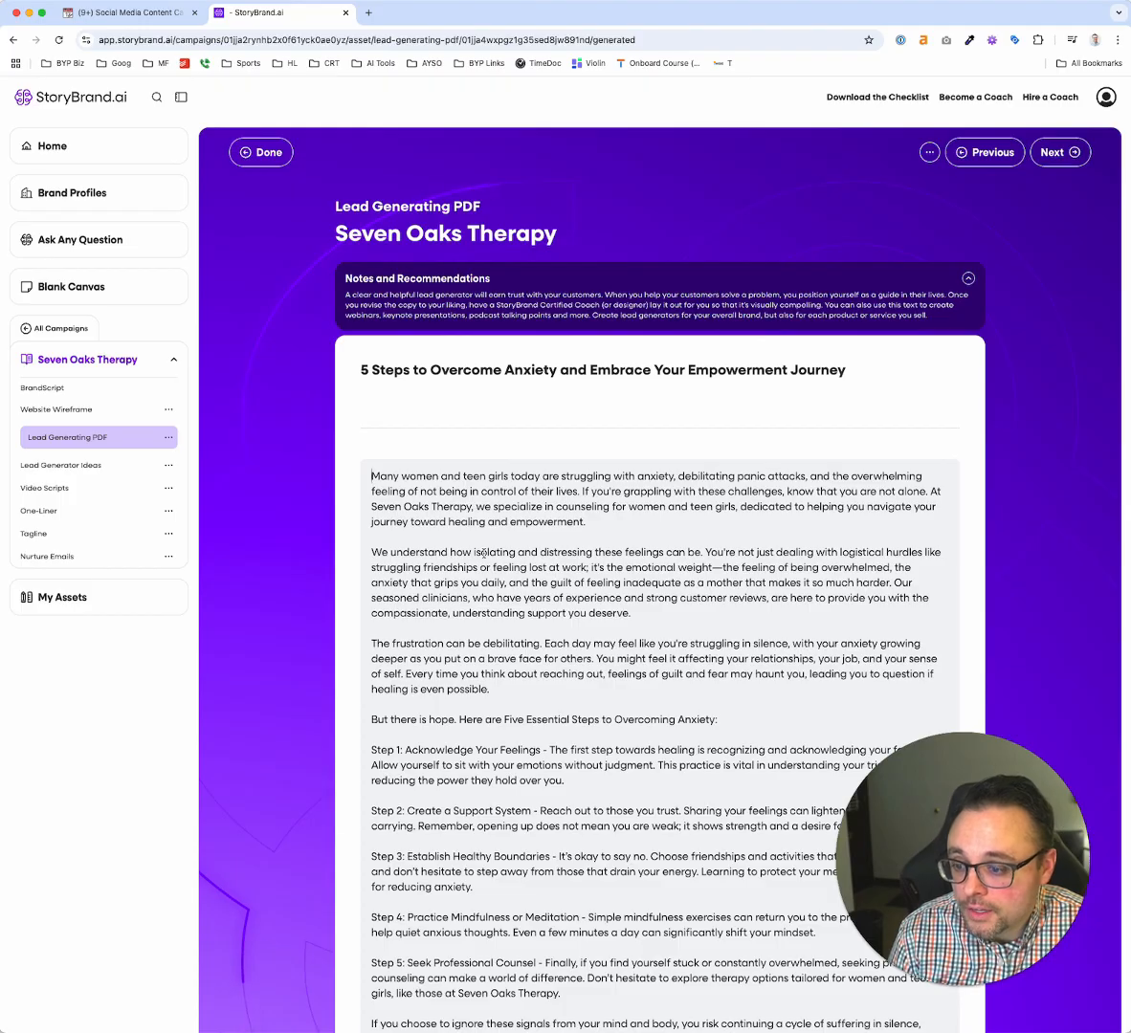
pyautogui.scroll(-5, 485, 553)
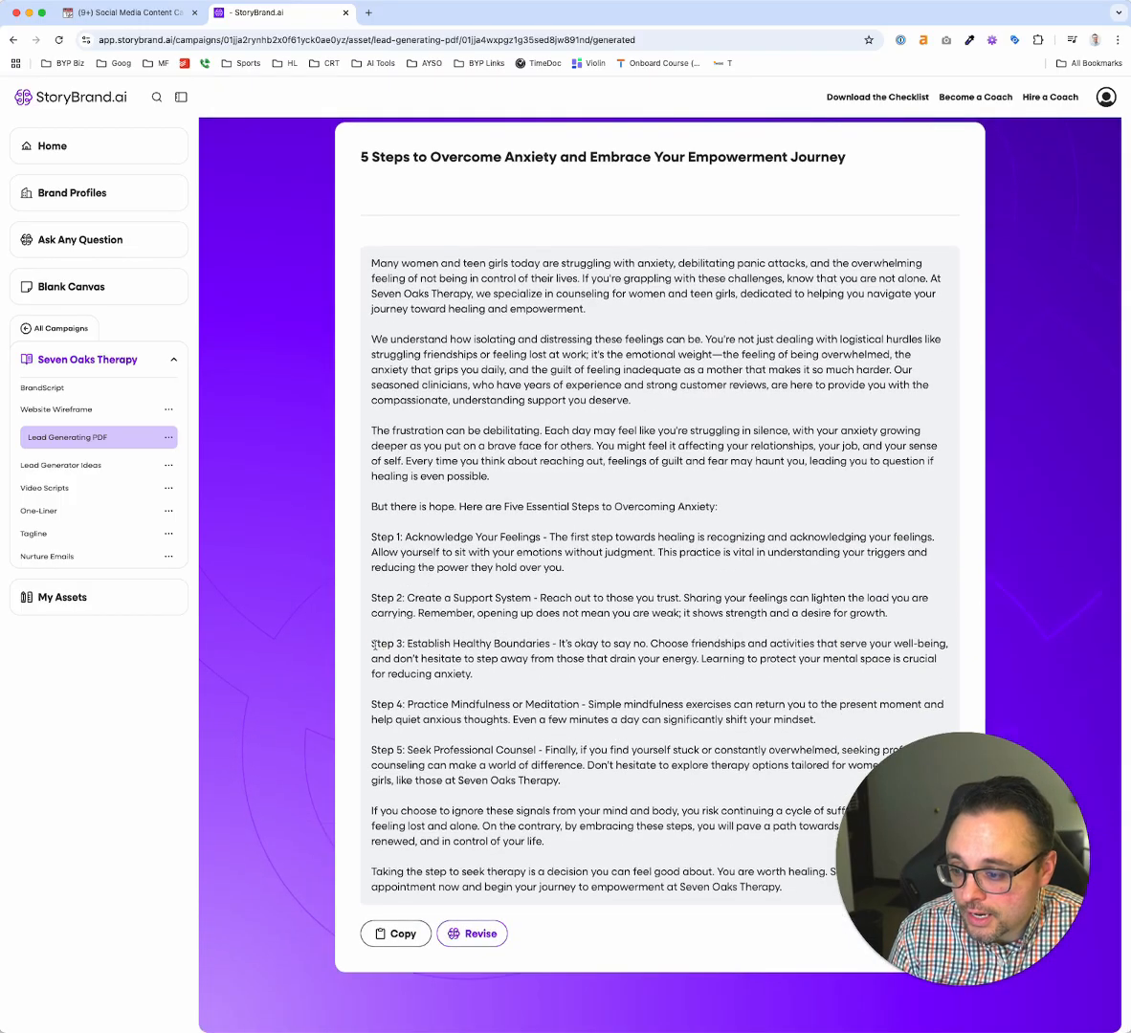
pyautogui.moveTo(373, 645); pyautogui.dragTo(529, 660)
pyautogui.tripleClick(441, 603)
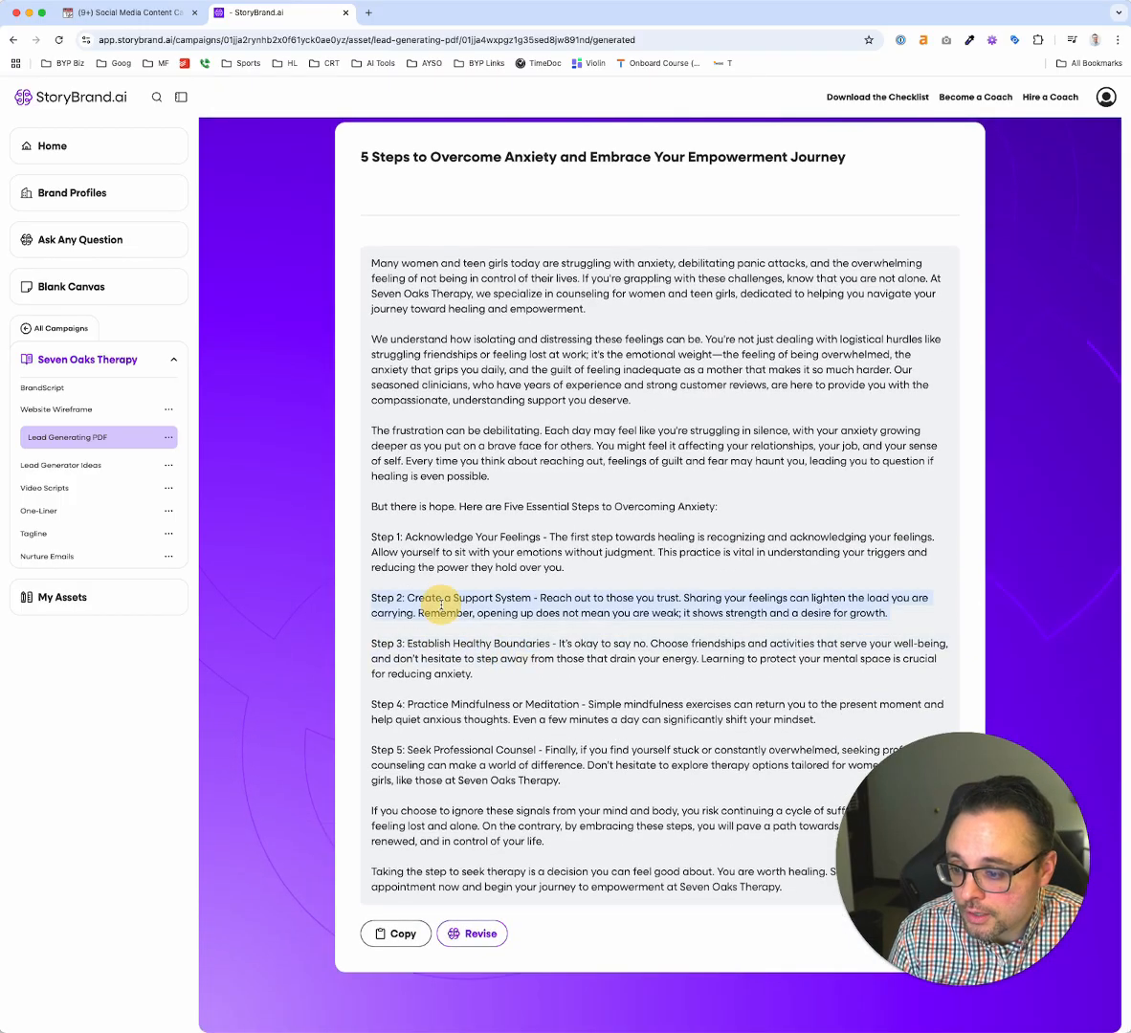
pyautogui.tripleClick(442, 539)
pyautogui.click(413, 538)
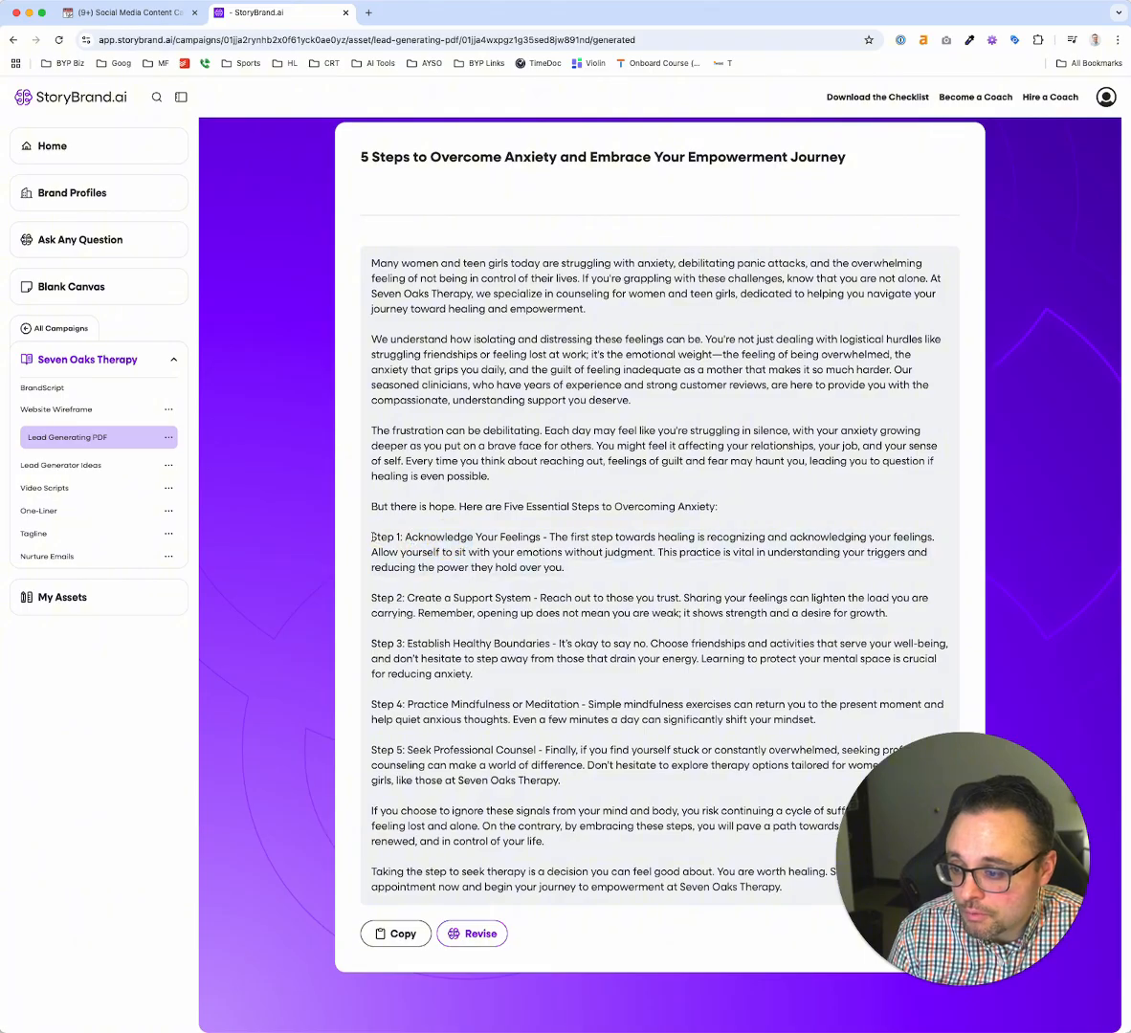
pyautogui.moveTo(372, 537); pyautogui.dragTo(567, 568)
pyautogui.click(577, 564)
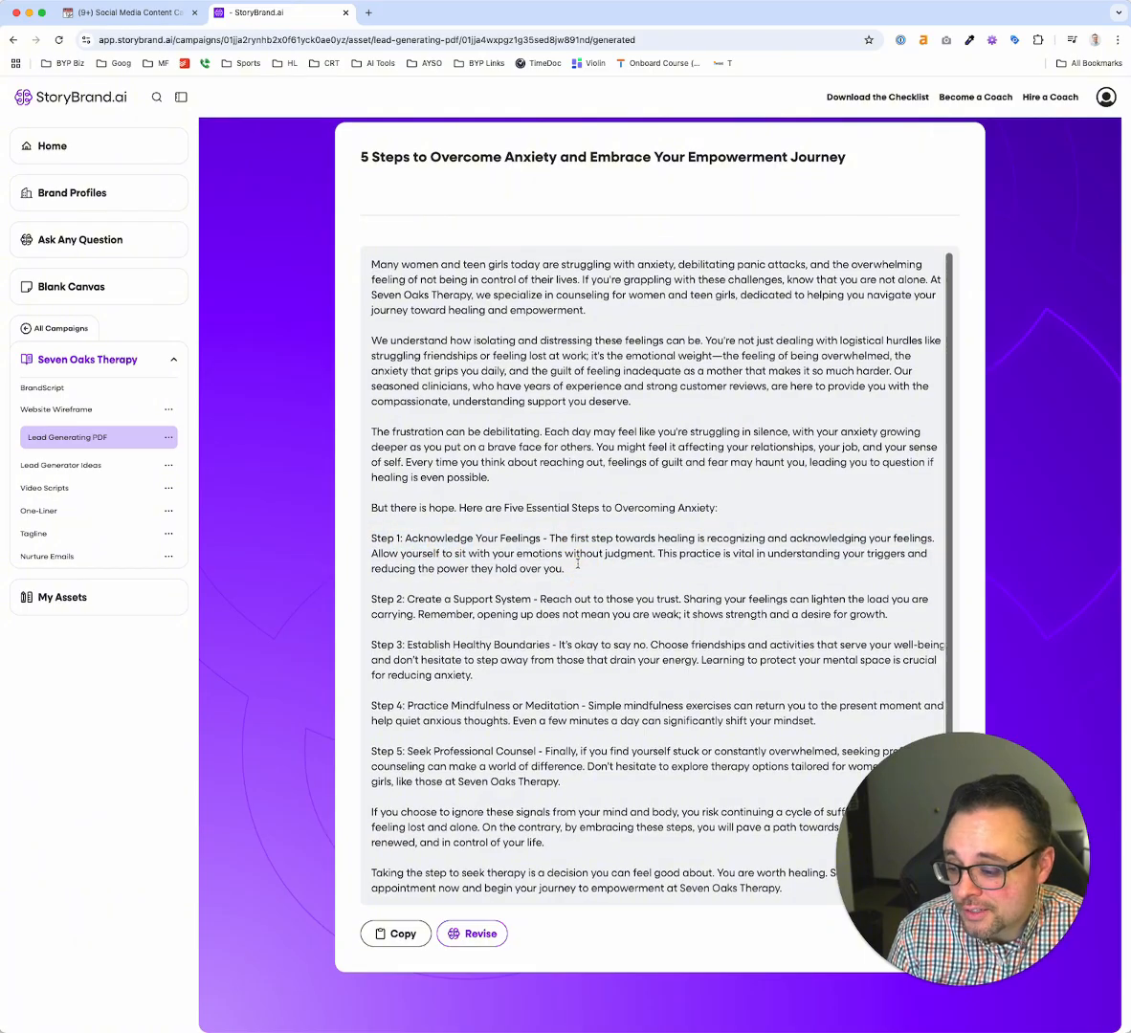
pyautogui.scroll(3, 825, 424)
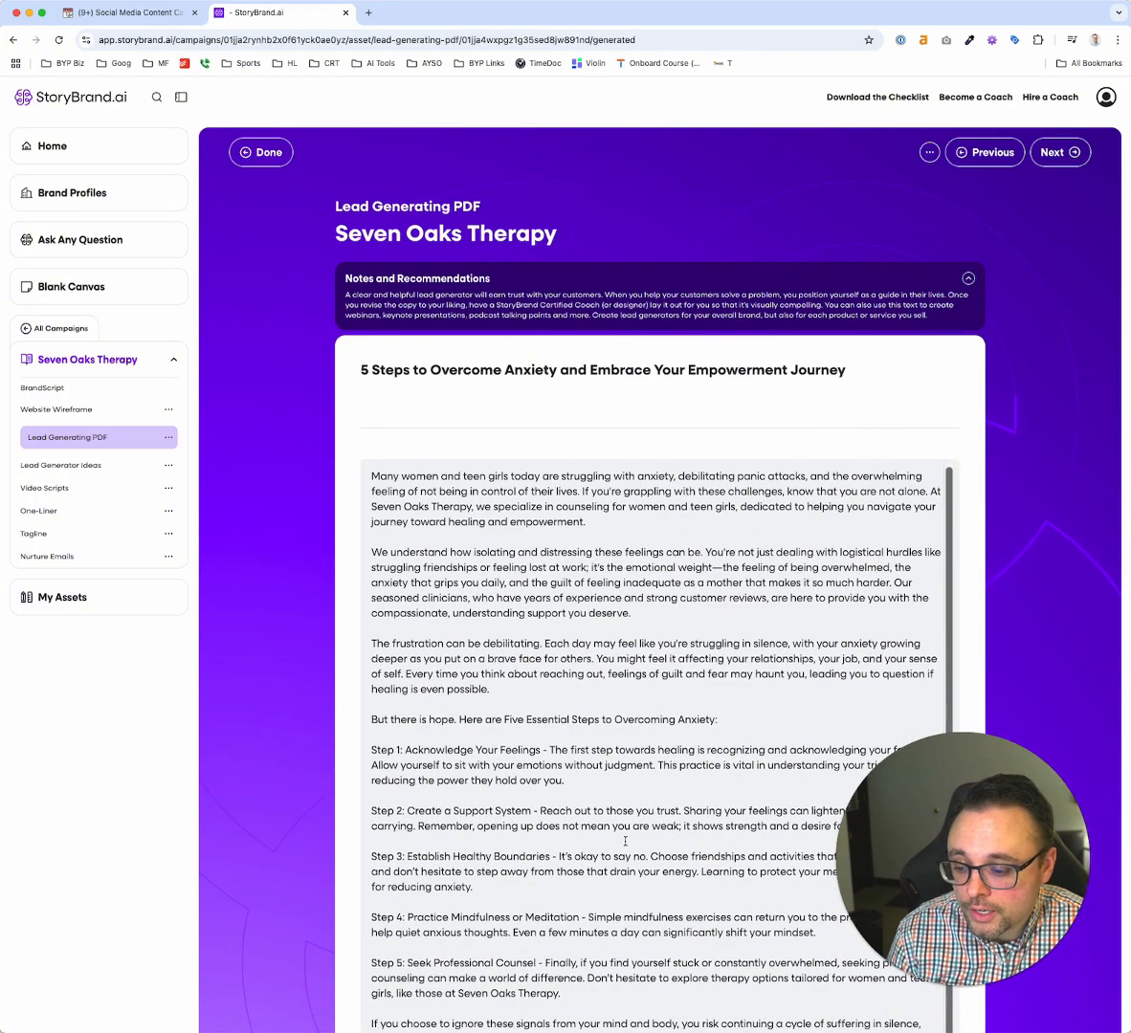
pyautogui.scroll(-3, 547, 931)
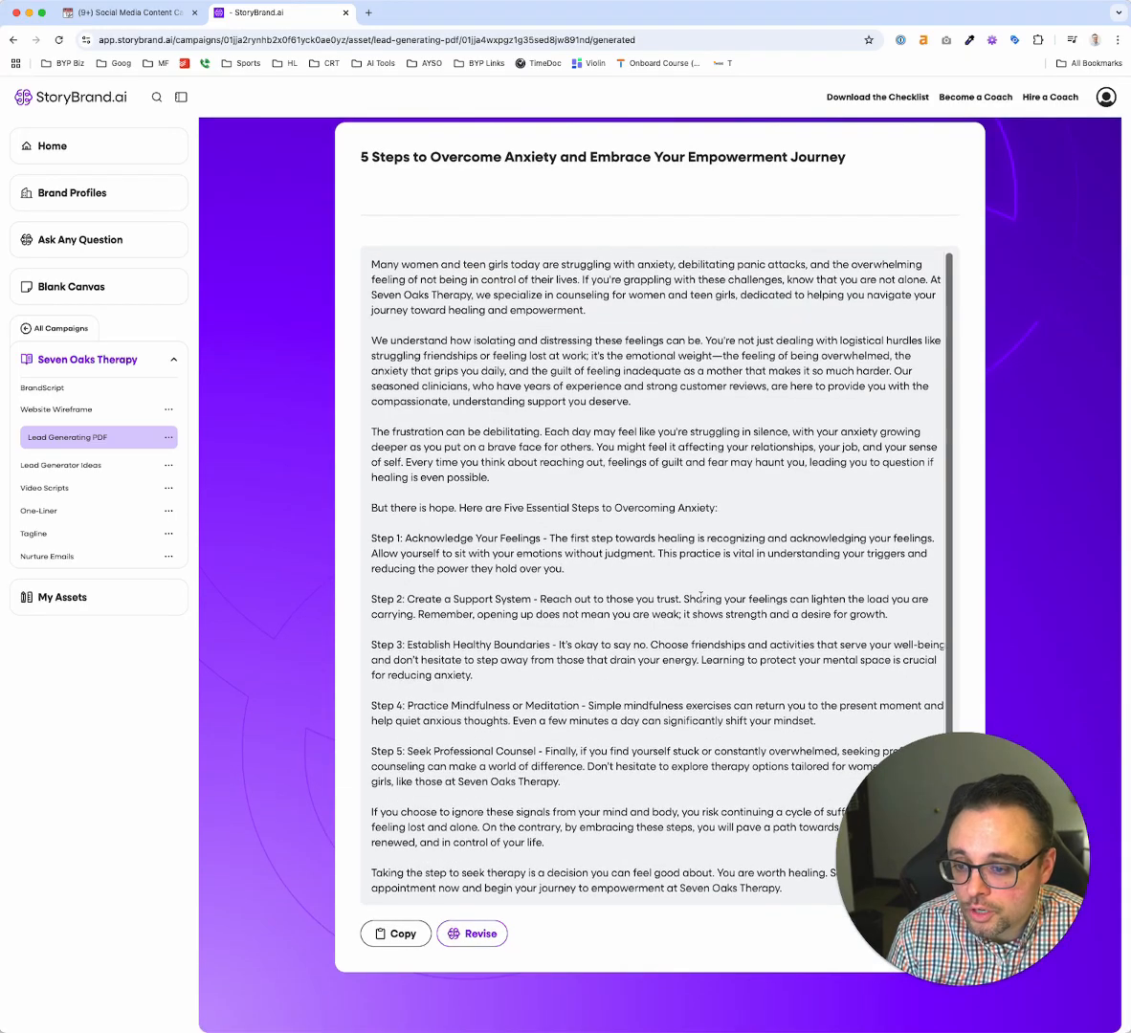
pyautogui.scroll(3, 547, 931)
# Generate the campaign's Lead Generator Ideas and read the title and description of each suggested eBook, checklist, webinar, PDF and testimonial collection
pyautogui.click(1069, 153)
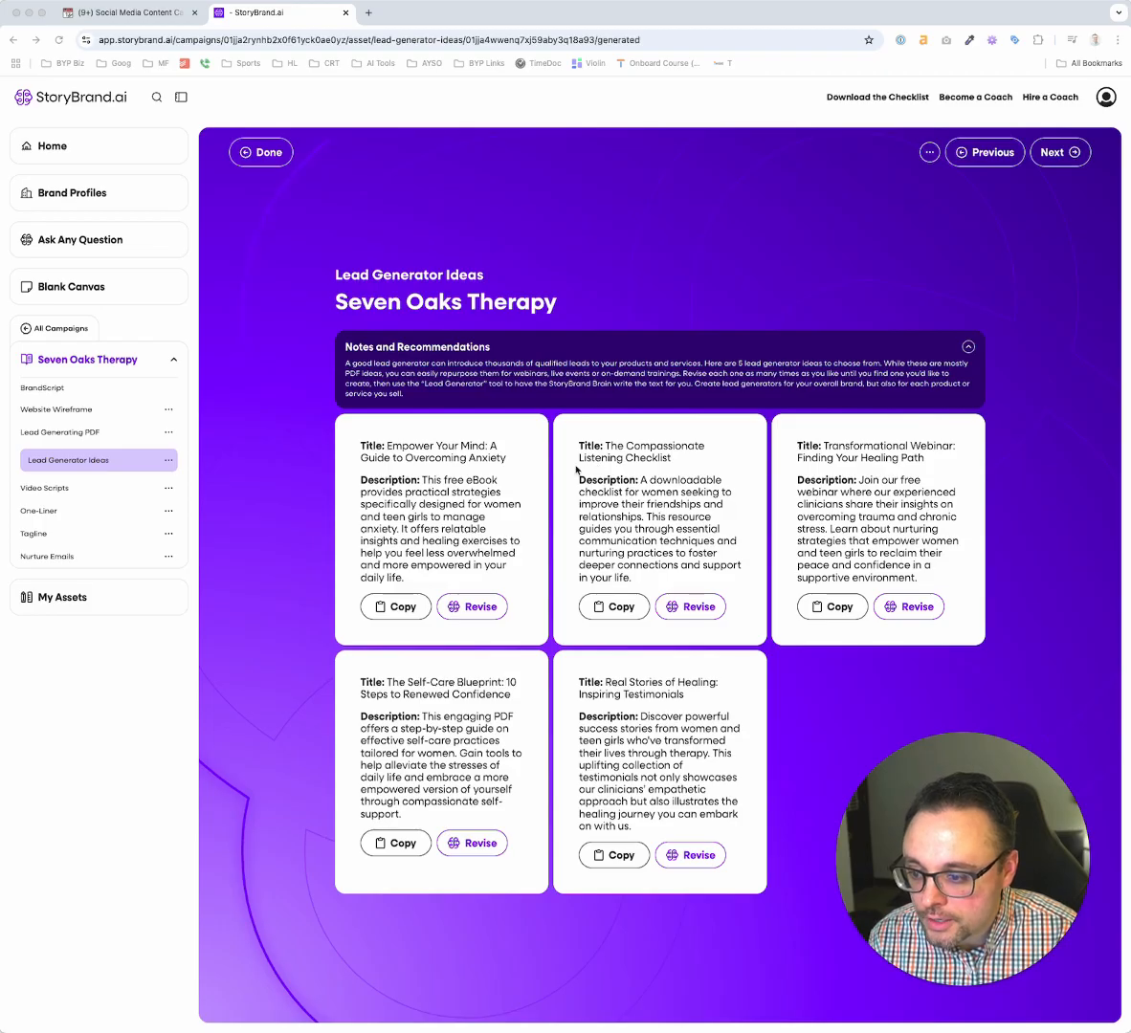
pyautogui.click(551, 474)
pyautogui.scroll(5, 552, 475)
pyautogui.scroll(-1, 552, 475)
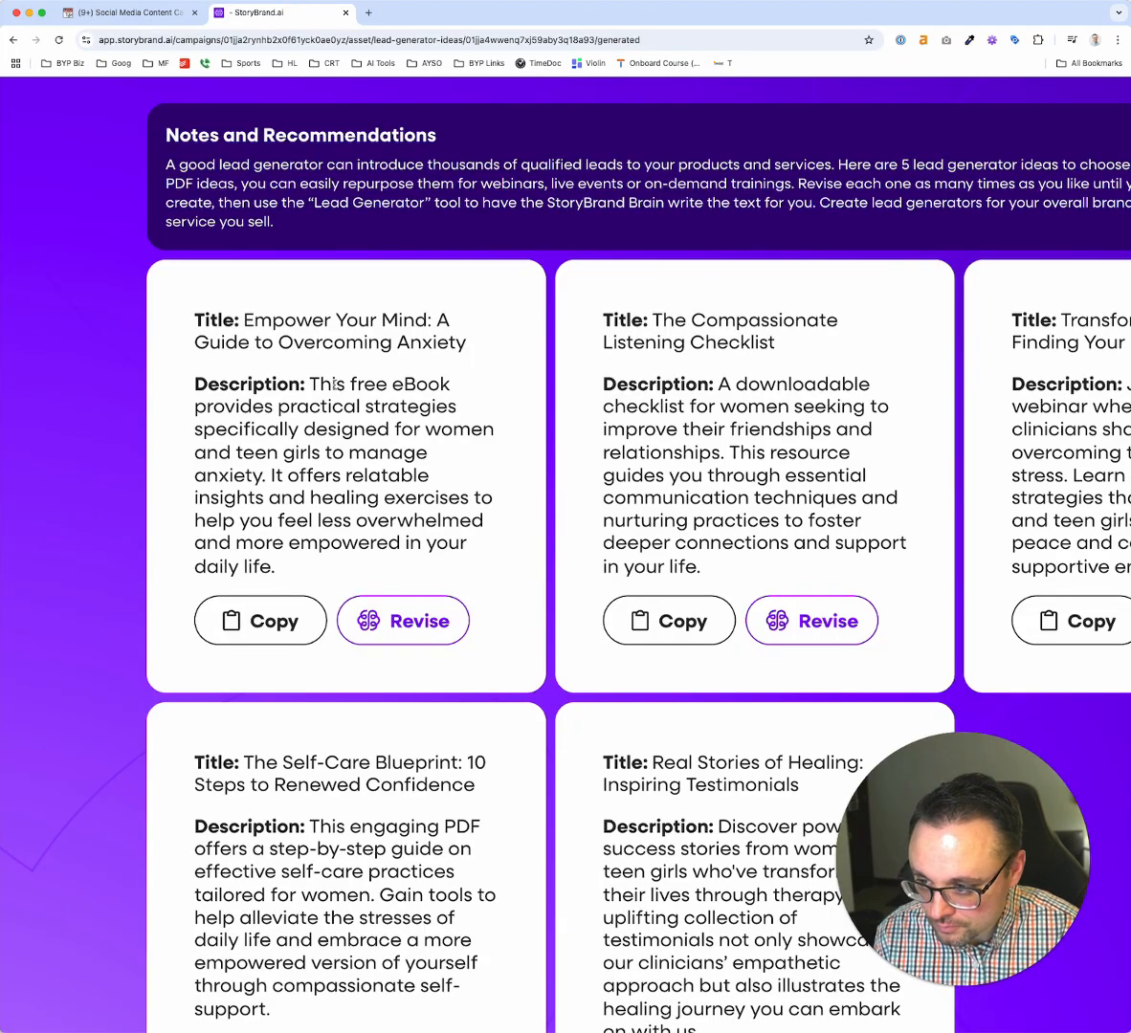
pyautogui.hscroll(3, 583, 349)
pyautogui.hscroll(-1, 581, 347)
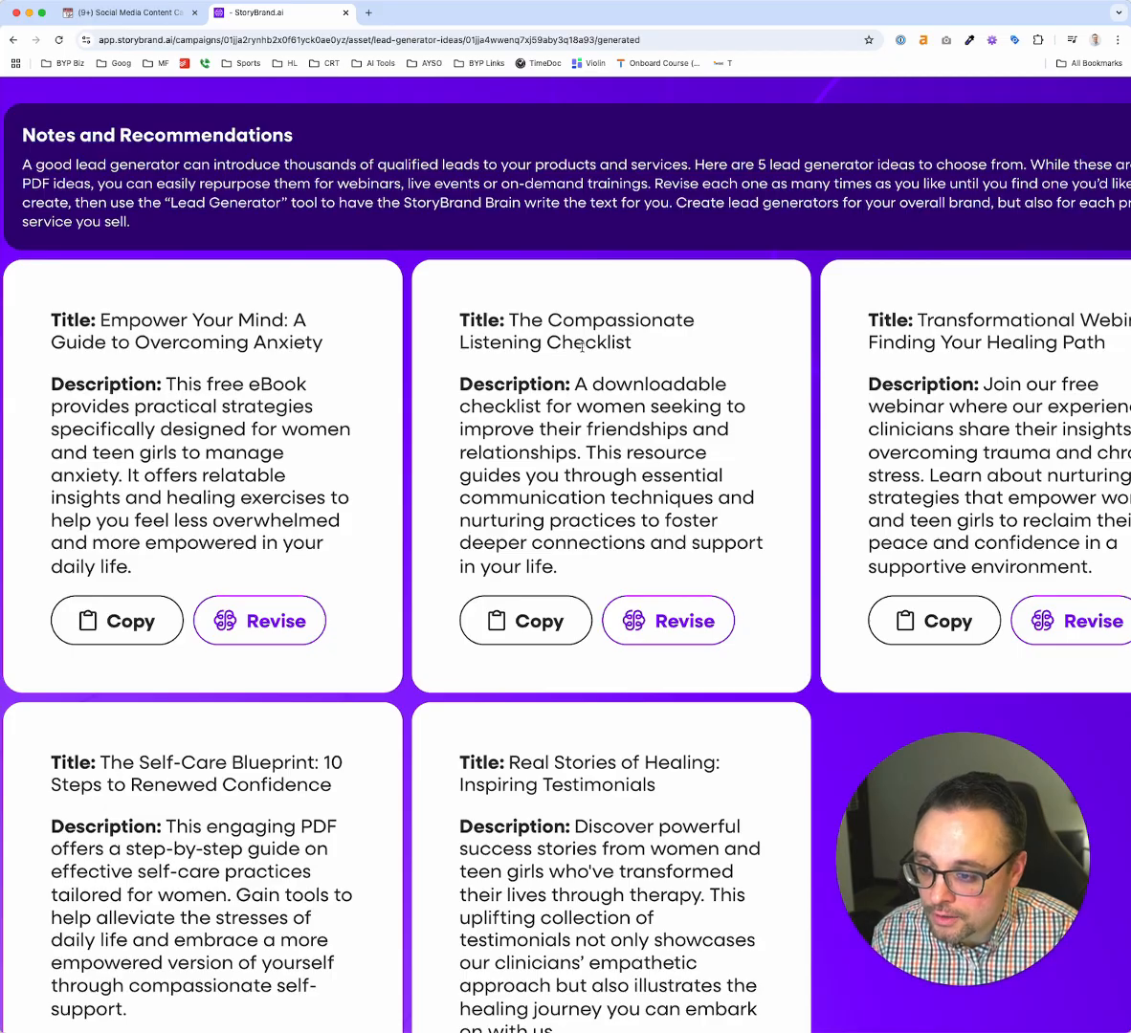
pyautogui.scroll(-1, 602, 446)
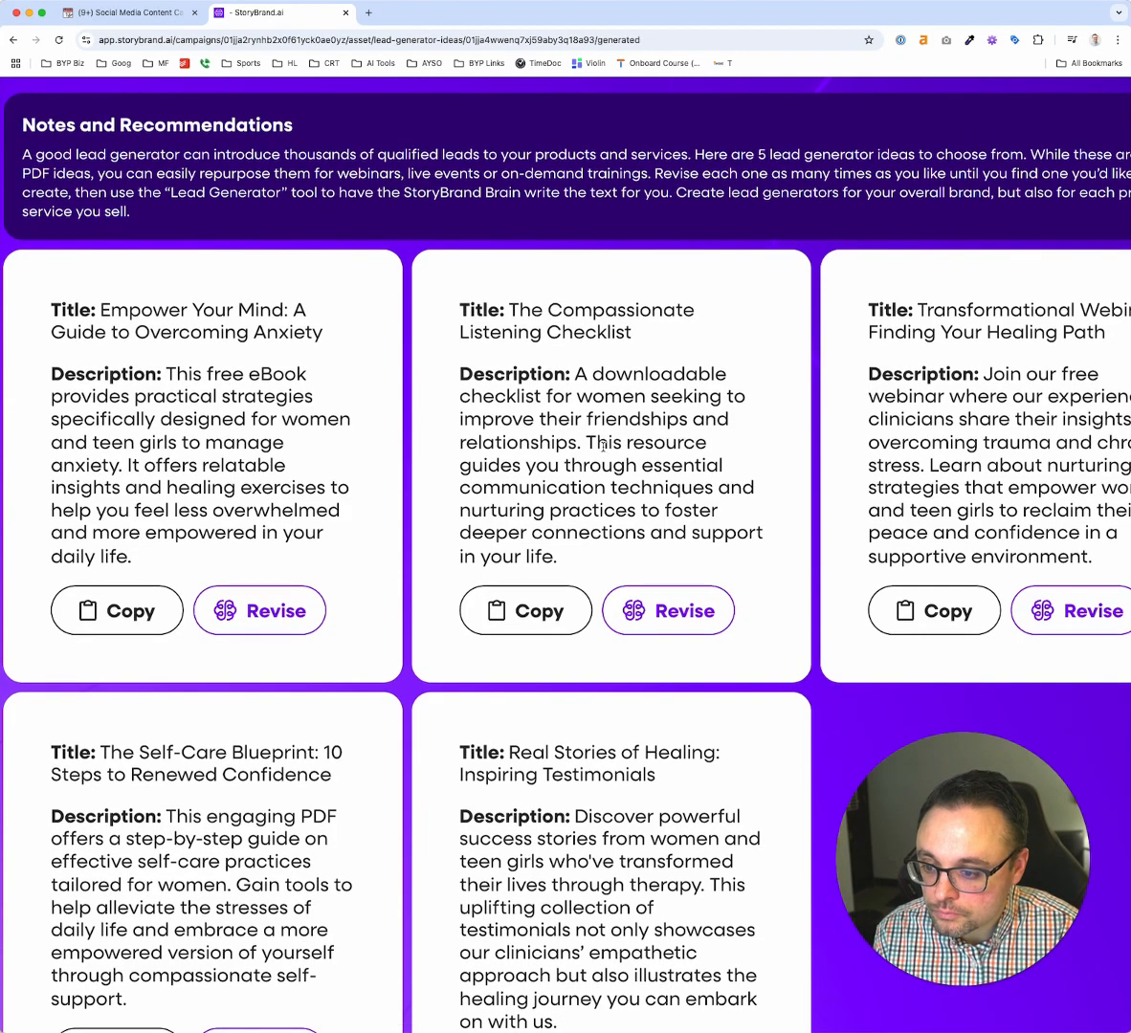
pyautogui.hscroll(5, 567, 424)
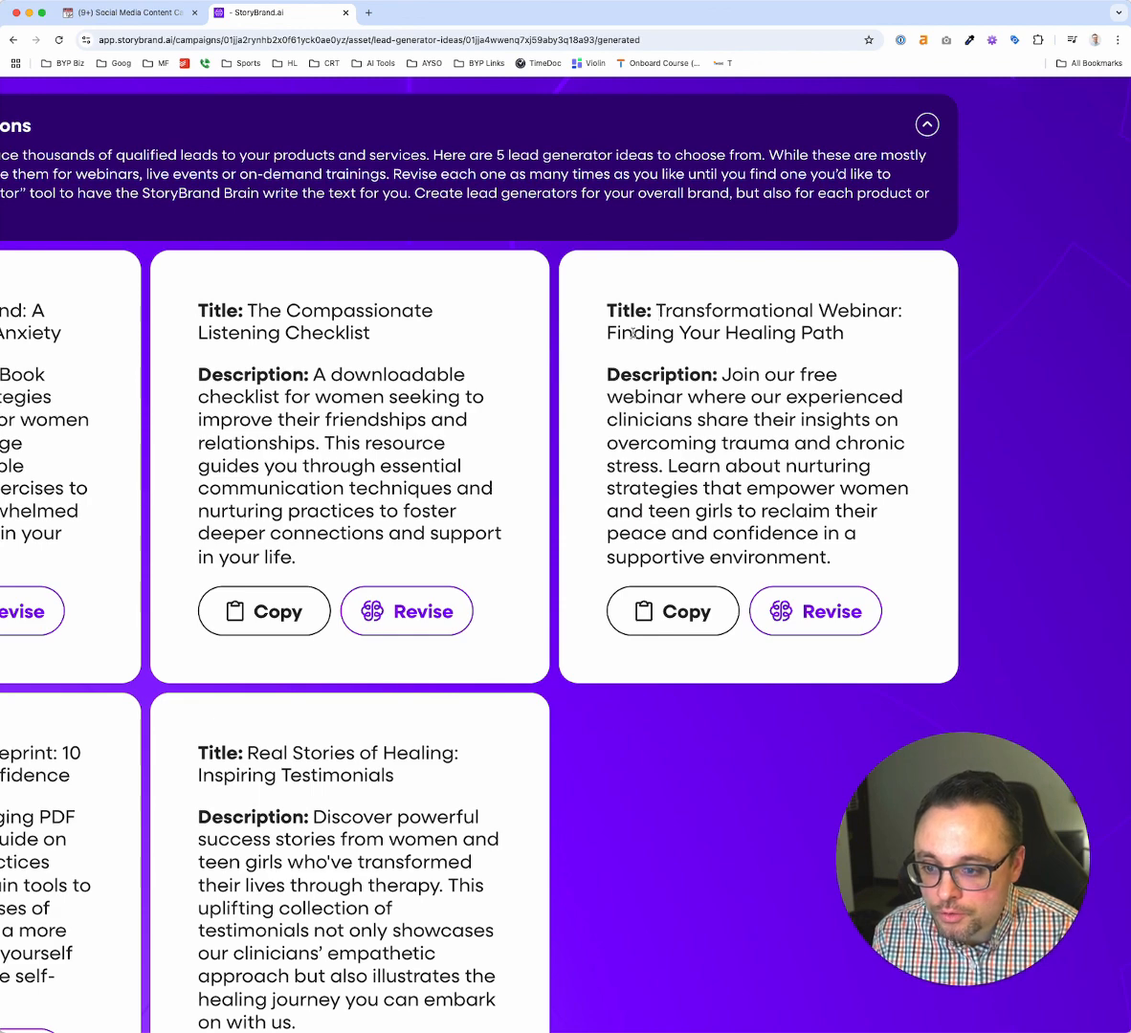
pyautogui.hscroll(-5, 622, 330)
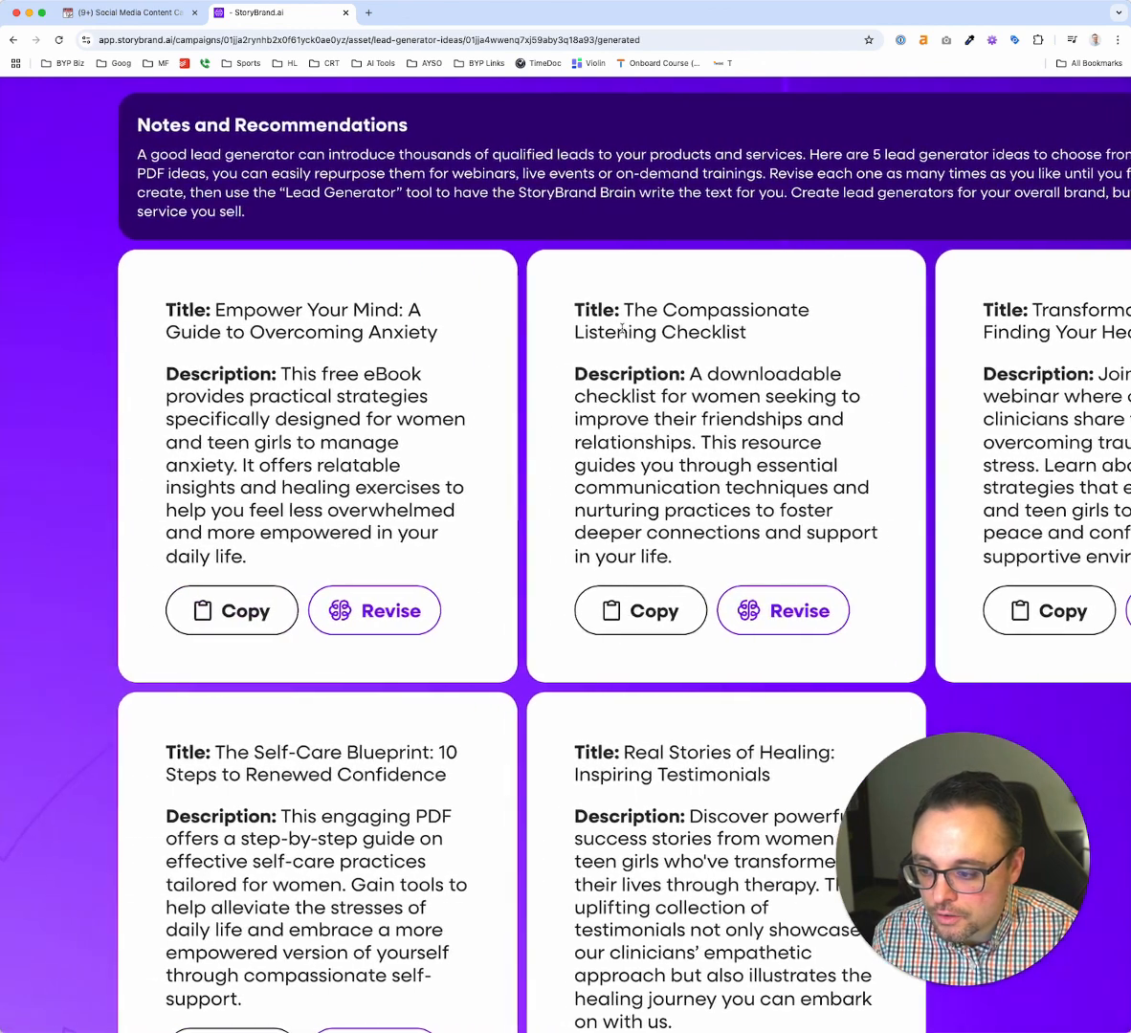
pyautogui.scroll(-3, 505, 407)
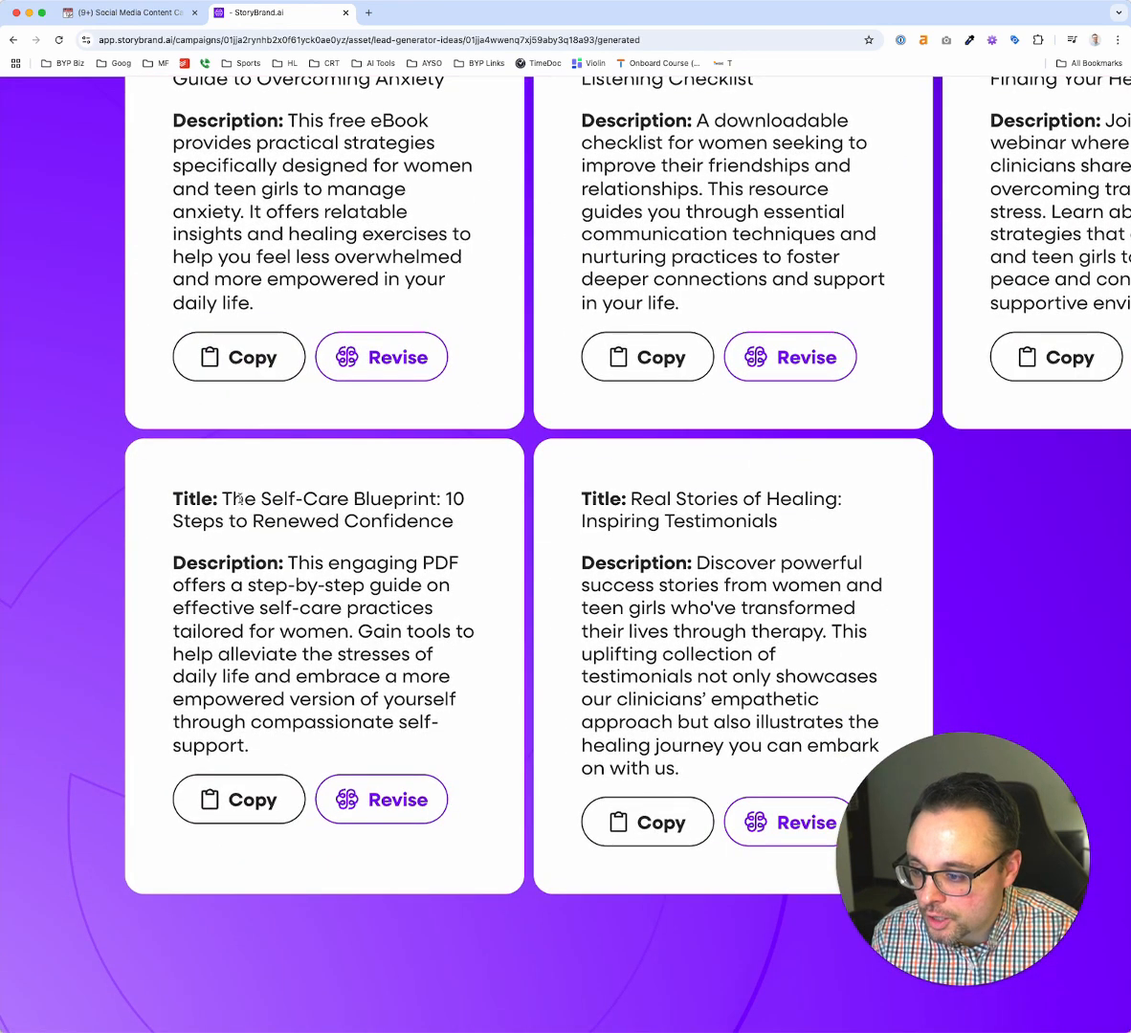
pyautogui.scroll(-2, 239, 497)
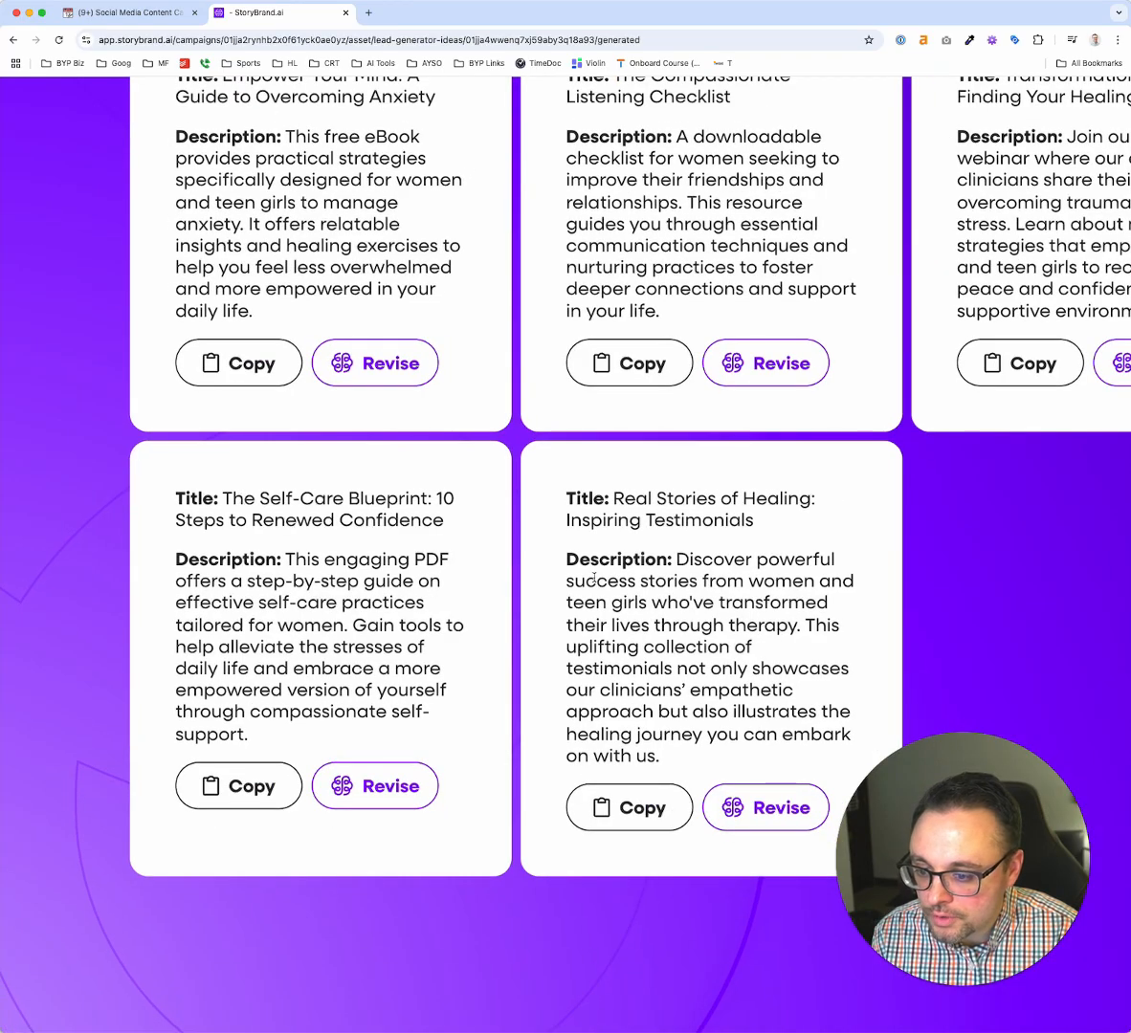
pyautogui.tripleClick(624, 522)
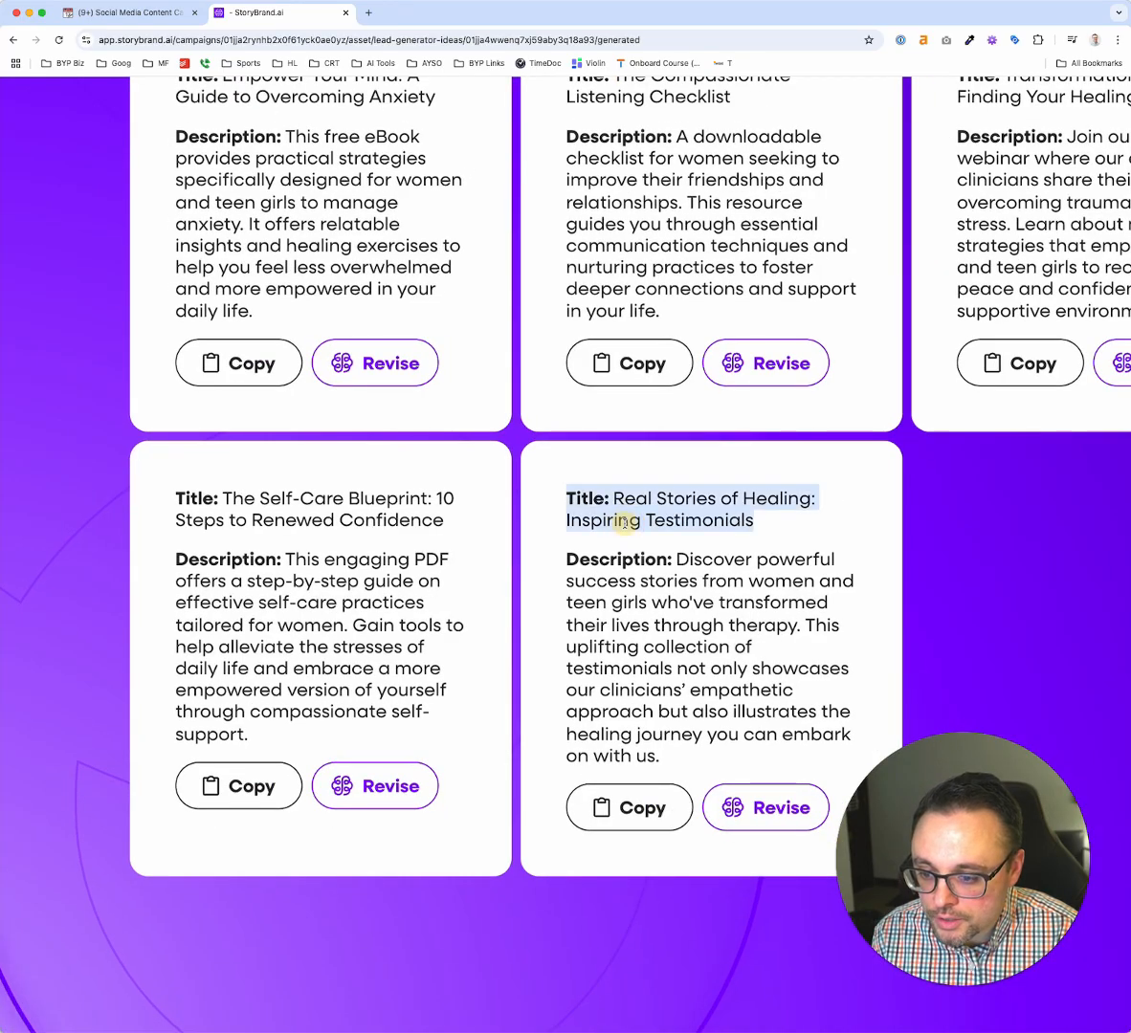
pyautogui.scroll(-5, 623, 523)
pyautogui.hscroll(2, 703, 407)
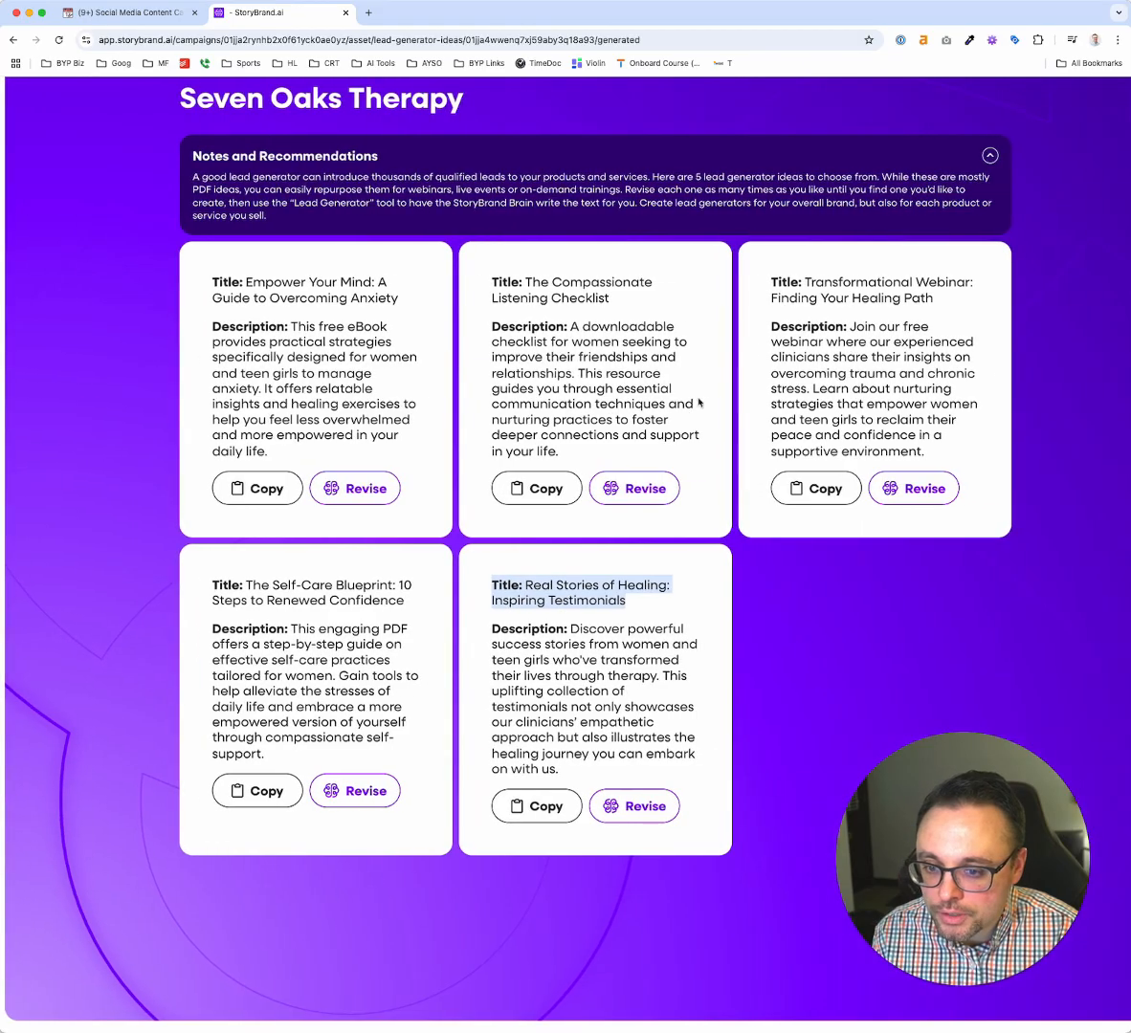
# Copy the lead generator idea titled "The Compassionate Listening Checklist"
pyautogui.moveTo(526, 283); pyautogui.dragTo(612, 300)
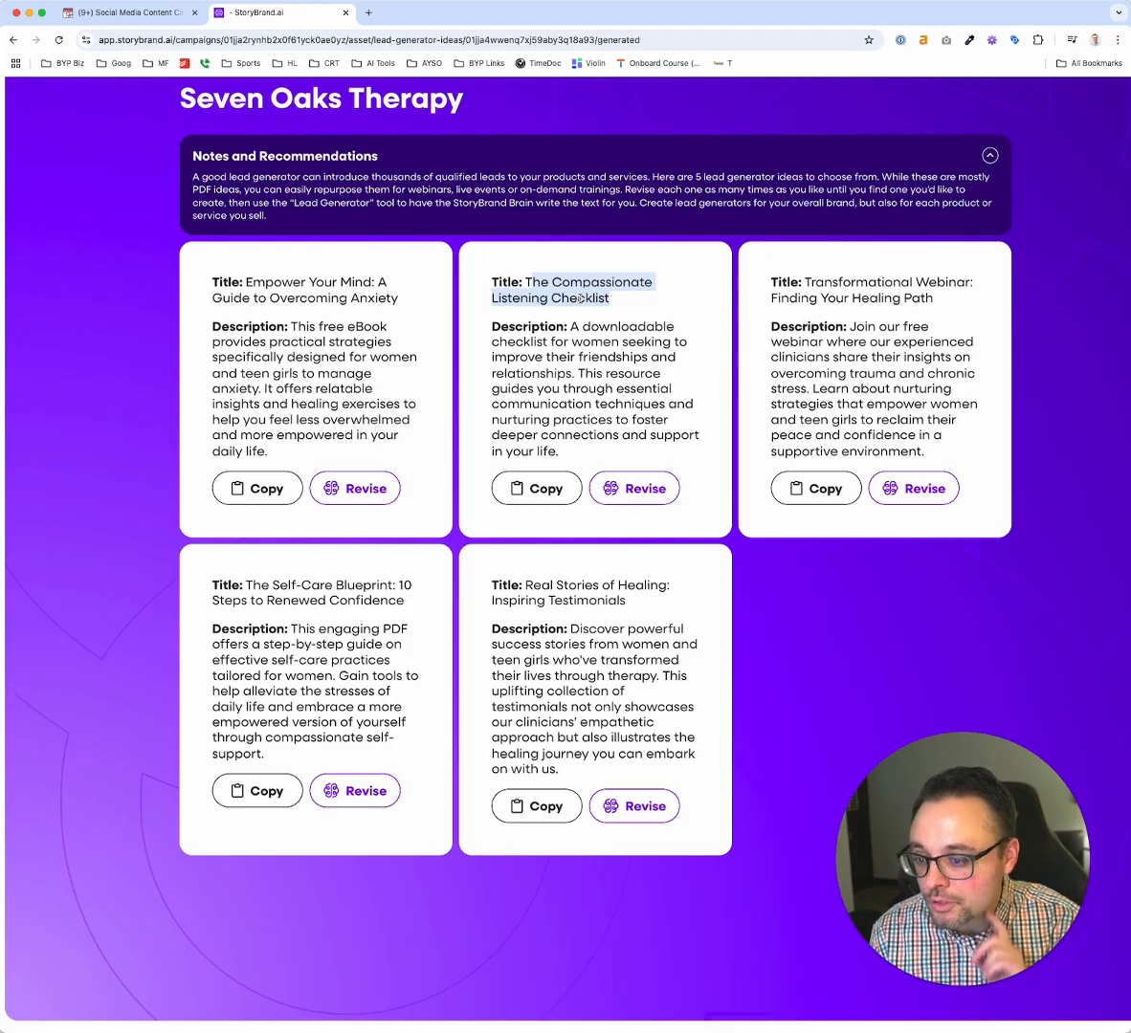
pyautogui.click(553, 494)
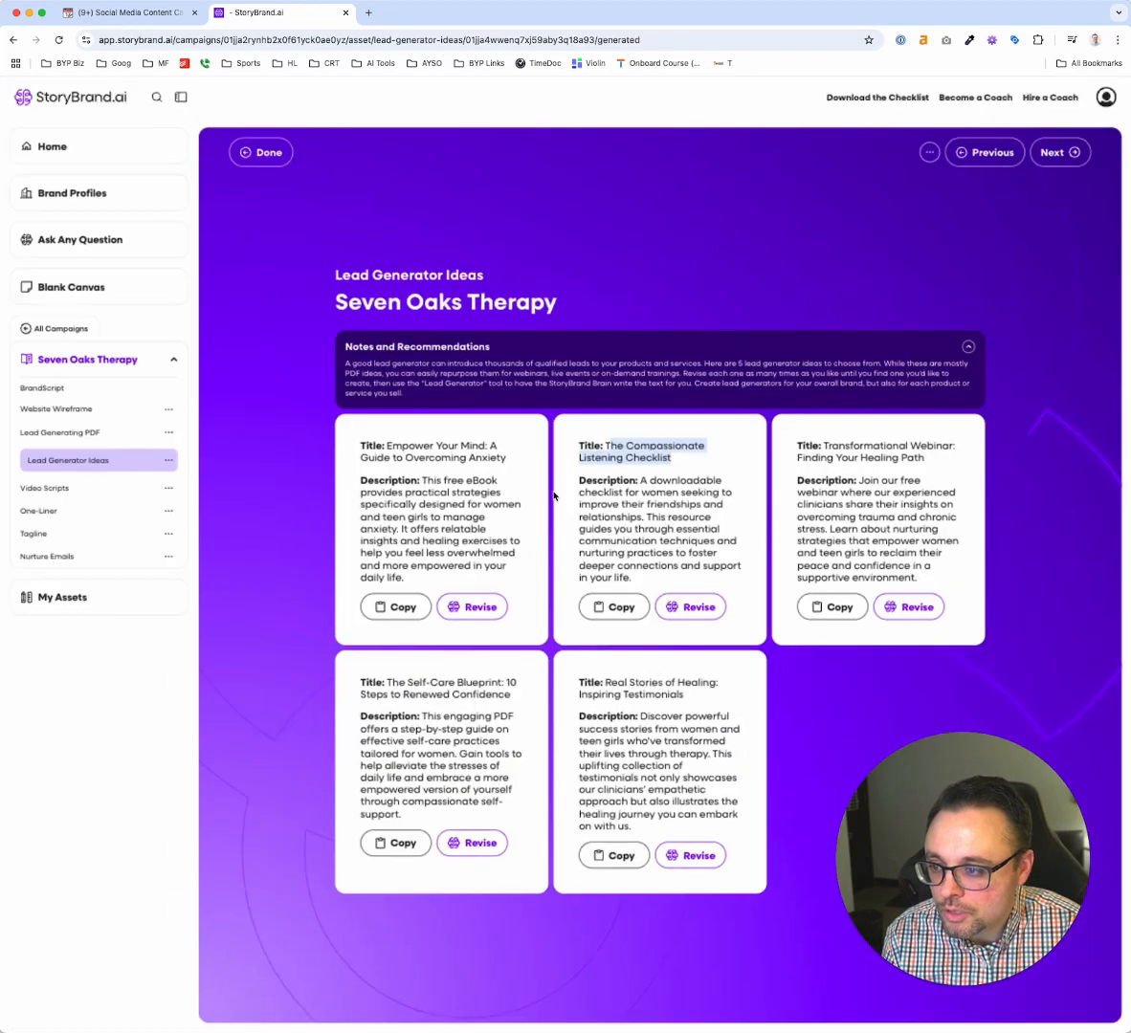
# Open a new blank canvas and ask the StoryBrand Brain to create a webinar outline with the copied title, "The Compassionate Listening Checklist"
pyautogui.click(74, 287)
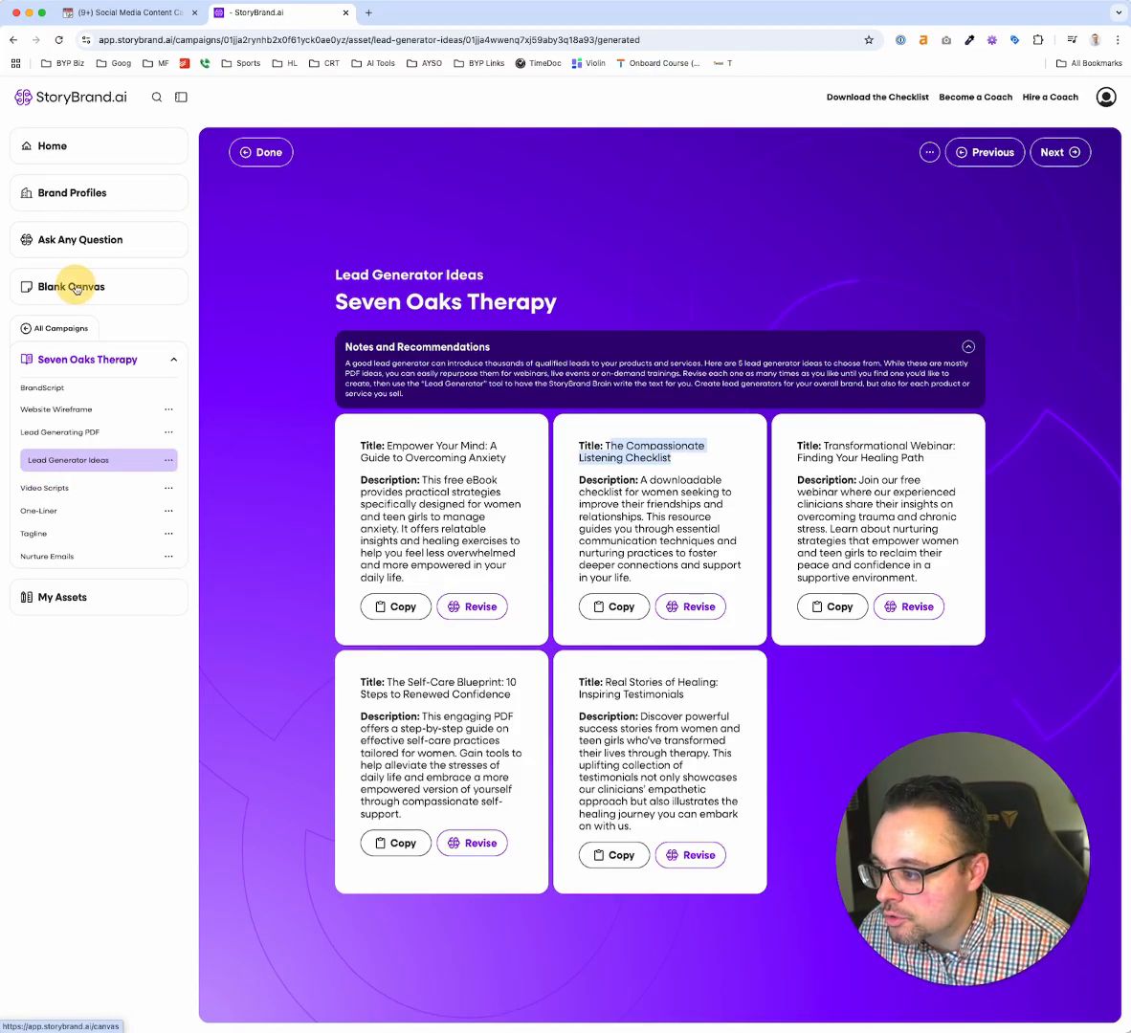
pyautogui.click(563, 392)
pyautogui.write('C')
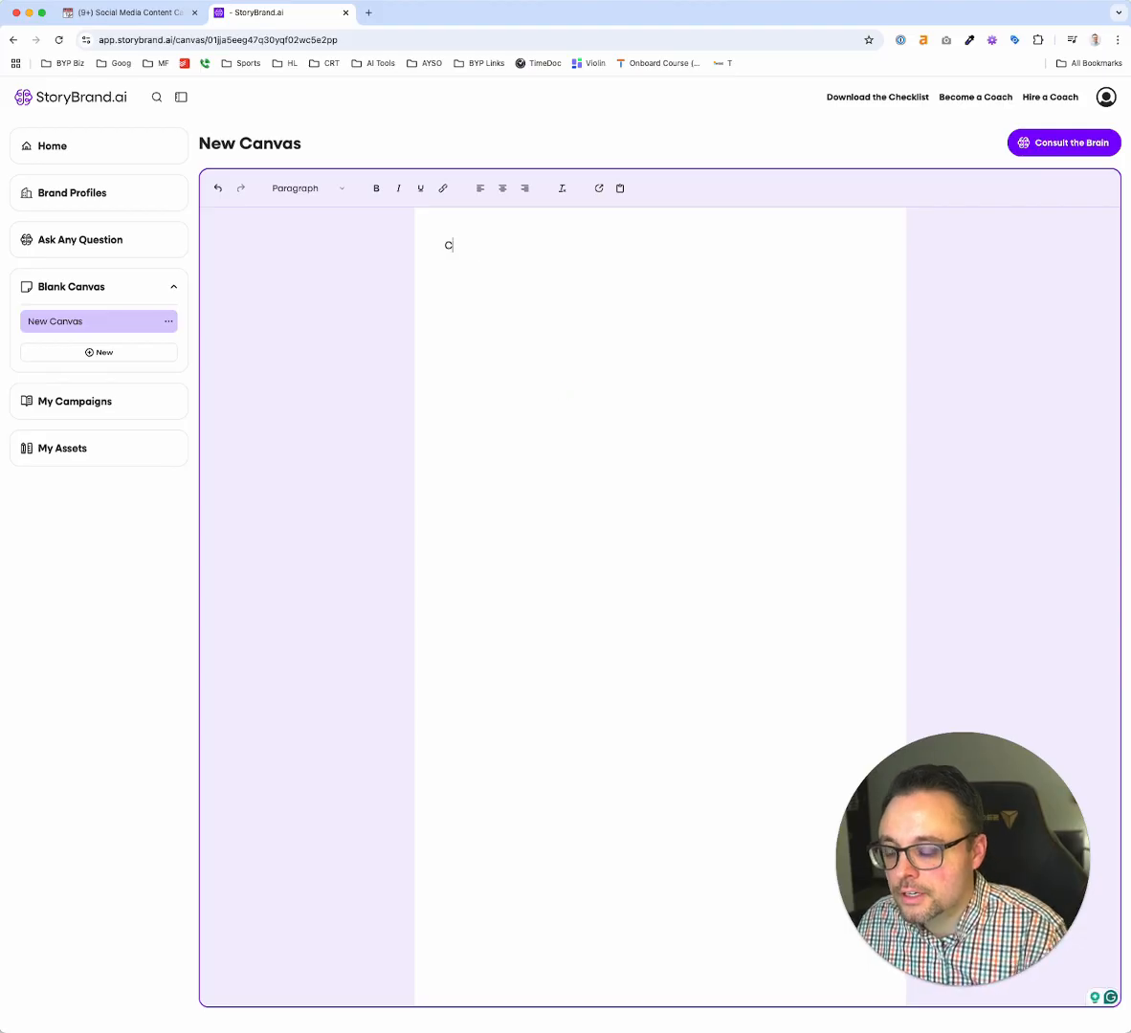
pyautogui.write('Can you crea')
pyautogui.write('te a wei')
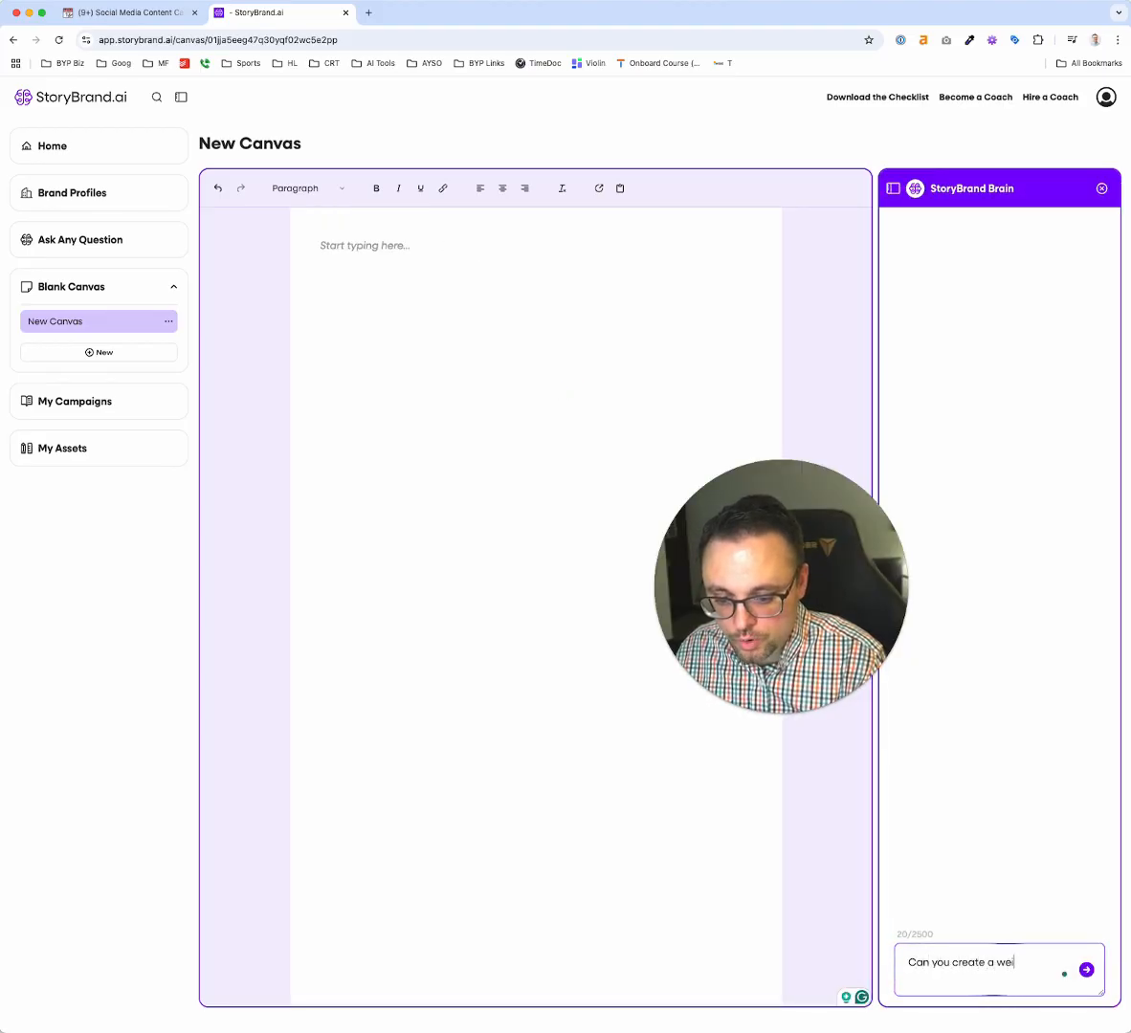
pyautogui.press('BackSpace')
pyautogui.write('binar outline ')
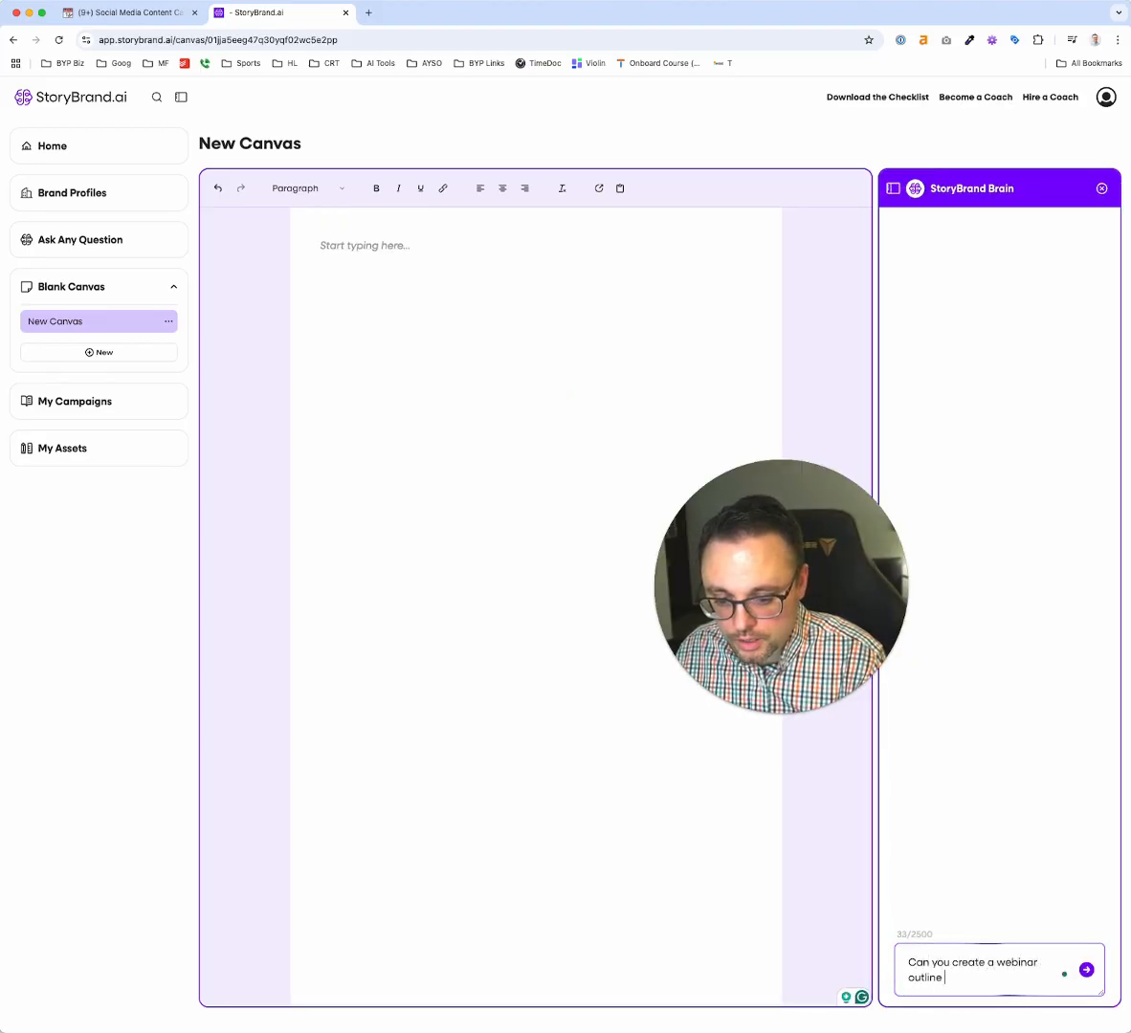
pyautogui.write('with this title:')
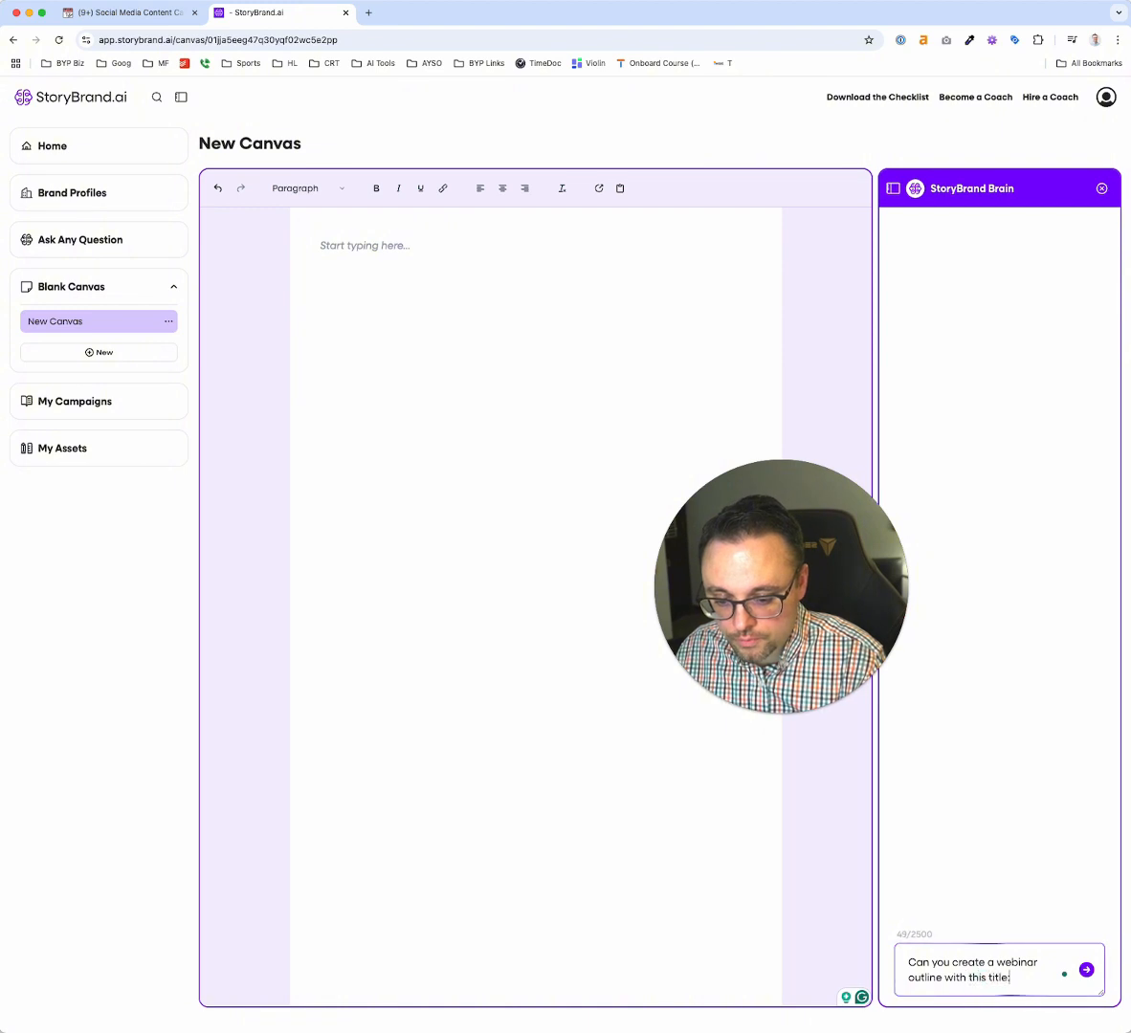
pyautogui.press('super+v')
pyautogui.press('Return')
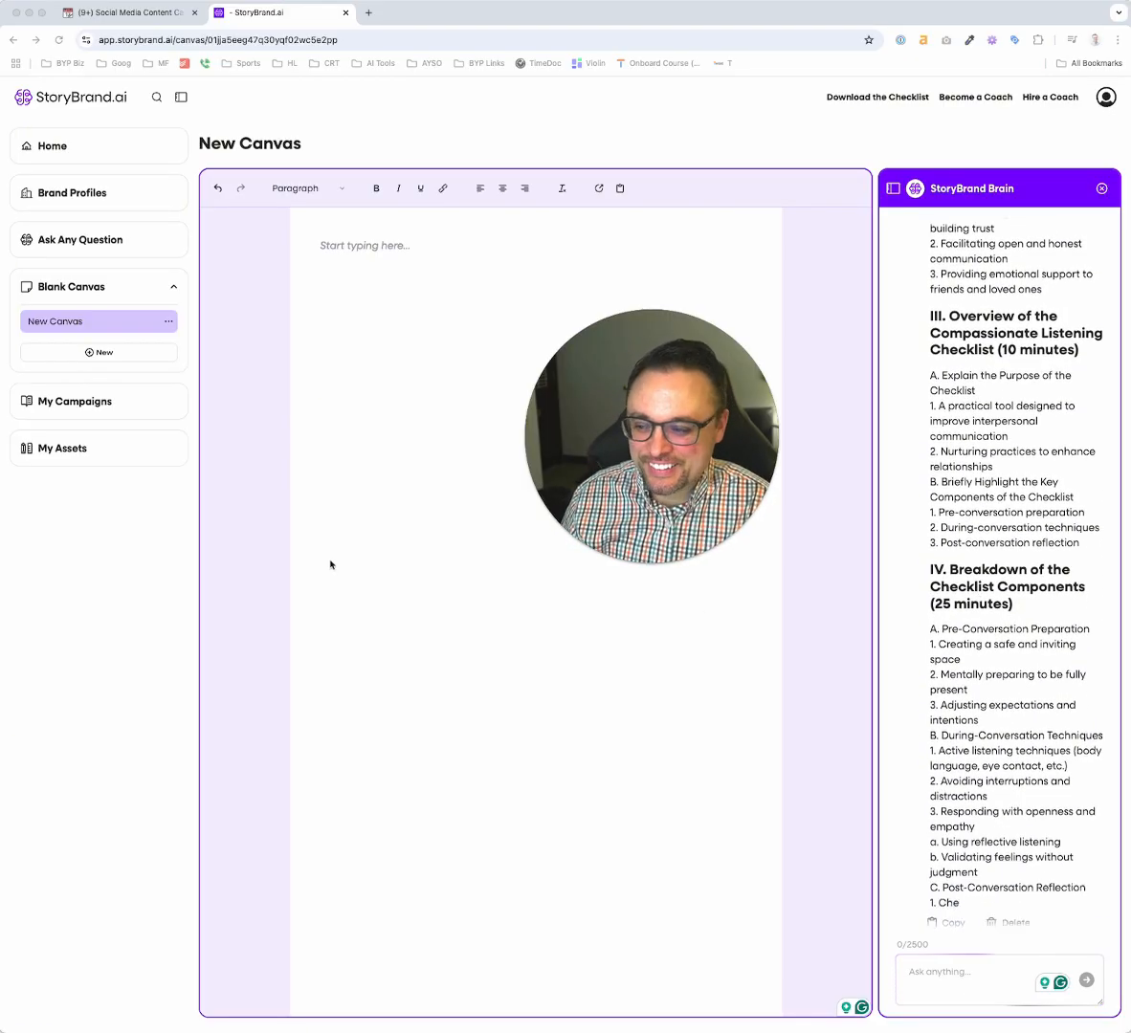
# Copy the StoryBrand Brain's full webinar outline into the canvas and look over its sections
pyautogui.click(404, 268)
pyautogui.hotkey('ctrl', 'v')
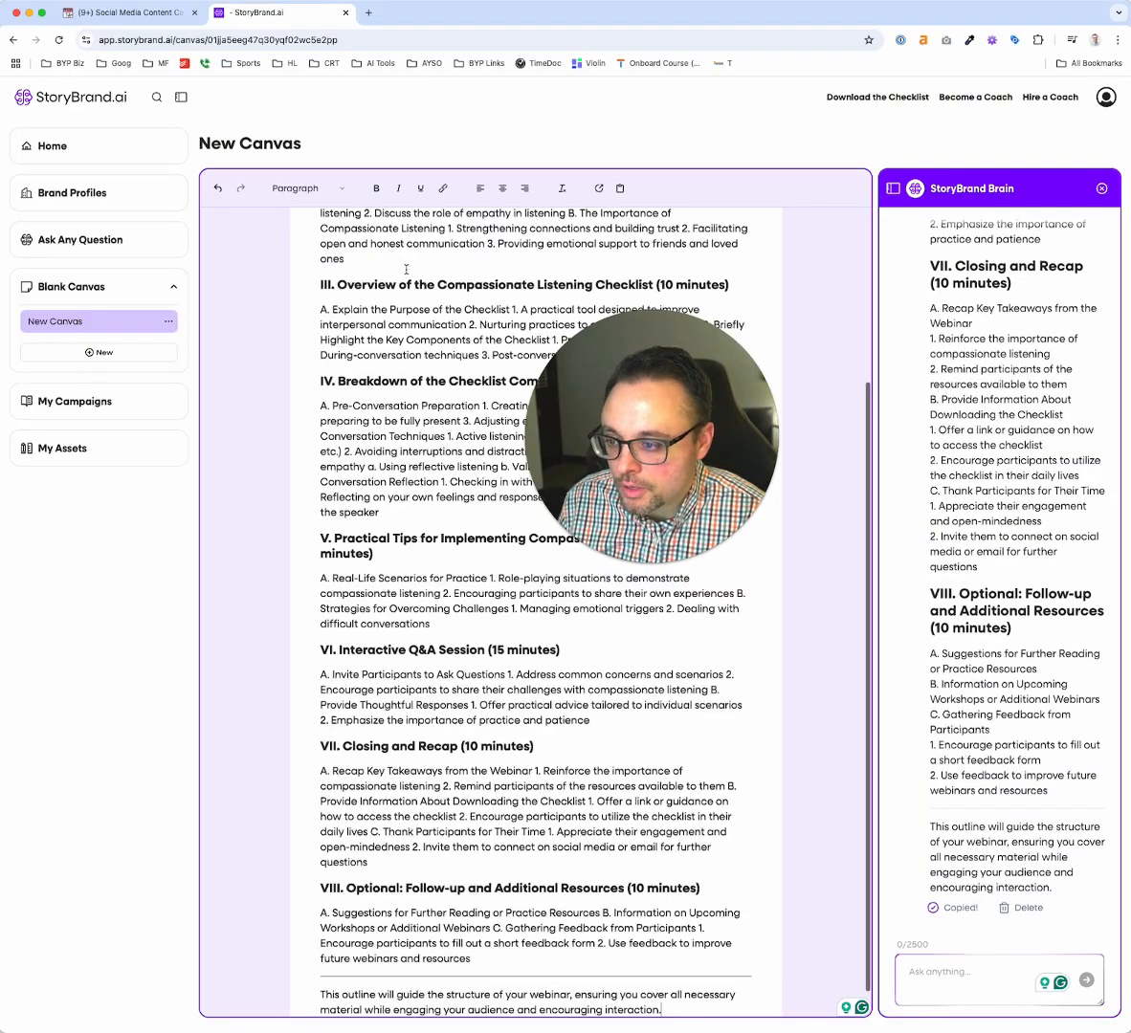
pyautogui.scroll(3, 406, 269)
pyautogui.moveTo(670, 368); pyautogui.dragTo(966, 195)
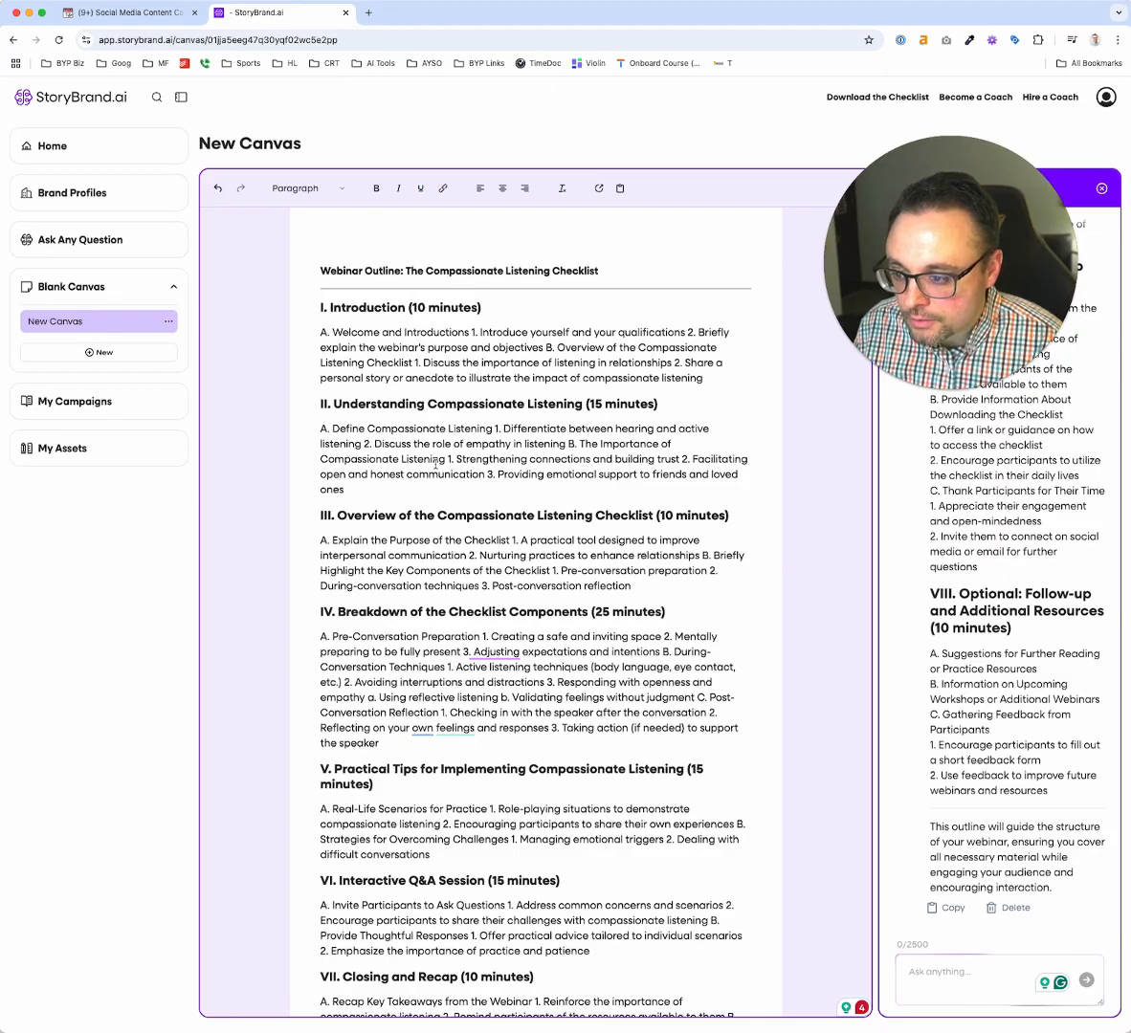
pyautogui.scroll(-3, 435, 464)
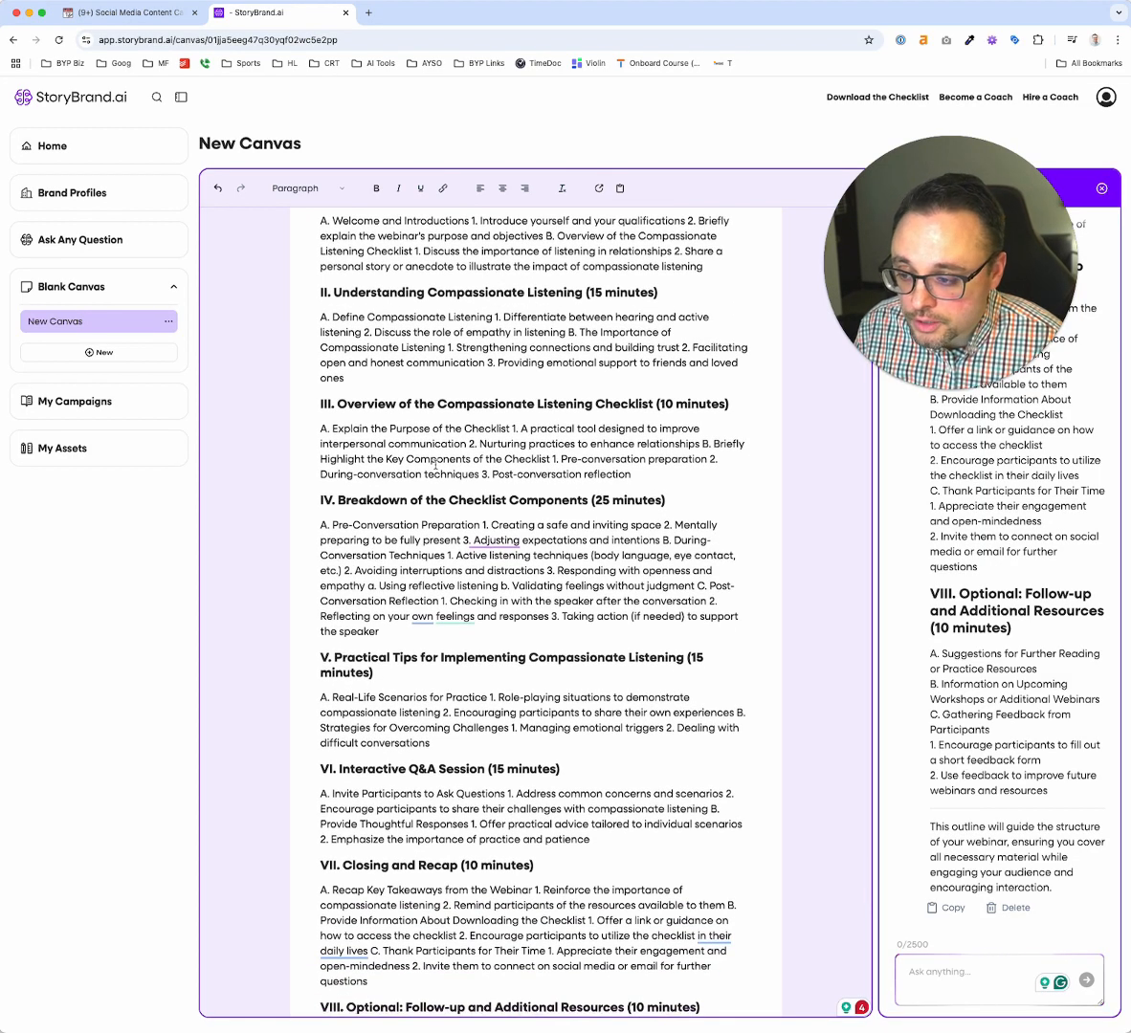
# Ask the StoryBrand Brain: "Could you shorten this to a 30 minute webinar and just leave in the tactical and practice advice that we should give?"
pyautogui.click(933, 966)
pyautogui.write('Could you s')
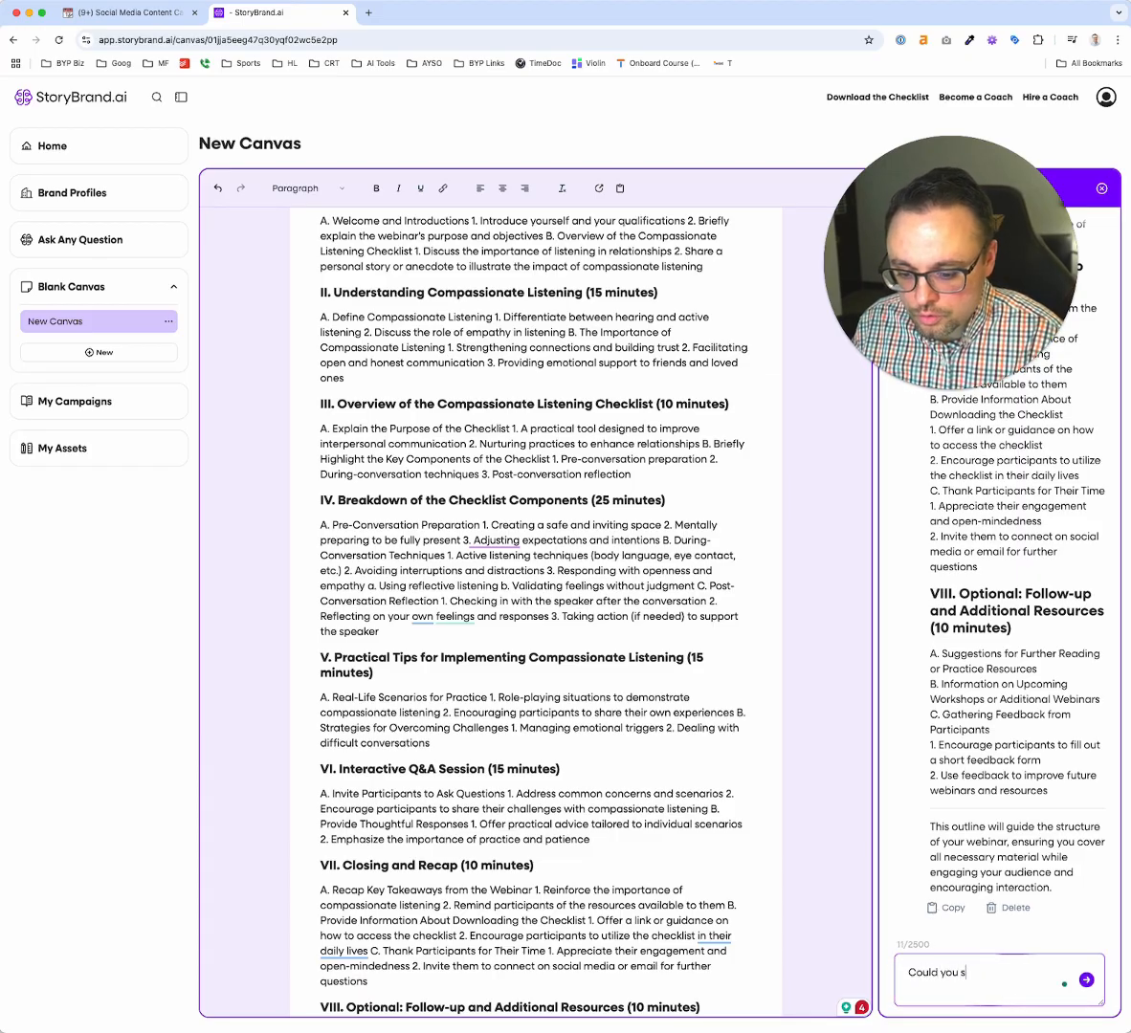
pyautogui.write('horten thi')
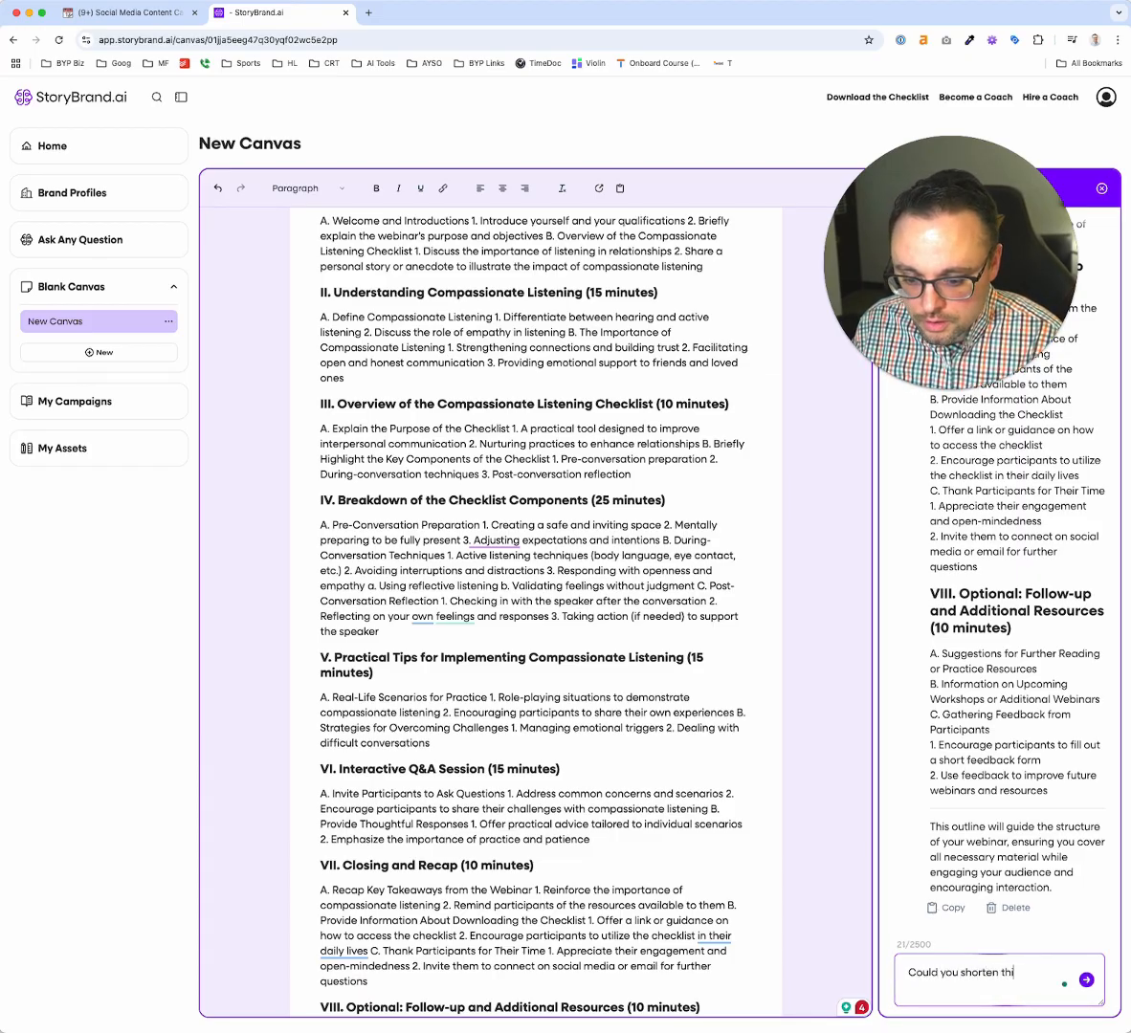
pyautogui.write('s to a 30 min')
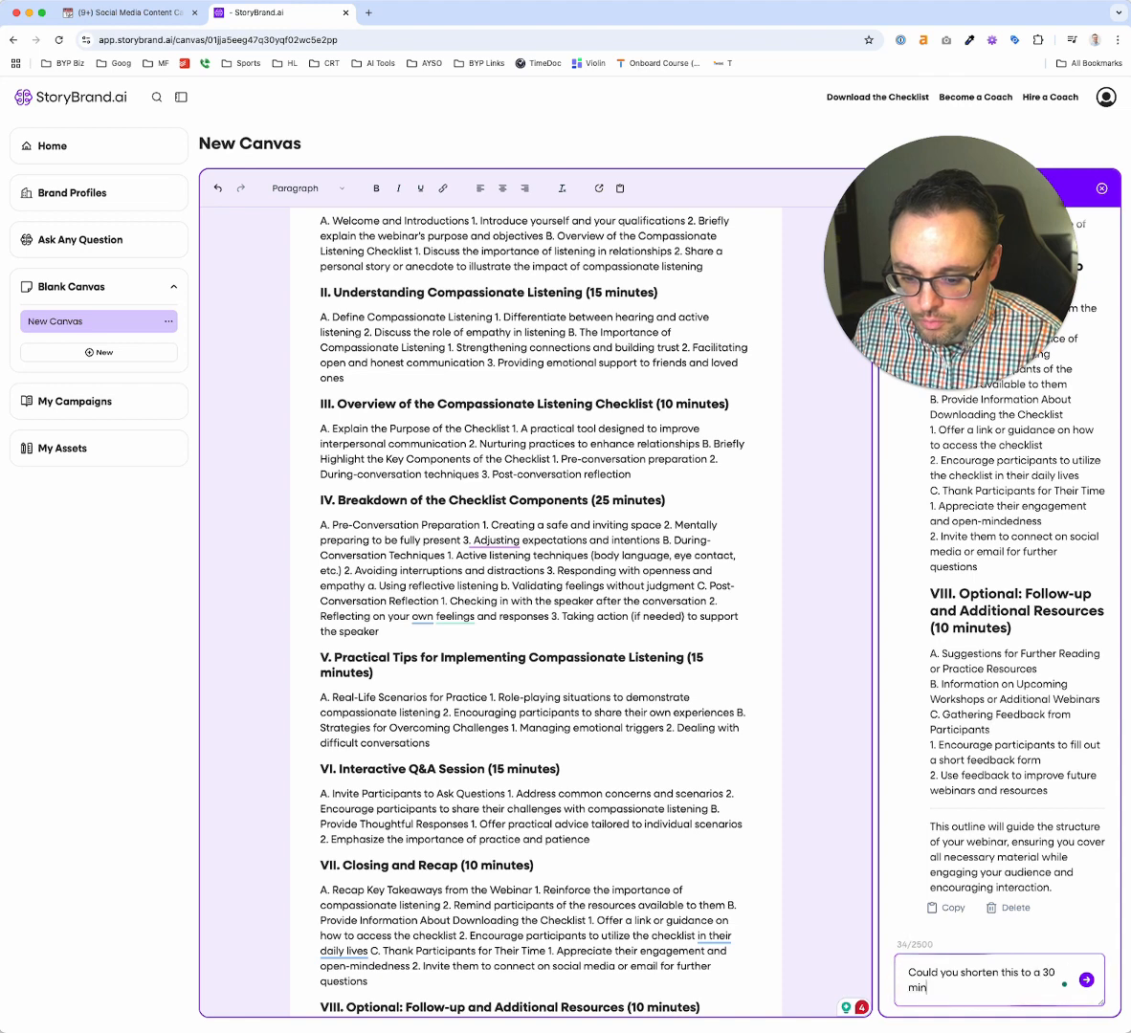
pyautogui.write('ute webinar')
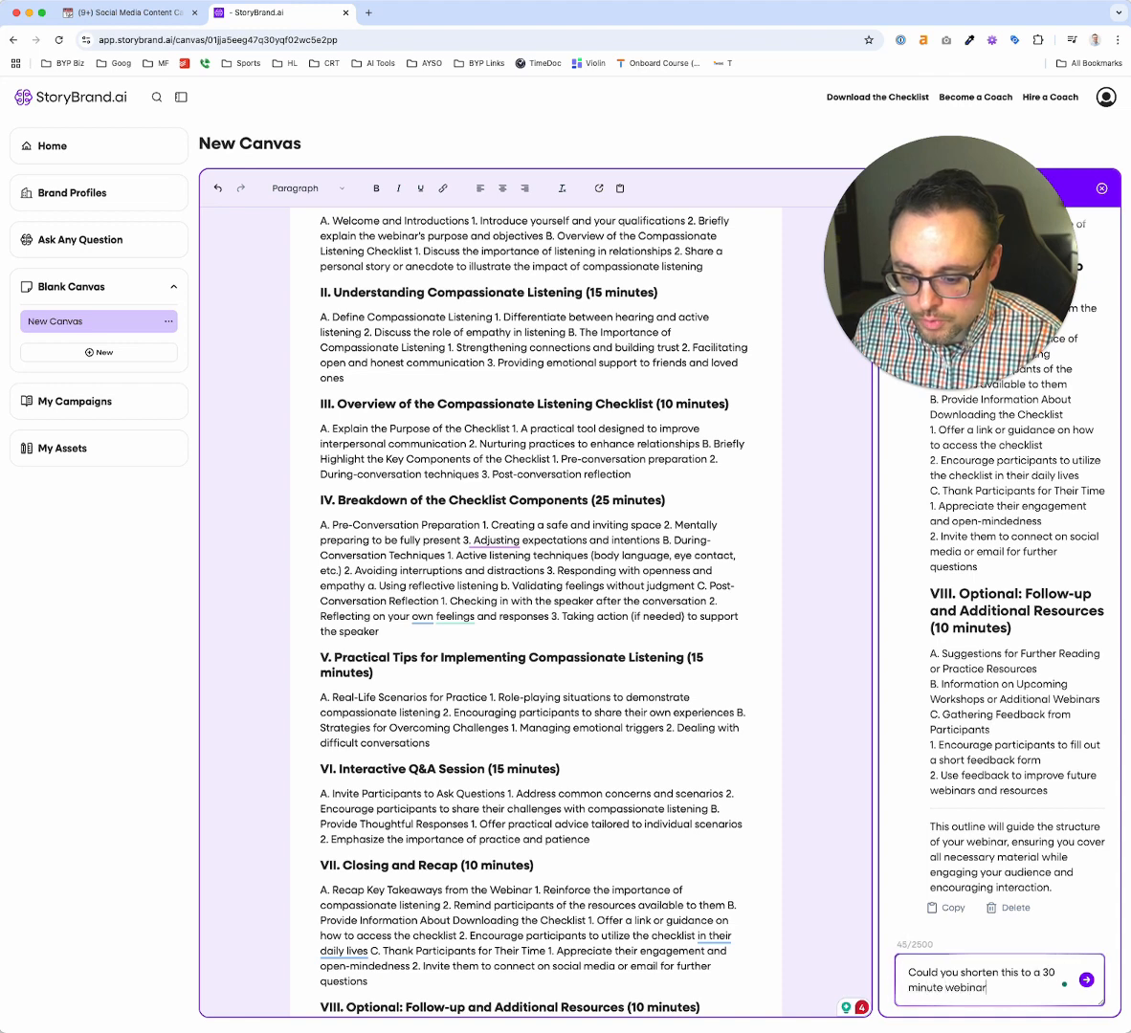
pyautogui.write(' and just leave in t')
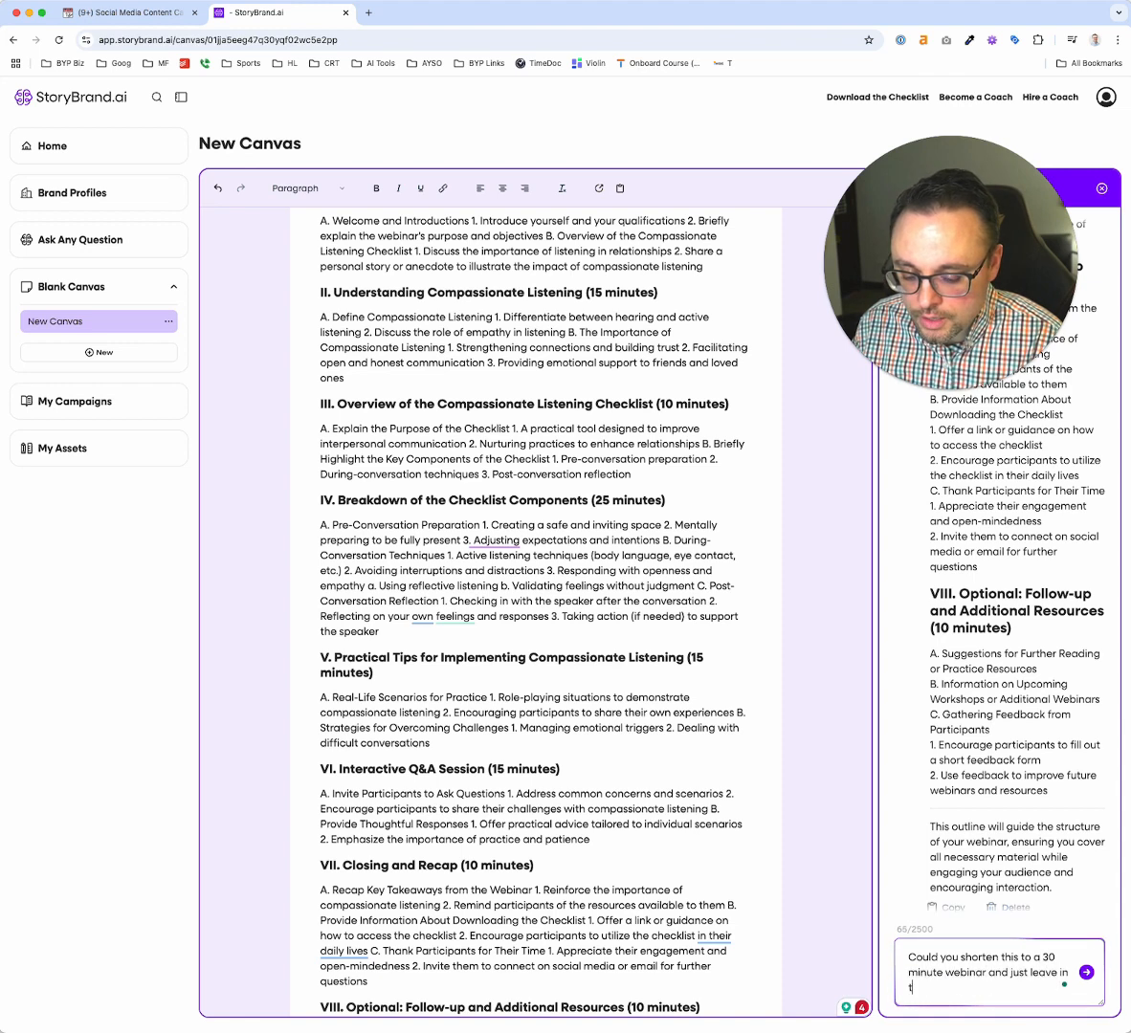
pyautogui.press('BackSpace')
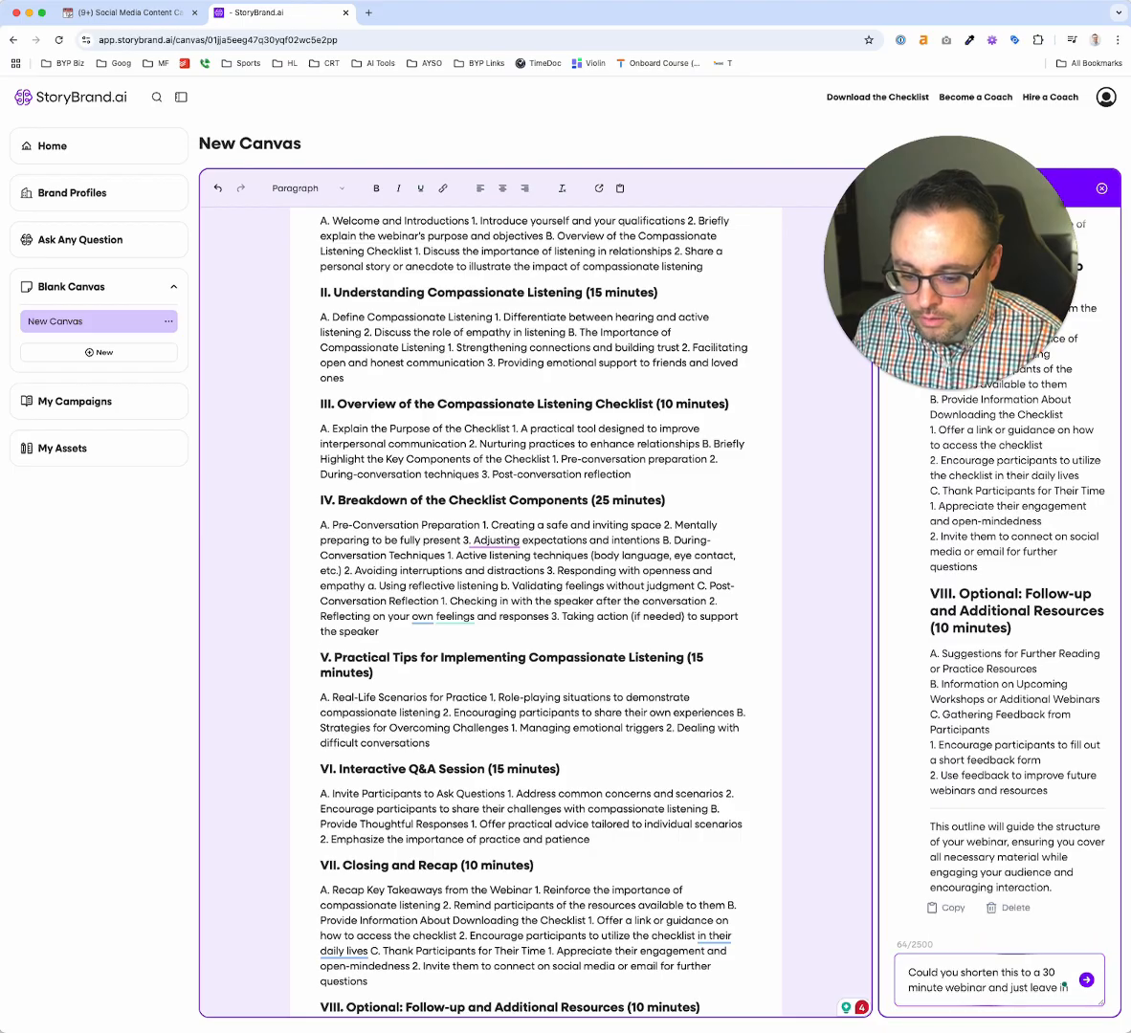
pyautogui.write('the tac')
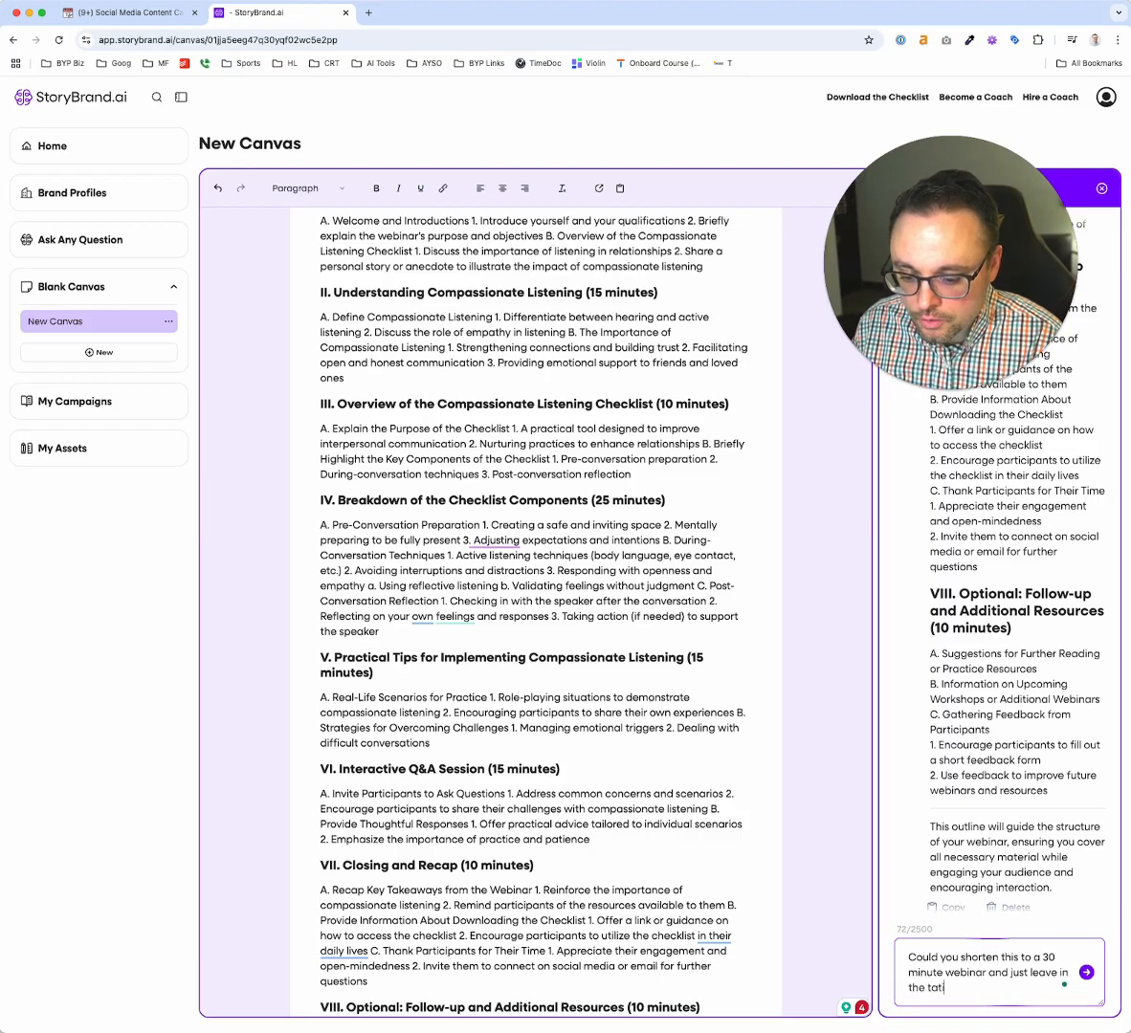
pyautogui.write('tical and practice')
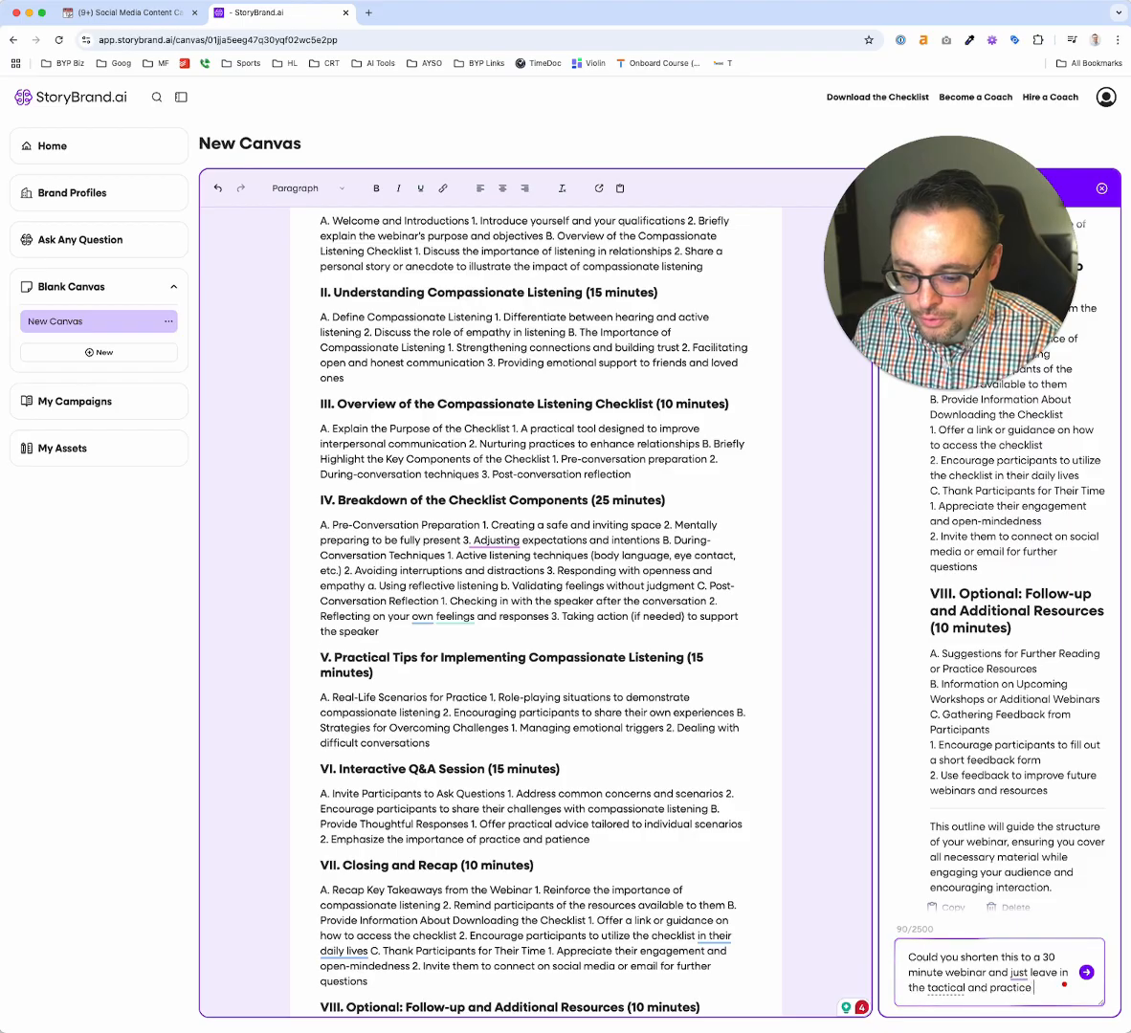
pyautogui.write(' advice that')
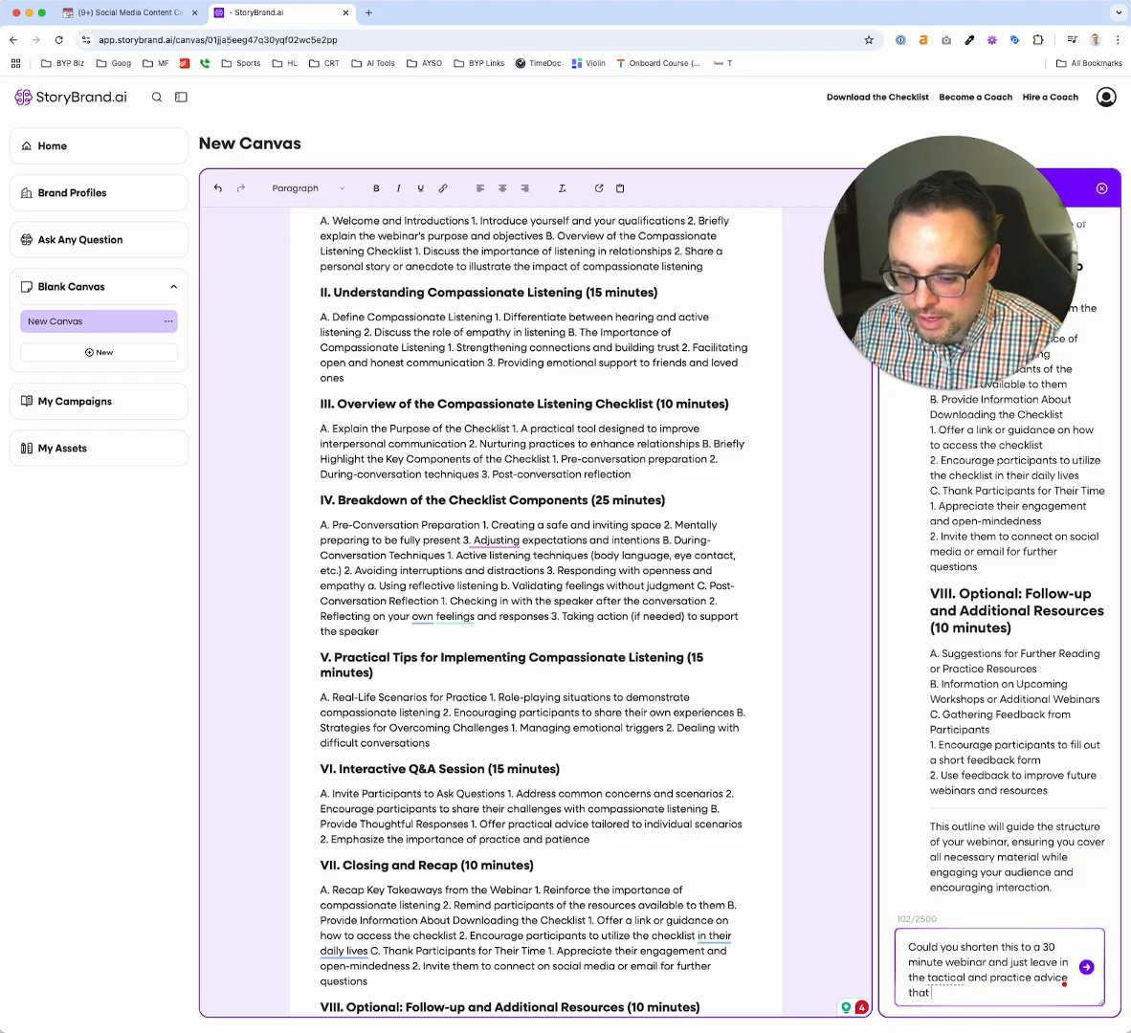
pyautogui.write(' we should give?')
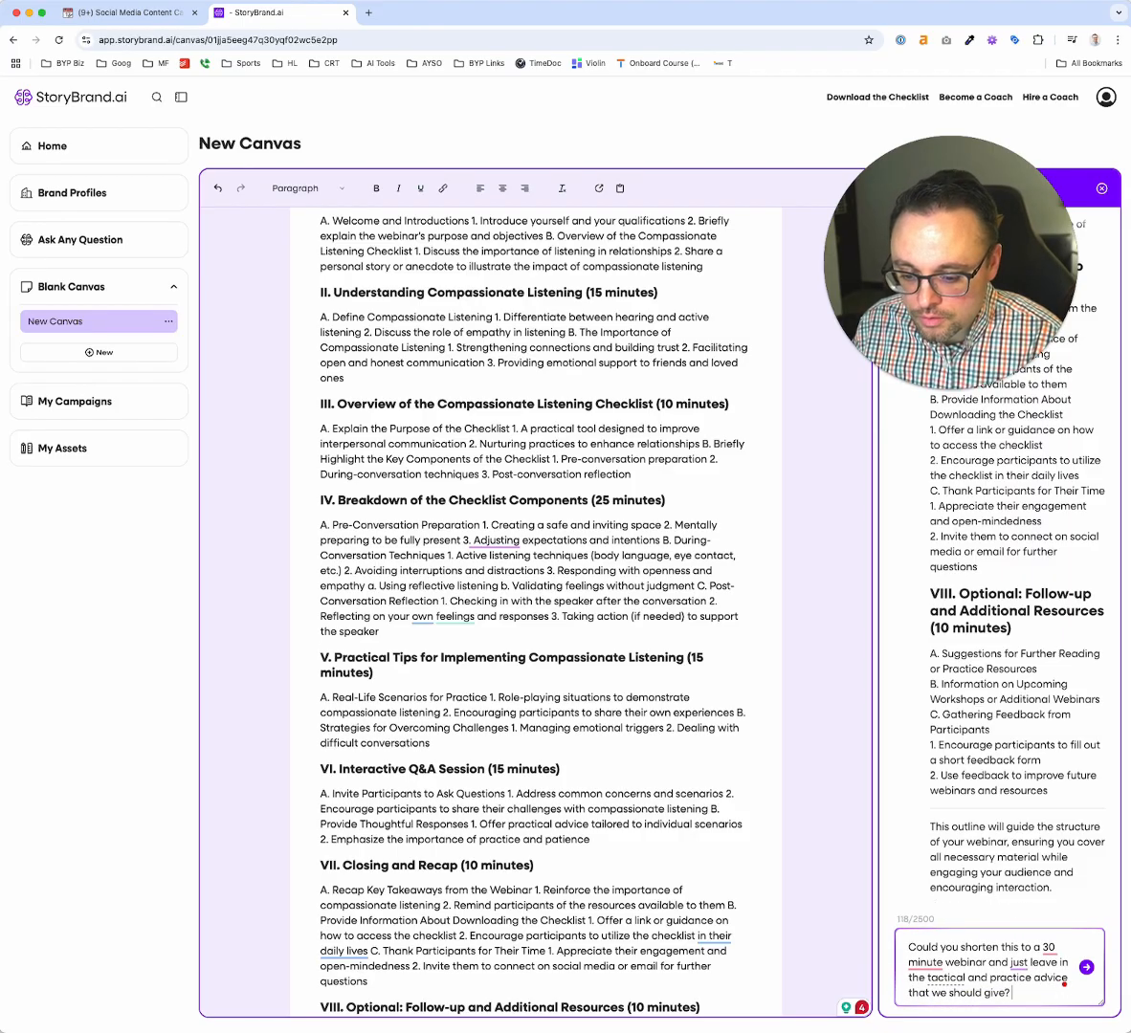
pyautogui.press('Return')
# In Section IV of the canvas outline, put "A. Pre-Conversation Preparation" and its items 1 and 2 on separate lines
pyautogui.scroll(3, 535, 483)
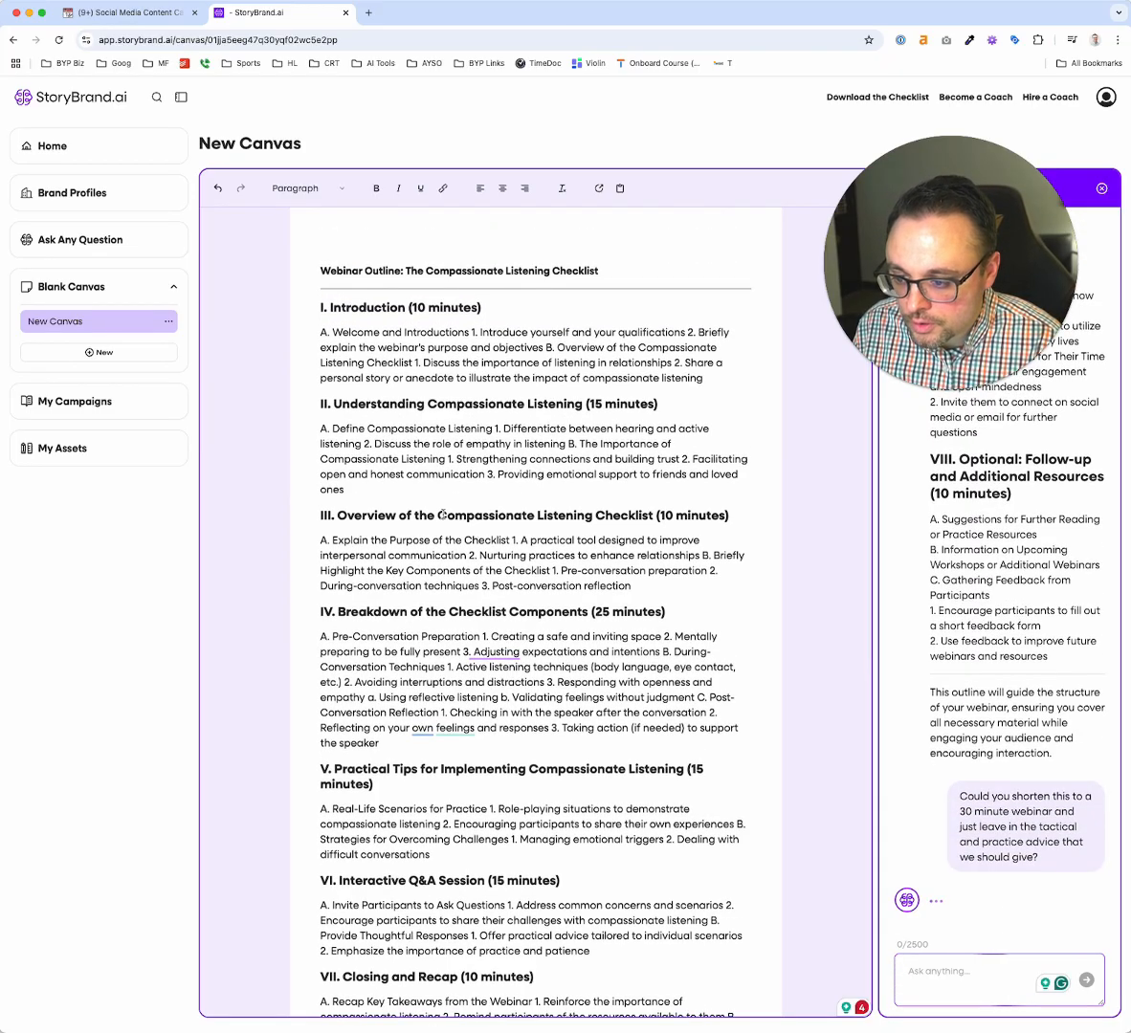
pyautogui.scroll(-4, 443, 515)
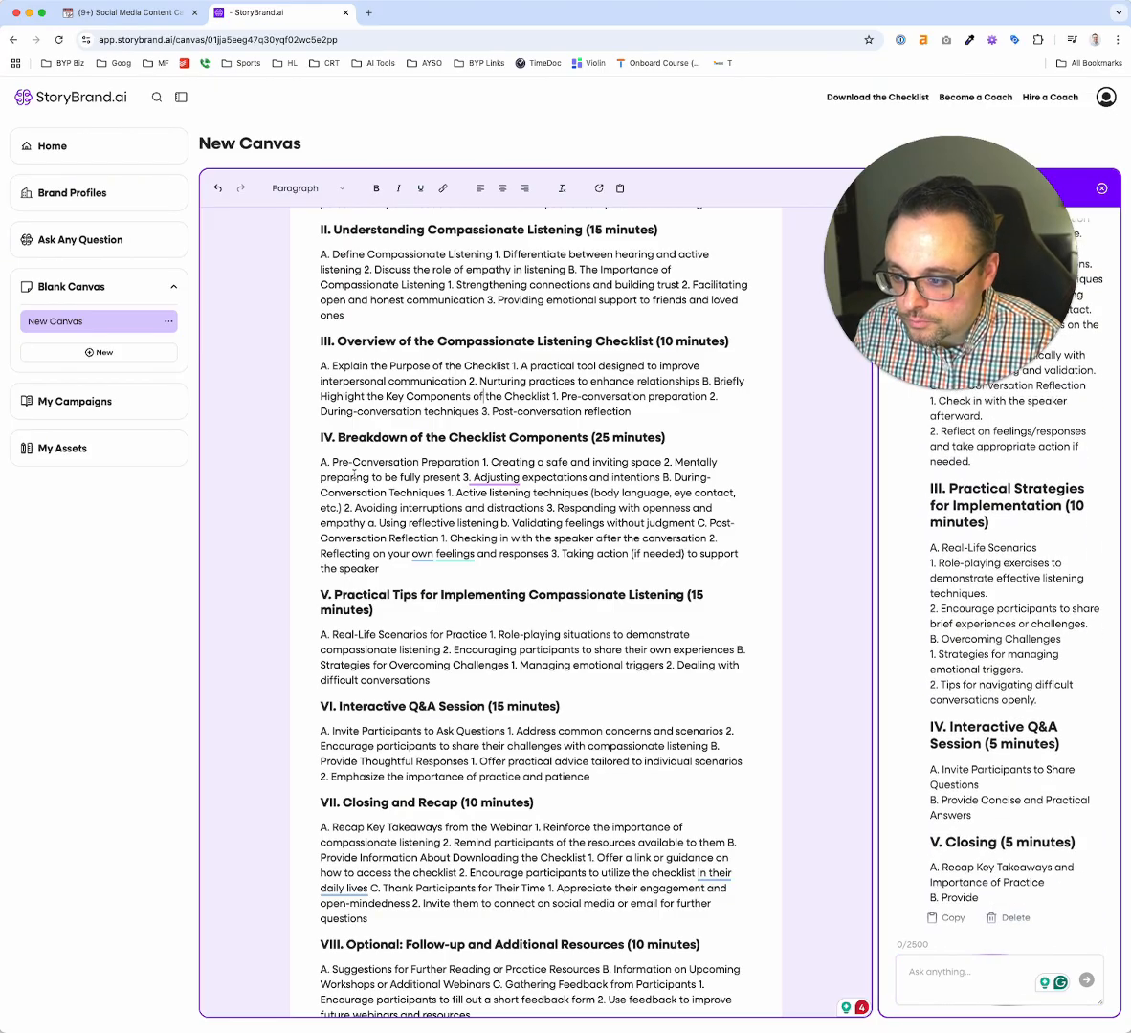
pyautogui.moveTo(331, 462); pyautogui.dragTo(474, 464)
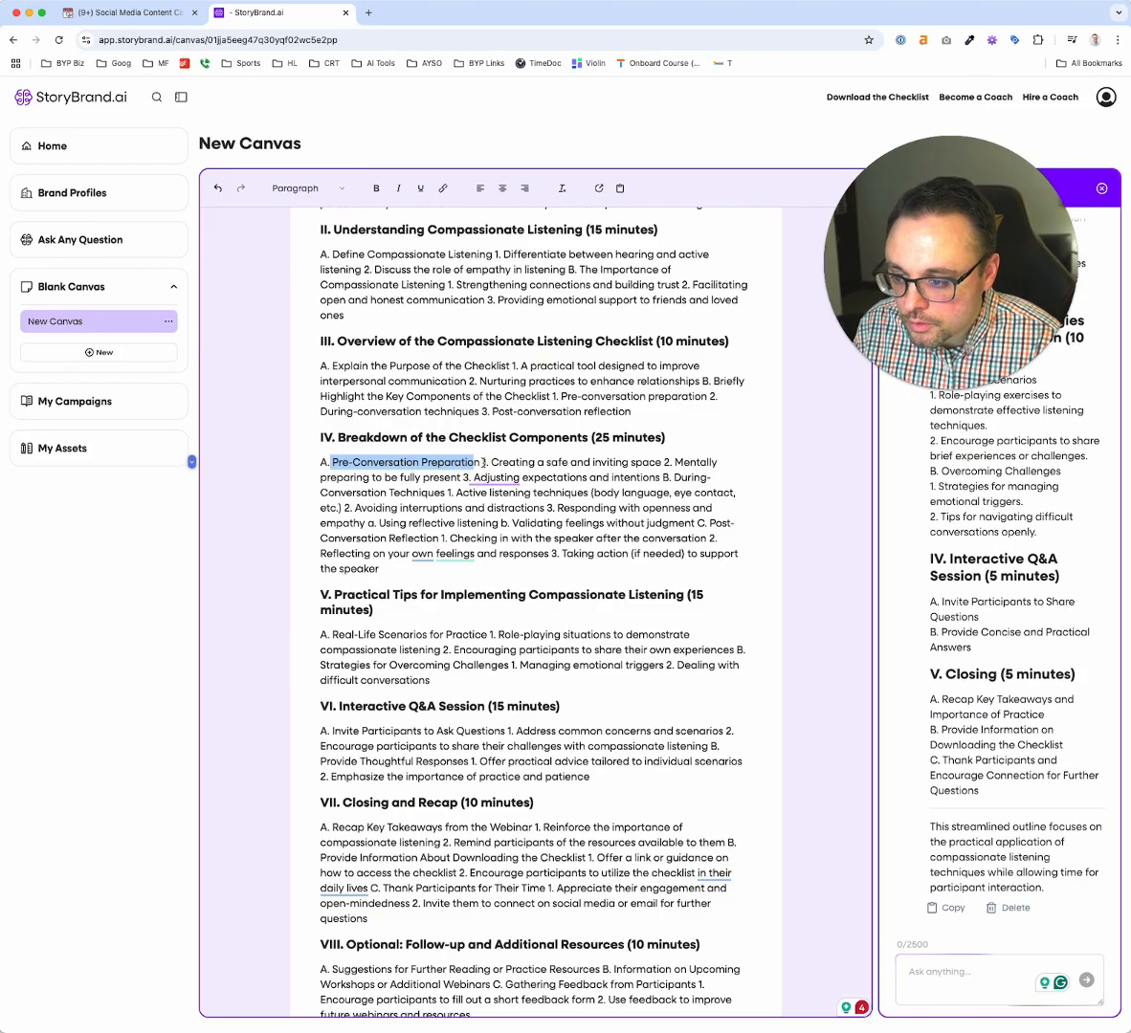
pyautogui.click(477, 463)
pyautogui.press('Return')
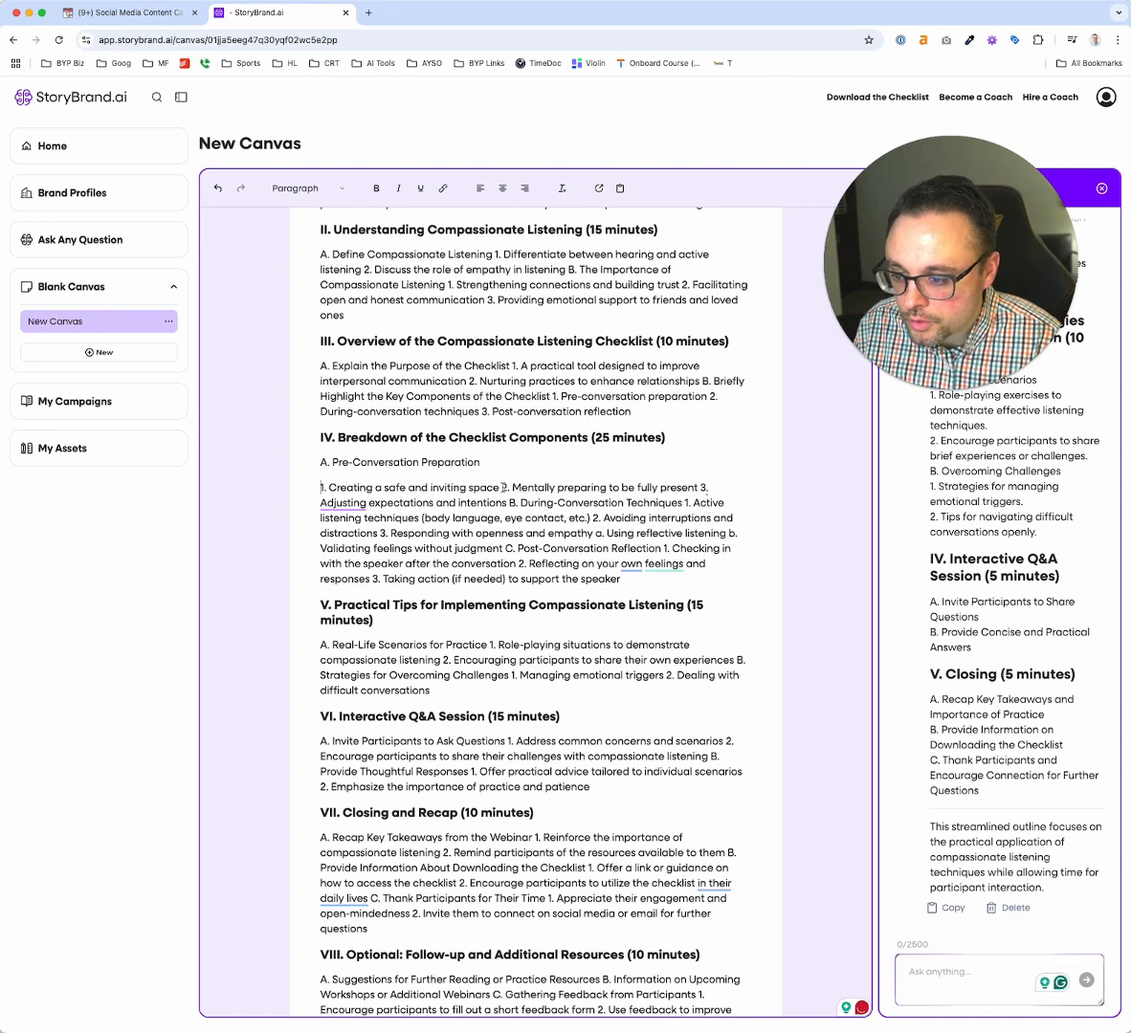
pyautogui.click(501, 488)
pyautogui.press('Return')
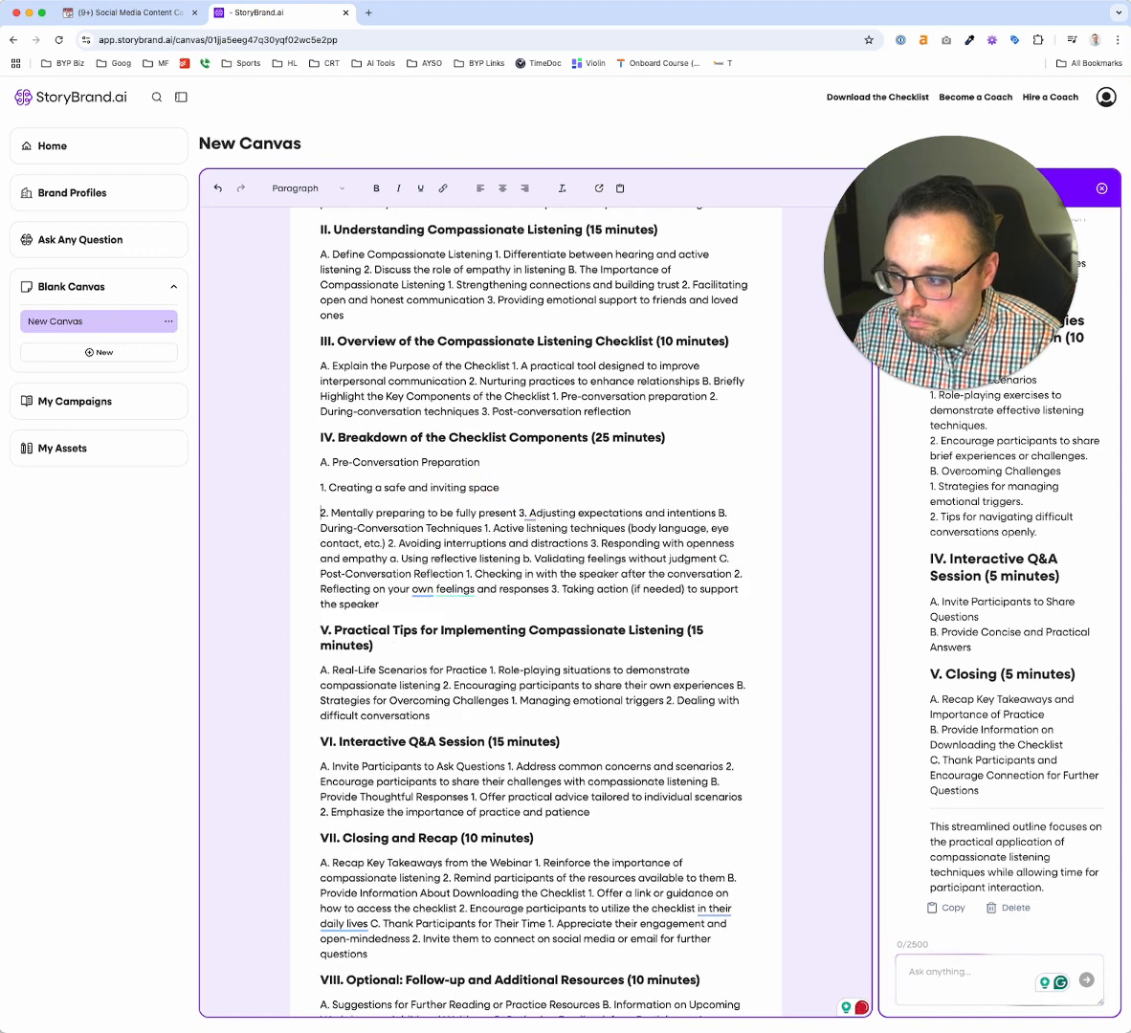
pyautogui.click(521, 512)
pyautogui.press('Return')
pyautogui.scroll(-3, 520, 513)
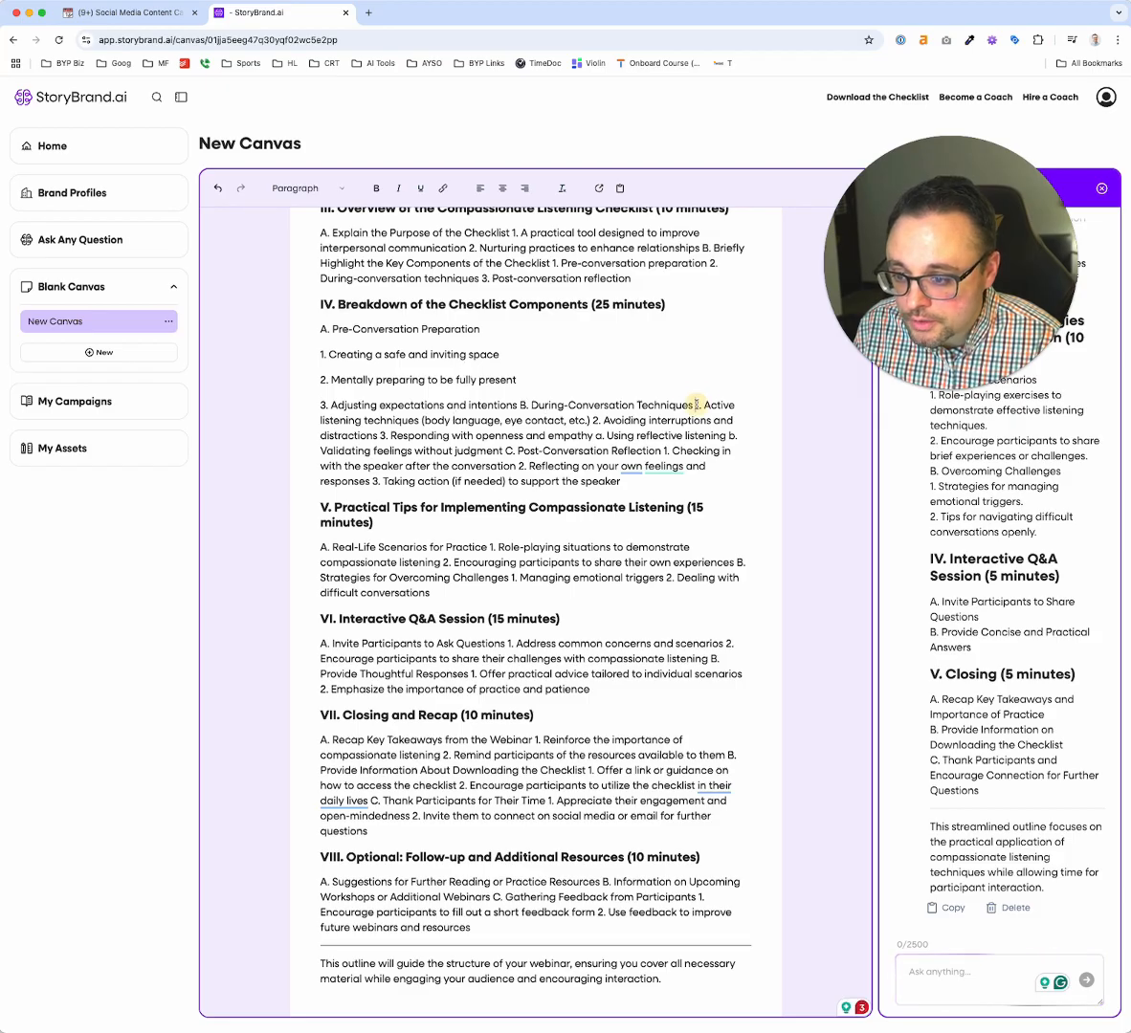
pyautogui.press('Return')
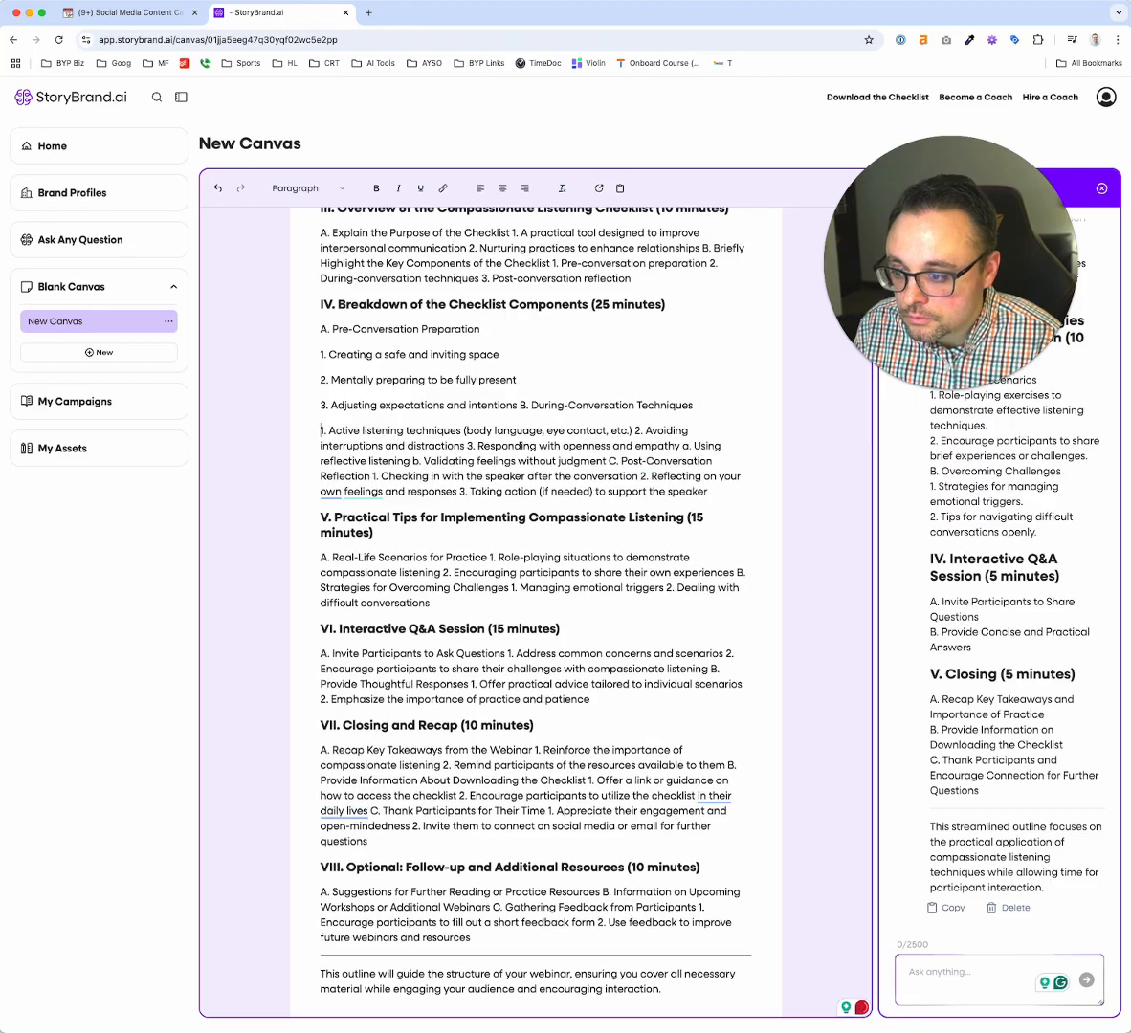
pyautogui.hotkey('ctrl', 'z')
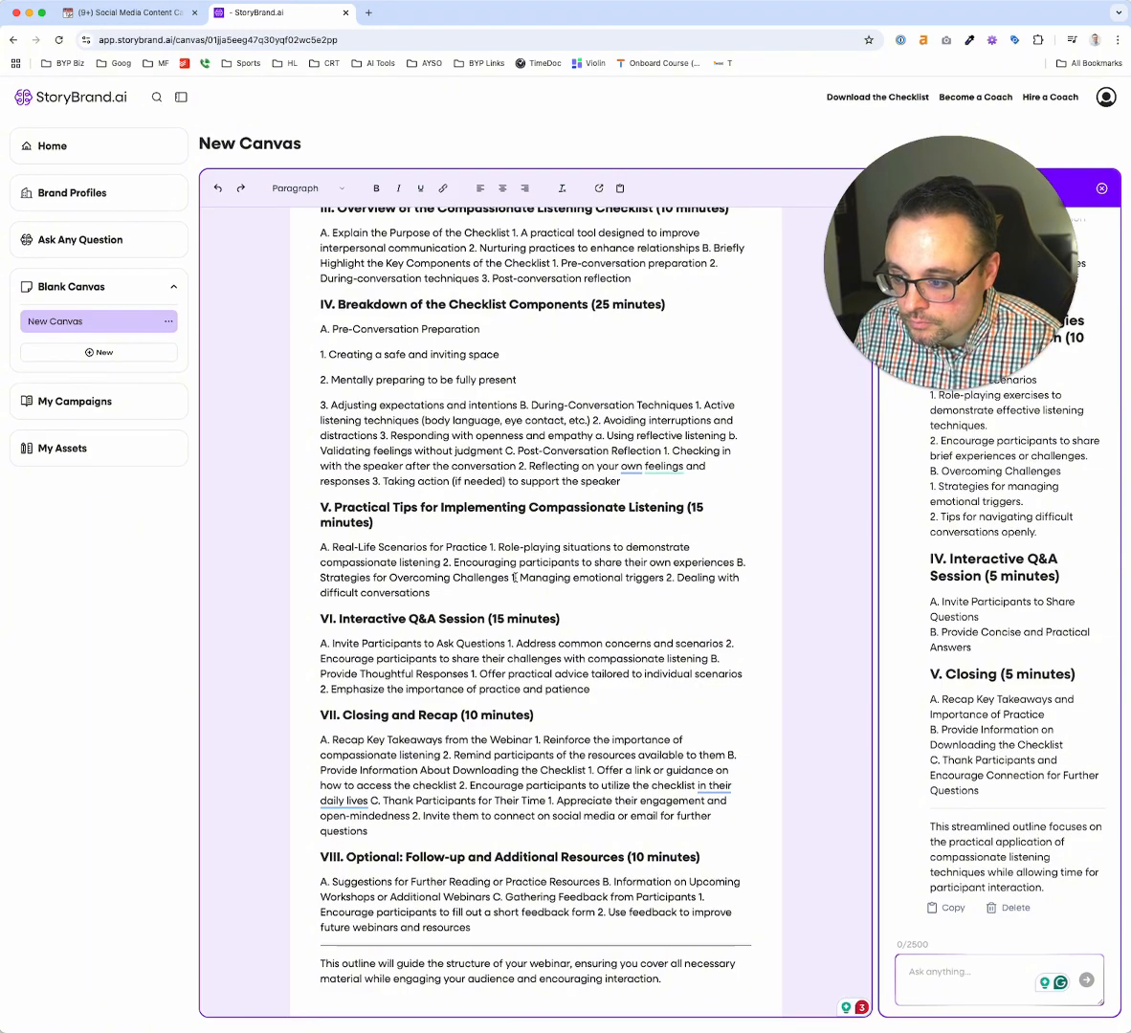
# Copy the shortened 30-minute outline to the end of the canvas, set apart from the original by blank lines and a "----" separator
pyautogui.scroll(5, 483, 639)
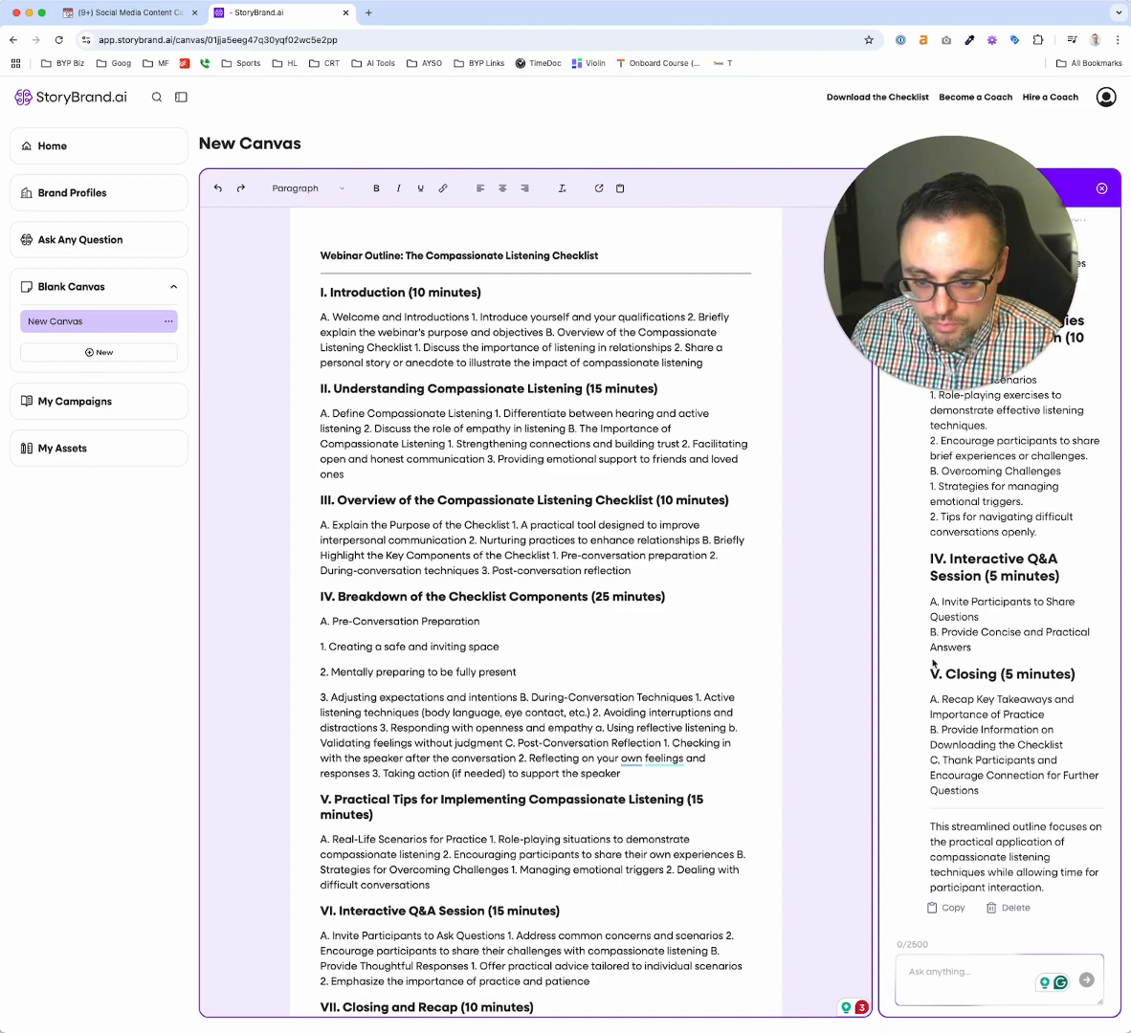
pyautogui.click(938, 907)
pyautogui.scroll(-5, 629, 825)
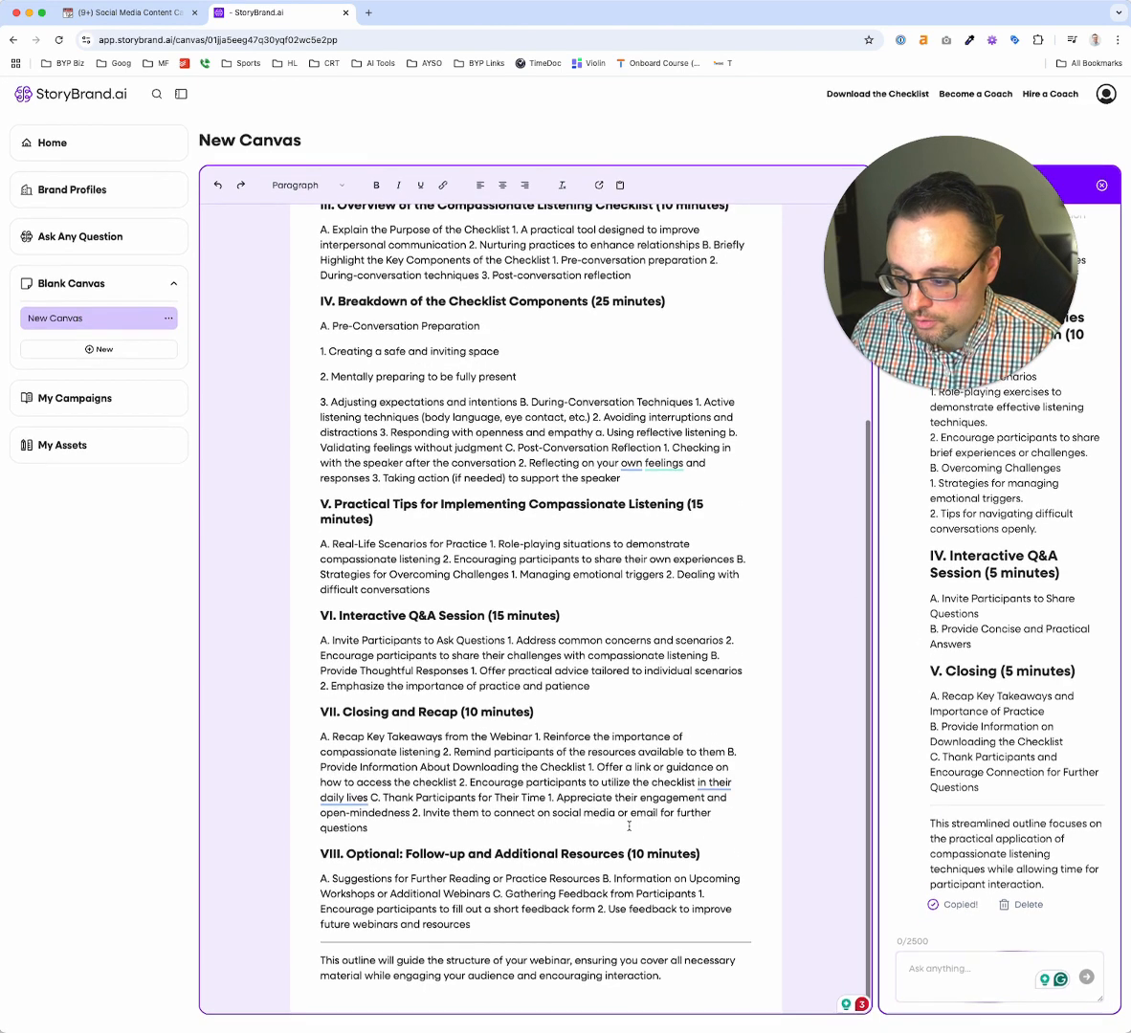
pyautogui.click(686, 976)
pyautogui.press('Return')
pyautogui.press('Return')
pyautogui.press('Return')
pyautogui.press('Return')
pyautogui.press('Return')
pyautogui.press('Return')
pyautogui.press('Return')
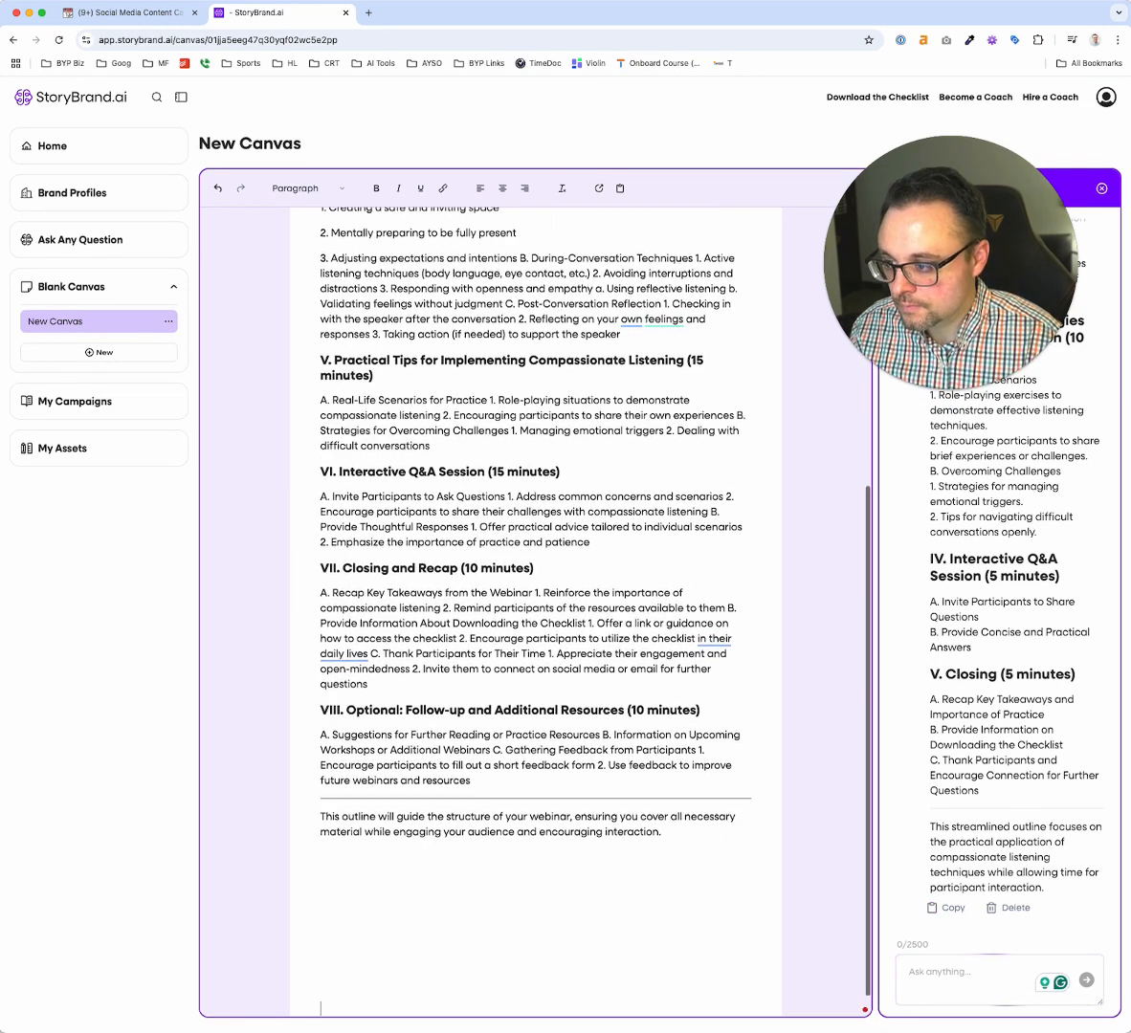
pyautogui.press('BackSpace')
pyautogui.press('BackSpace')
pyautogui.press('BackSpace')
pyautogui.write('----')
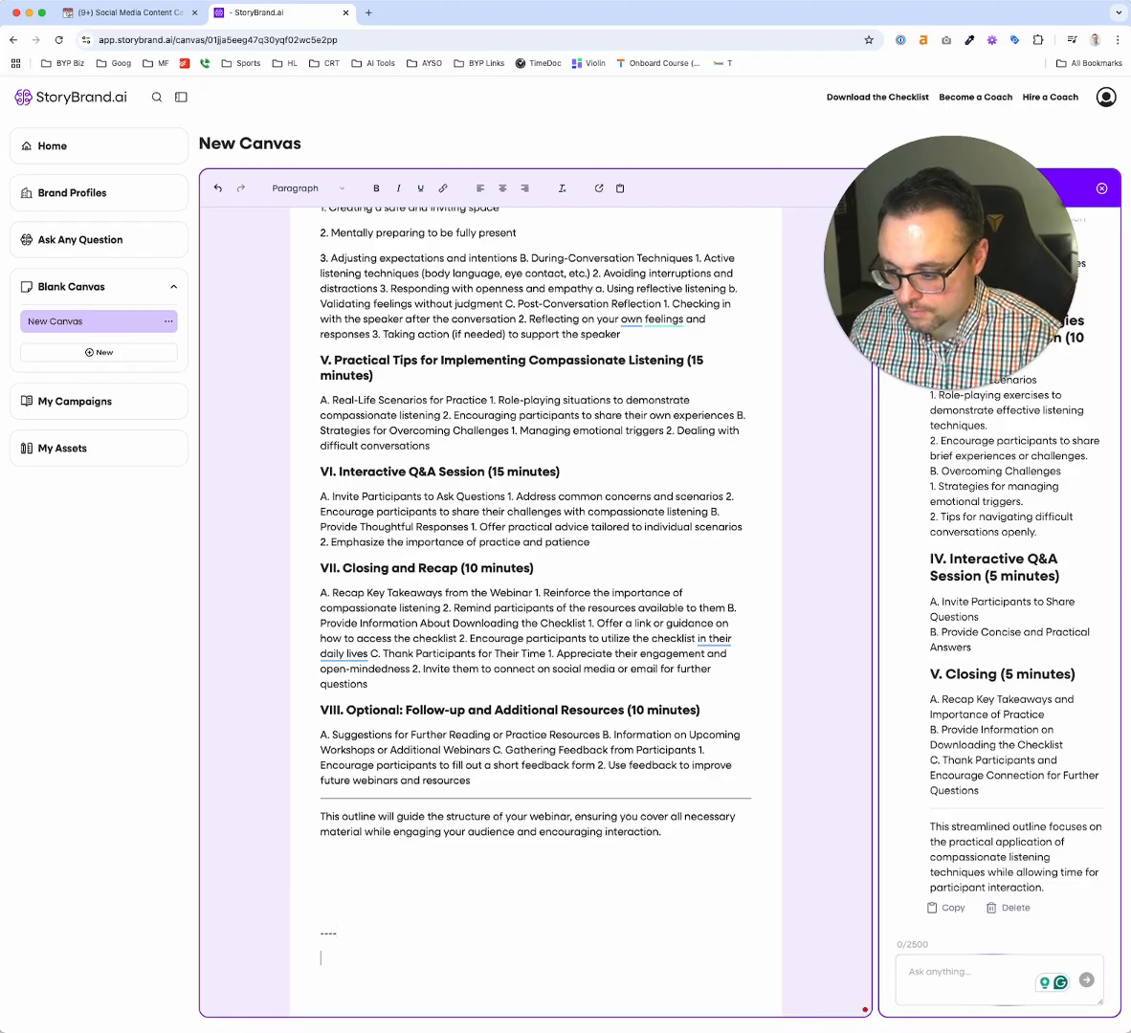
pyautogui.press('cmd+v')
pyautogui.scroll(-2, 608, 810)
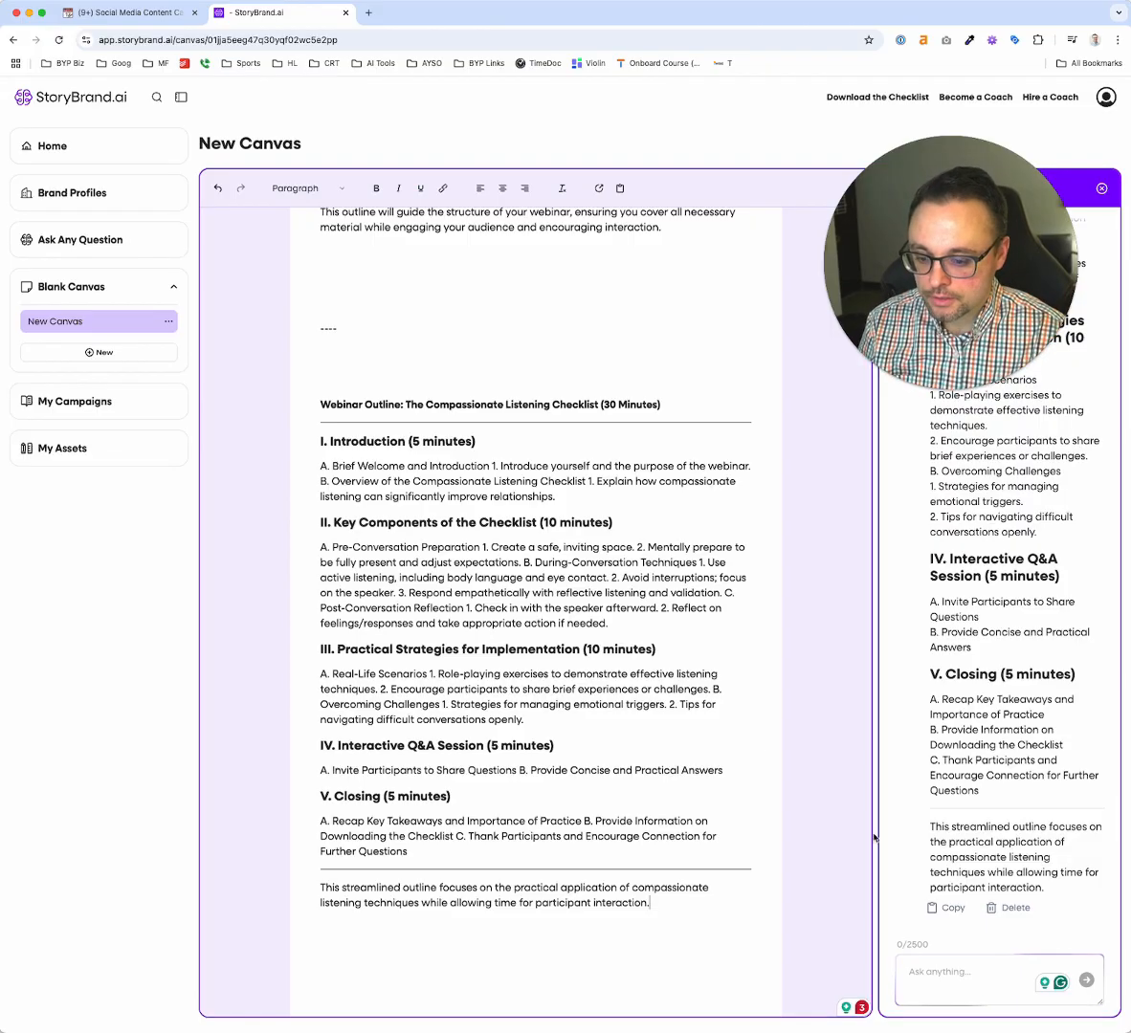
# Ask the StoryBrand Brain to create a checklist to go along with the webinar, and look over its answer
pyautogui.click(954, 981)
pyautogui.write('Cou')
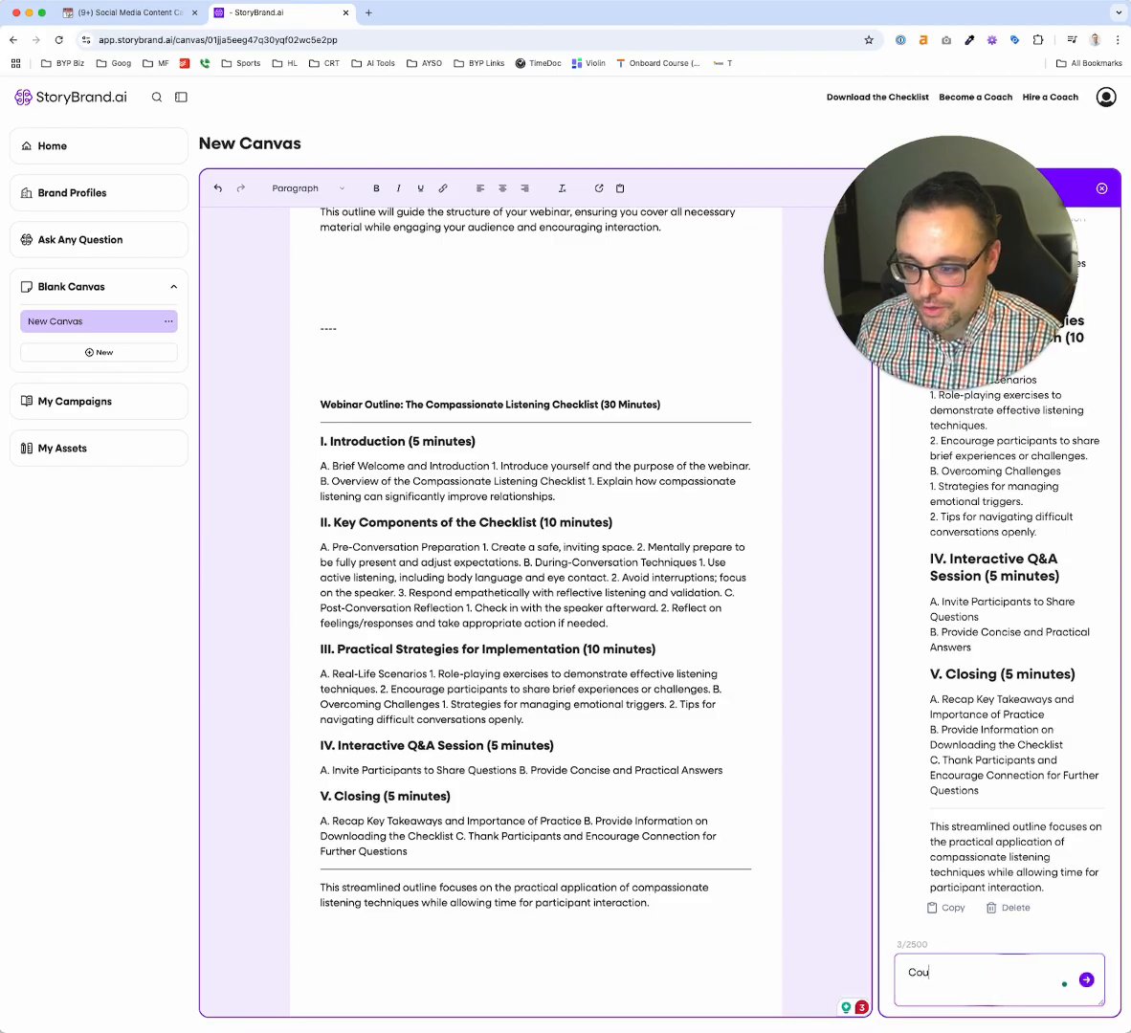
pyautogui.write('ld you create a c')
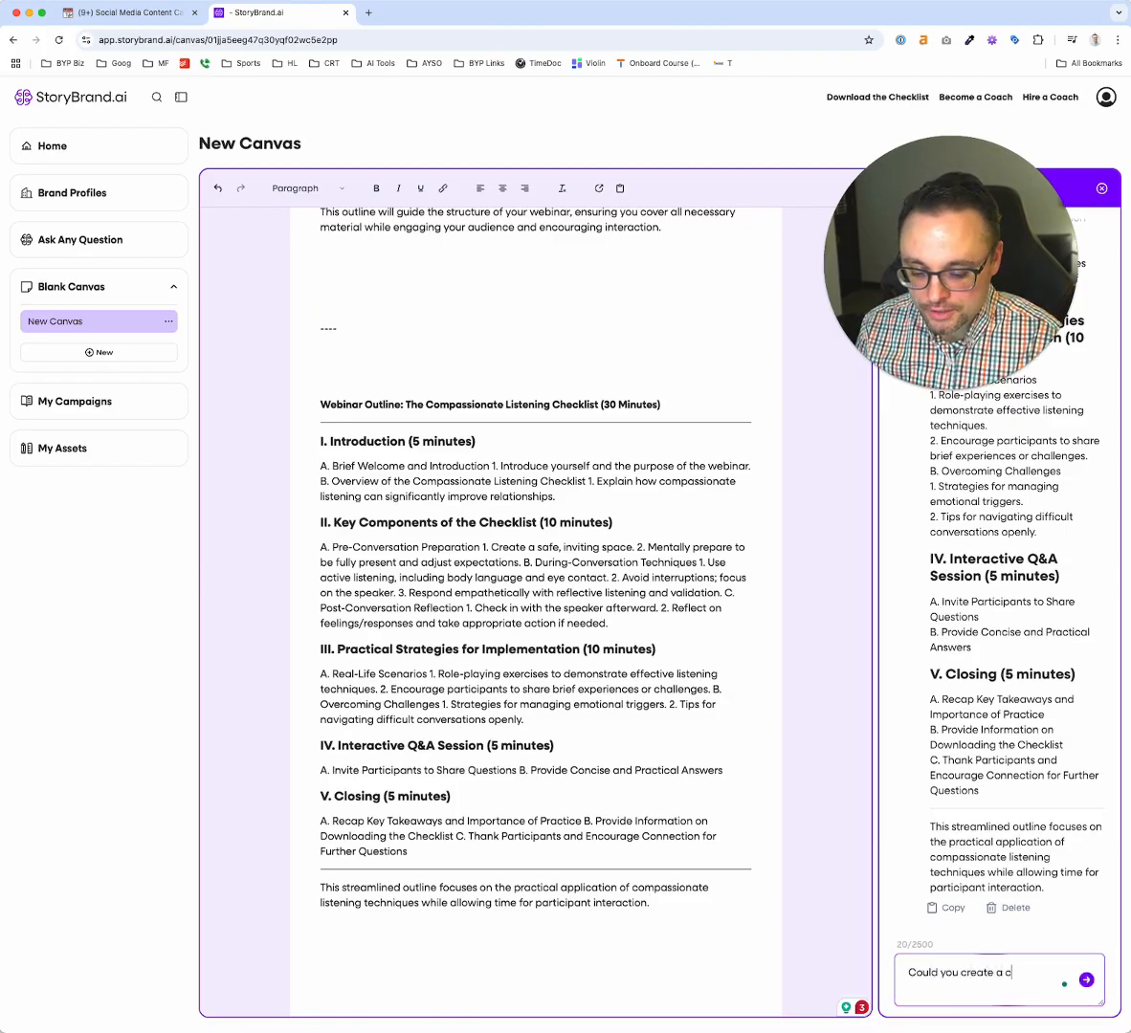
pyautogui.write('he')
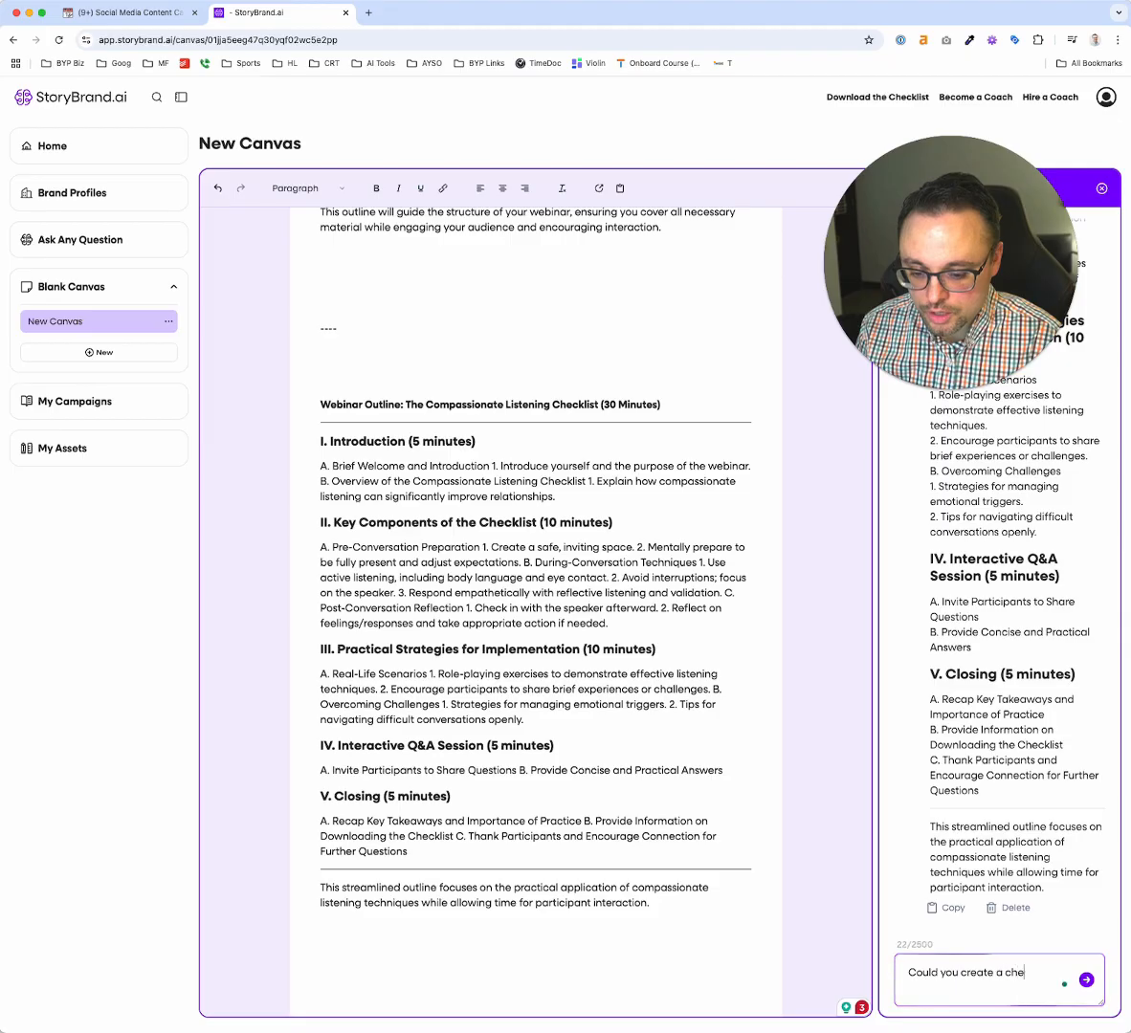
pyautogui.write('cklist for me to glo o')
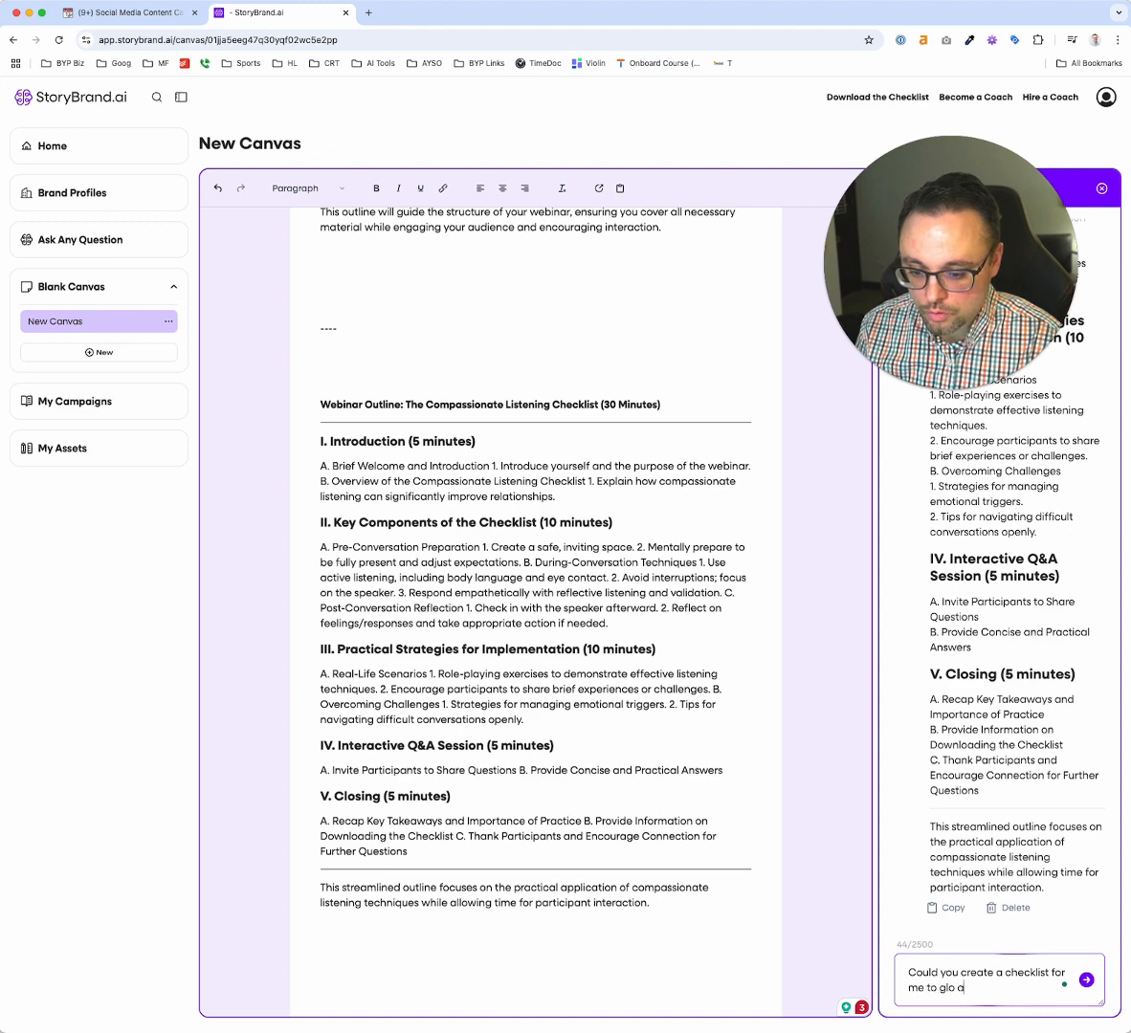
pyautogui.press('BackSpace')
pyautogui.press('BackSpace')
pyautogui.press('BackSpace')
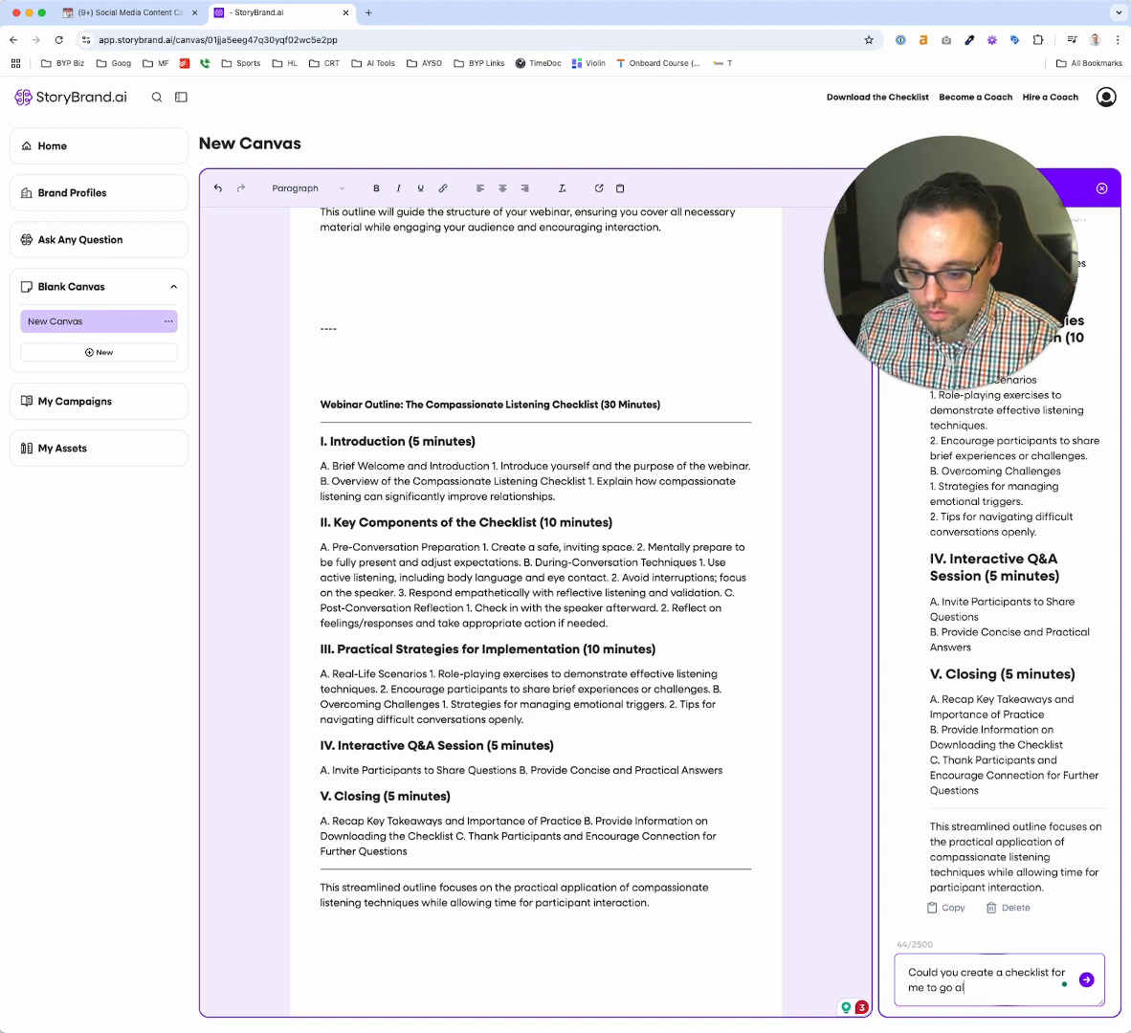
pyautogui.write('webinar?')
pyautogui.press('Return')
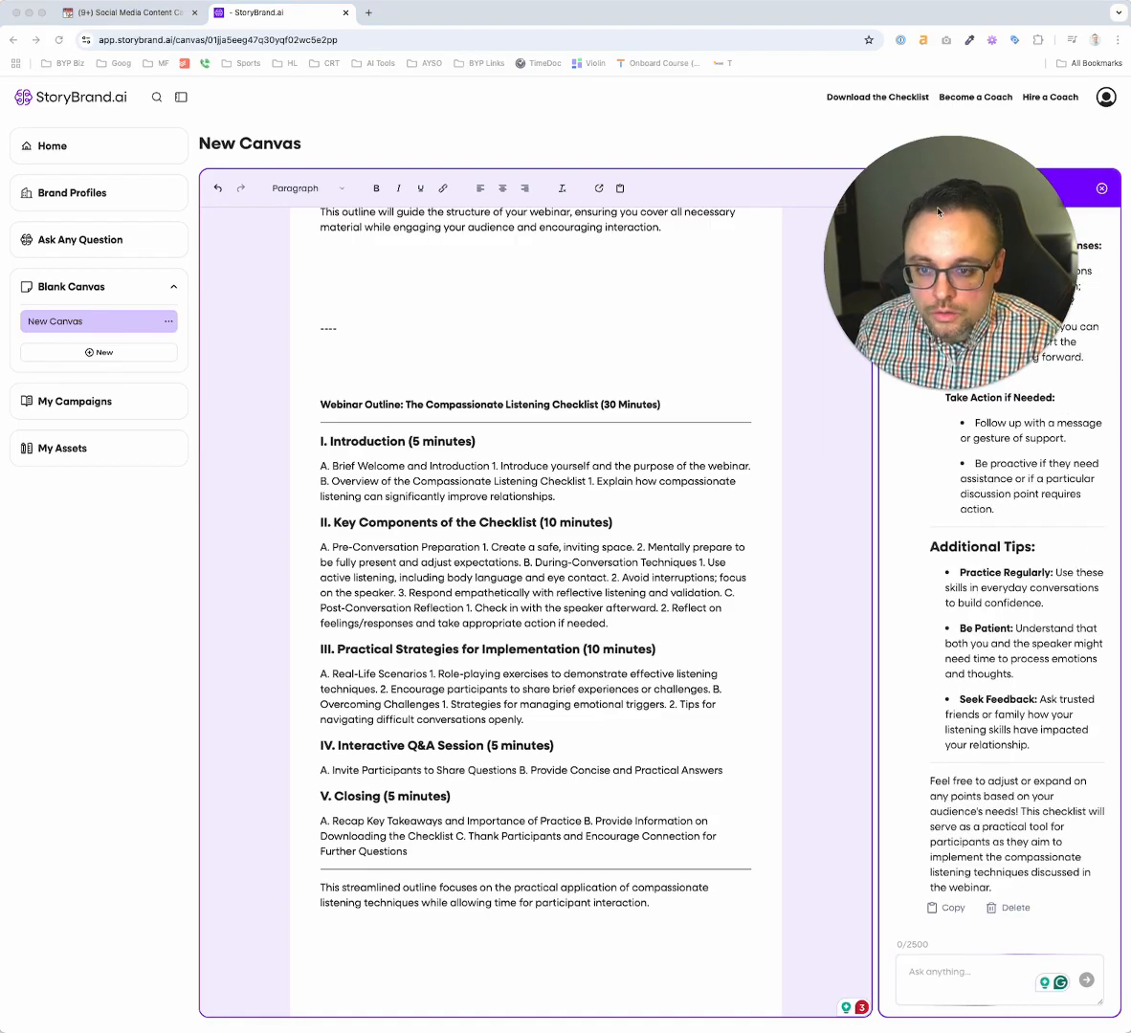
pyautogui.scroll(5, 995, 479)
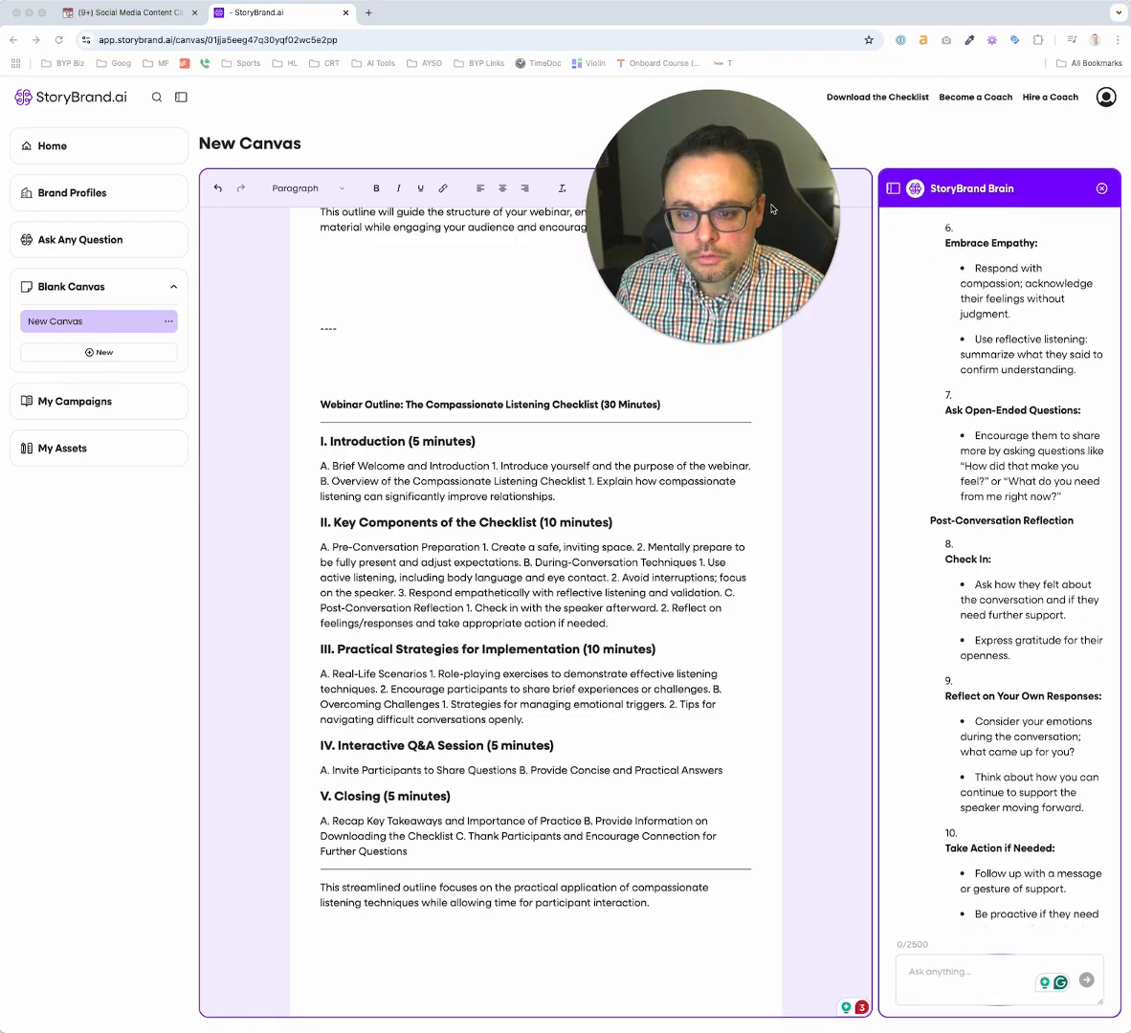
pyautogui.scroll(1, 931, 341)
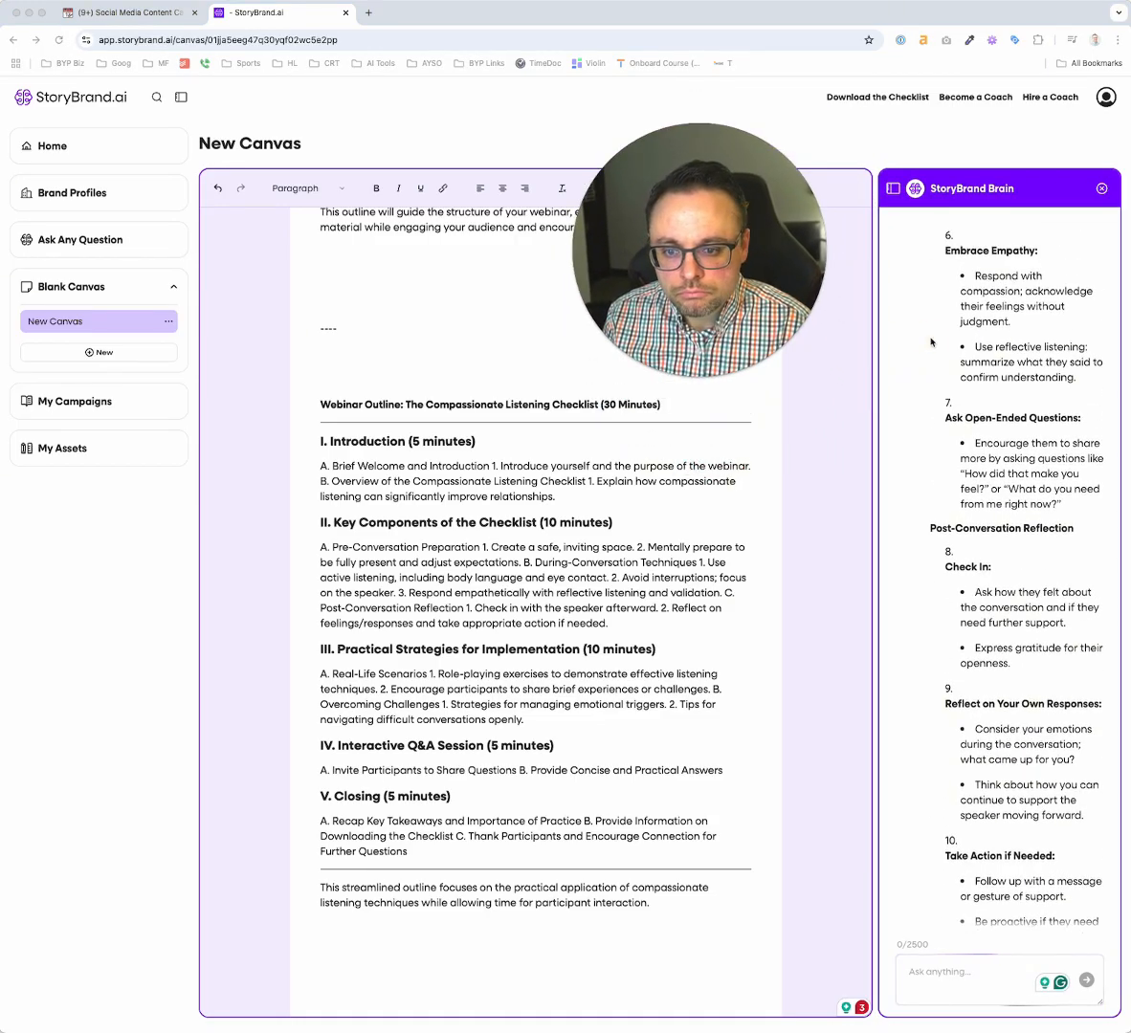
pyautogui.scroll(15, 931, 342)
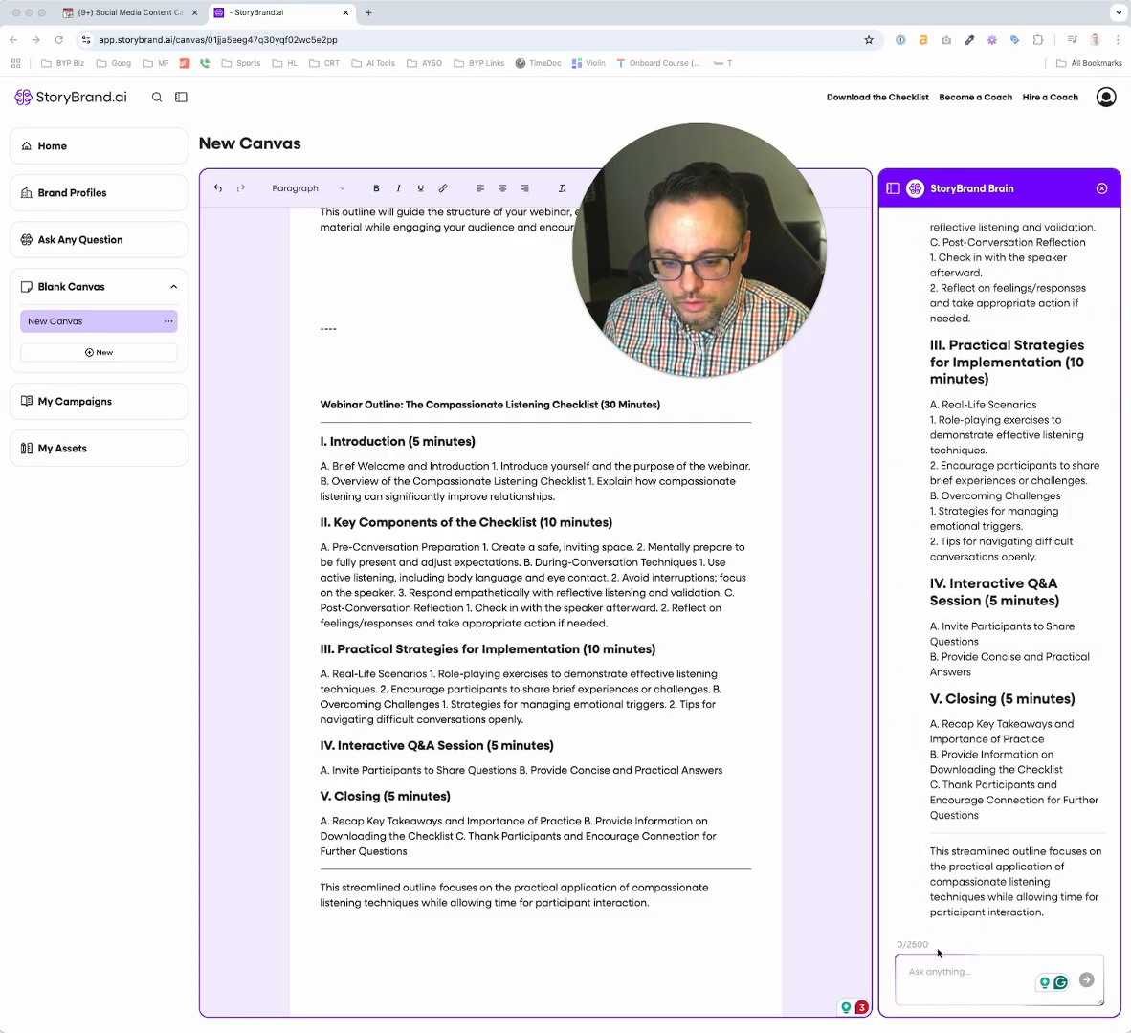
pyautogui.scroll(-20, 938, 952)
pyautogui.click(946, 913)
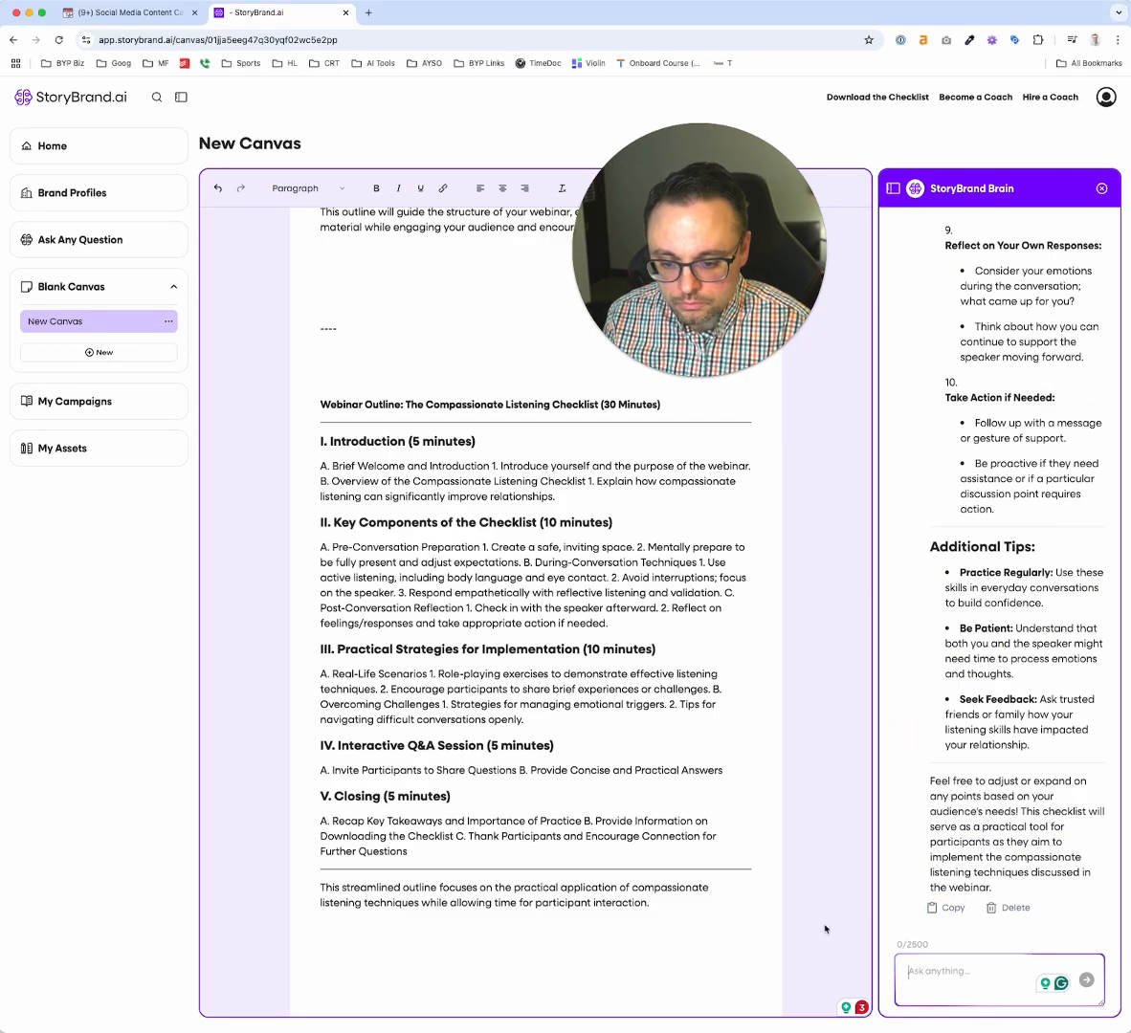
pyautogui.click(628, 949)
pyautogui.hotkey('ctrl', 'v')
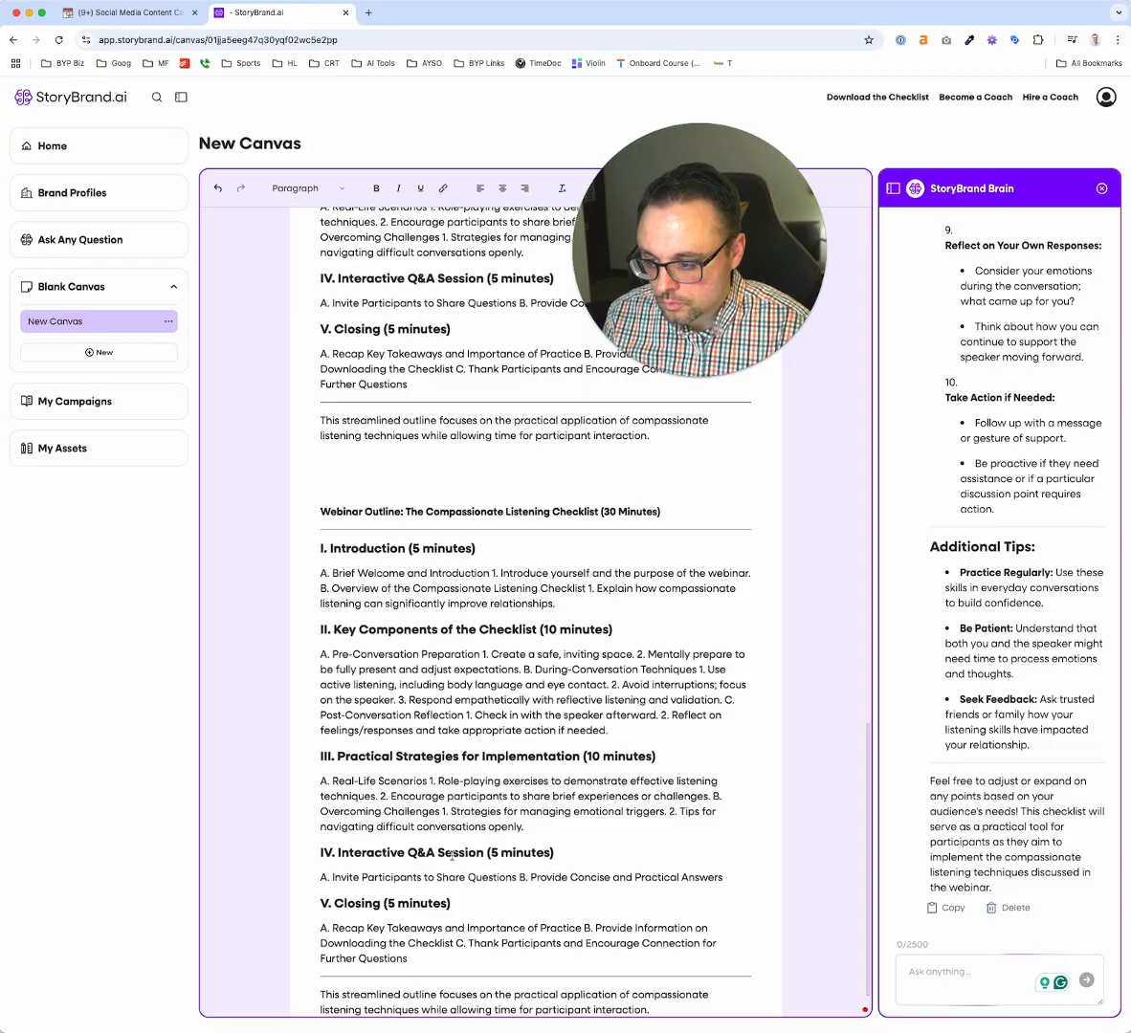
pyautogui.scroll(1, 418, 703)
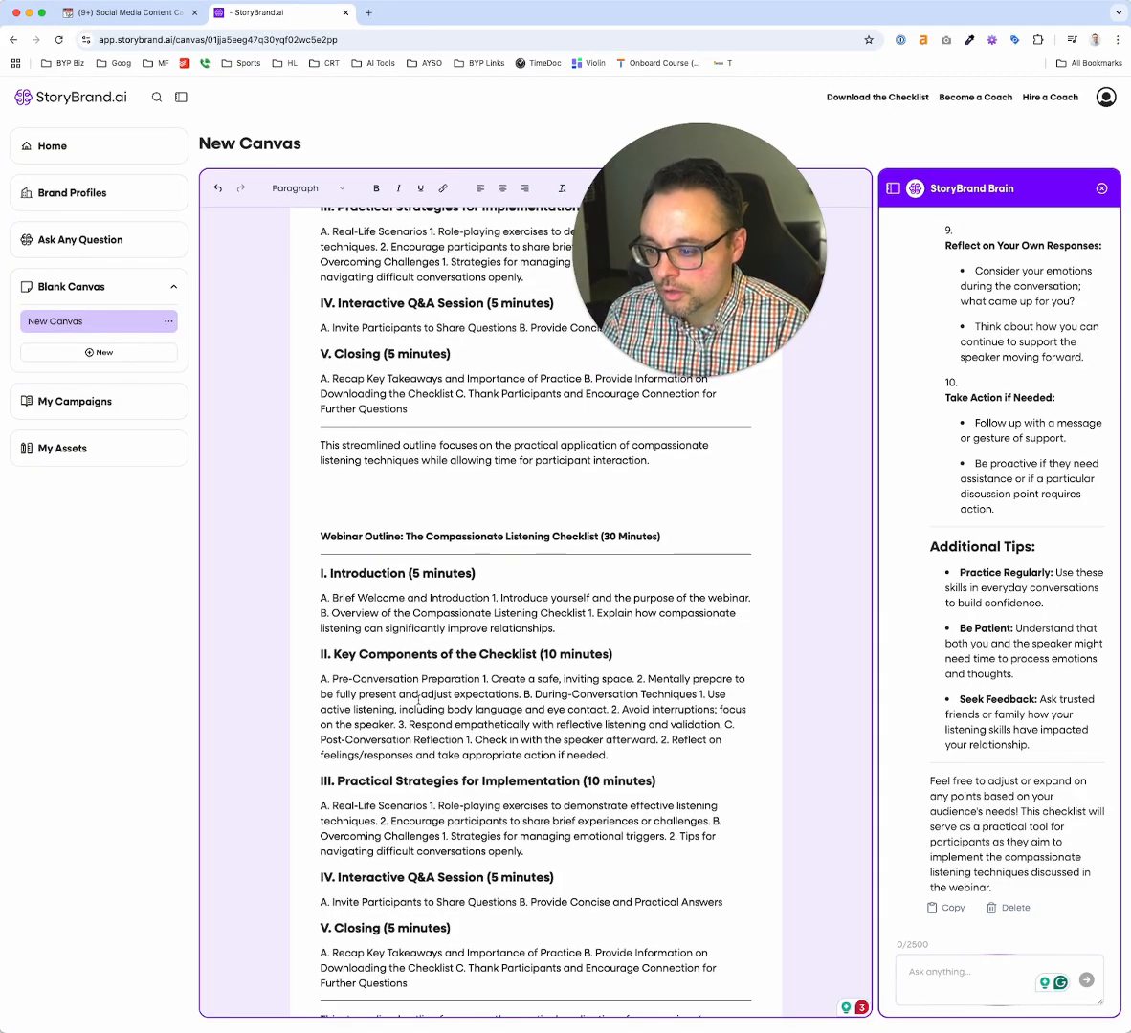
pyautogui.scroll(-5, 418, 702)
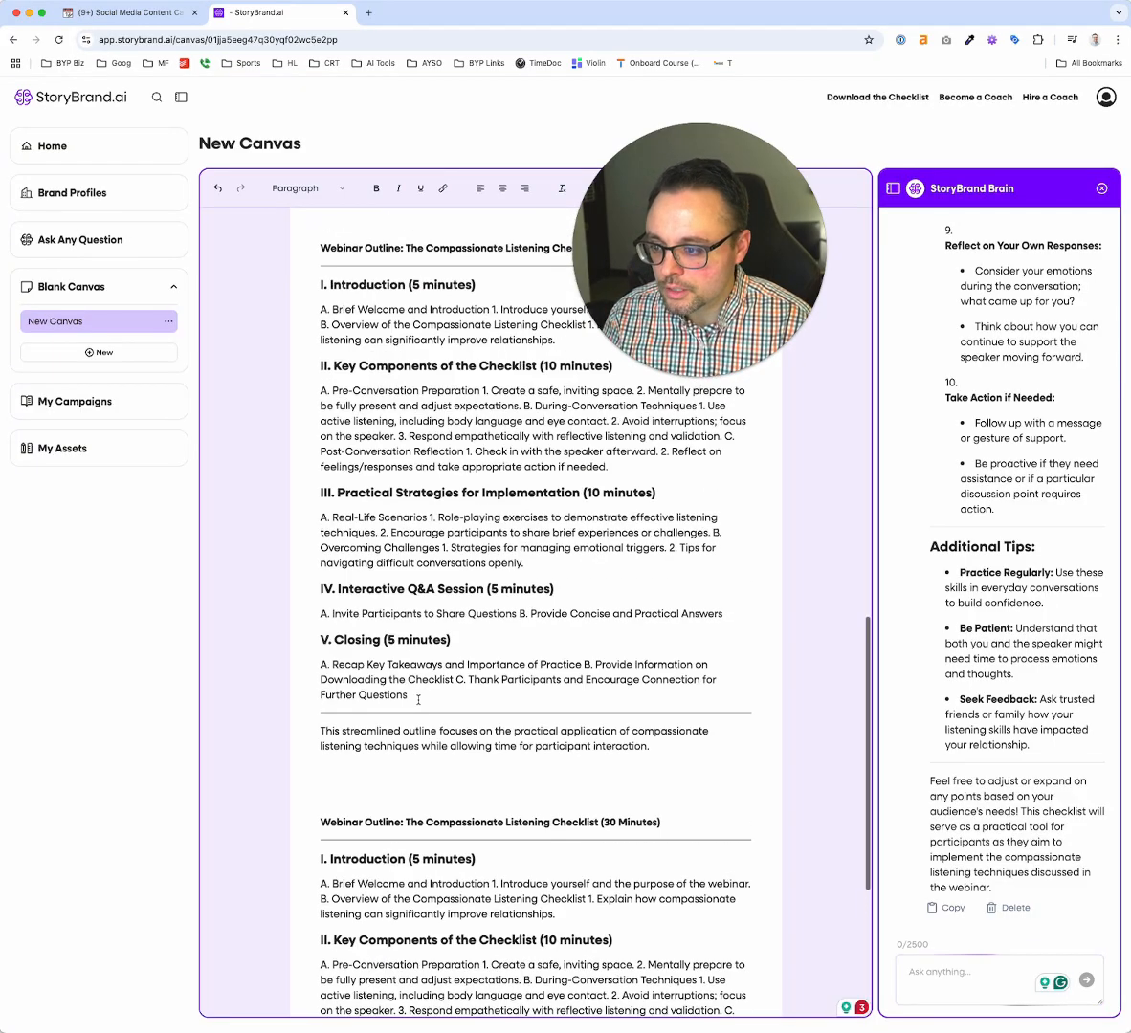
pyautogui.scroll(5, 418, 702)
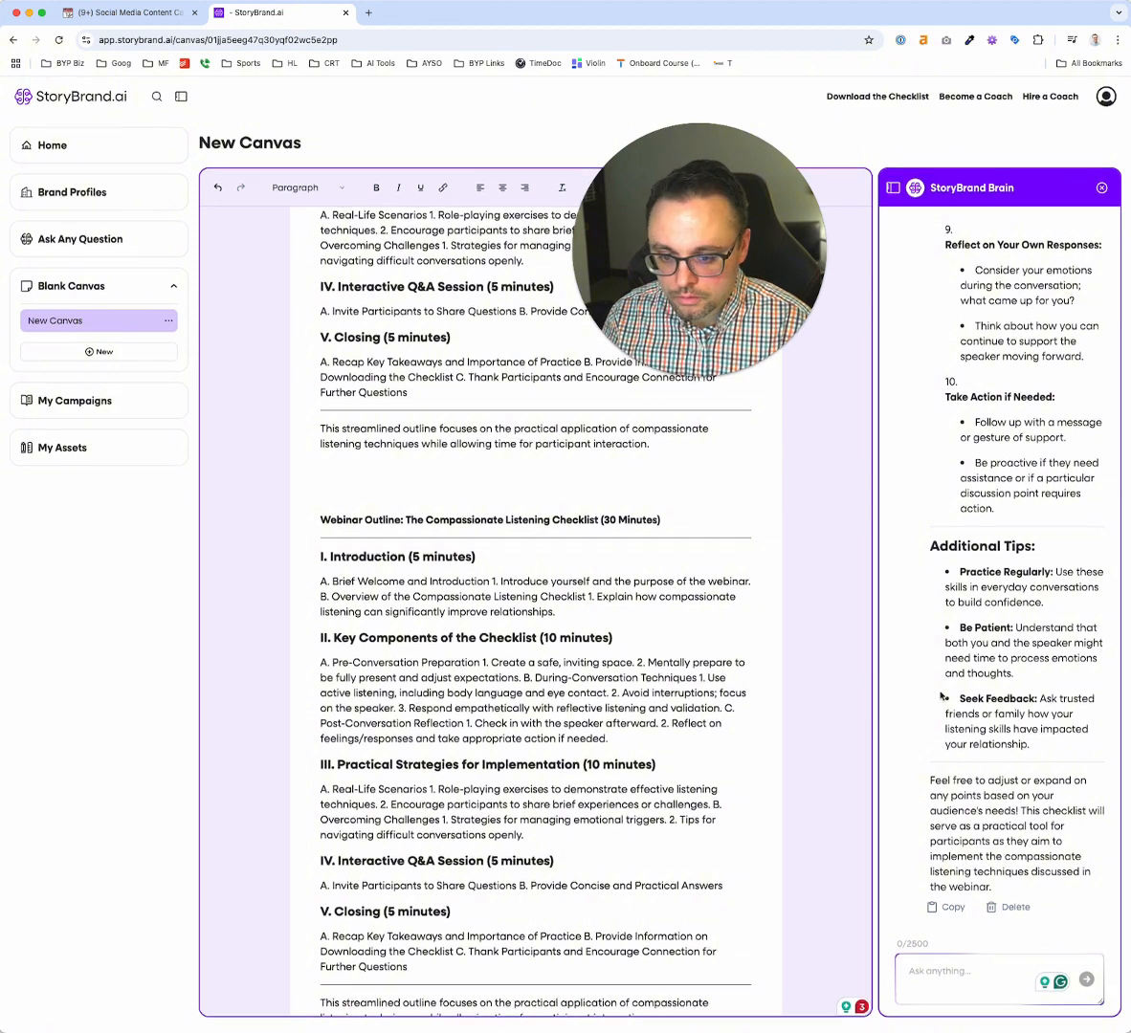
pyautogui.scroll(-1, 518, 740)
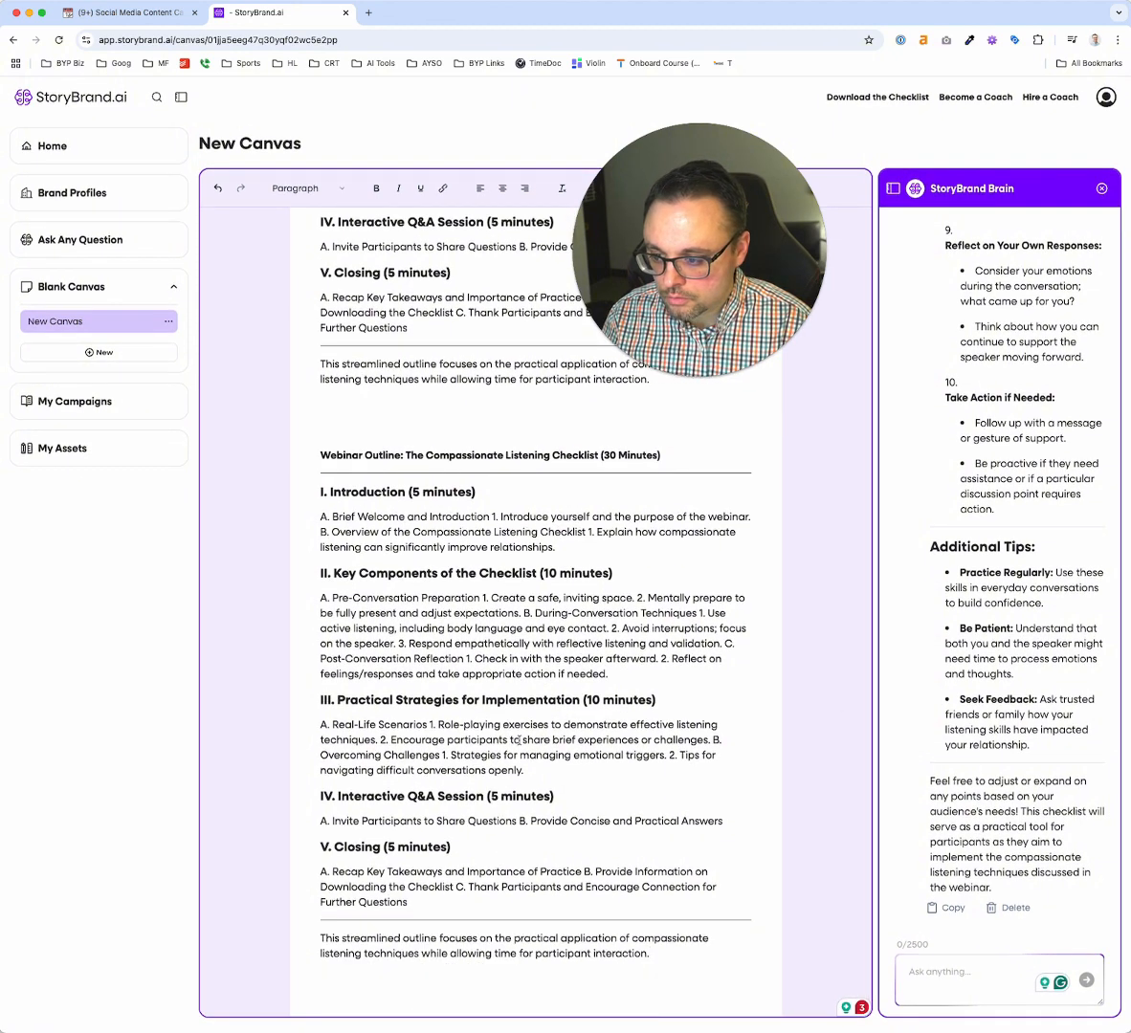
pyautogui.scroll(-1, 508, 755)
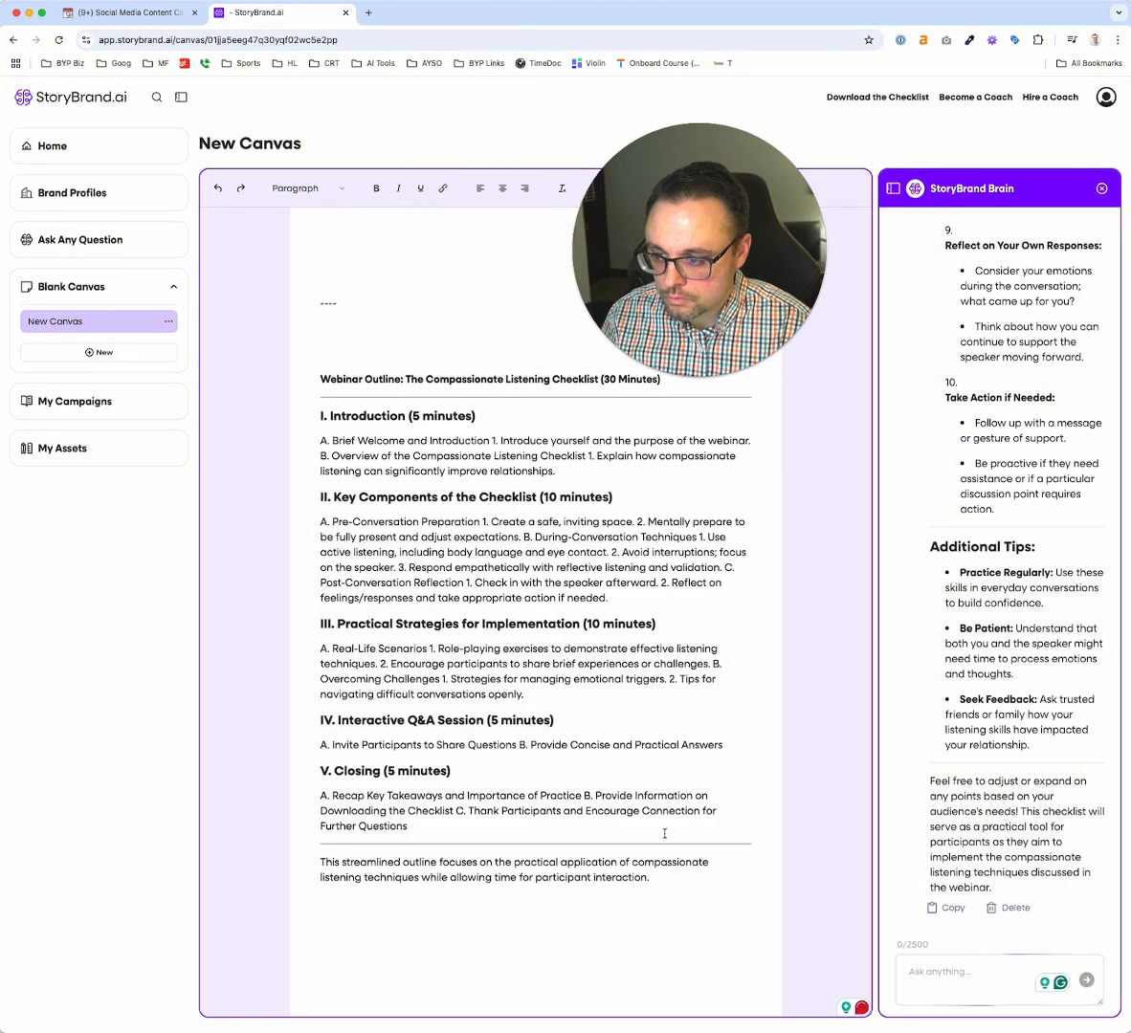
pyautogui.scroll(6, 665, 833)
pyautogui.scroll(-6, 664, 832)
# Copy the StoryBrand Brain's Compassionate Listening Checklist to the end of the canvas, below the 30-minute outline, and look over its sections
pyautogui.click(945, 909)
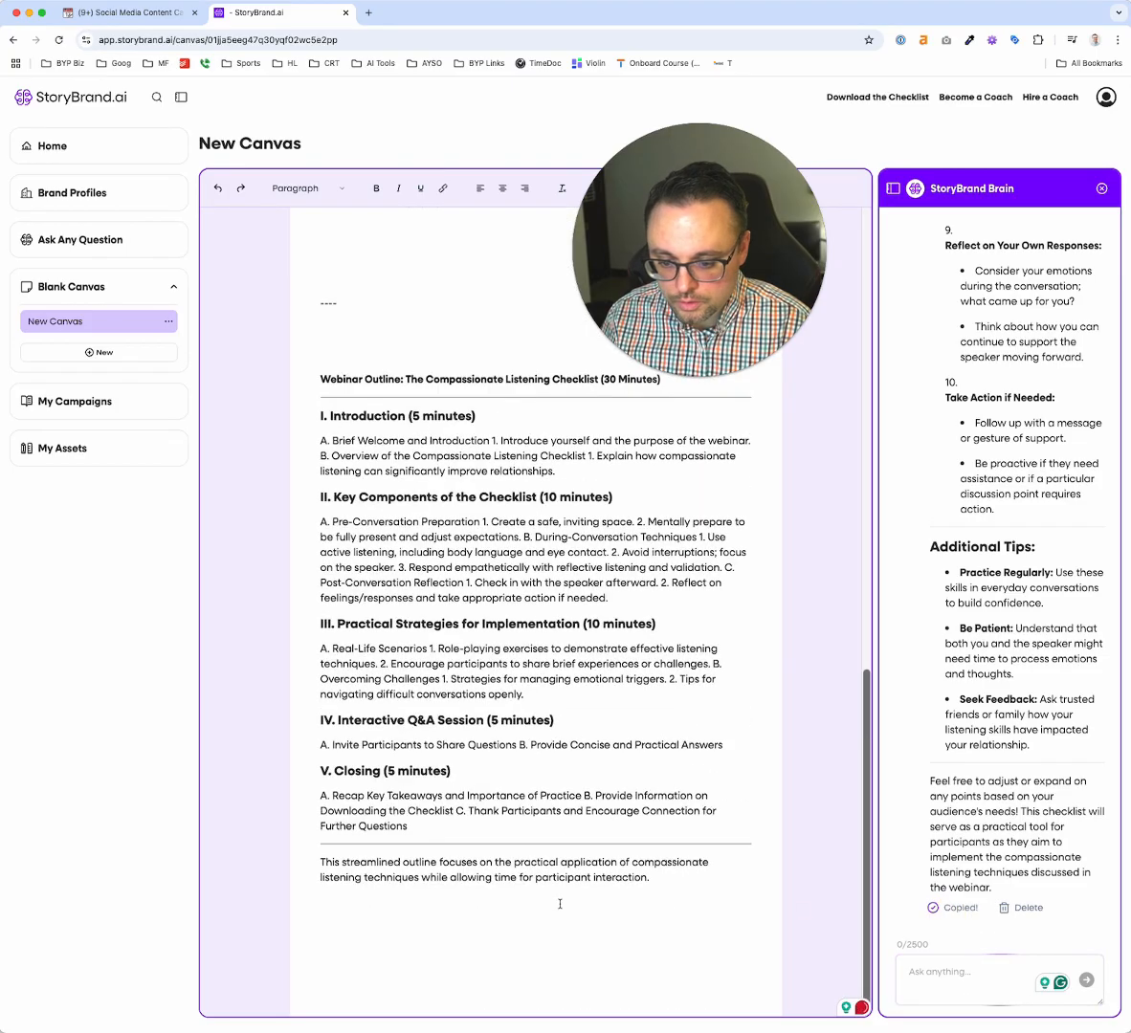
pyautogui.click(560, 901)
pyautogui.press('super+v')
pyautogui.scroll(15, 536, 612)
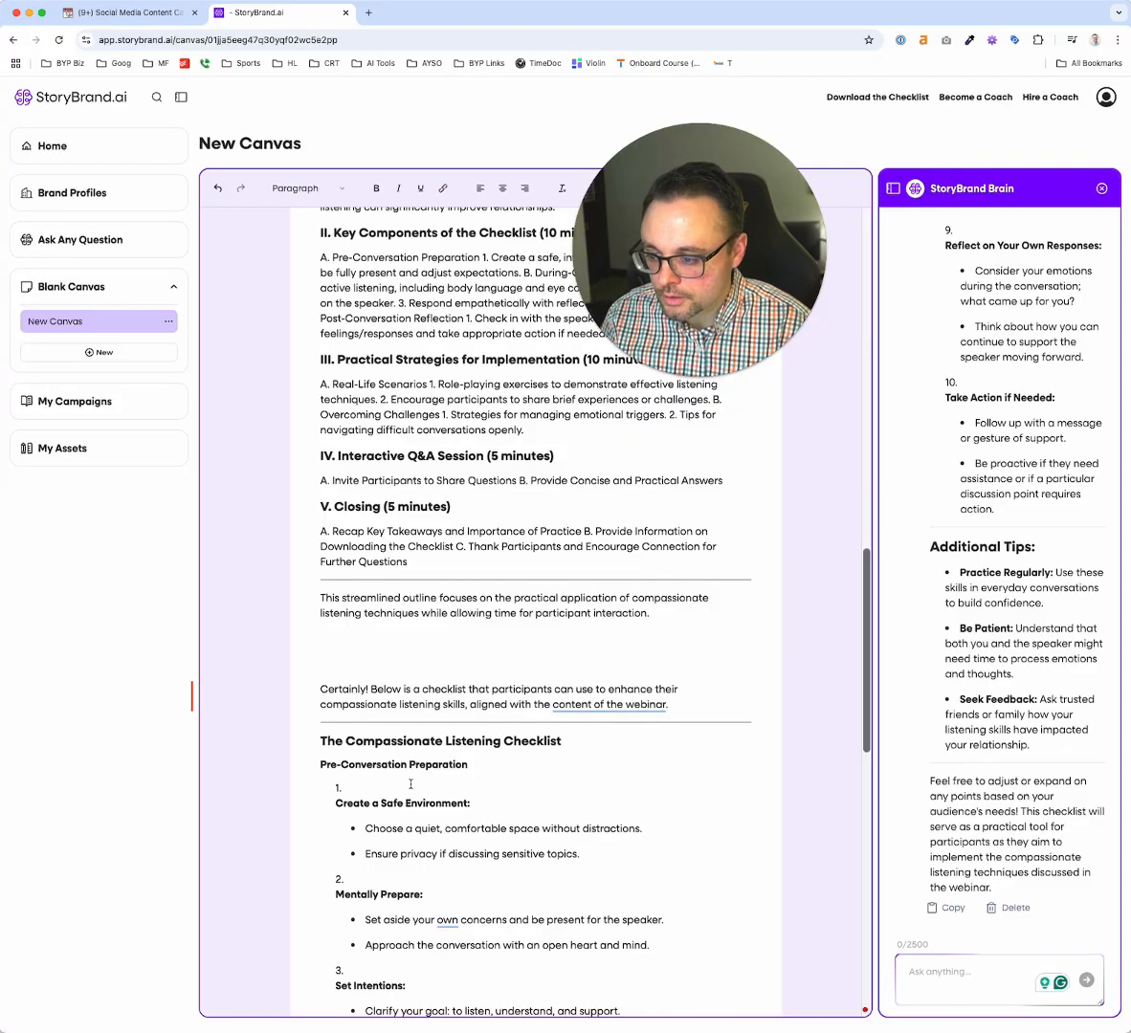
pyautogui.scroll(-5, 341, 741)
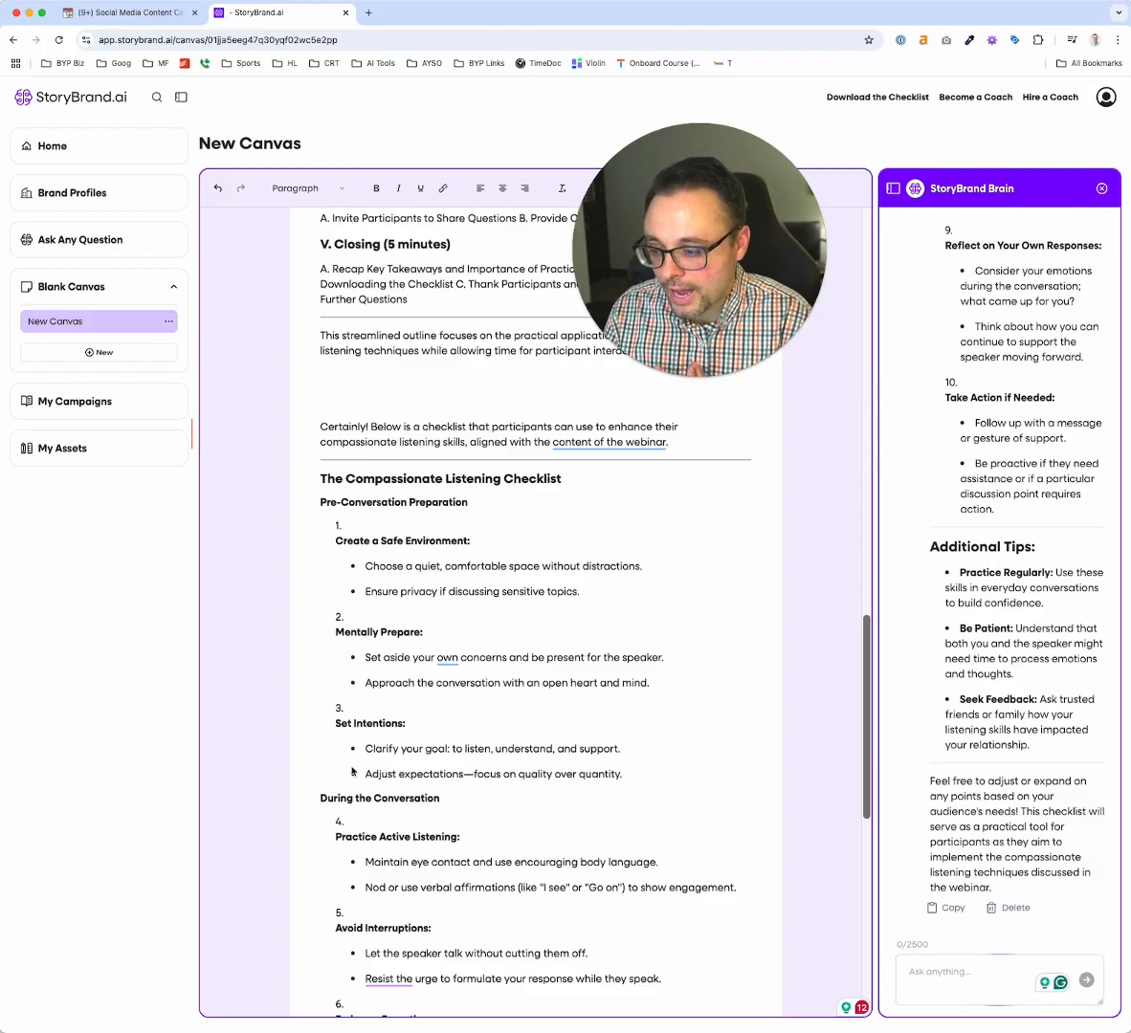
pyautogui.scroll(-10, 352, 772)
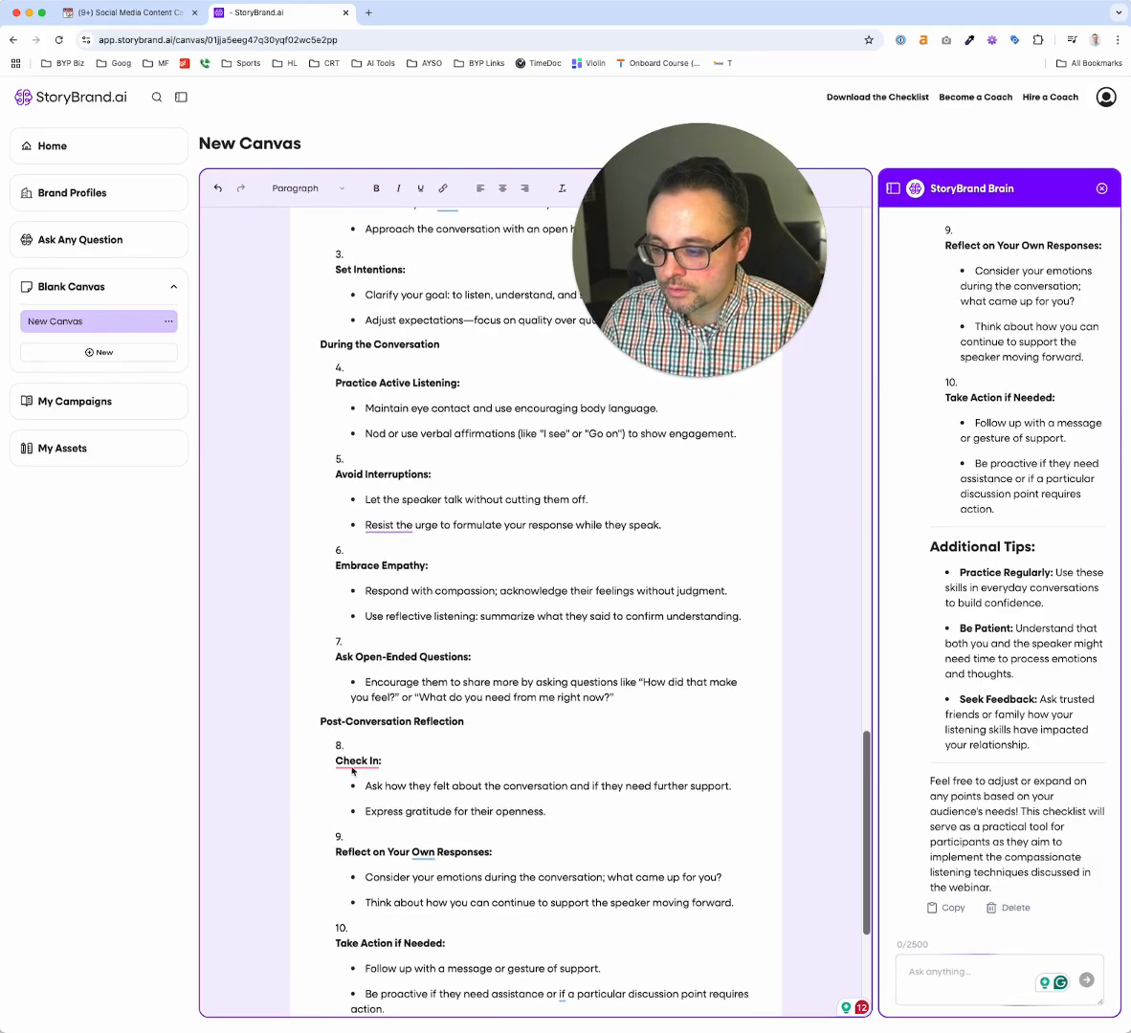
pyautogui.scroll(-6, 352, 771)
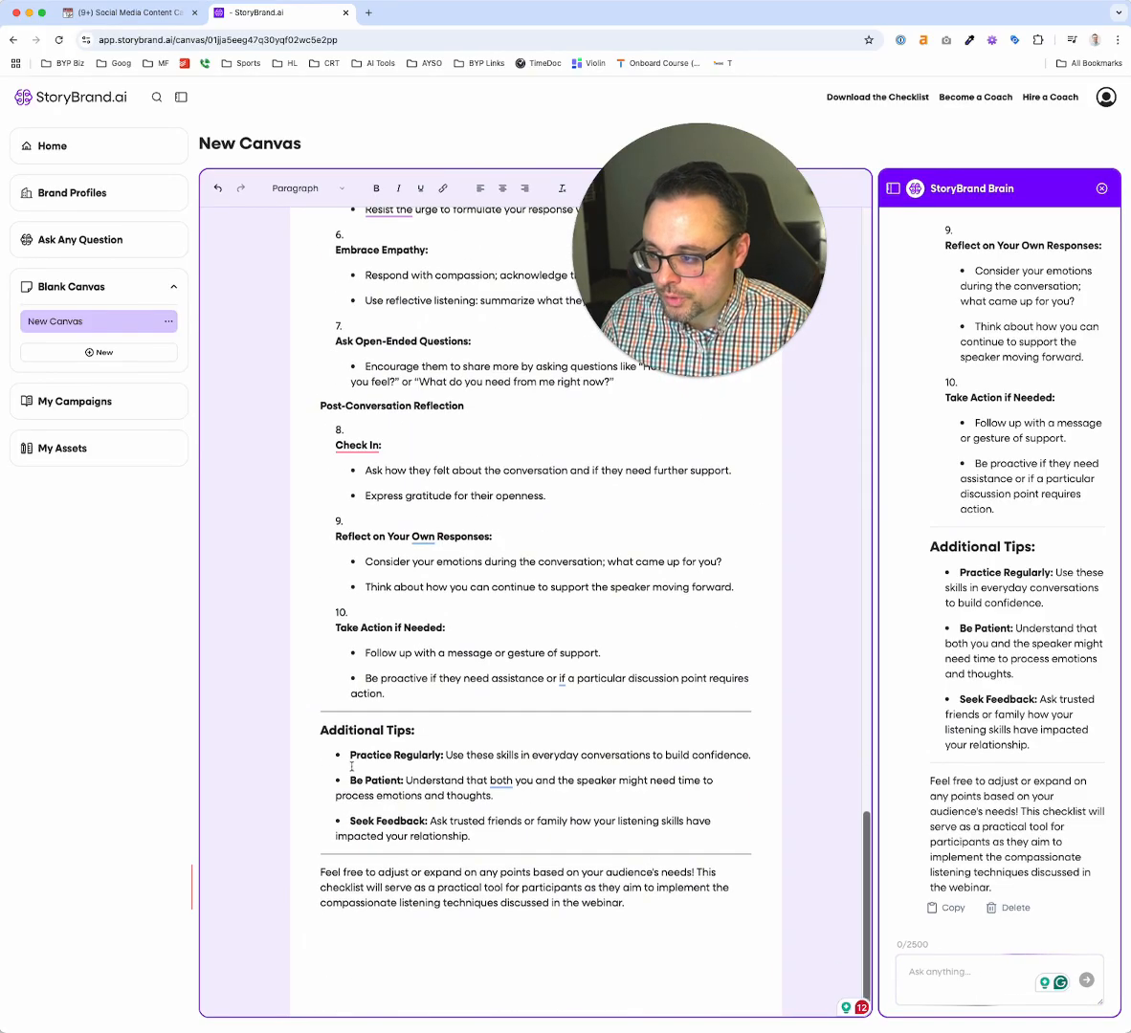
pyautogui.click(58, 240)
pyautogui.click(505, 583)
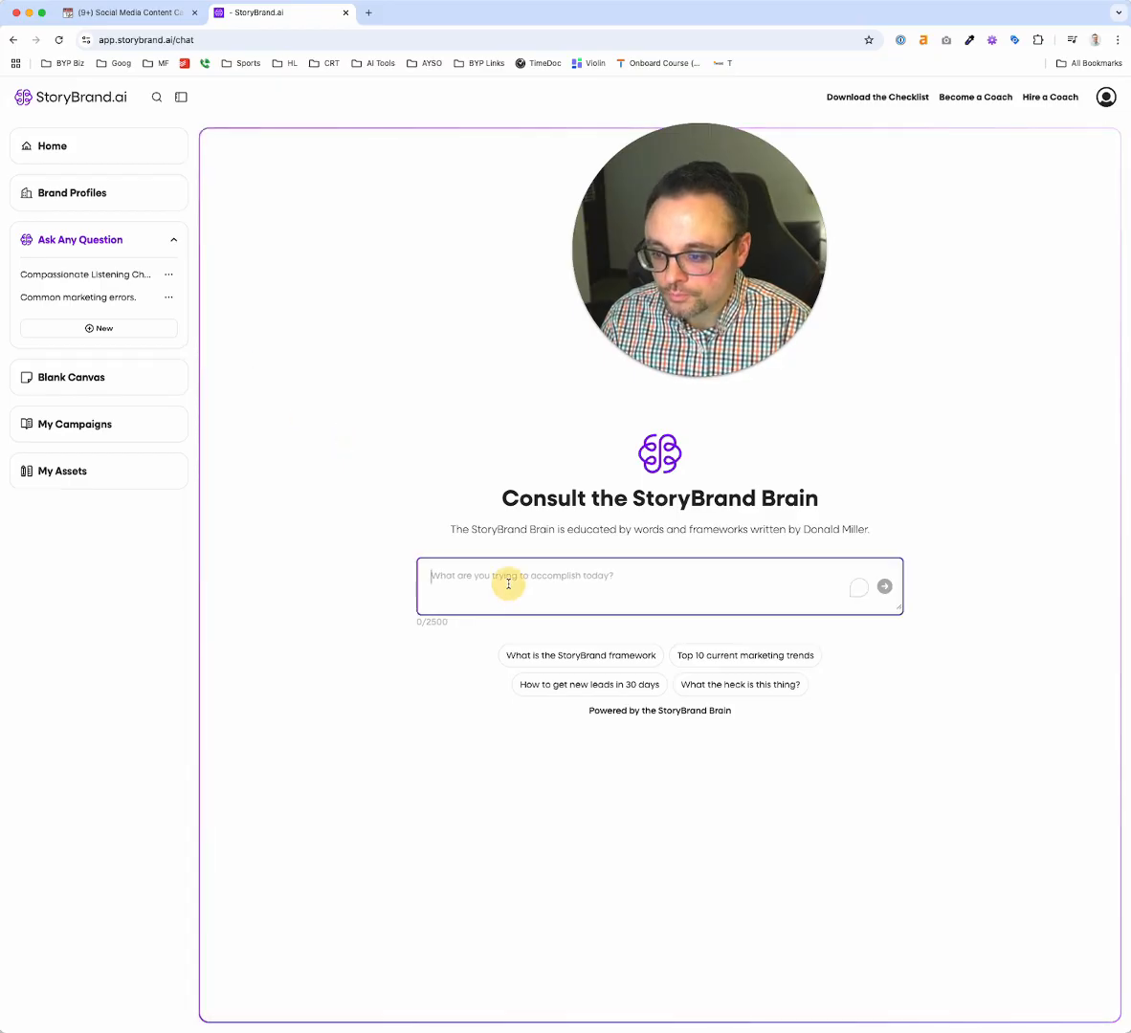
pyautogui.click(71, 377)
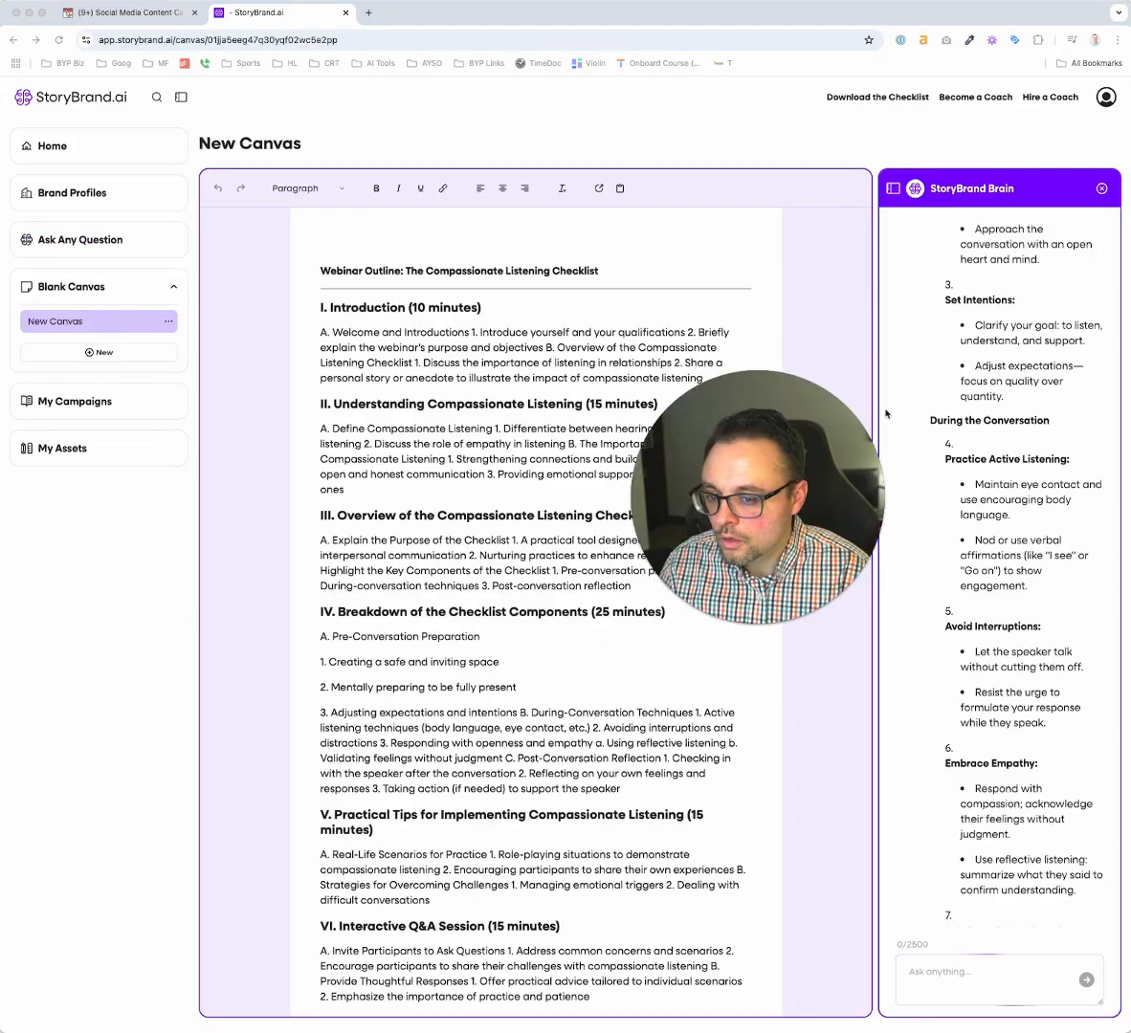
# Try the StoryBrand Brain's wider chat view beside the canvas and restore the narrow one
pyautogui.scroll(-10, 986, 364)
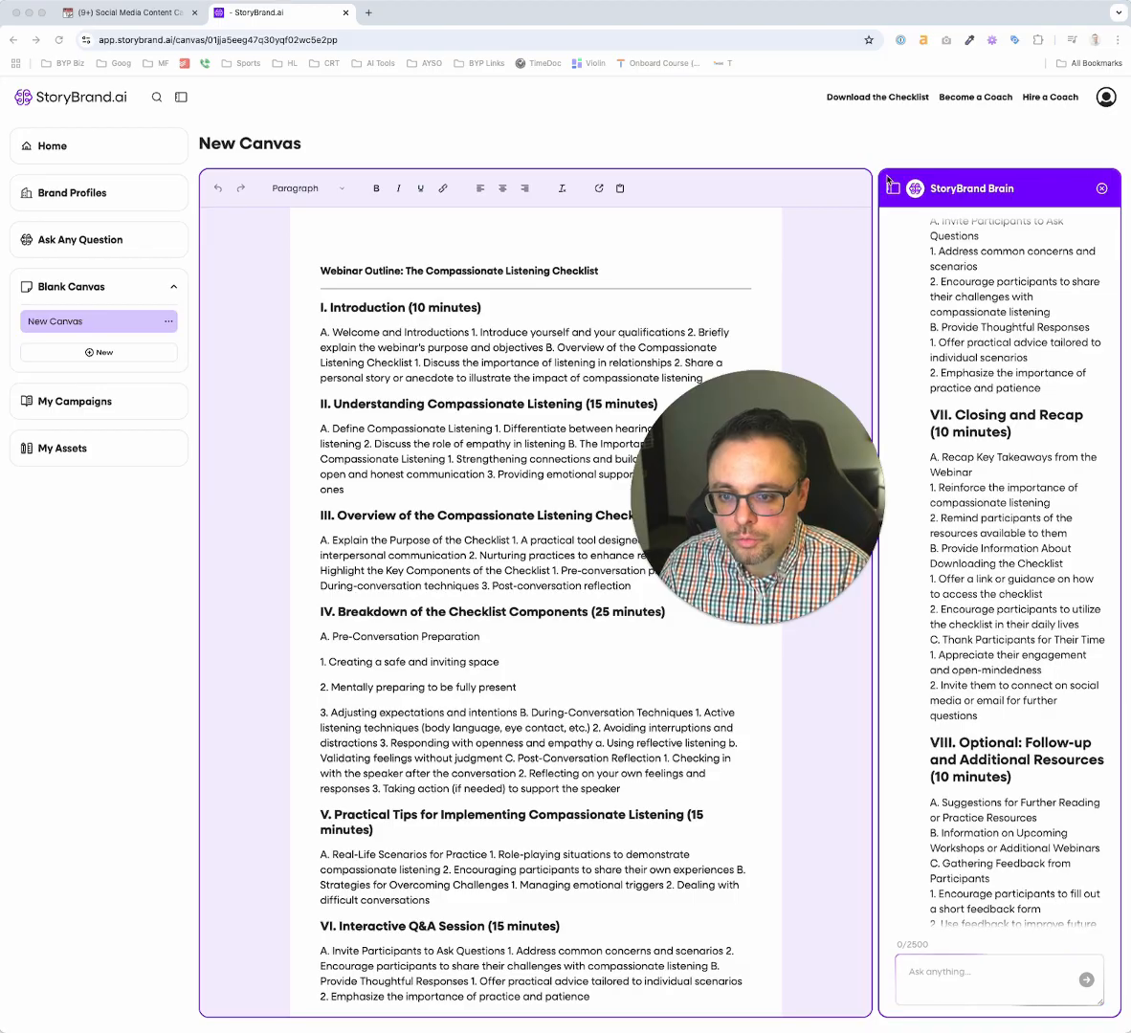
pyautogui.click(893, 187)
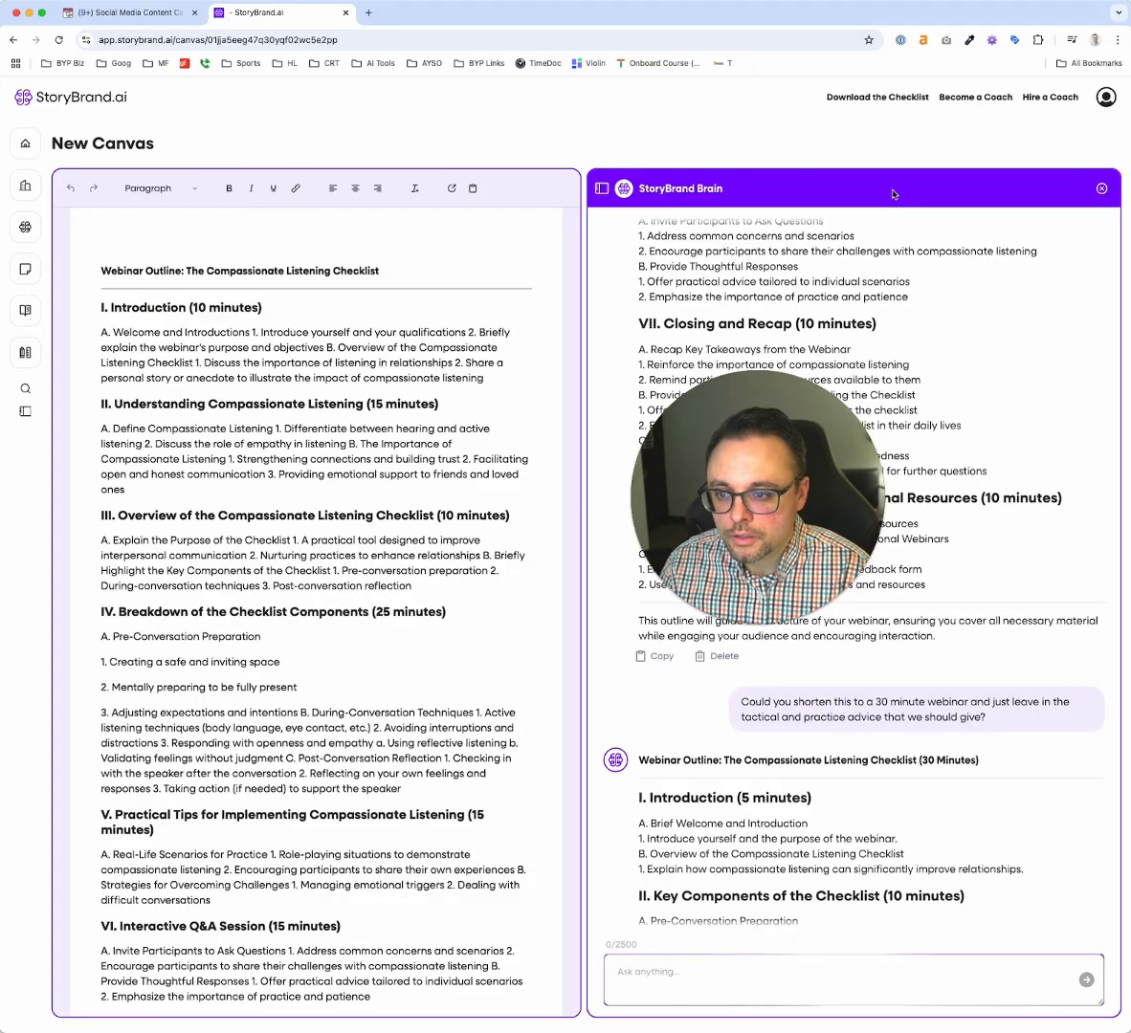
pyautogui.click(602, 188)
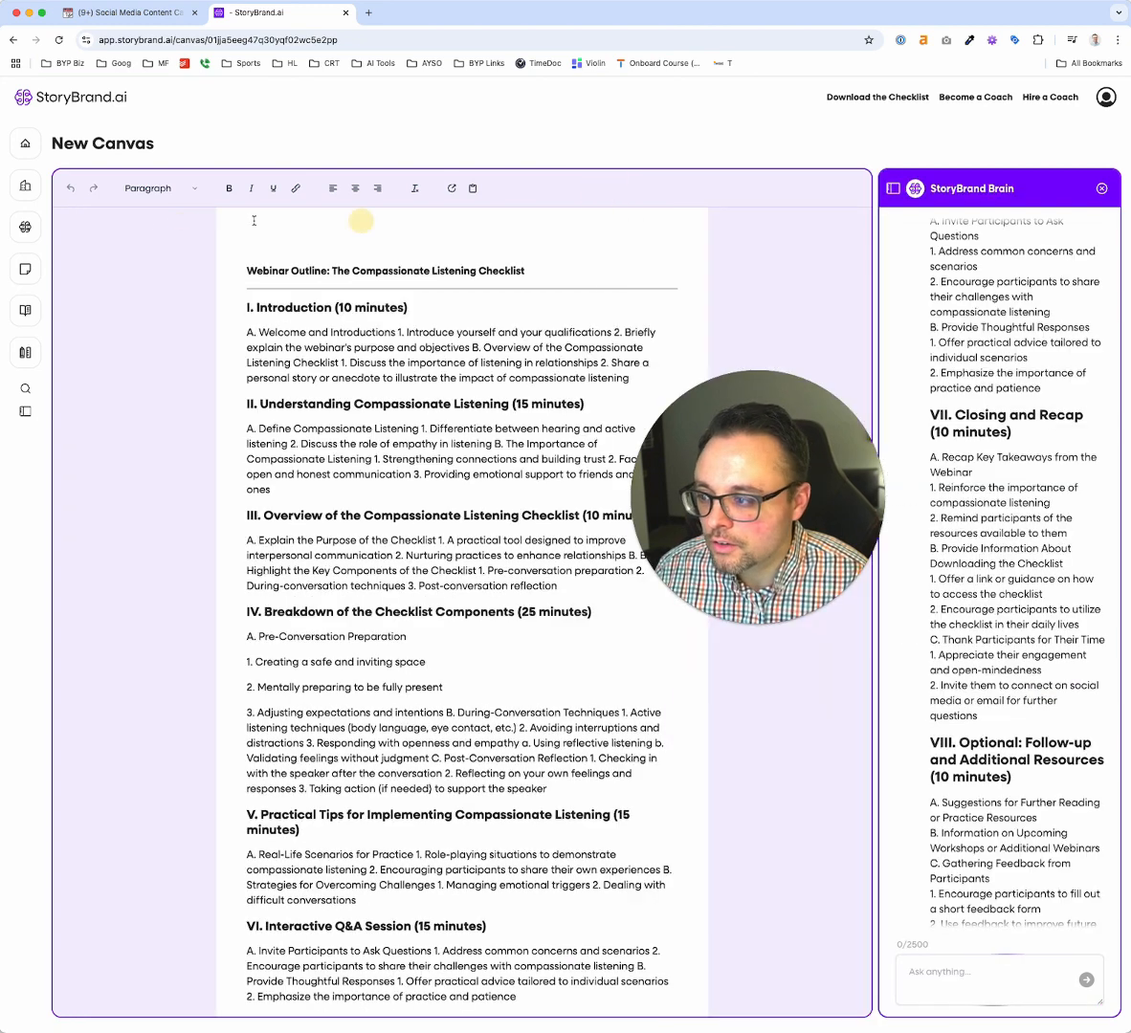
# Open the saved Compassionate Listening conversation in Ask Any Question and review its prompts, outlines and checklist
pyautogui.click(25, 228)
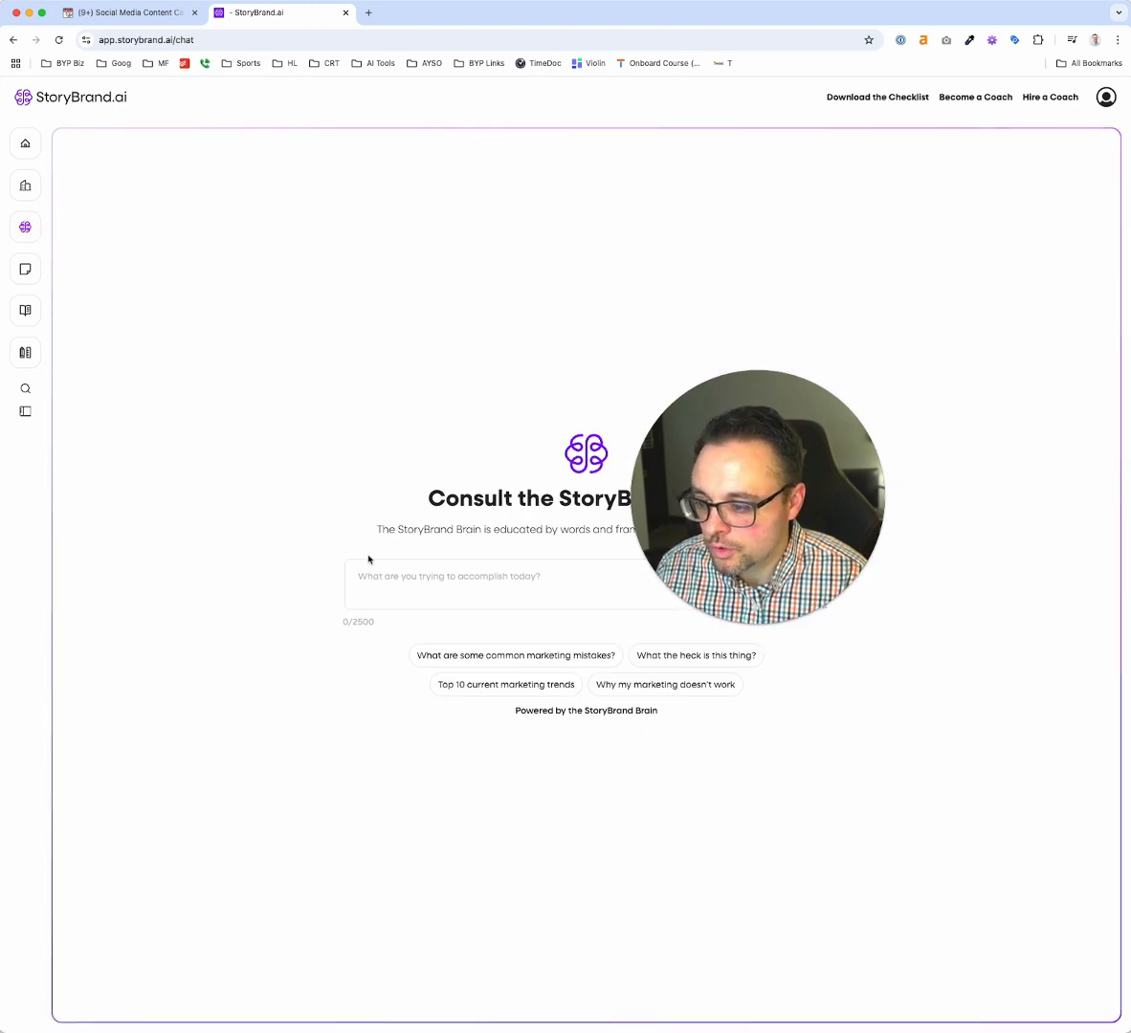
pyautogui.click(75, 277)
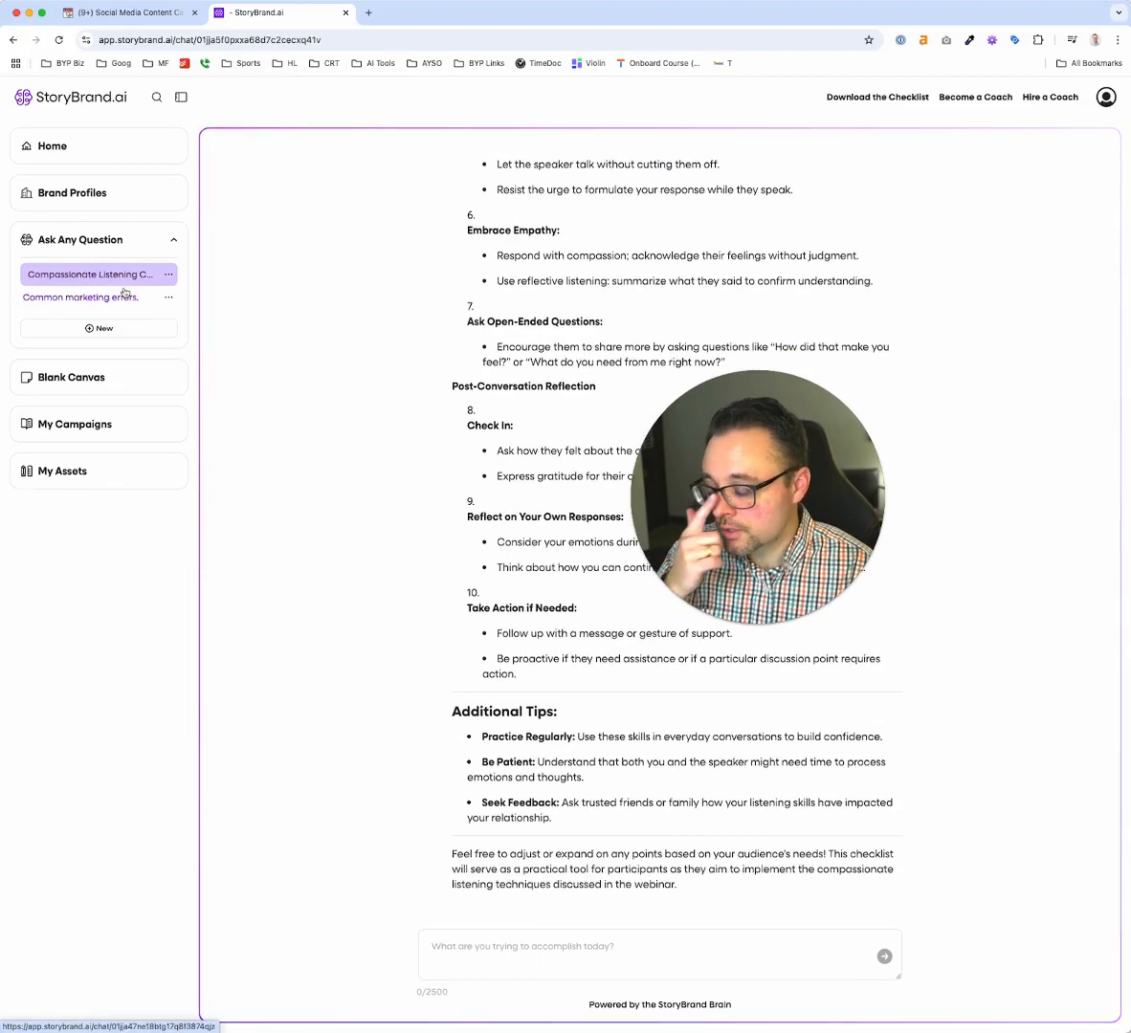
pyautogui.scroll(20, 466, 371)
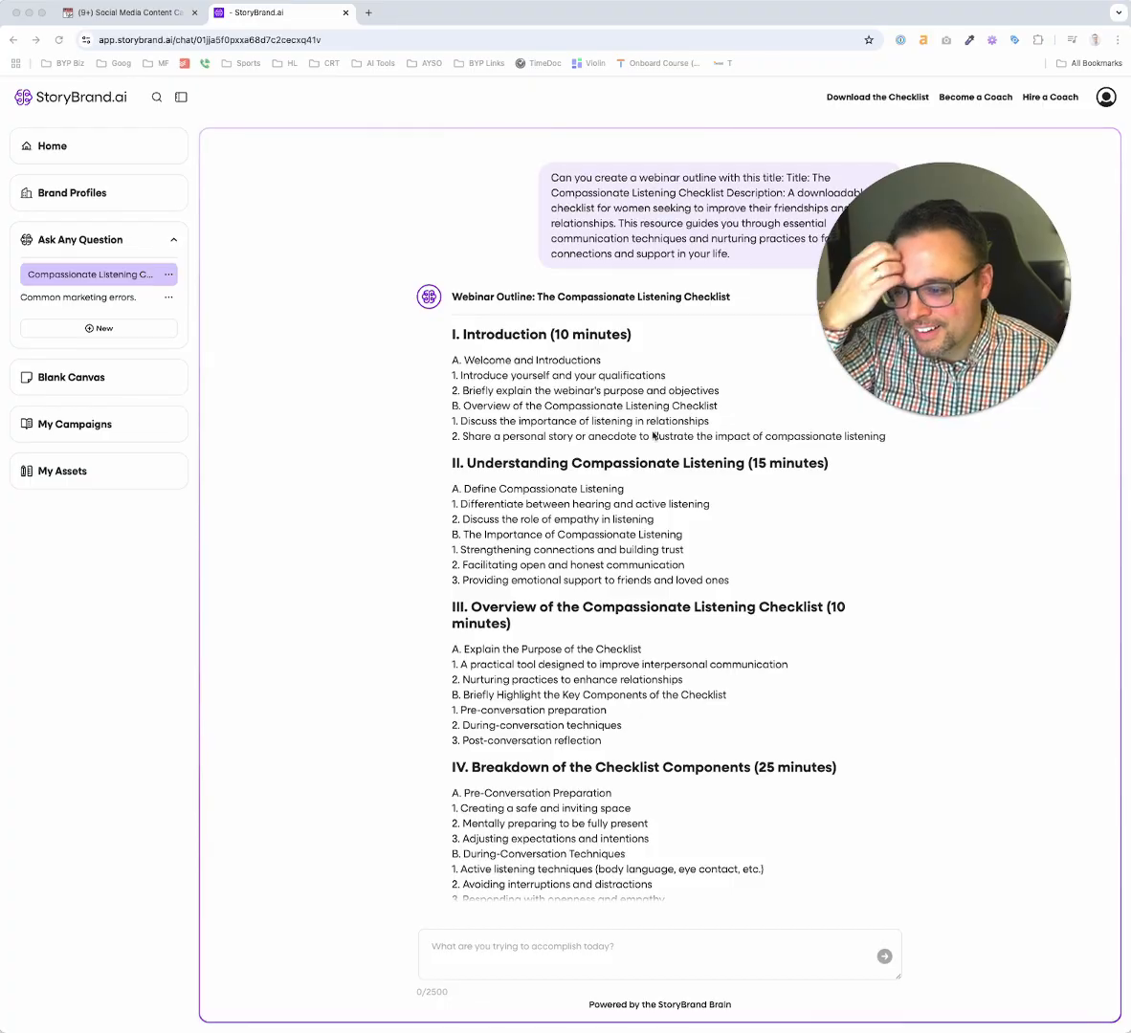
pyautogui.scroll(-5, 654, 436)
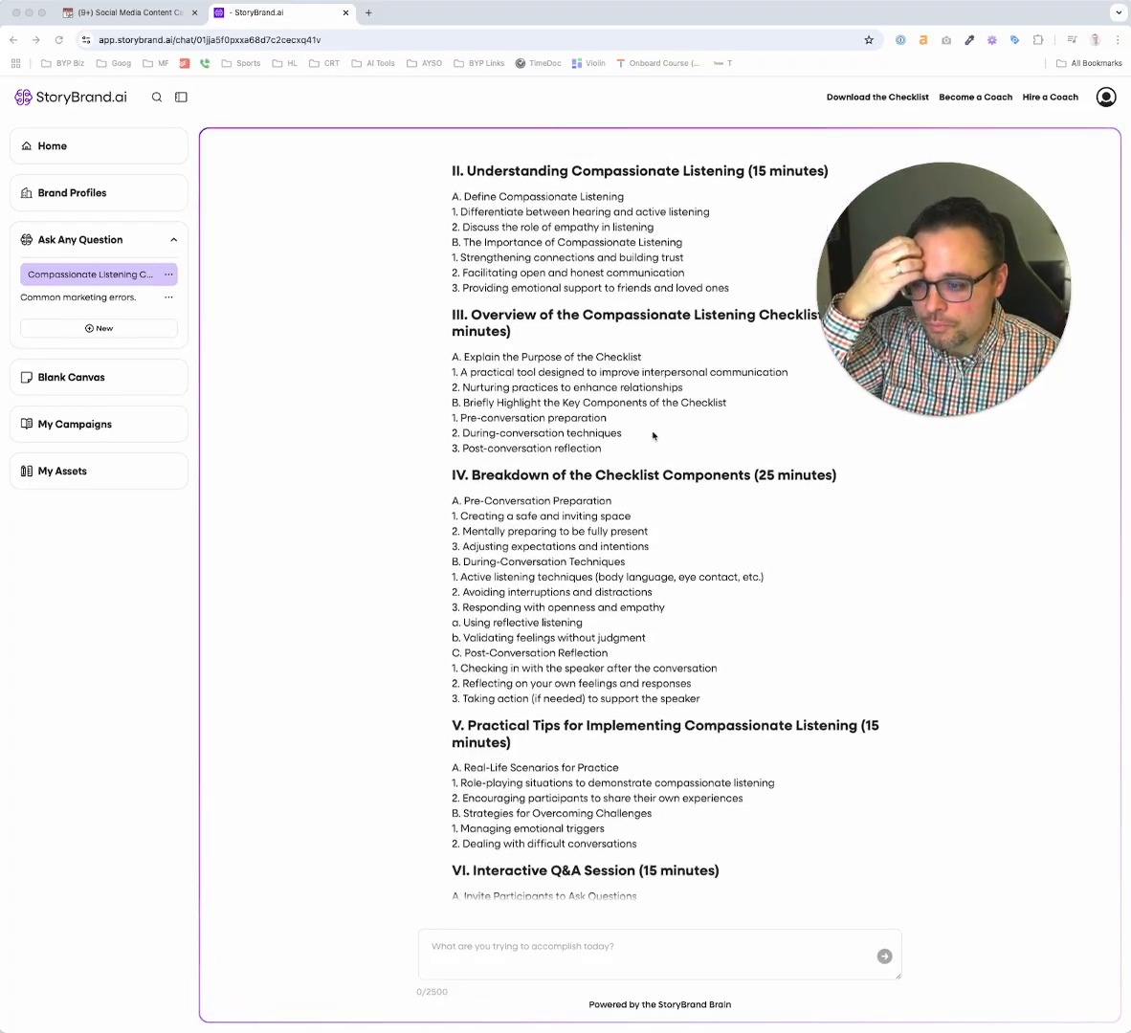
pyautogui.scroll(-20, 654, 437)
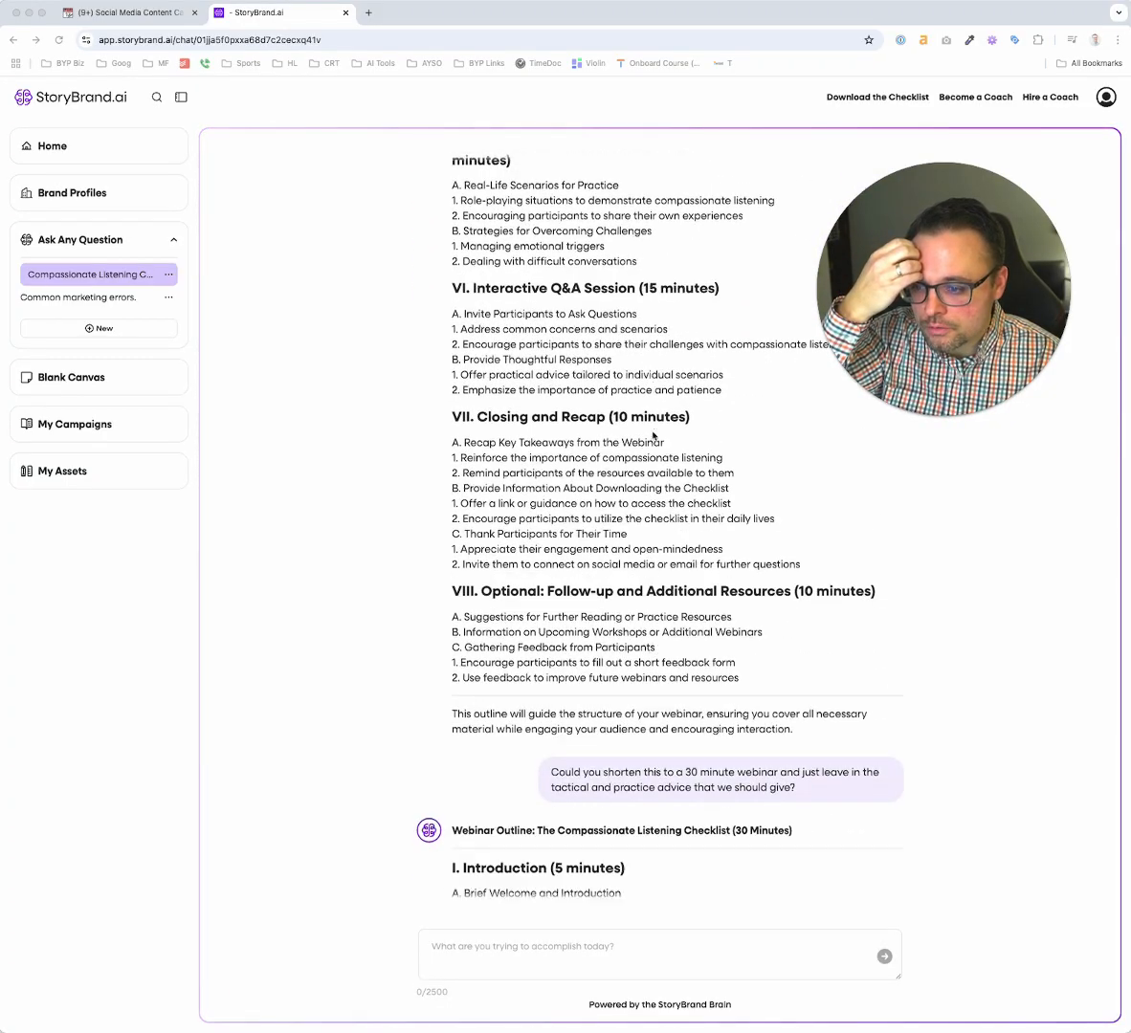
pyautogui.scroll(-8, 654, 436)
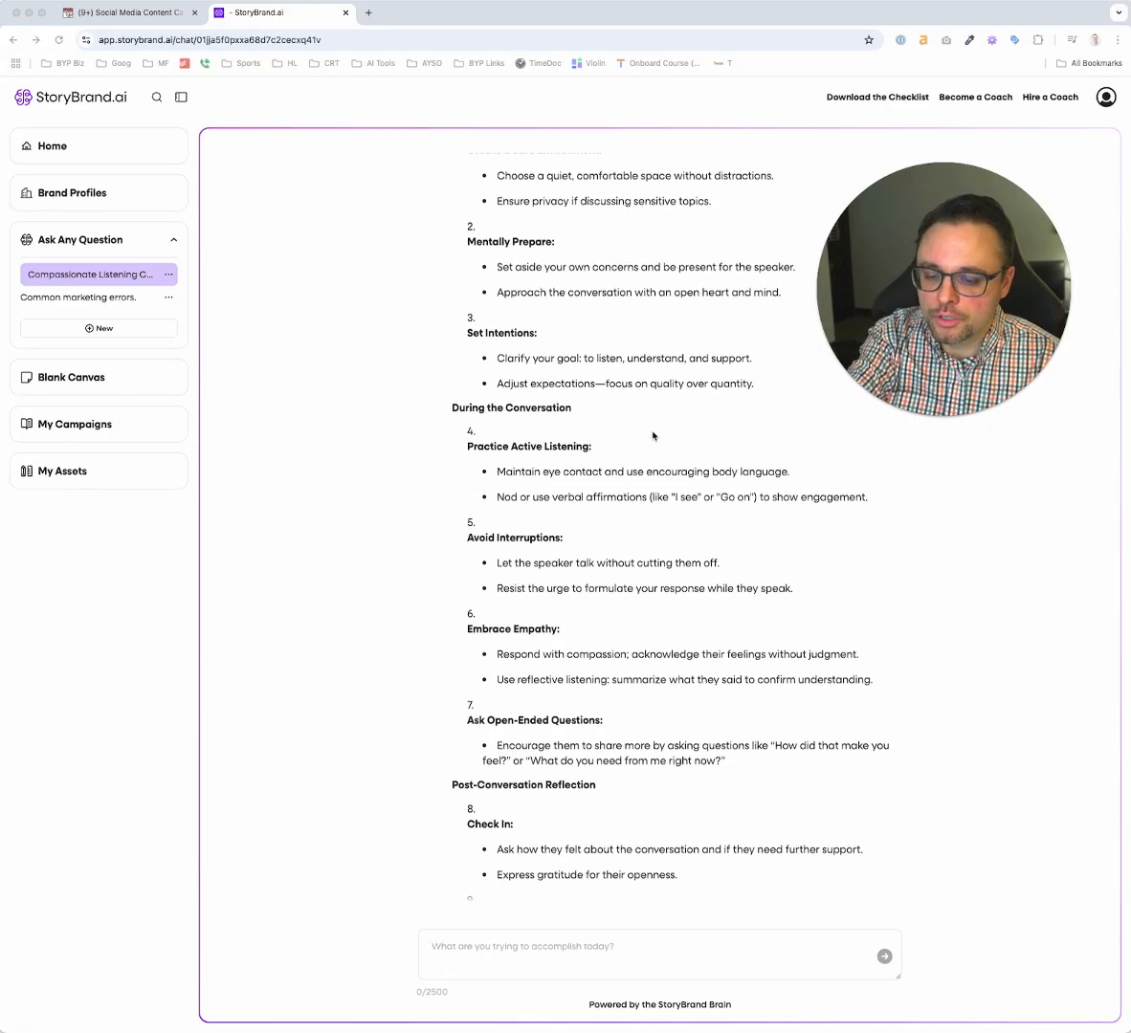
pyautogui.scroll(-3, 653, 436)
pyautogui.scroll(-2, 654, 436)
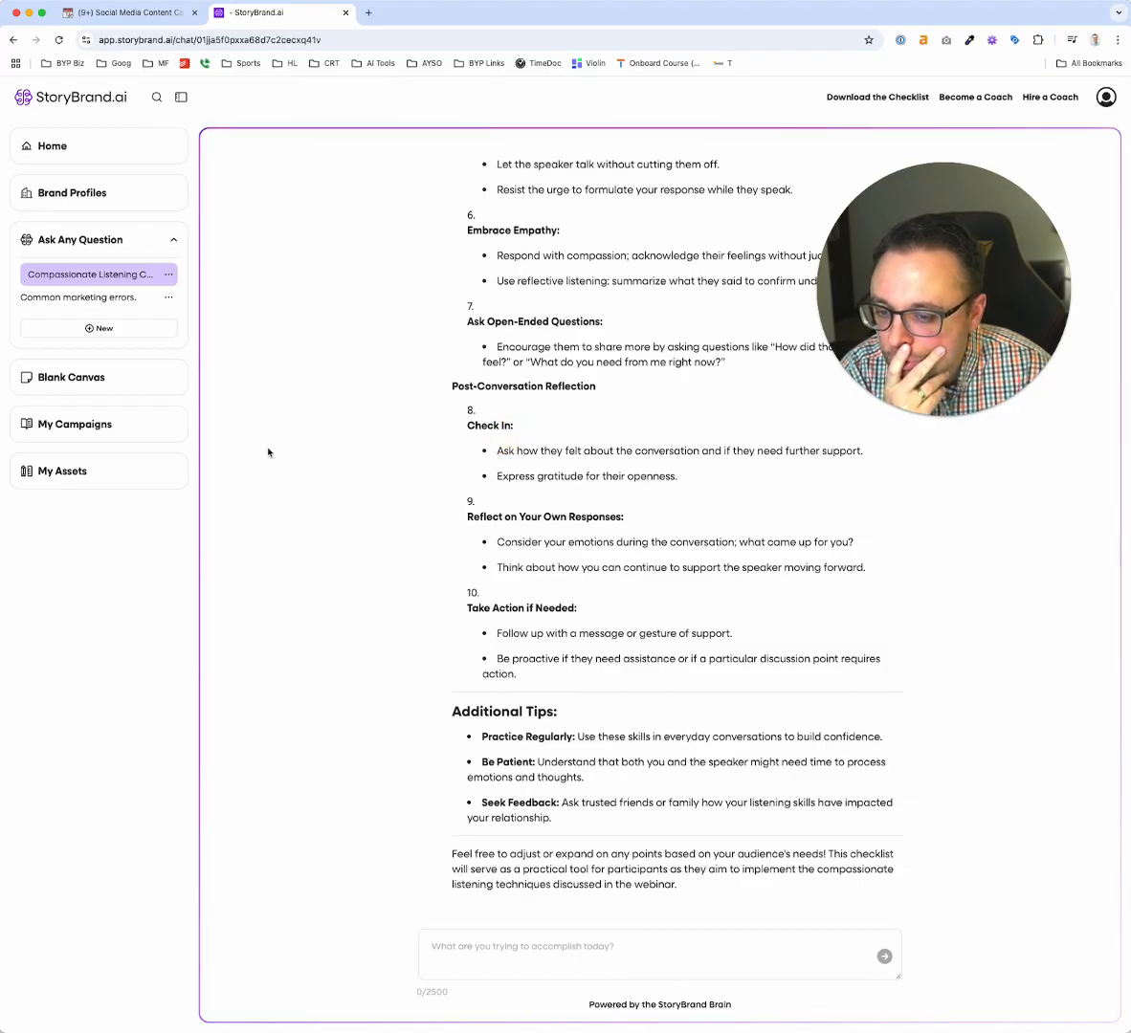
# Open the Seven Oaks Therapy campaign from the saved campaigns
pyautogui.click(91, 424)
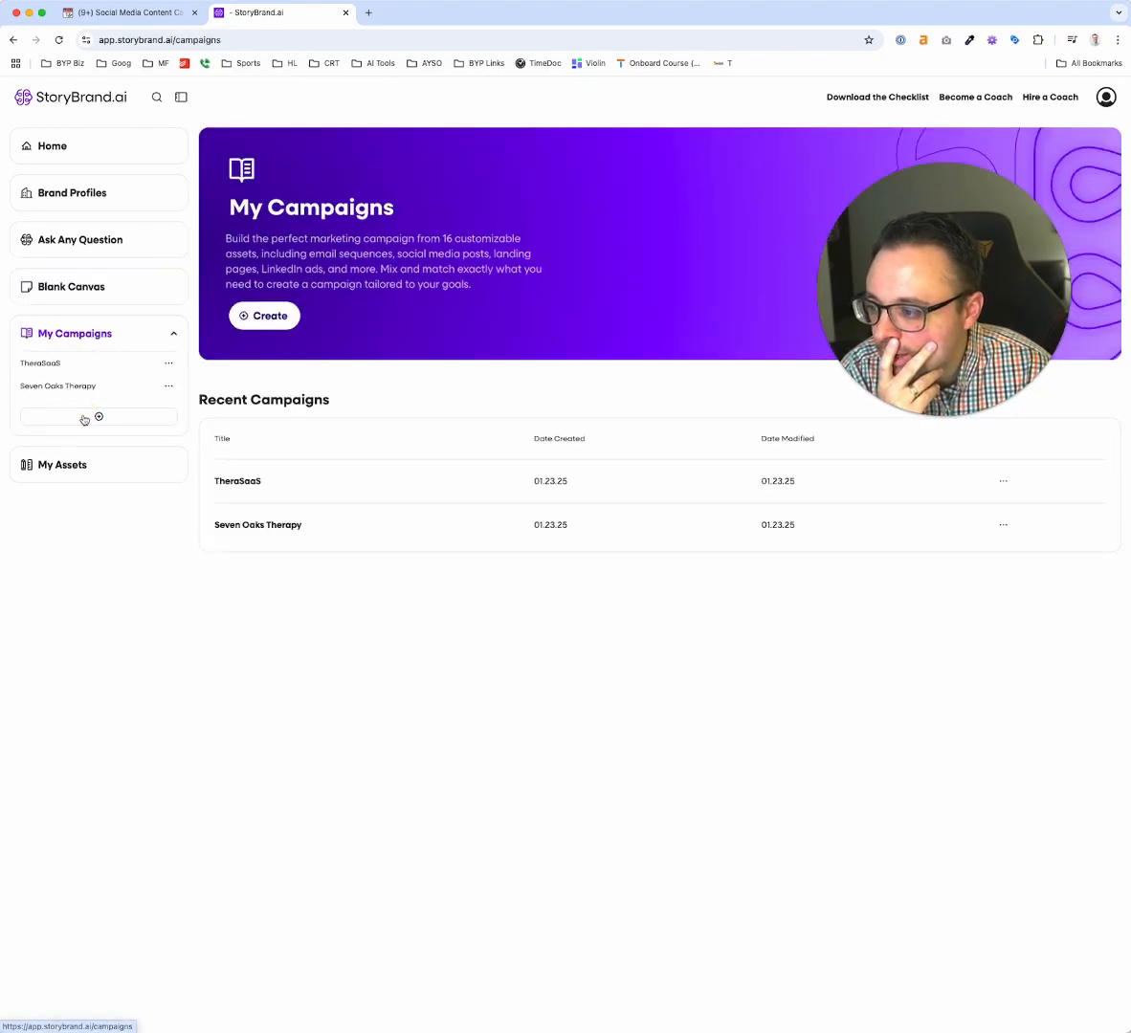
pyautogui.click(249, 531)
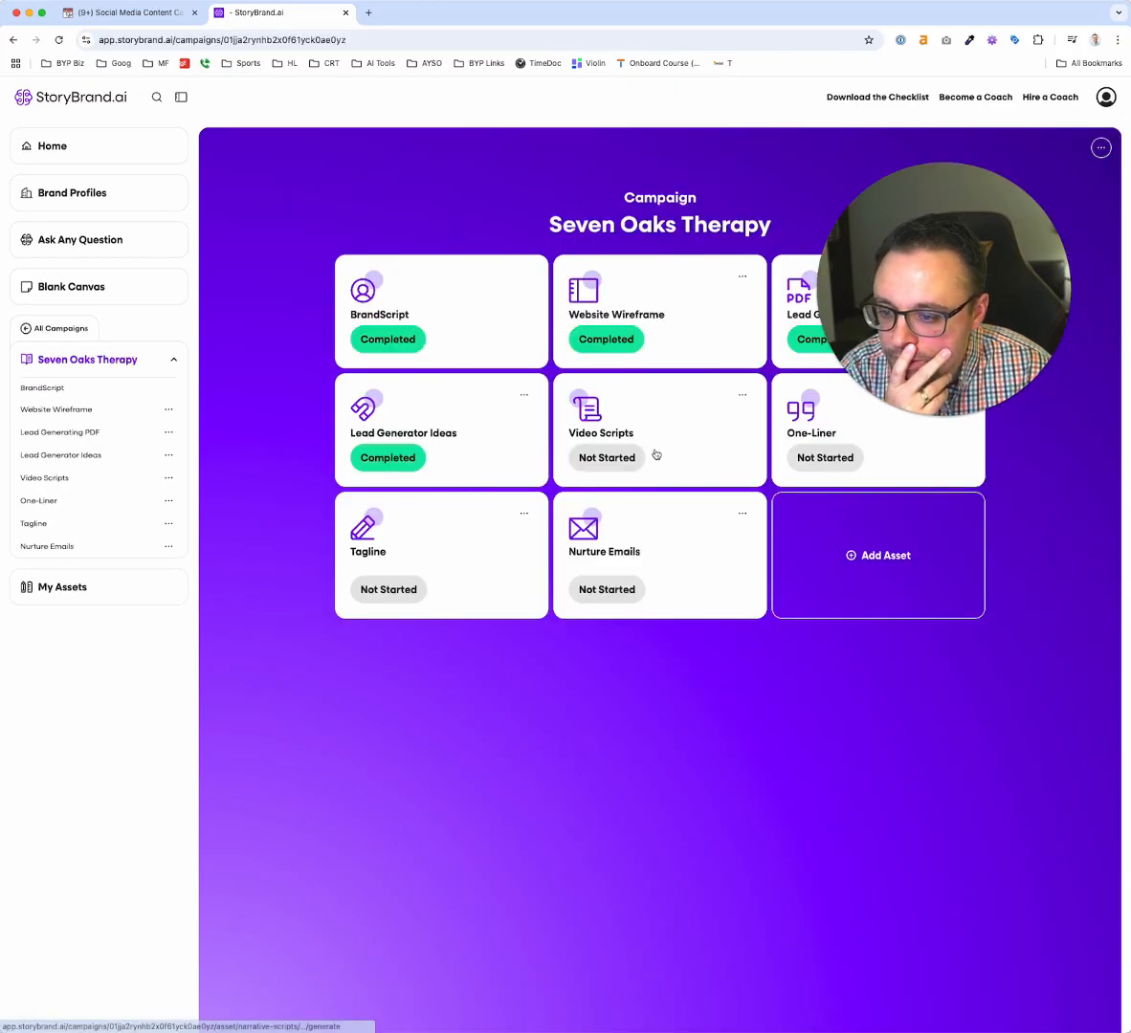
# Generate the one-liner with the benefit "Less anxiety, the hold that past trauma has on you will be loosened.", and generate the campaign's taglines
pyautogui.click(817, 465)
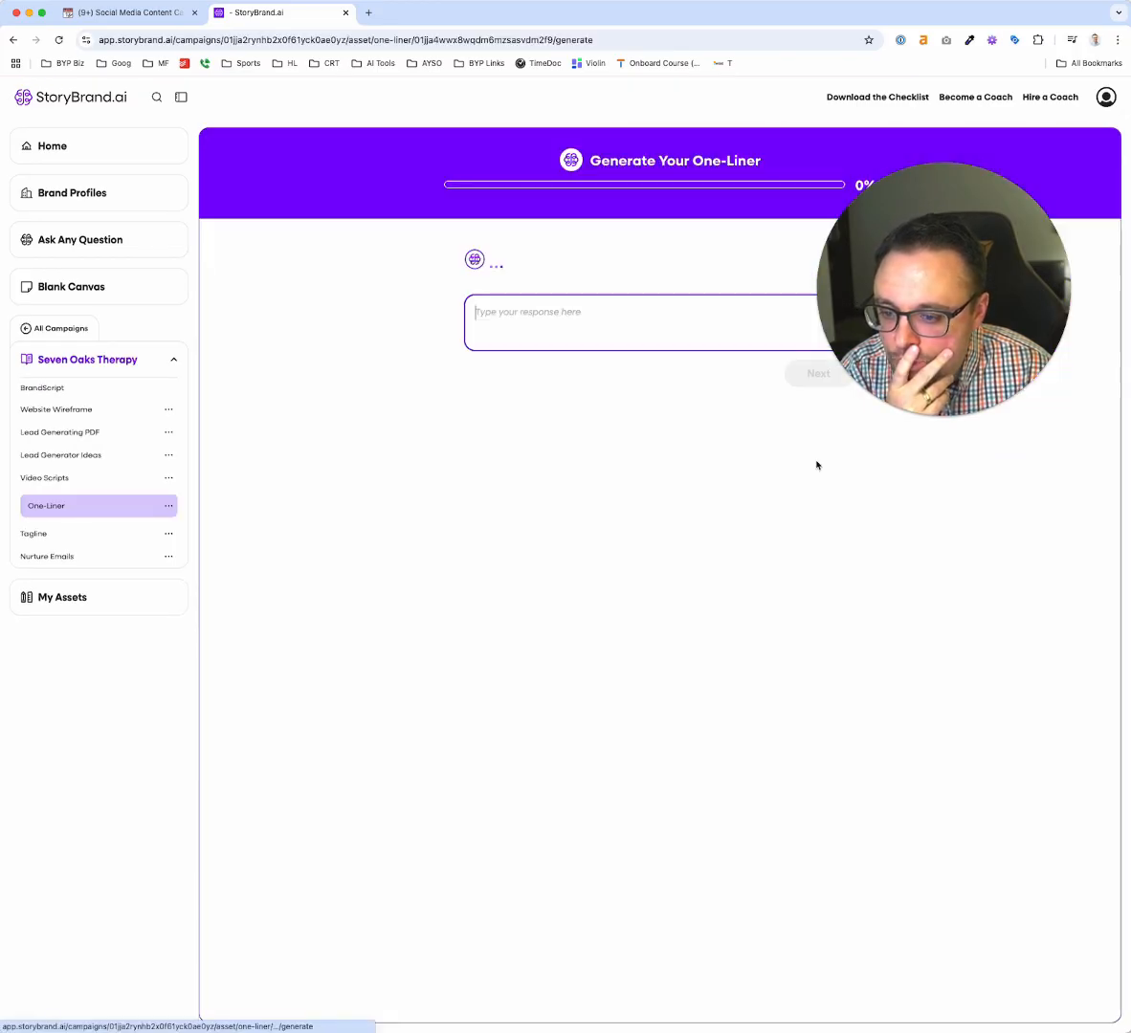
pyautogui.moveTo(944, 243); pyautogui.dragTo(971, 718)
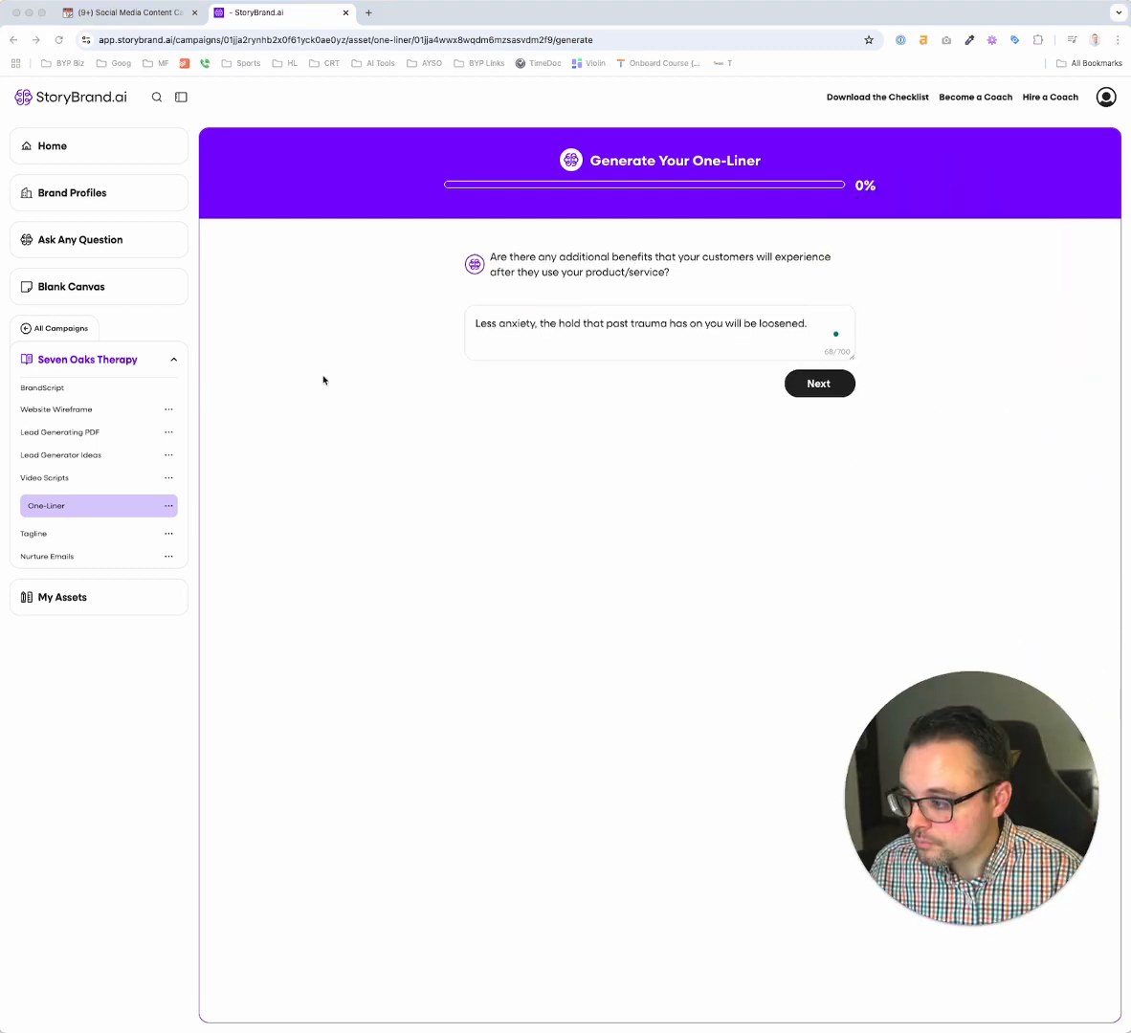
pyautogui.click(485, 331)
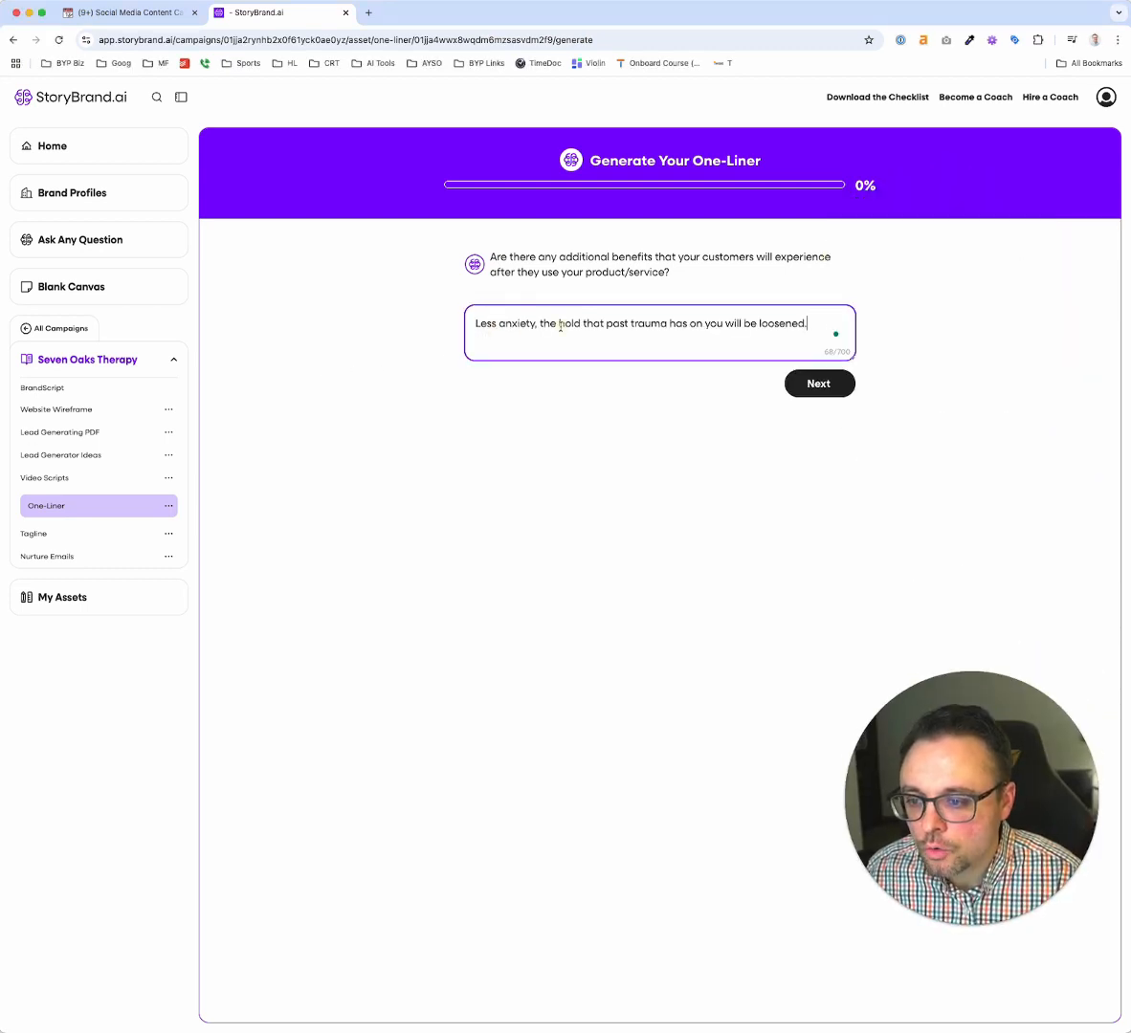
pyautogui.click(803, 381)
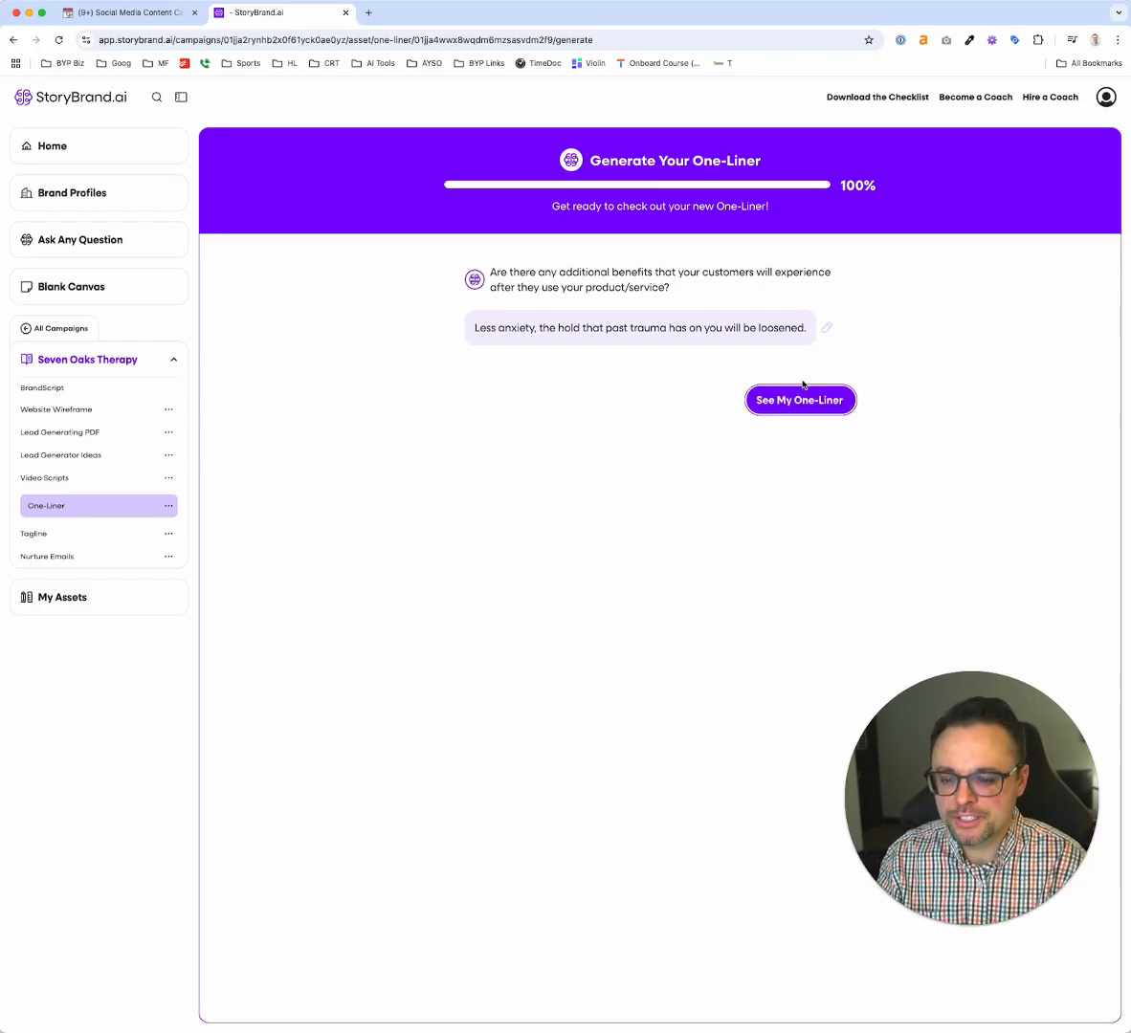
pyautogui.click(803, 392)
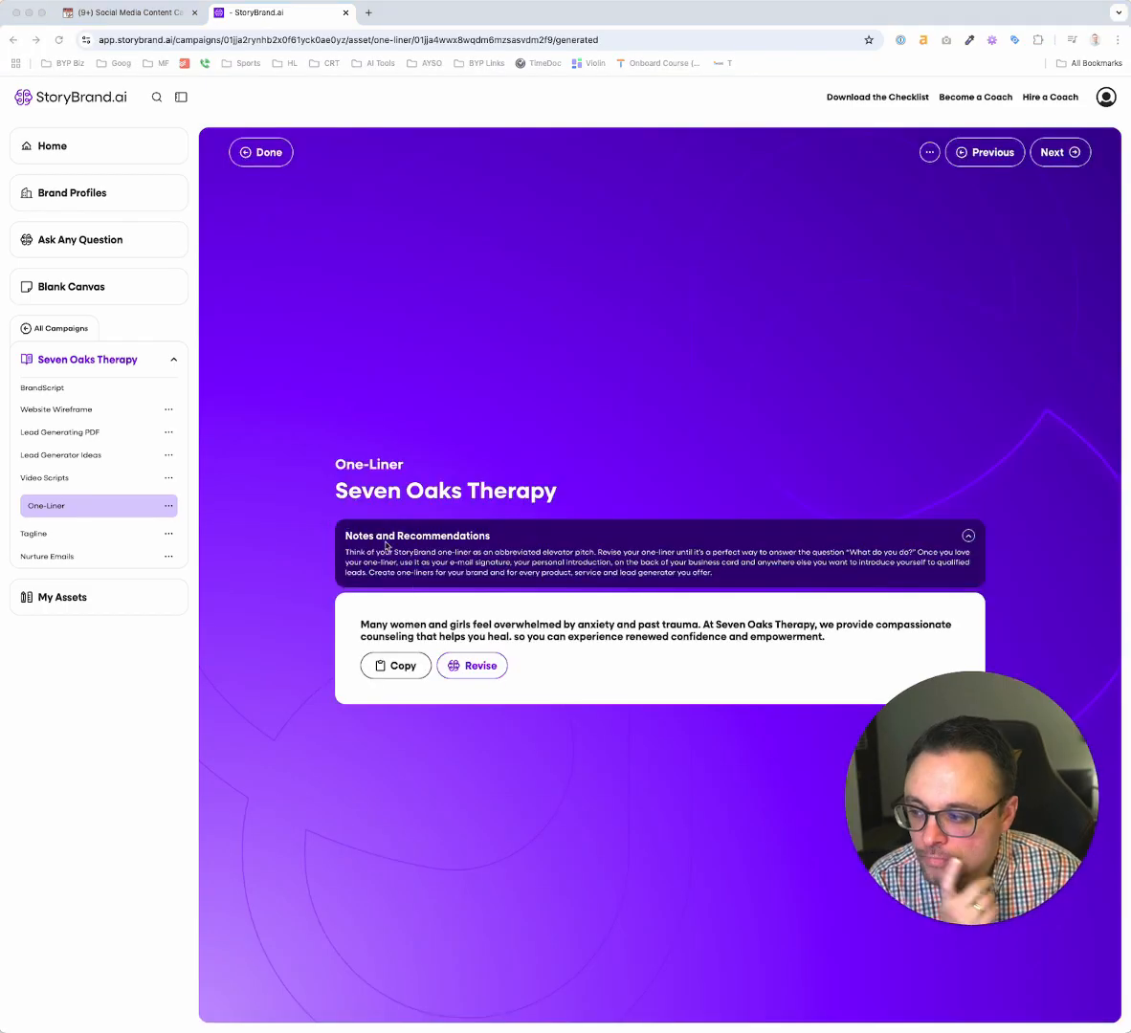
pyautogui.click(505, 635)
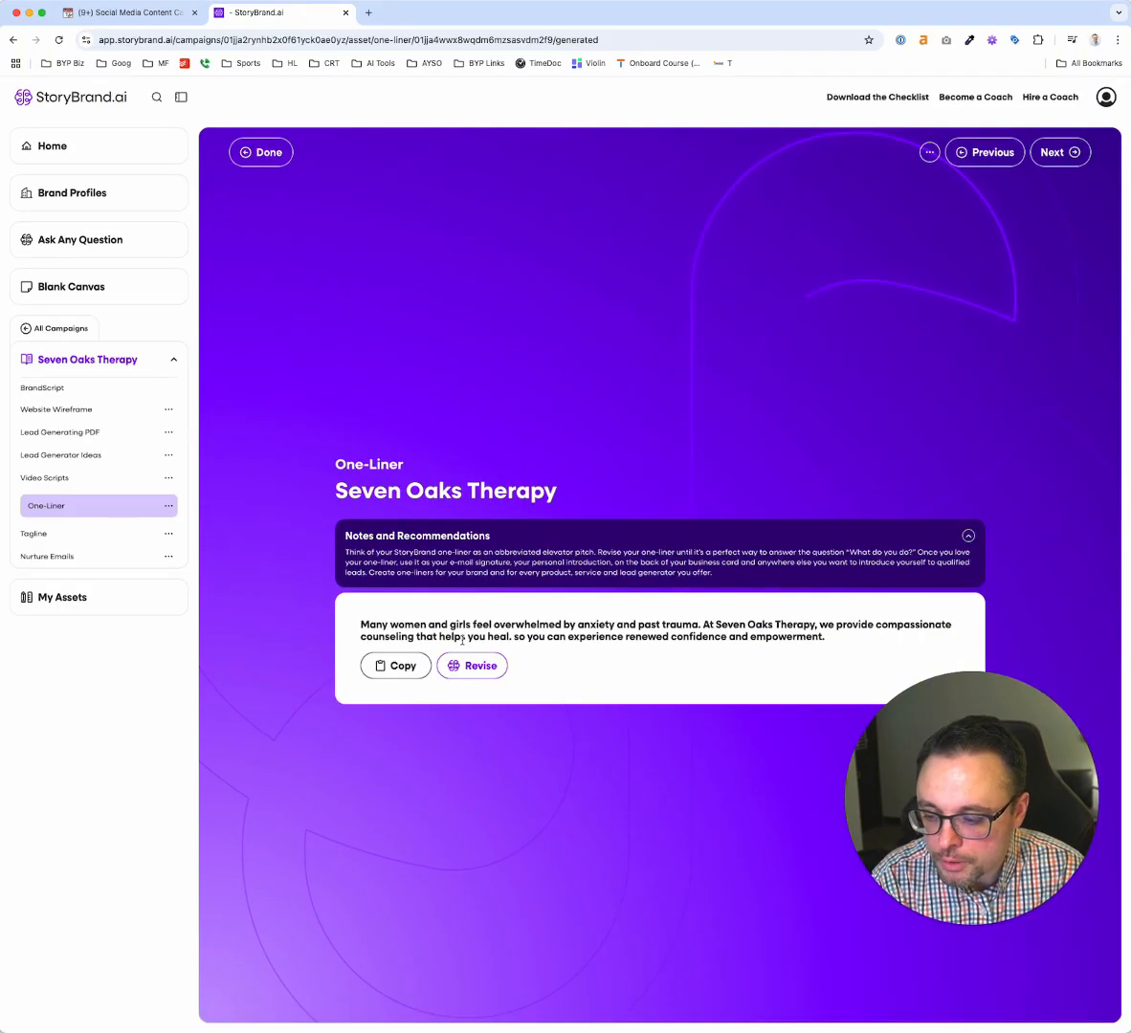
pyautogui.click(75, 534)
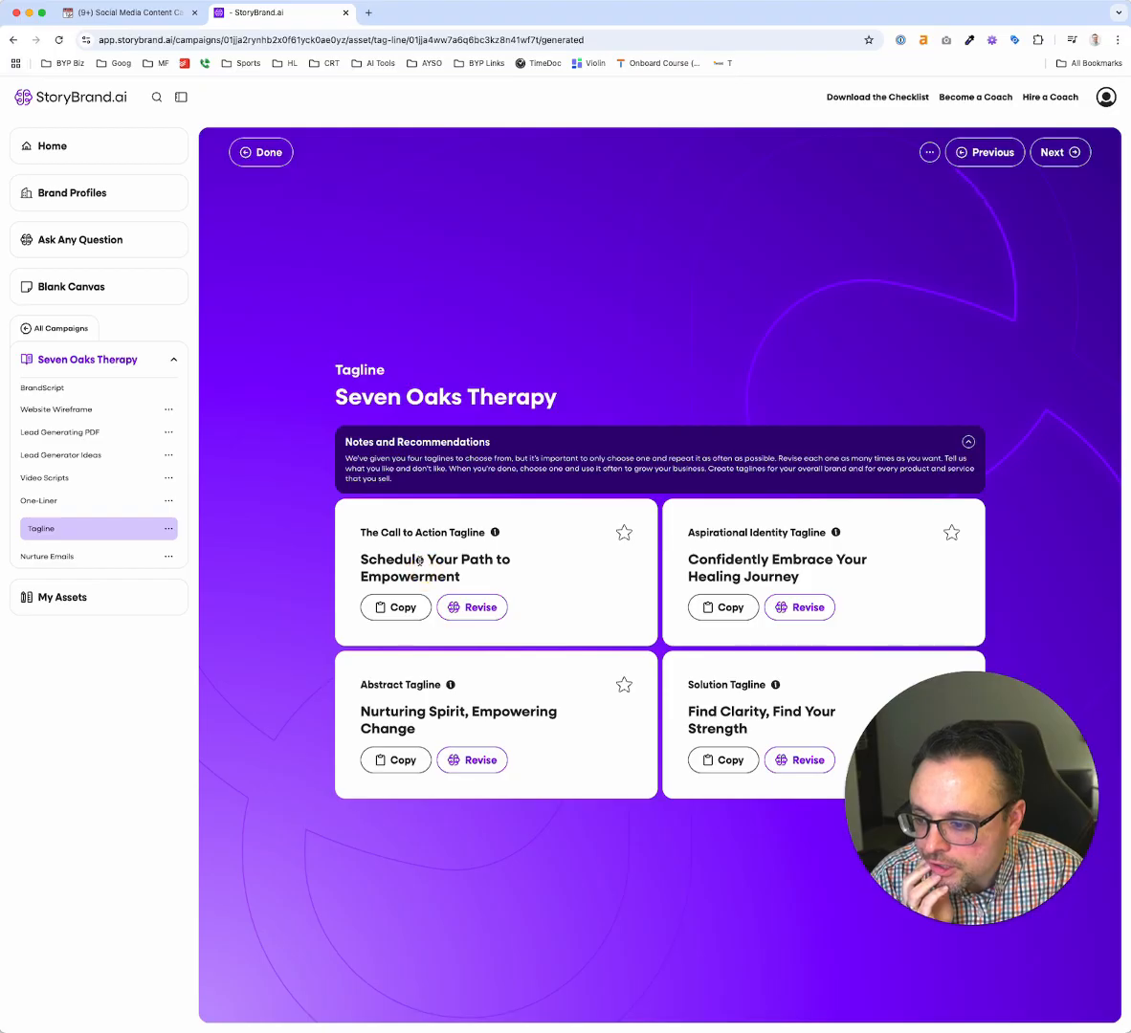
# Start the campaign's nurture emails with the Educational Content type and give "mental health for women" as the industry
pyautogui.click(65, 557)
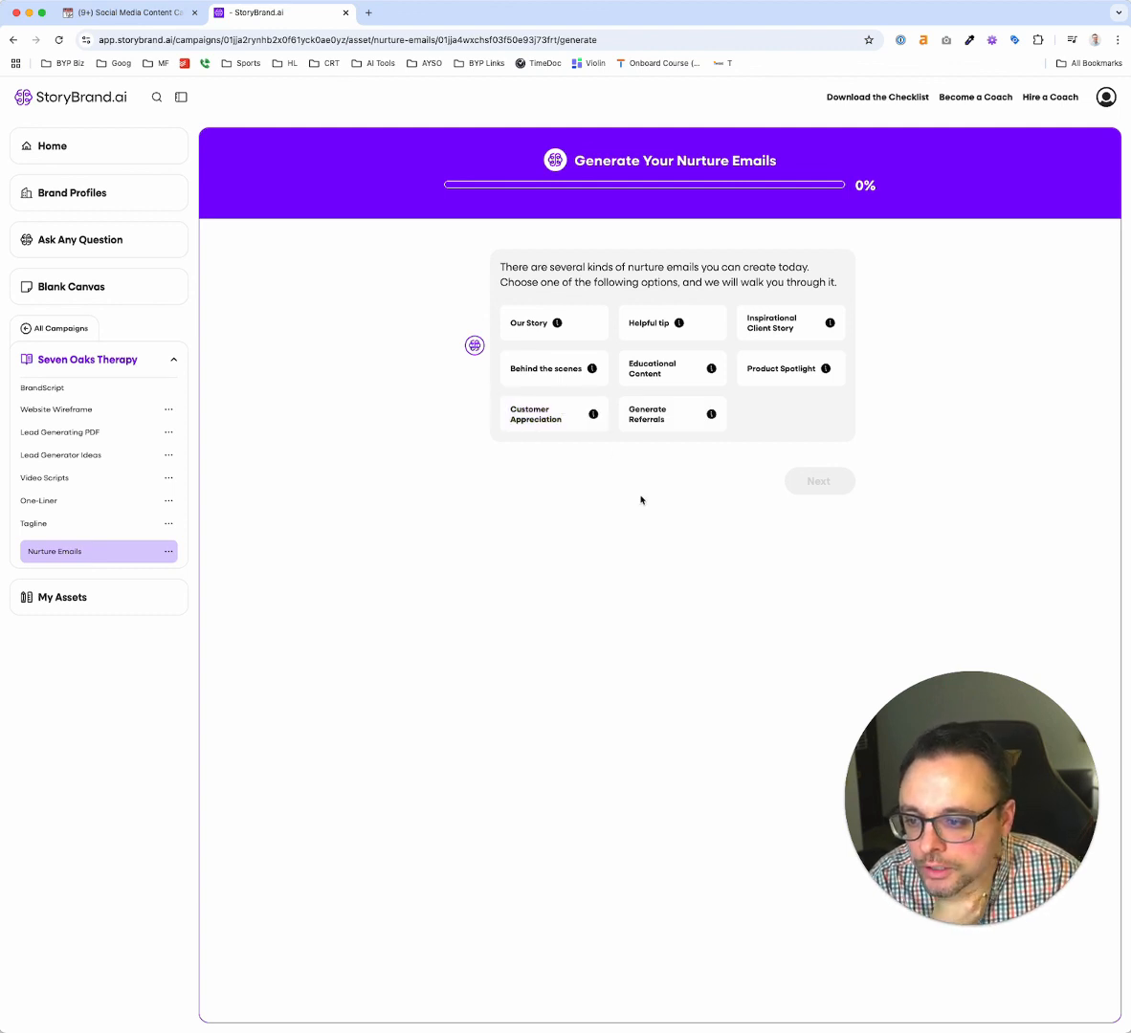
pyautogui.click(536, 323)
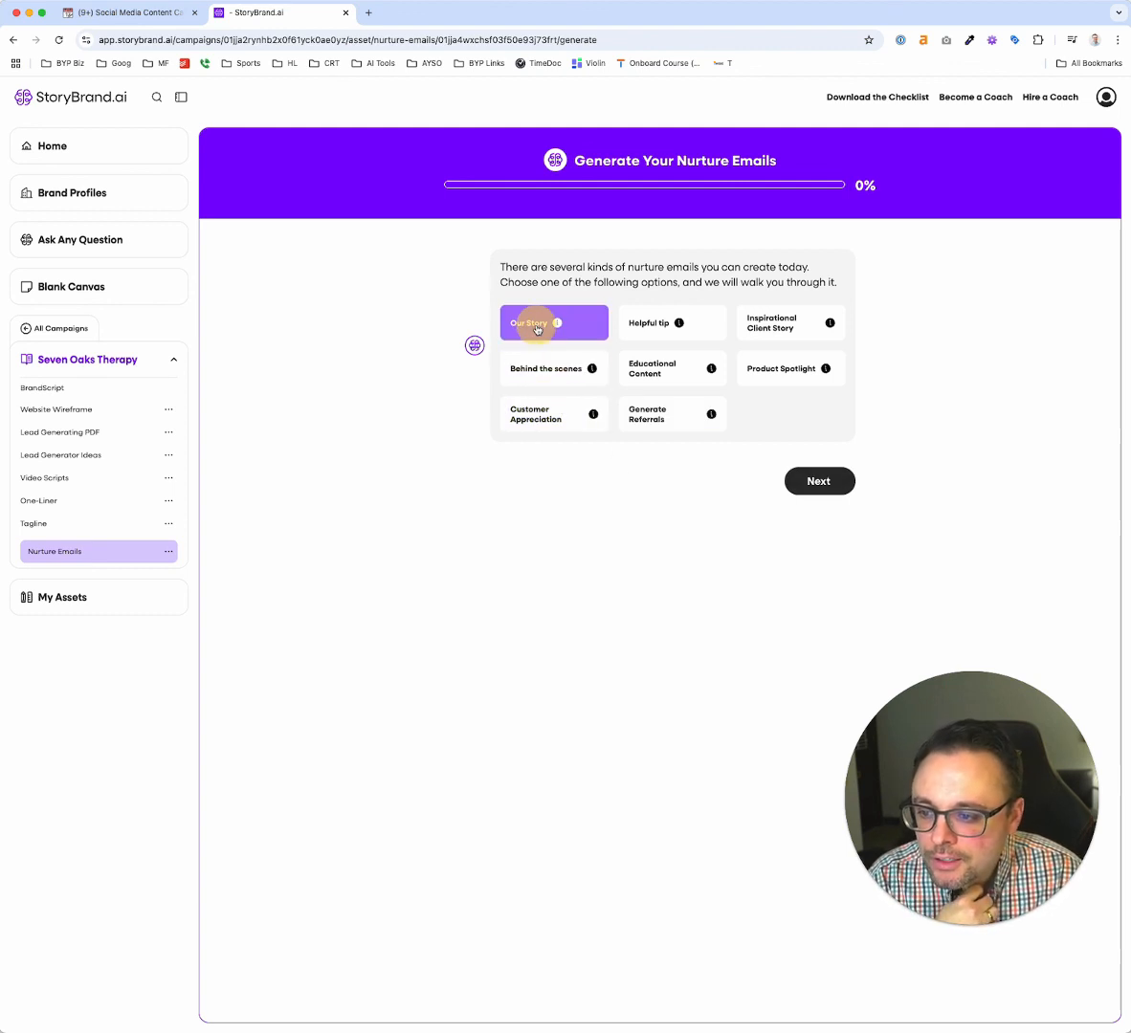
pyautogui.click(674, 375)
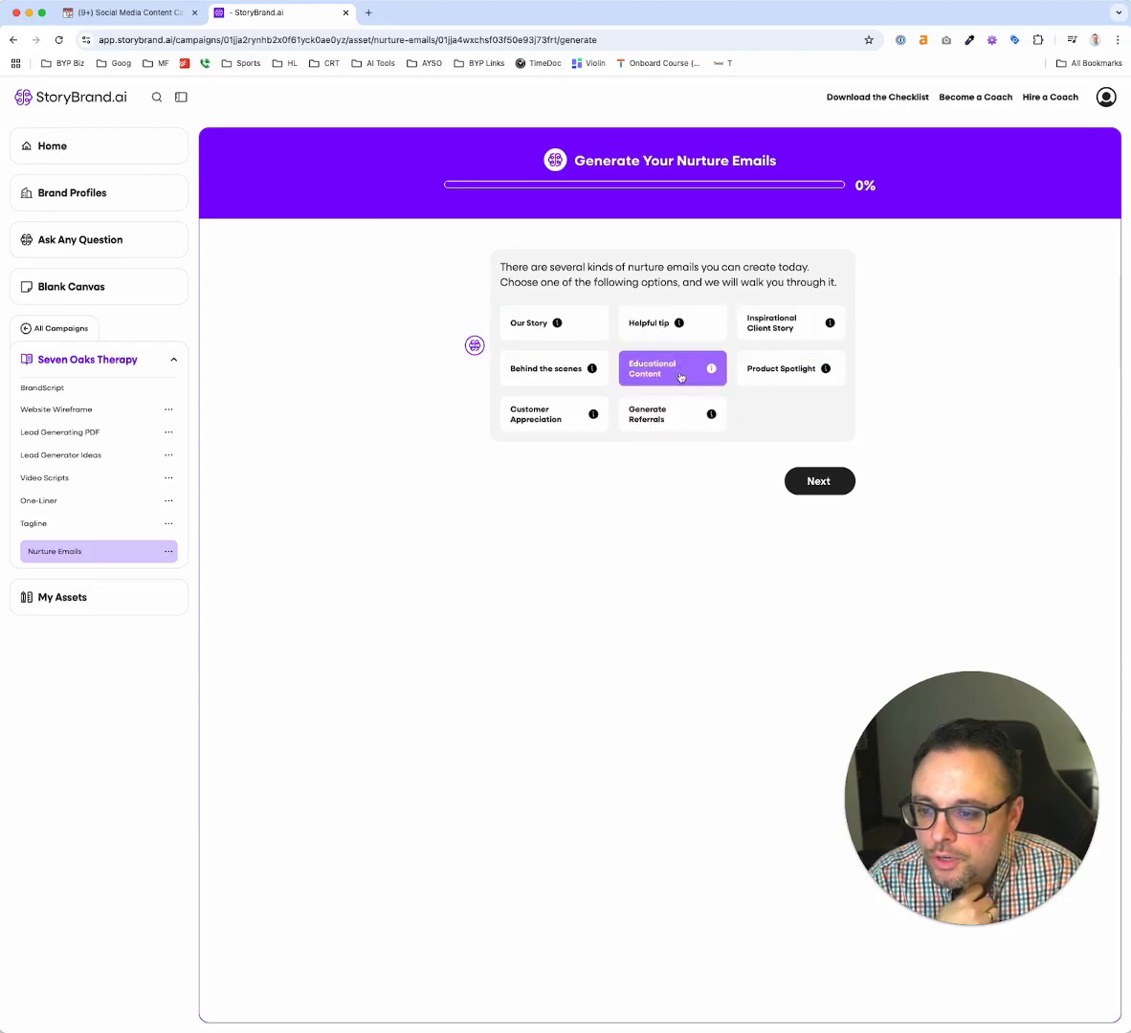
pyautogui.click(823, 479)
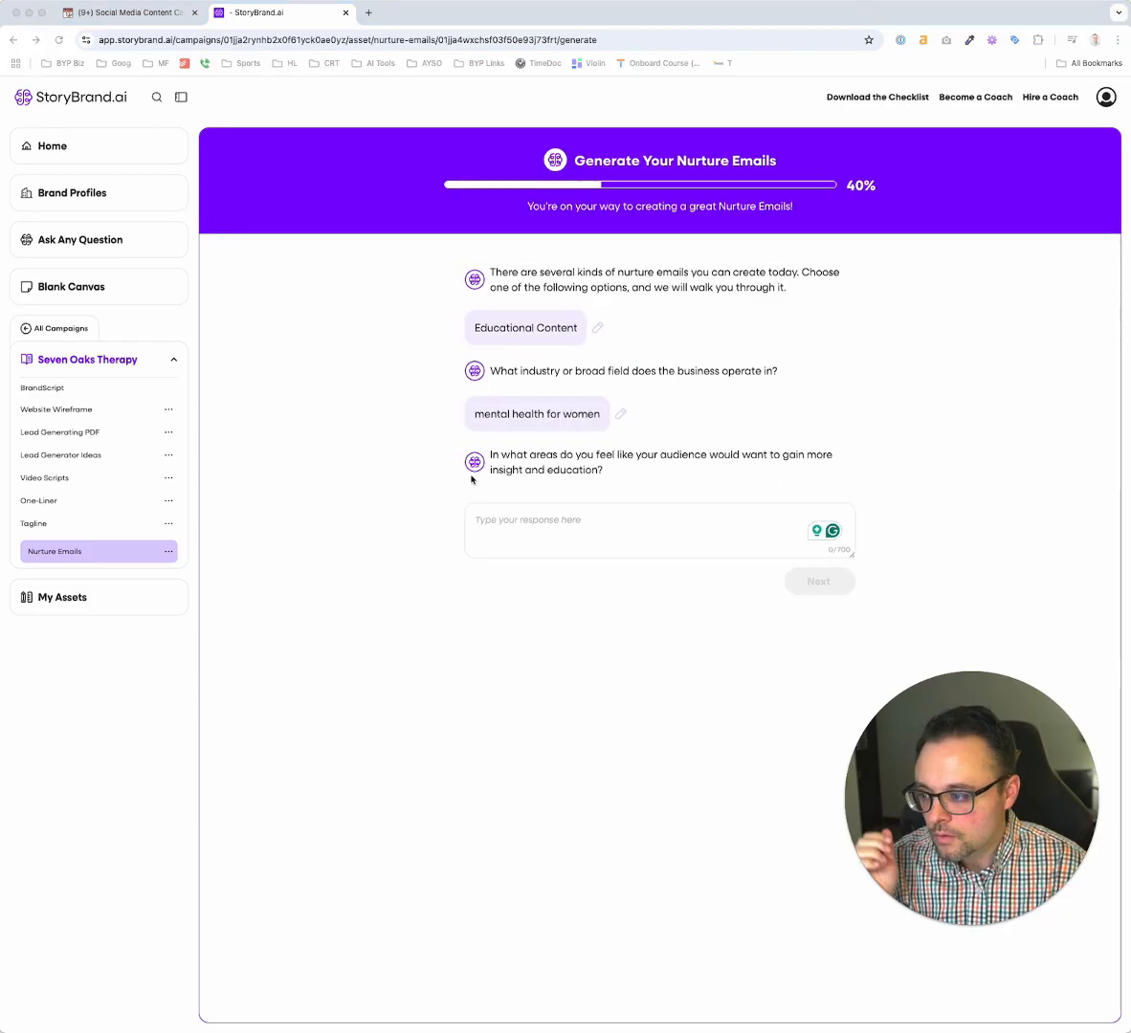
# Answer the question about areas for more insight and education with "mental wellness for women."
pyautogui.click(561, 528)
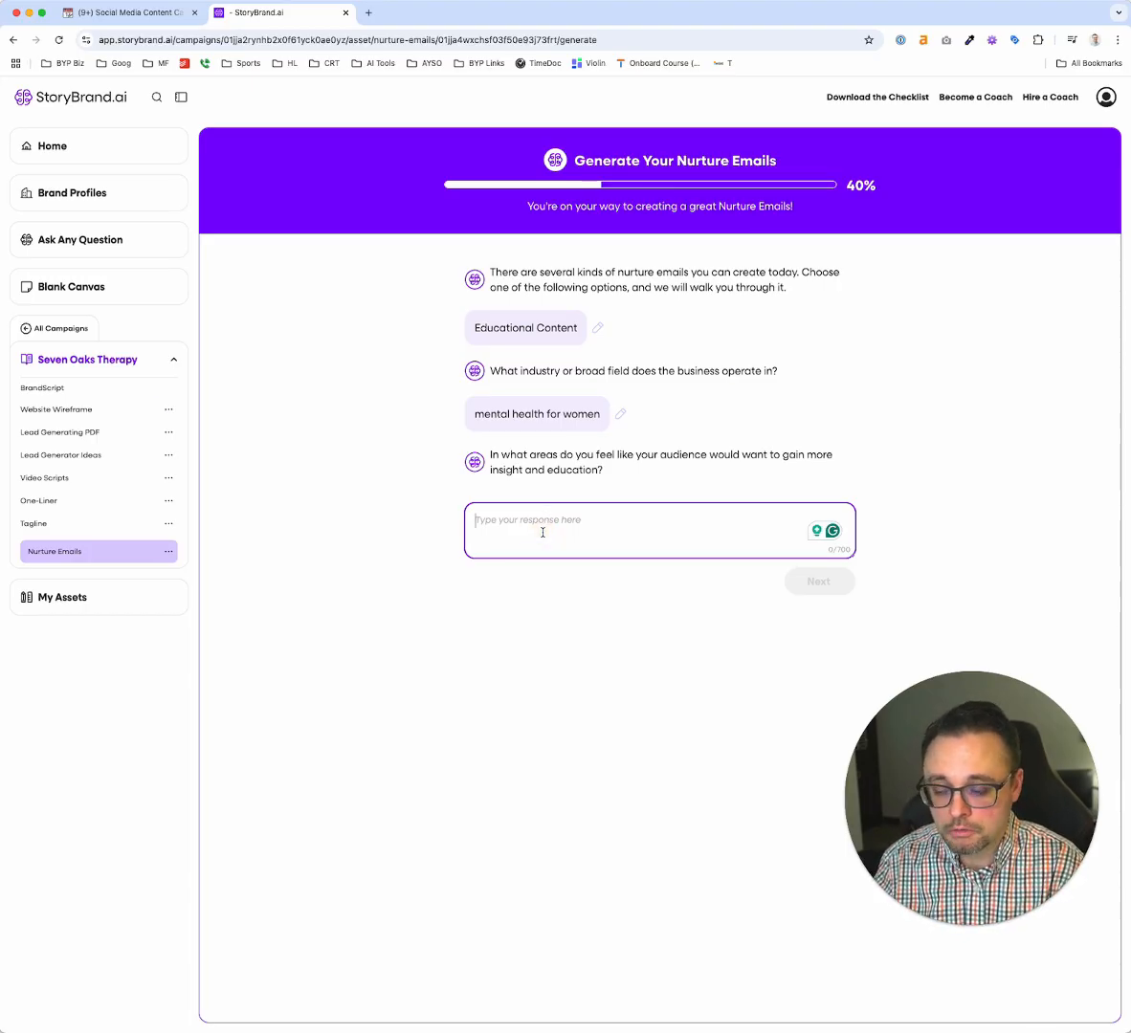
pyautogui.write('mental well')
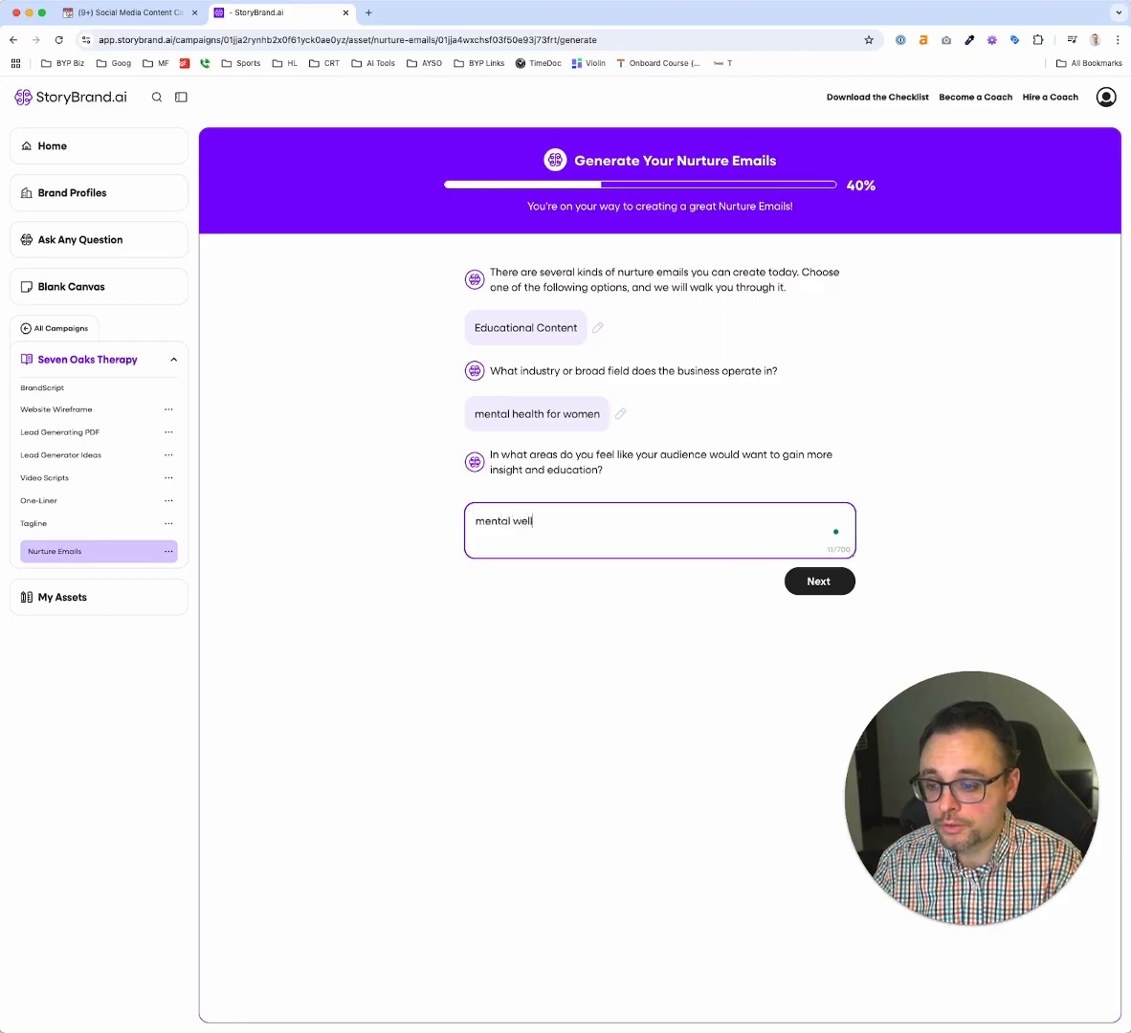
pyautogui.write('ness for women. G')
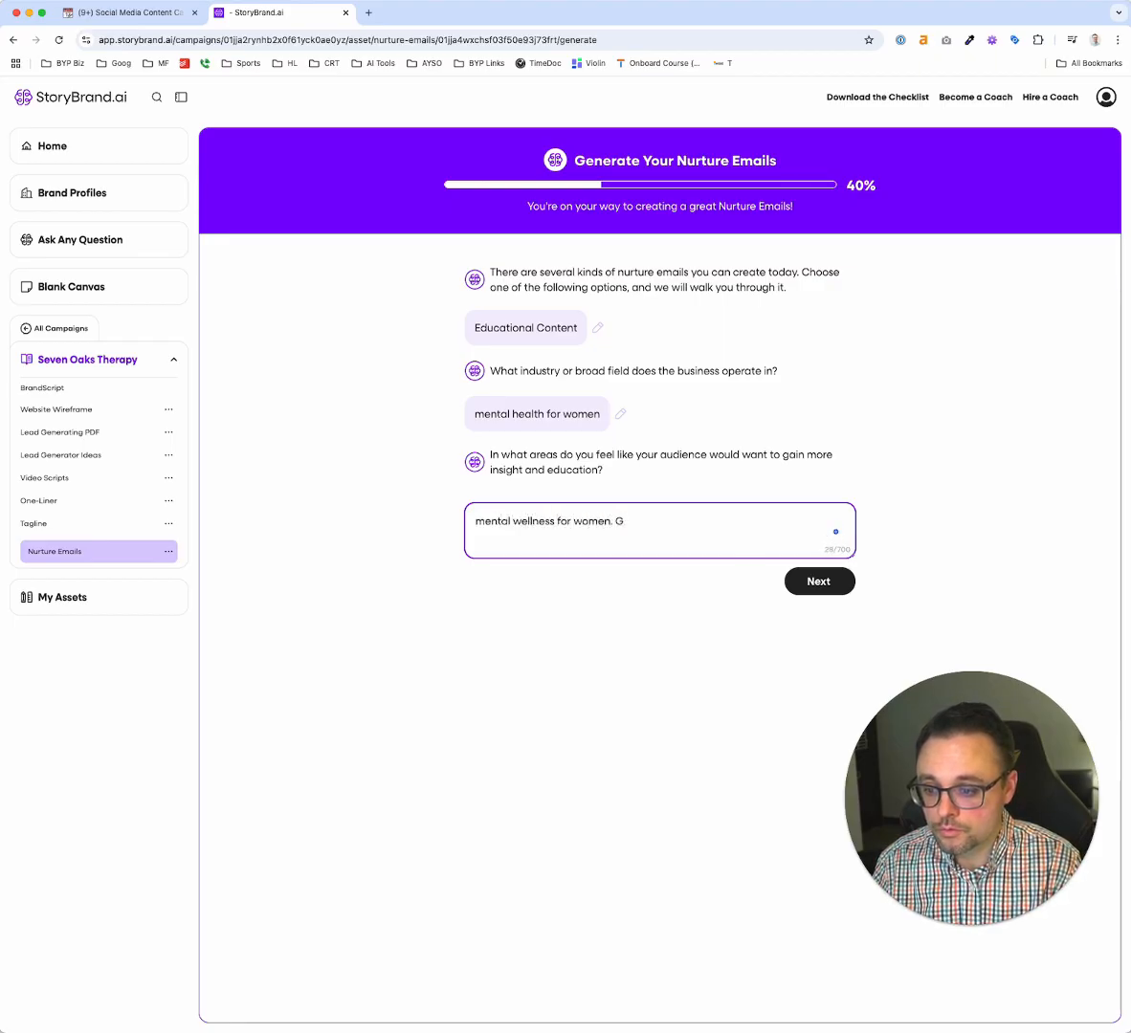
pyautogui.press('BackSpace')
pyautogui.press('BackSpace')
pyautogui.press('Return')
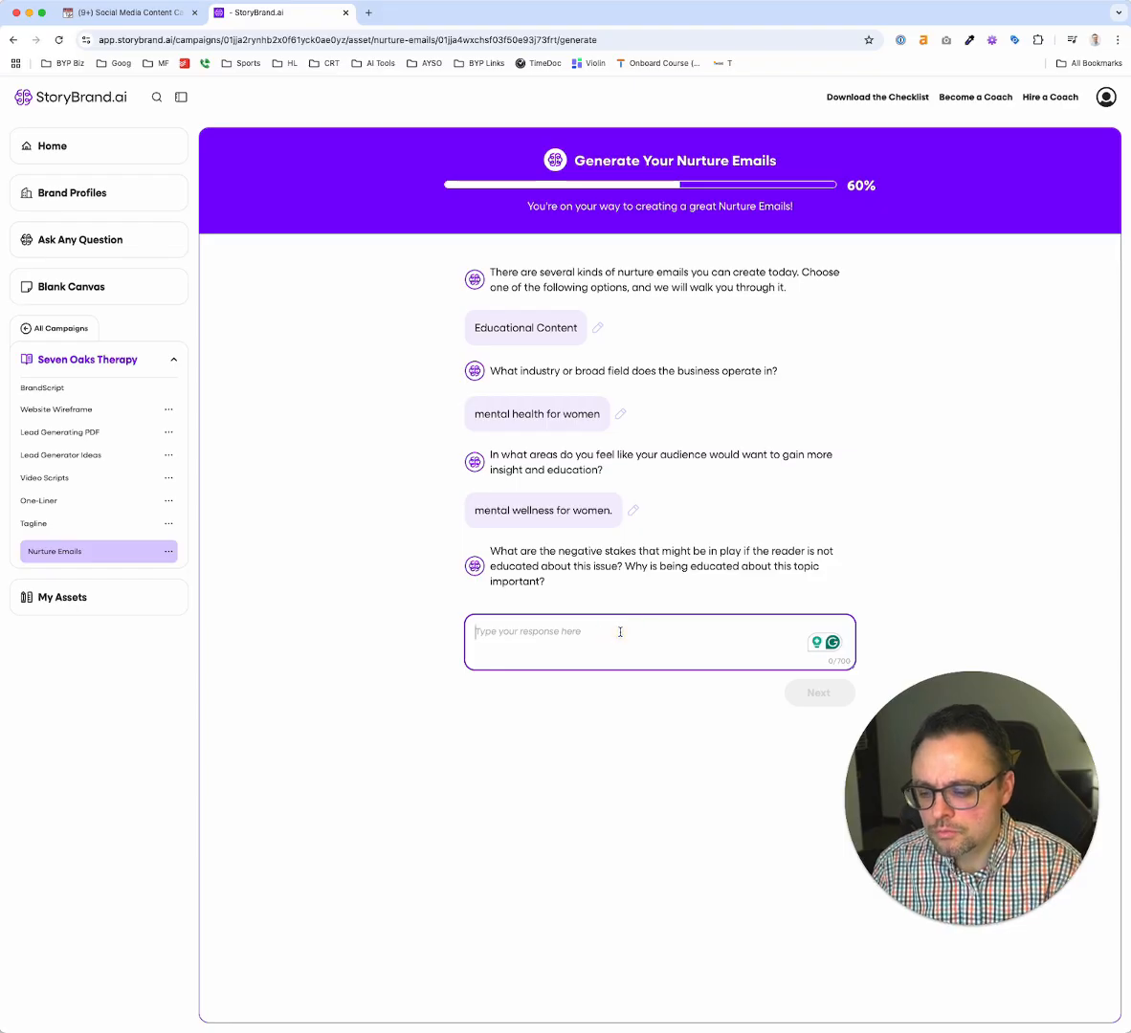
# Answer the question about the negative stakes with "more anxiety. panic attacks."
pyautogui.write('more anxiety')
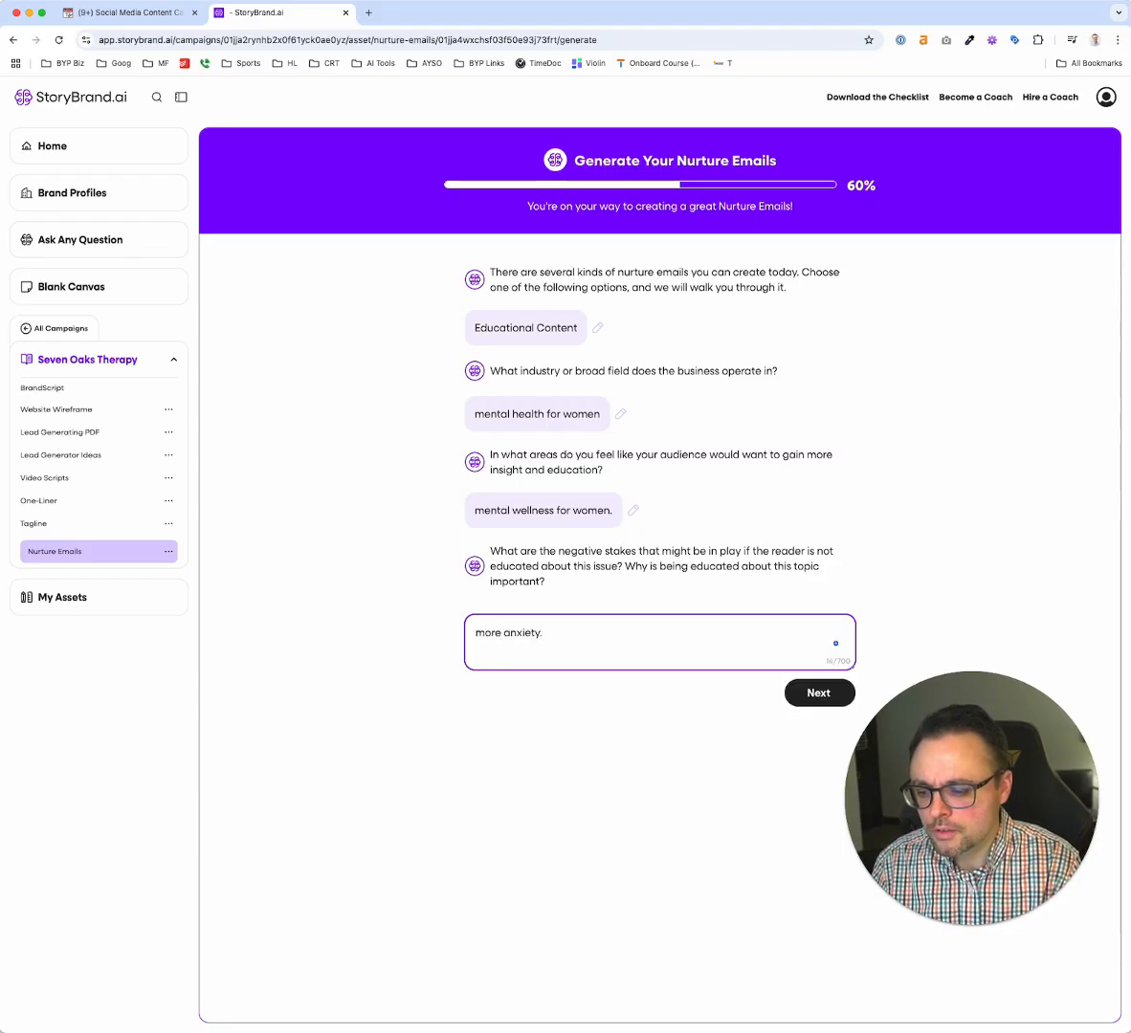
pyautogui.write('. panic a')
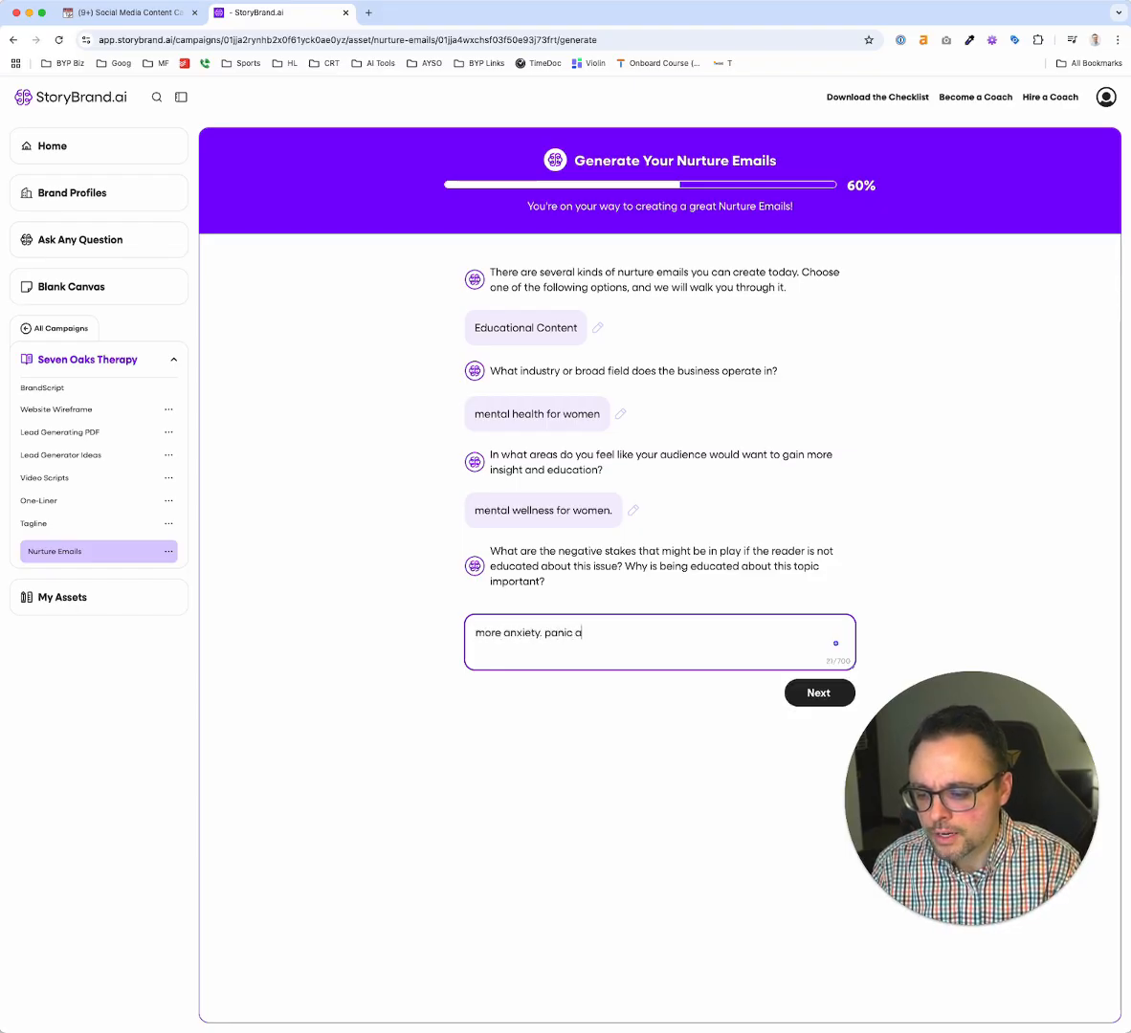
pyautogui.write('ttacks.')
pyautogui.press('Return')
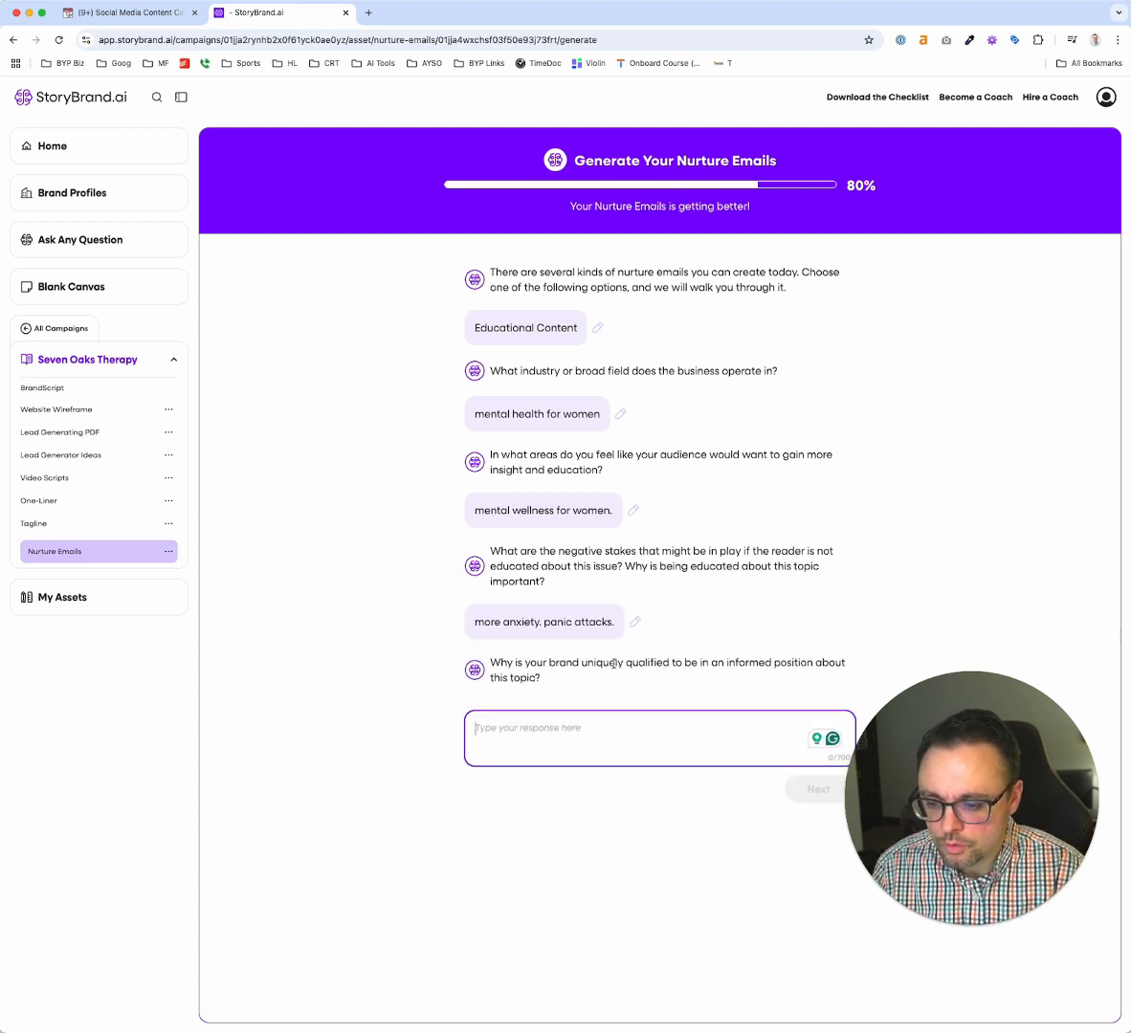
# Give "we specialize in helping women." as the brand's unique qualification, correcting its spelling, and generate the nurture email
pyautogui.write('we speicalize in helping women.')
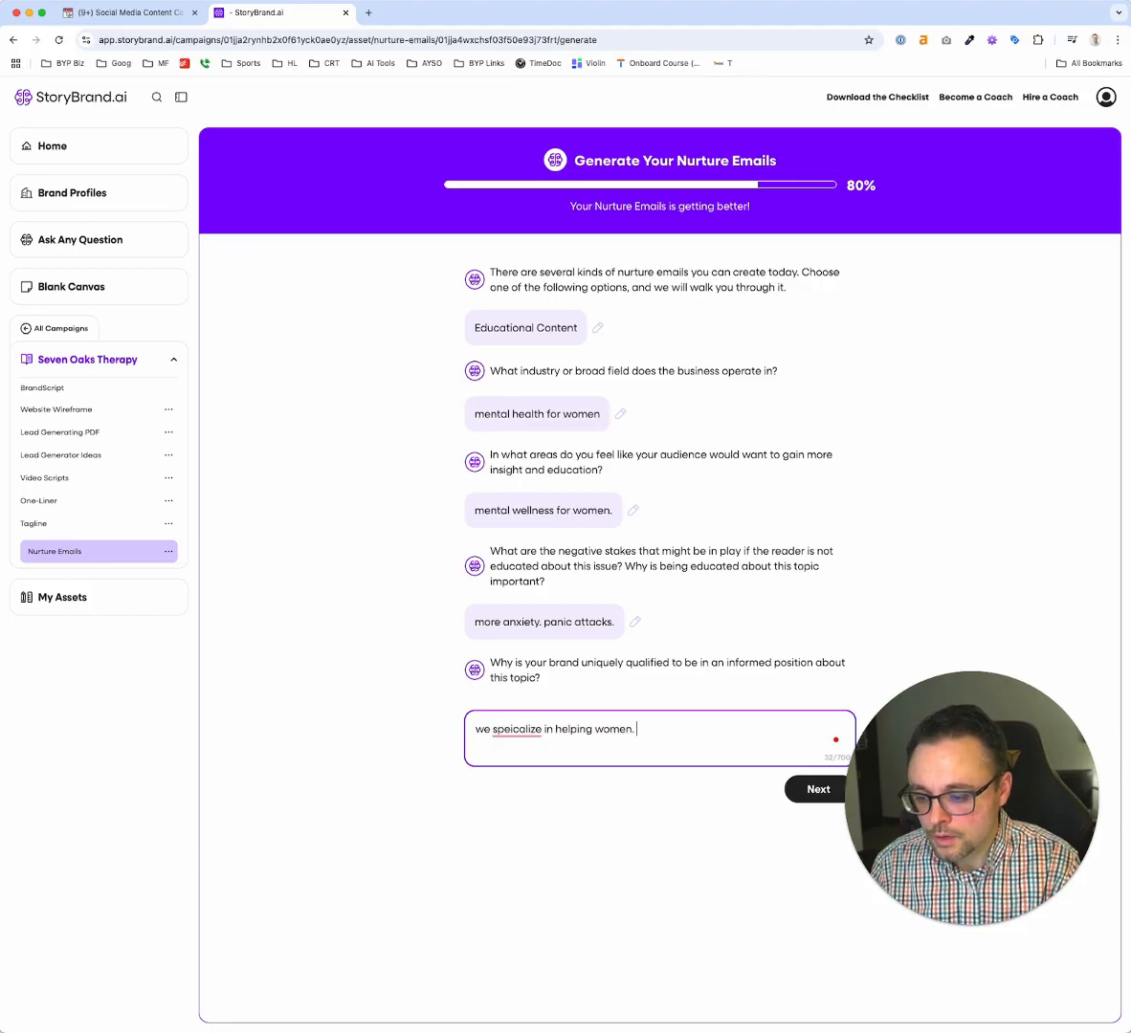
pyautogui.click(517, 731)
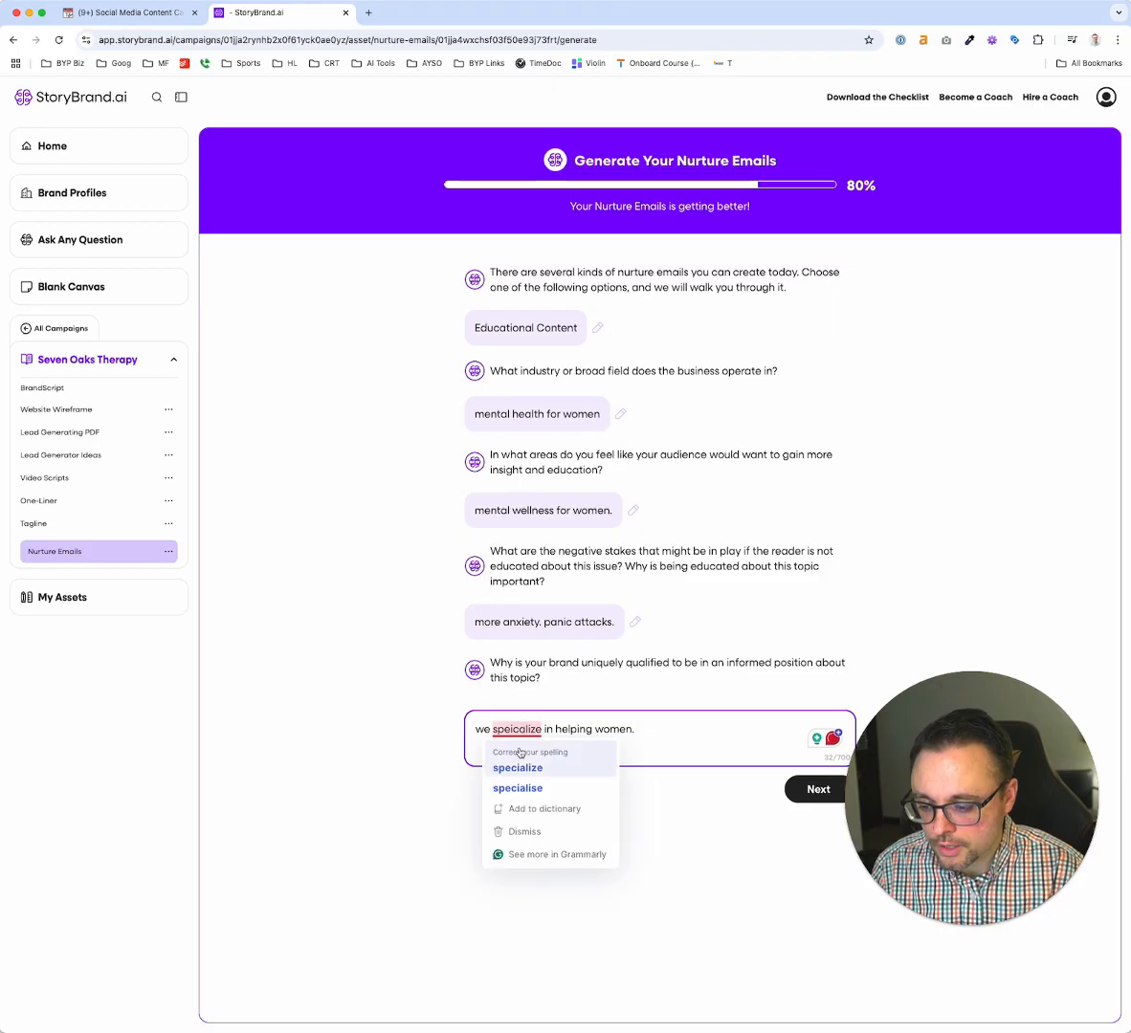
pyautogui.click(517, 762)
pyautogui.click(667, 727)
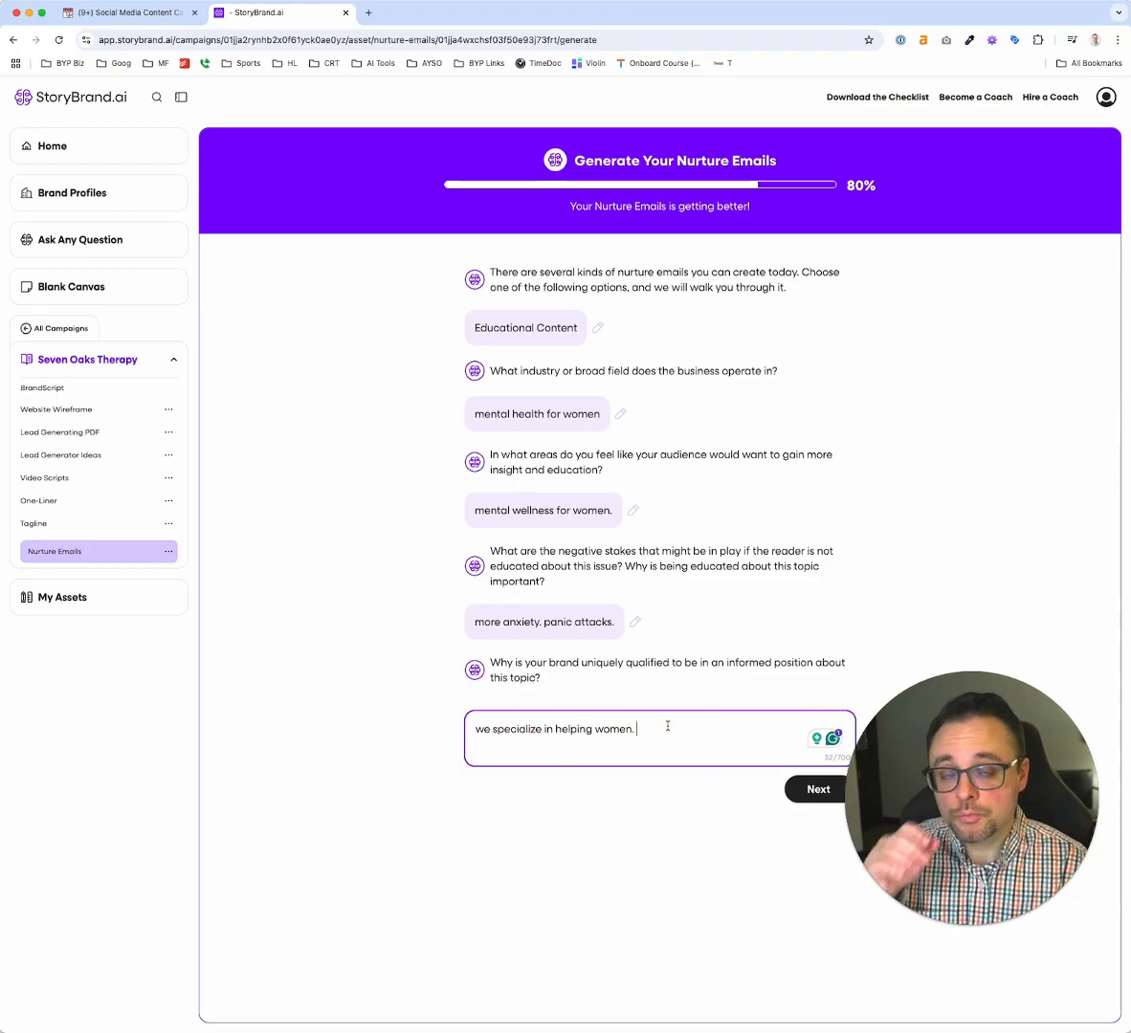
pyautogui.moveTo(912, 755); pyautogui.dragTo(897, 224)
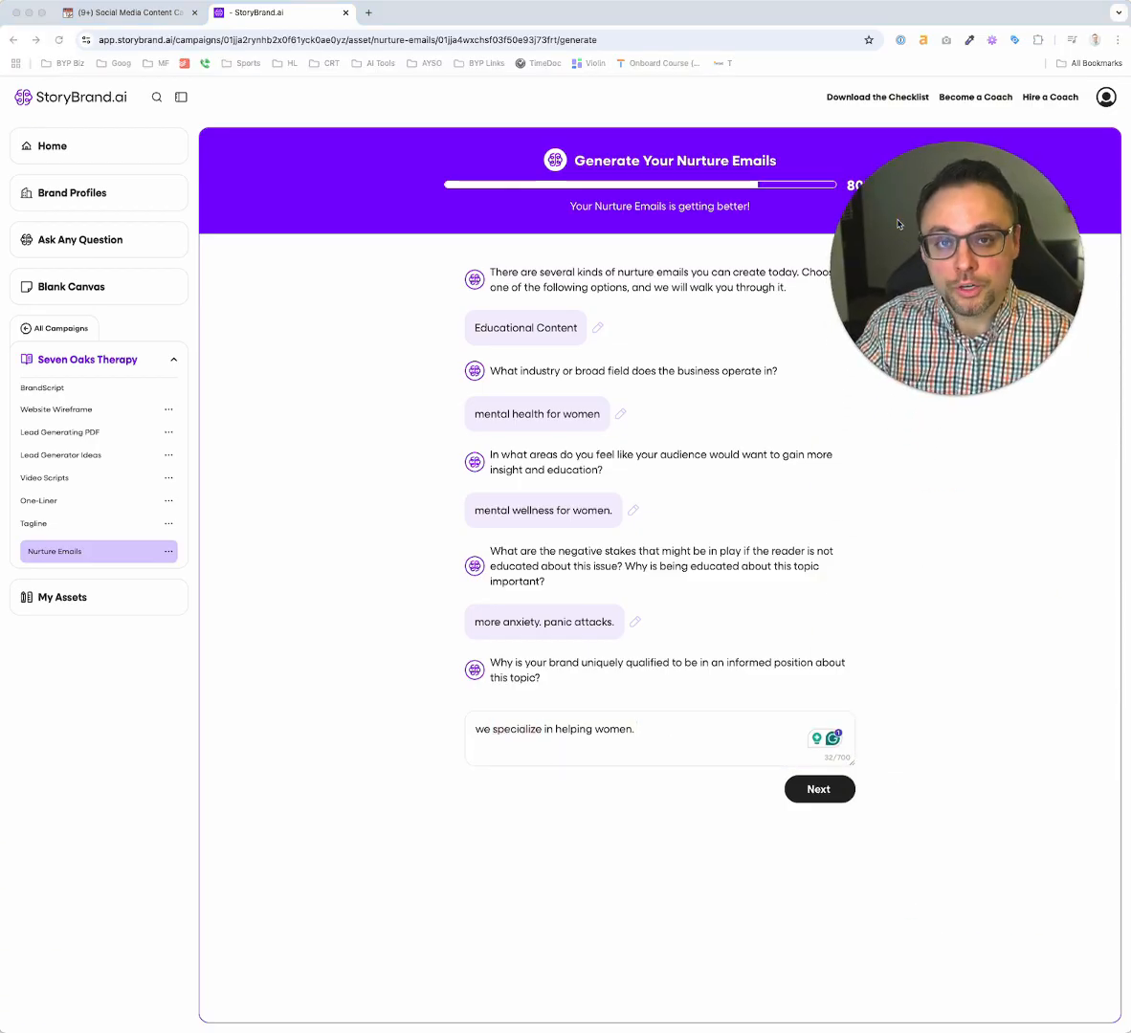
pyautogui.click(813, 789)
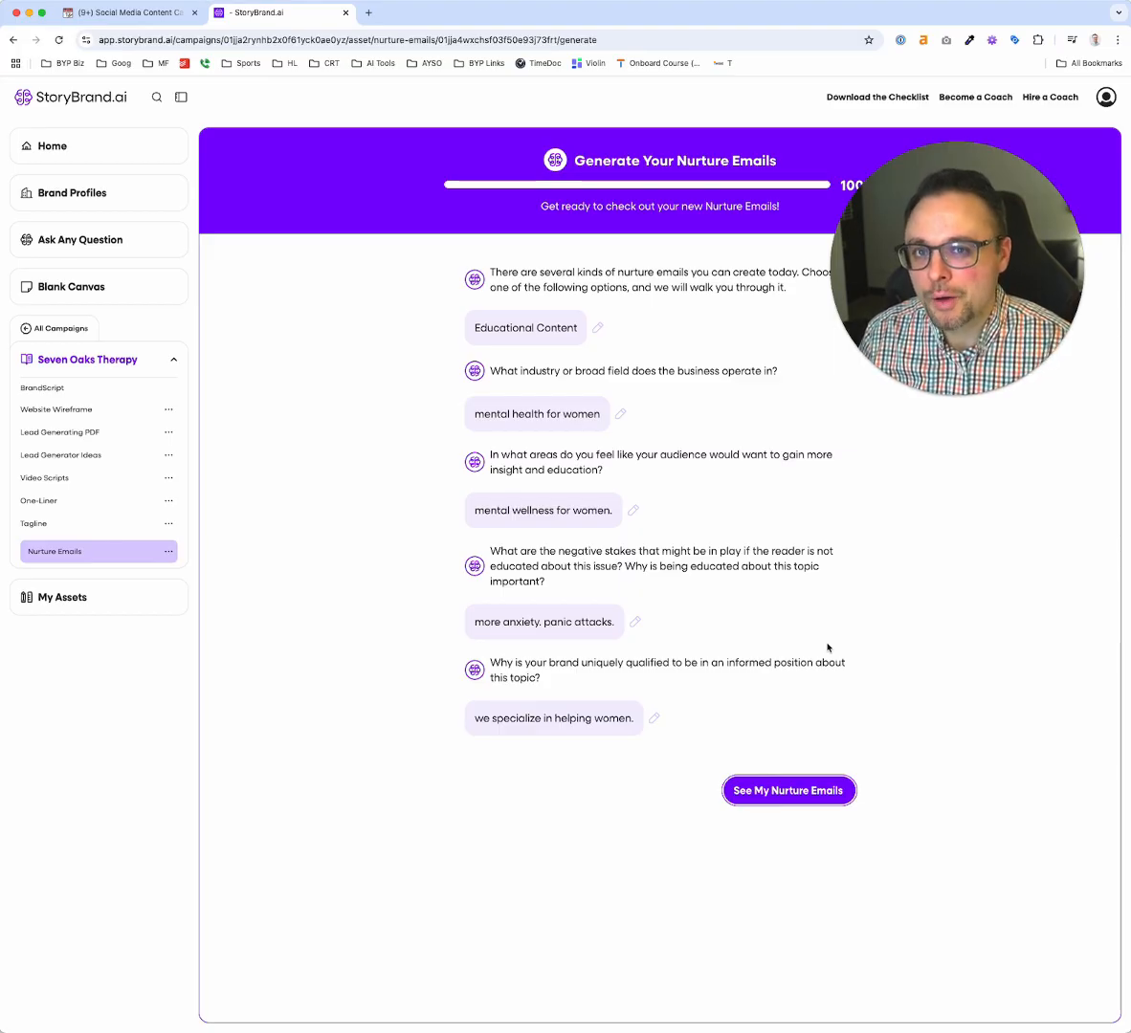
pyautogui.click(777, 791)
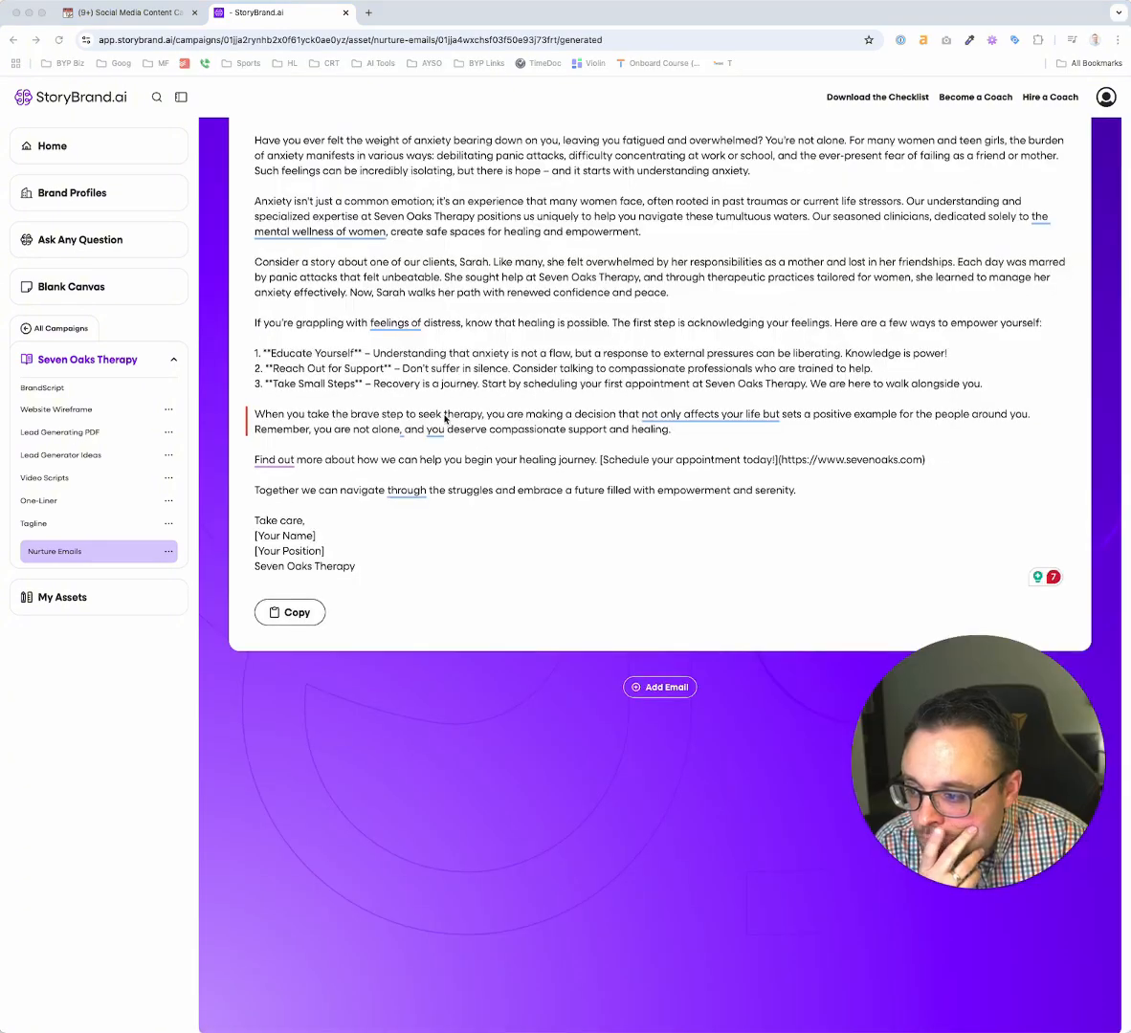
# Review the generated Educational Content email and look over the types offered for an additional nurture email
pyautogui.scroll(3, 446, 419)
pyautogui.scroll(-1, 446, 419)
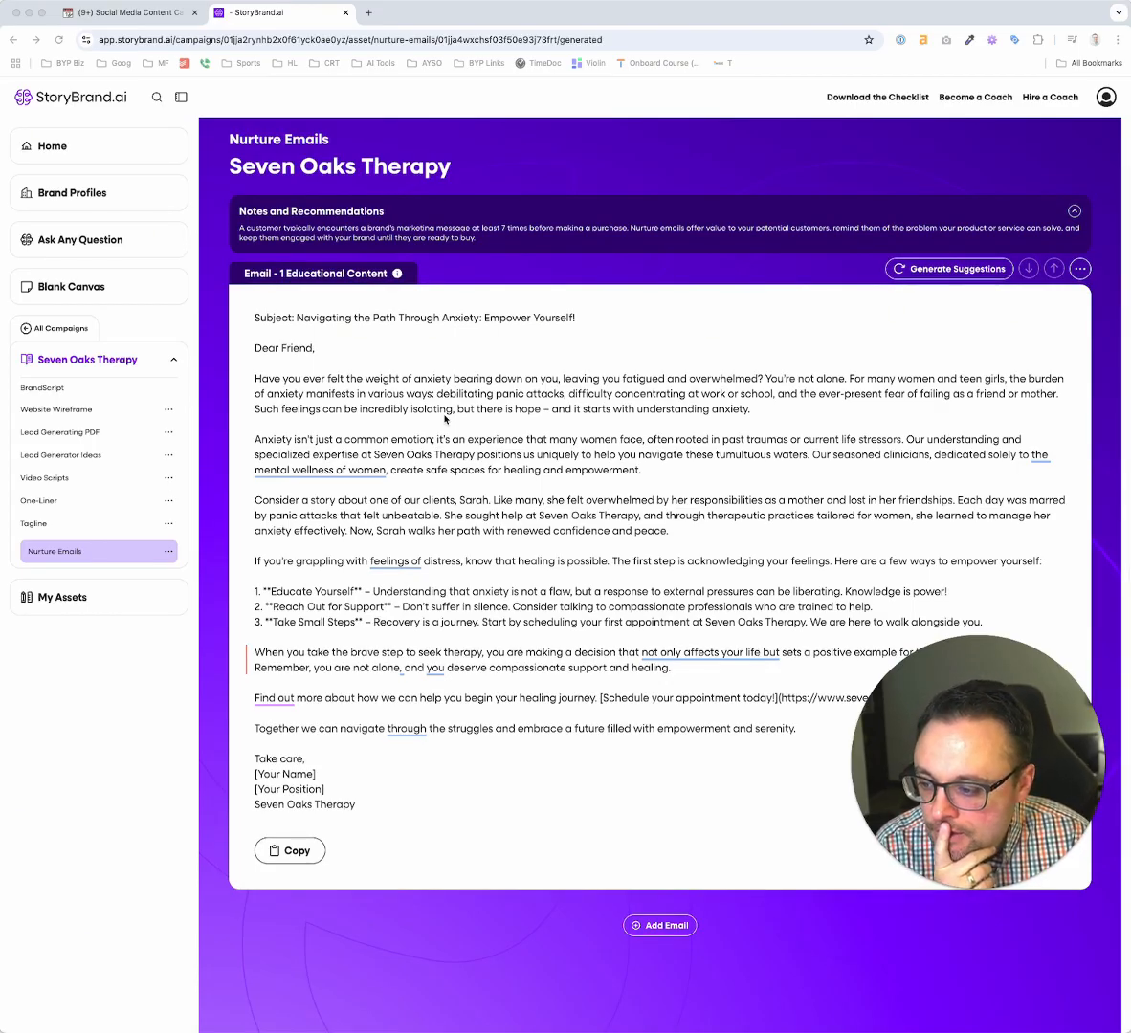
pyautogui.scroll(-2, 445, 418)
pyautogui.click(320, 470)
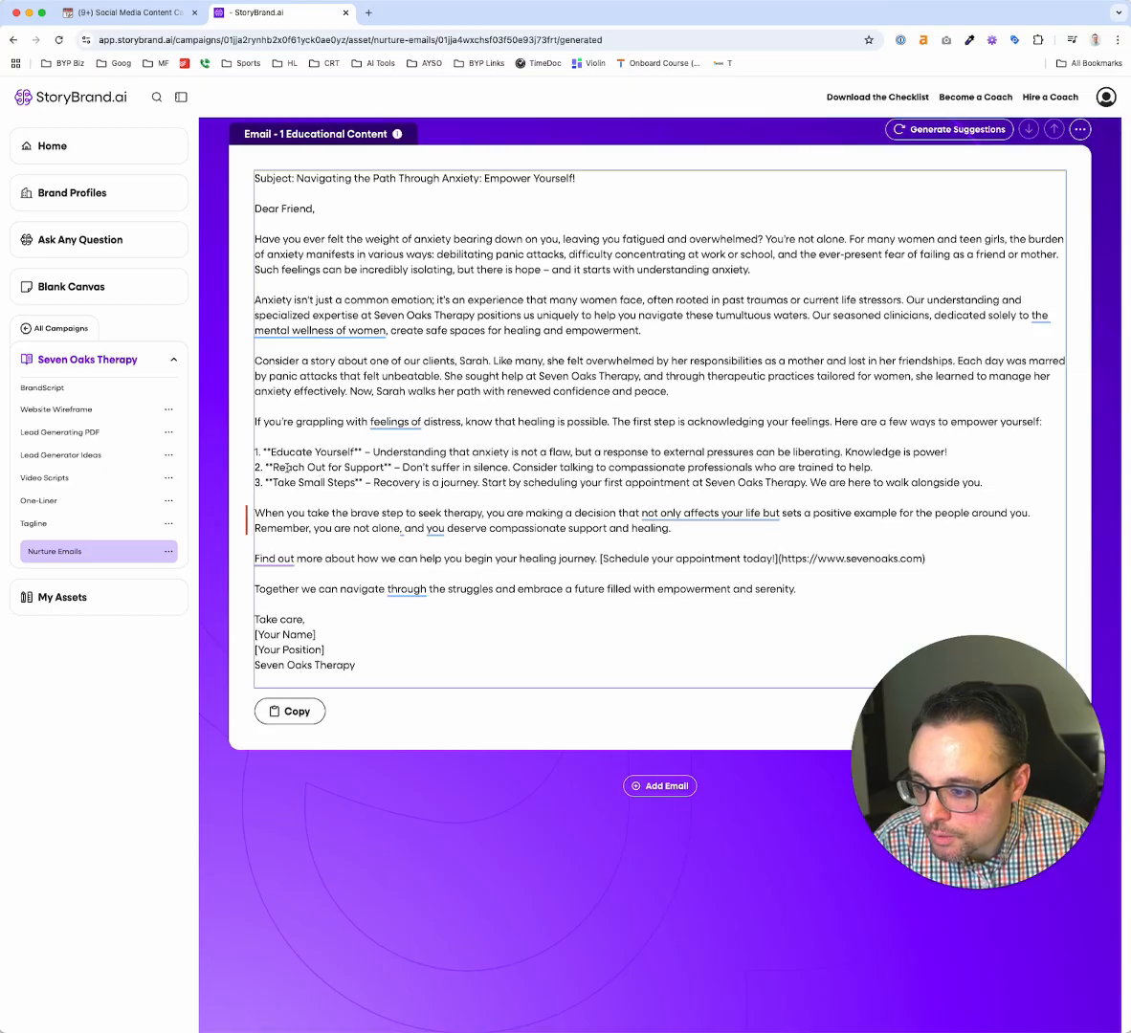
pyautogui.click(287, 469)
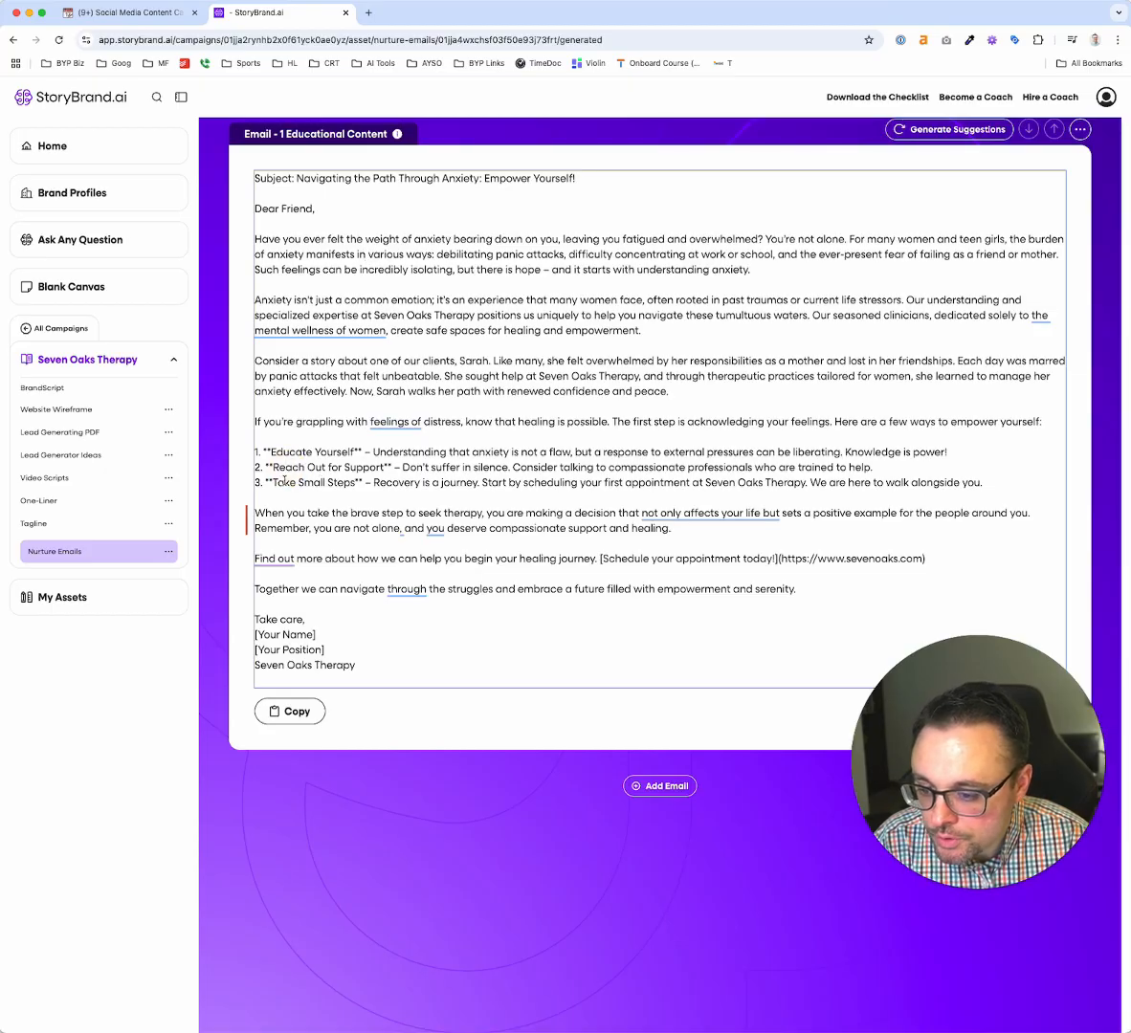
pyautogui.scroll(1, 303, 524)
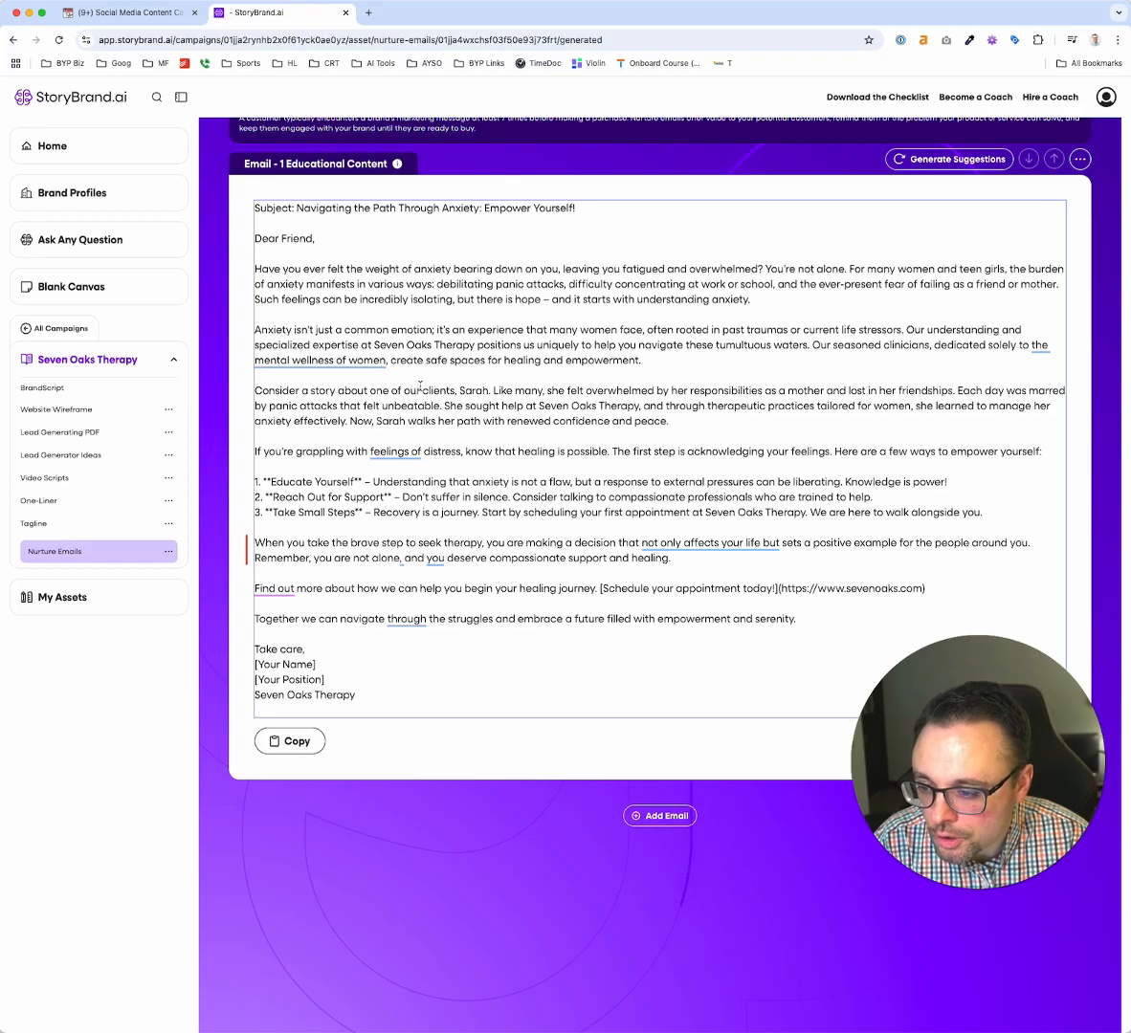
pyautogui.scroll(1, 412, 363)
pyautogui.moveTo(402, 218)
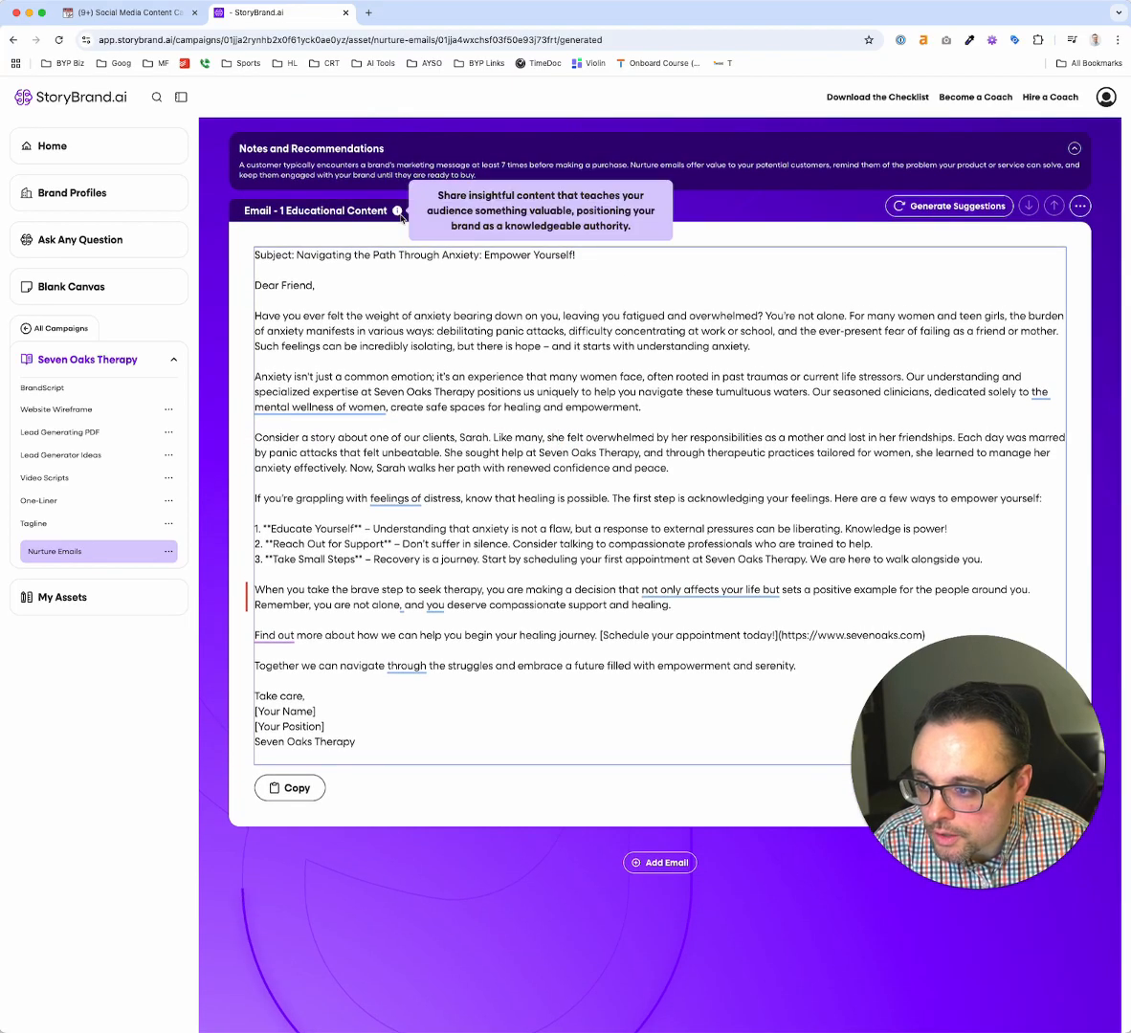
pyautogui.click(658, 863)
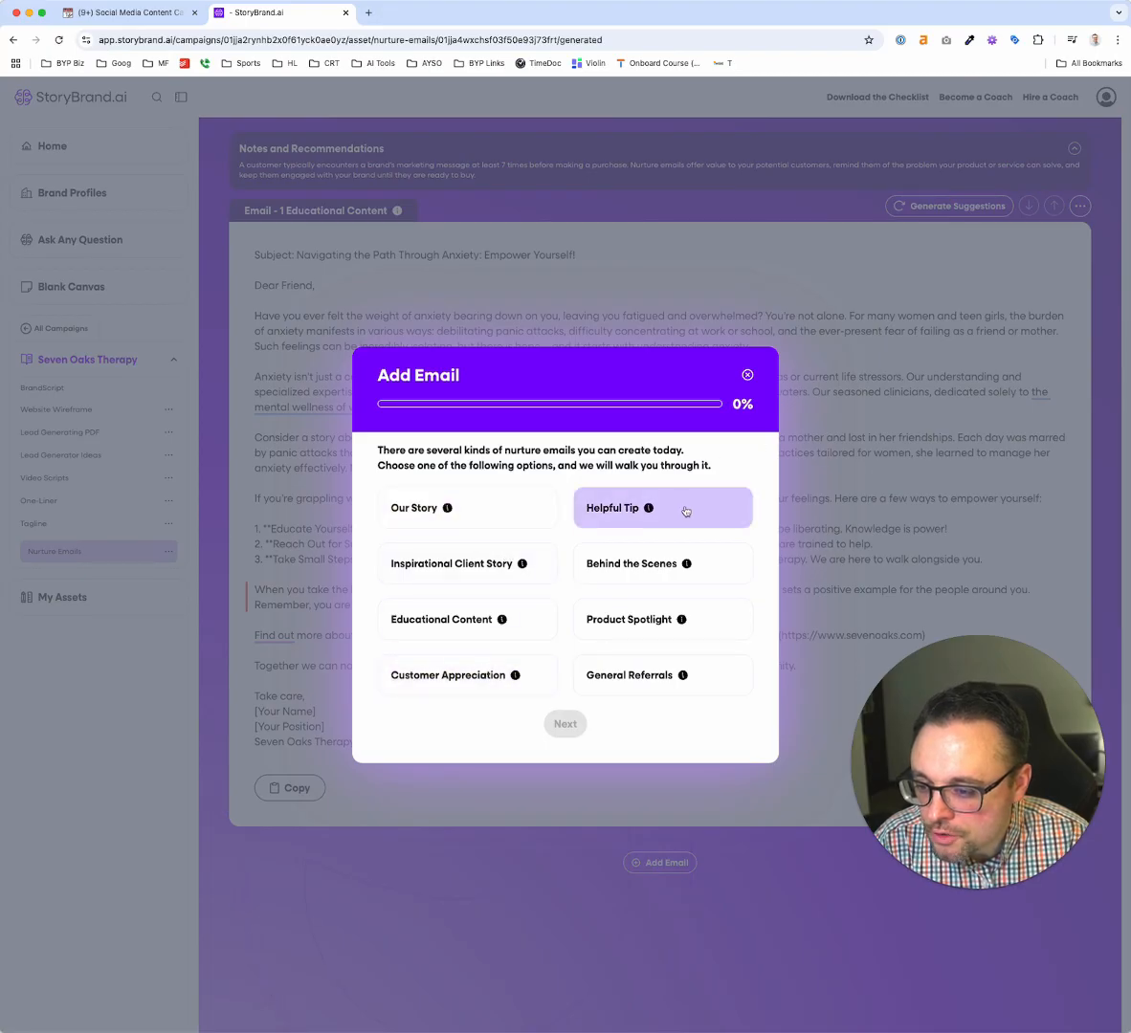
pyautogui.click(747, 374)
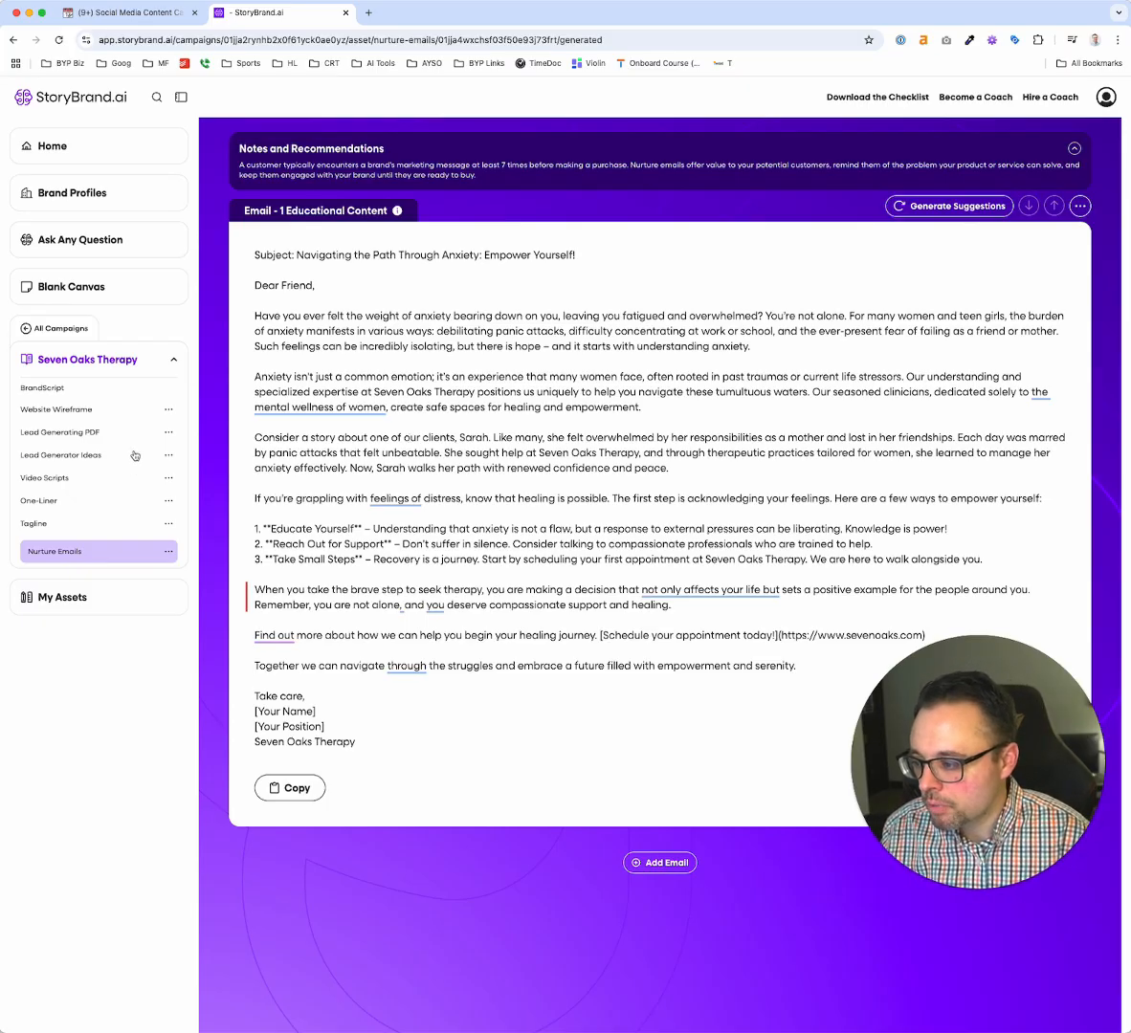
# Generate an alternative version of the Educational Content email and compare it with the current one
pyautogui.scroll(2, 665, 413)
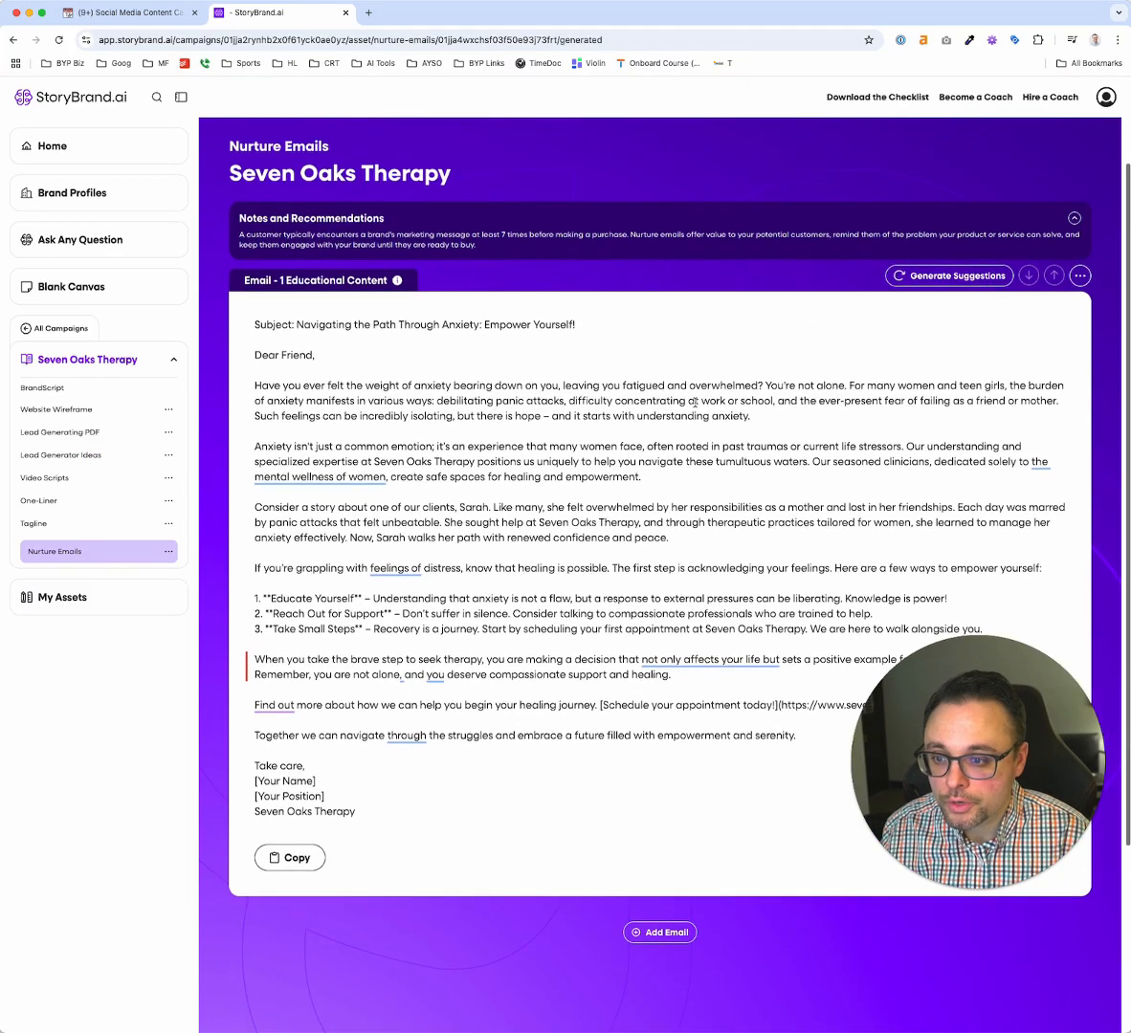
pyautogui.click(986, 287)
pyautogui.scroll(-5, 861, 383)
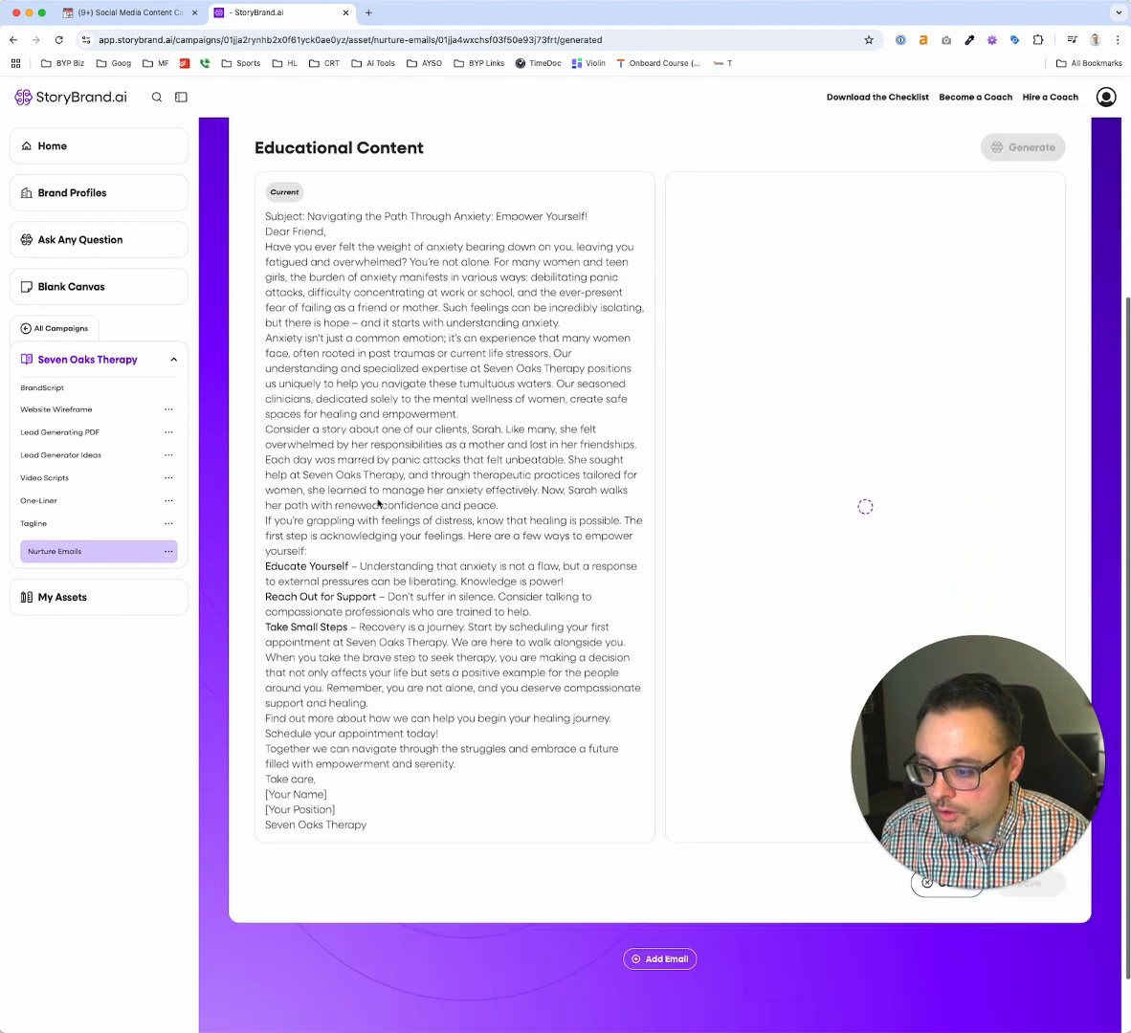
pyautogui.scroll(5, 849, 359)
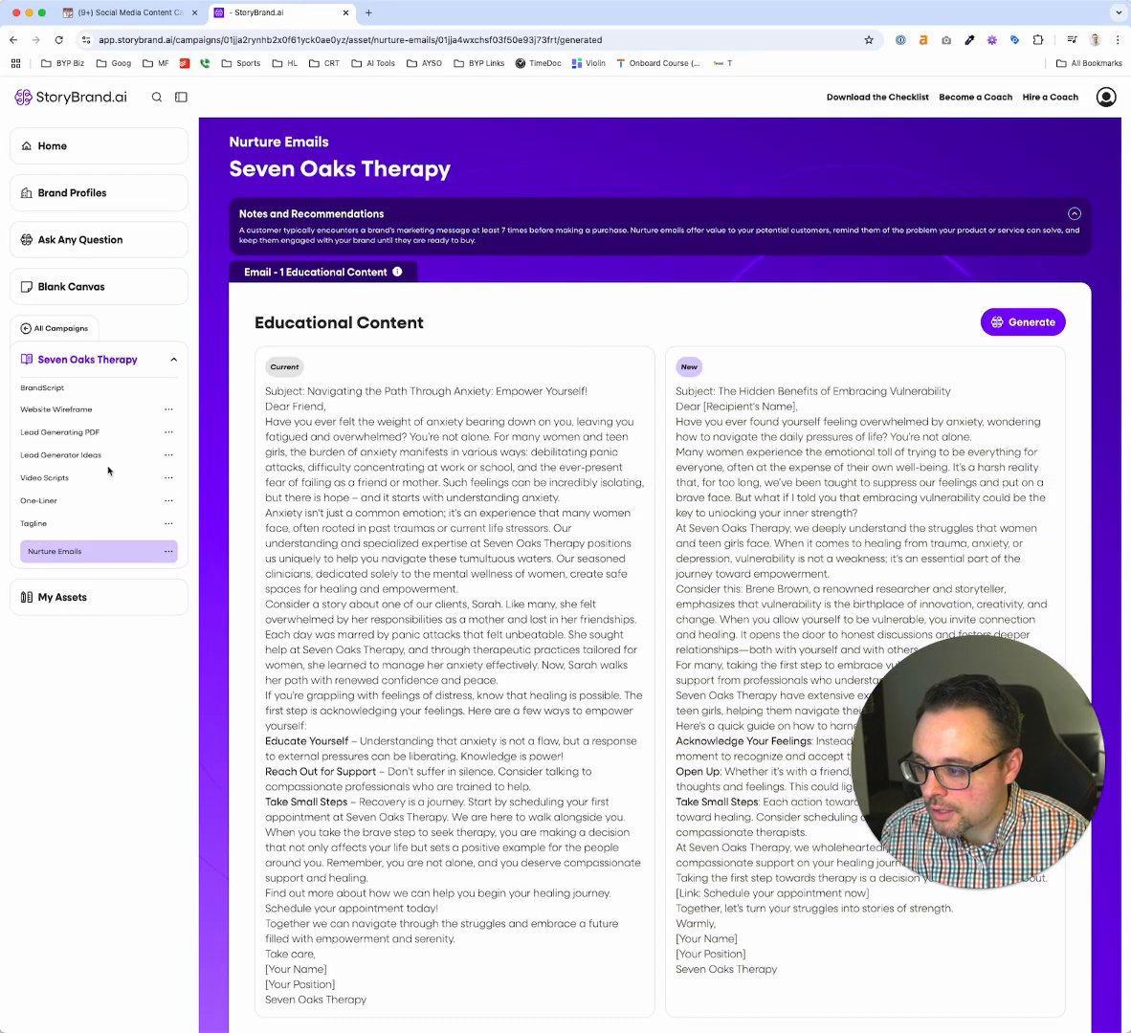
# Open the My Assets library of individual asset types
pyautogui.click(63, 597)
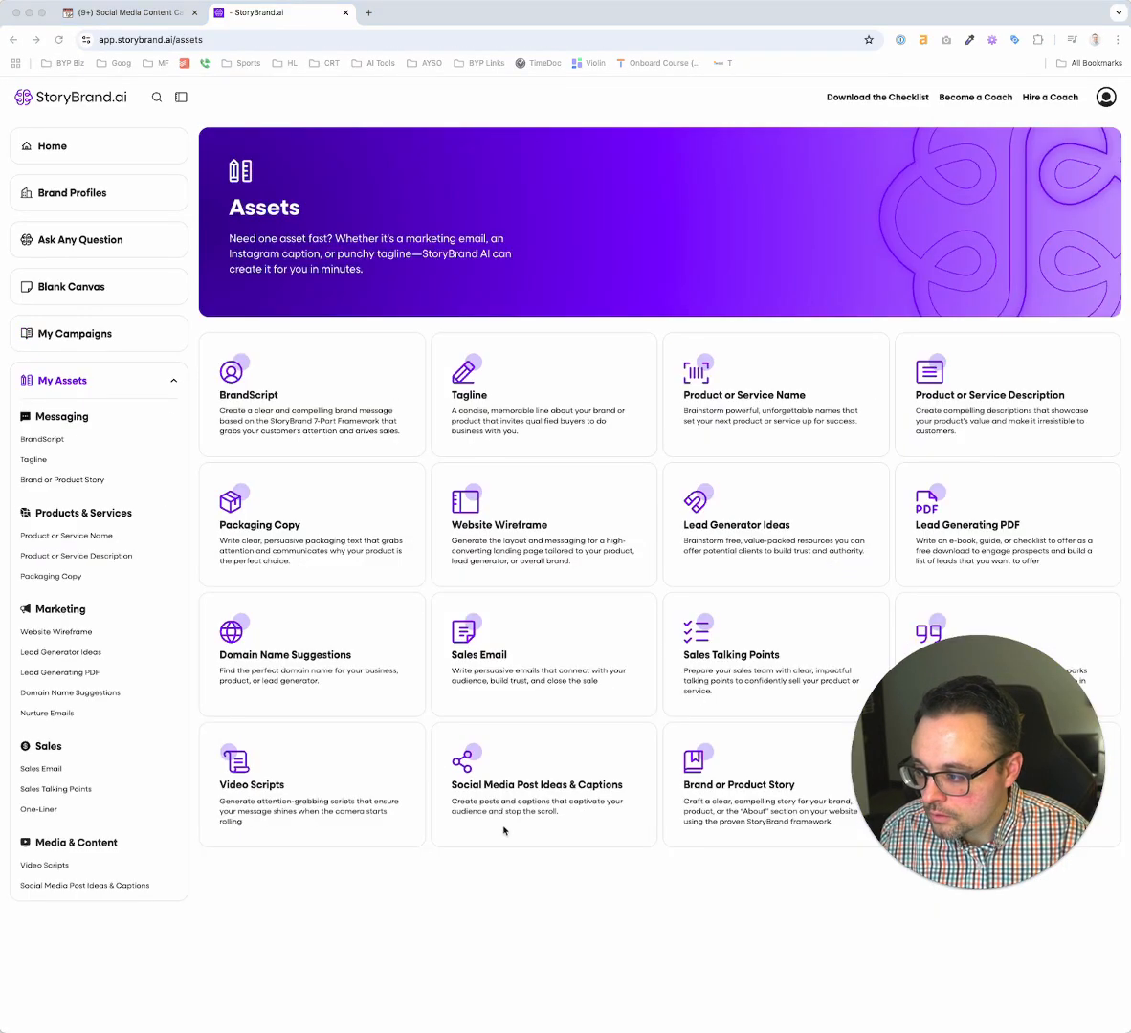
# Create a new Social Media Post Ideas & Captions asset using the Seven Oaks Therapy brand profile
pyautogui.click(537, 803)
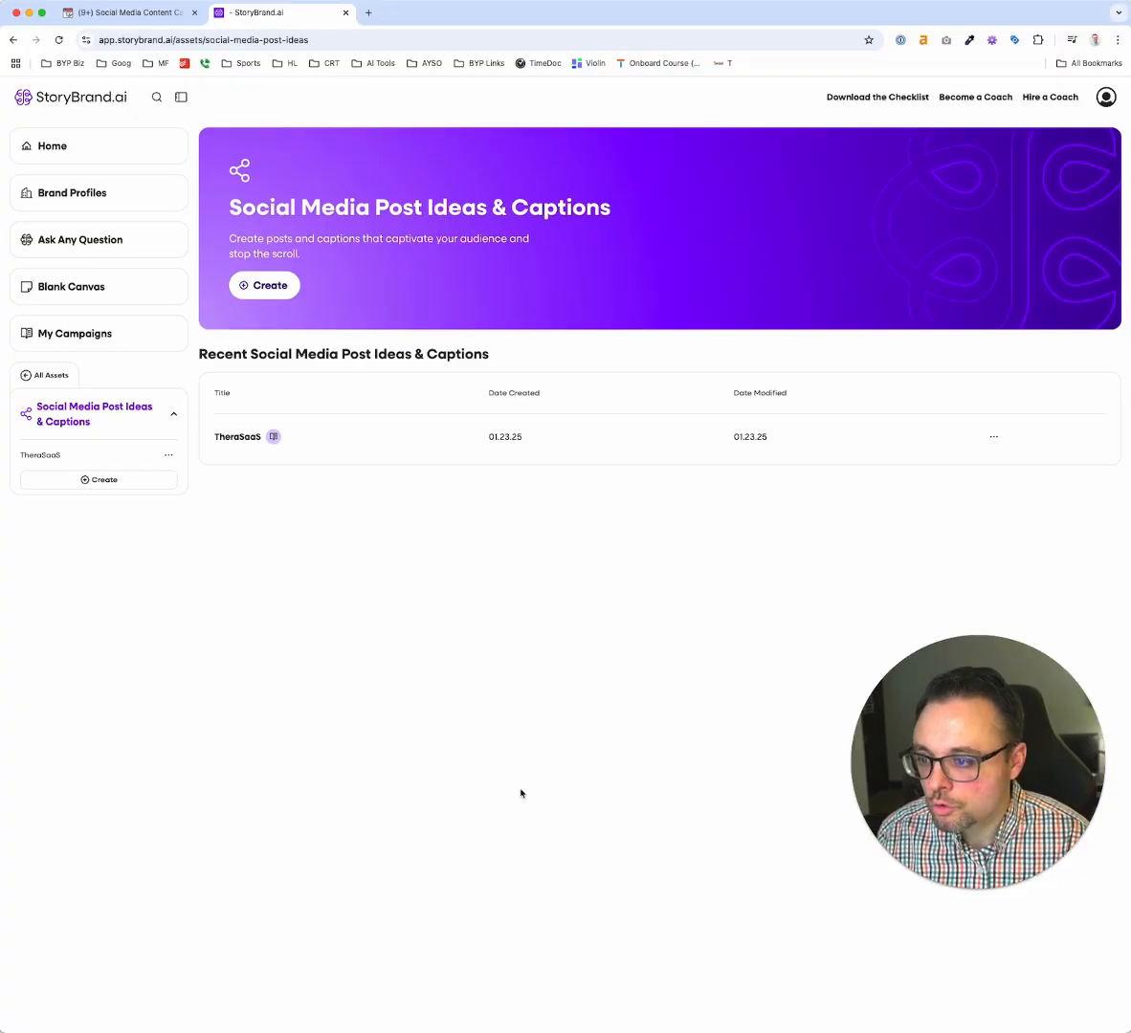
pyautogui.click(264, 287)
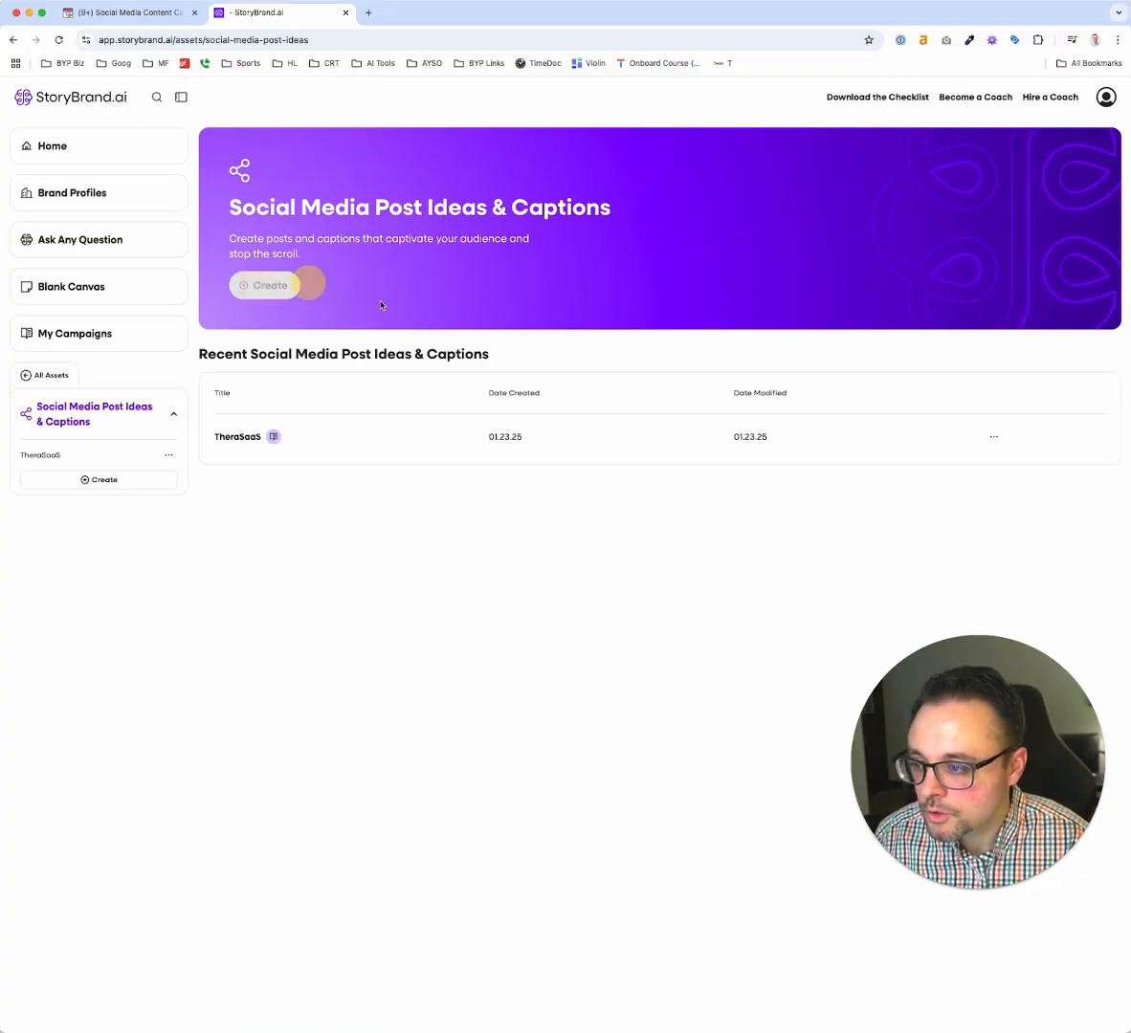
pyautogui.click(523, 350)
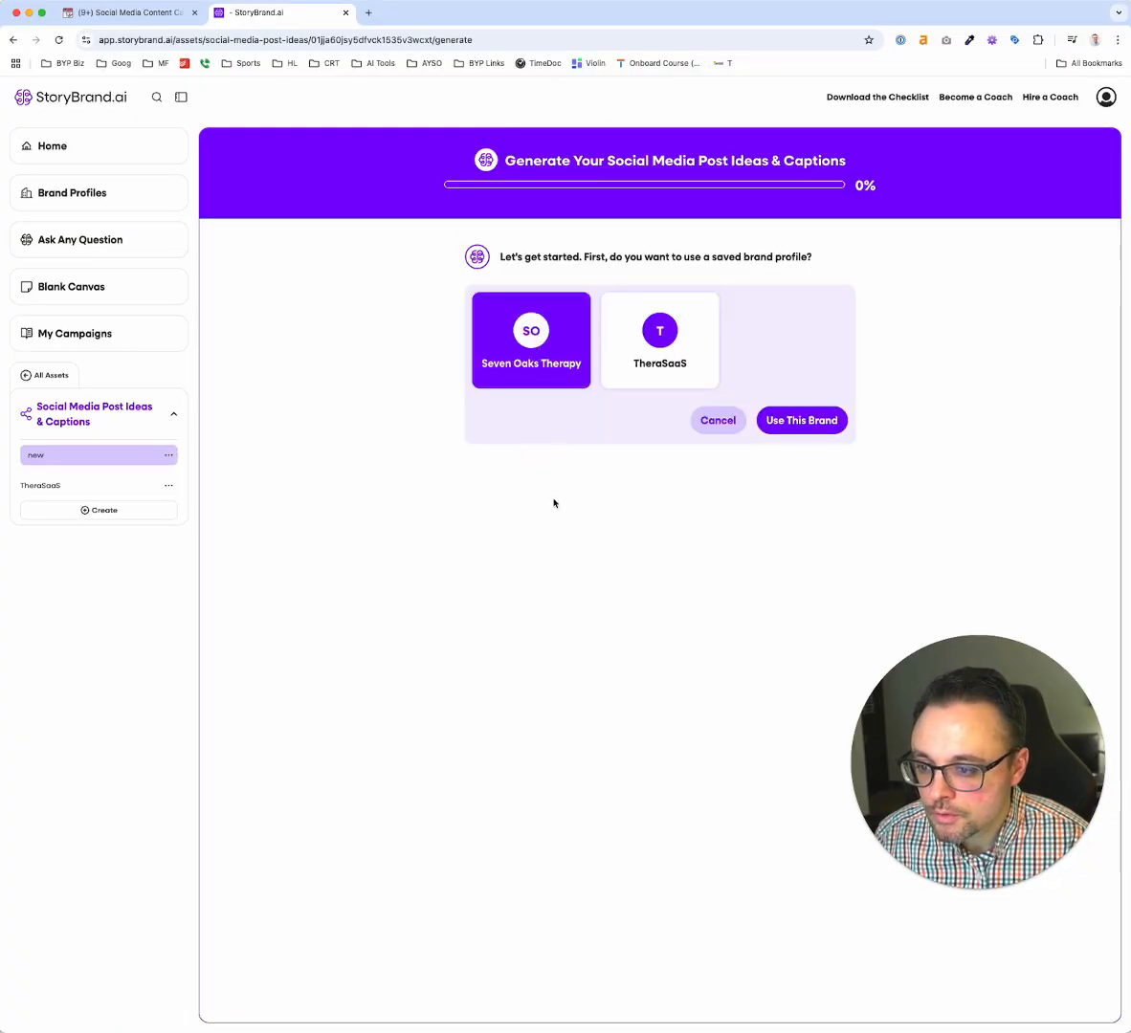
pyautogui.click(772, 423)
# Give "Increase followers and brand awareness." as the post's aim and Facebook as its platform, and generate the post ideas
pyautogui.click(553, 374)
pyautogui.write('Increase followers and brand a')
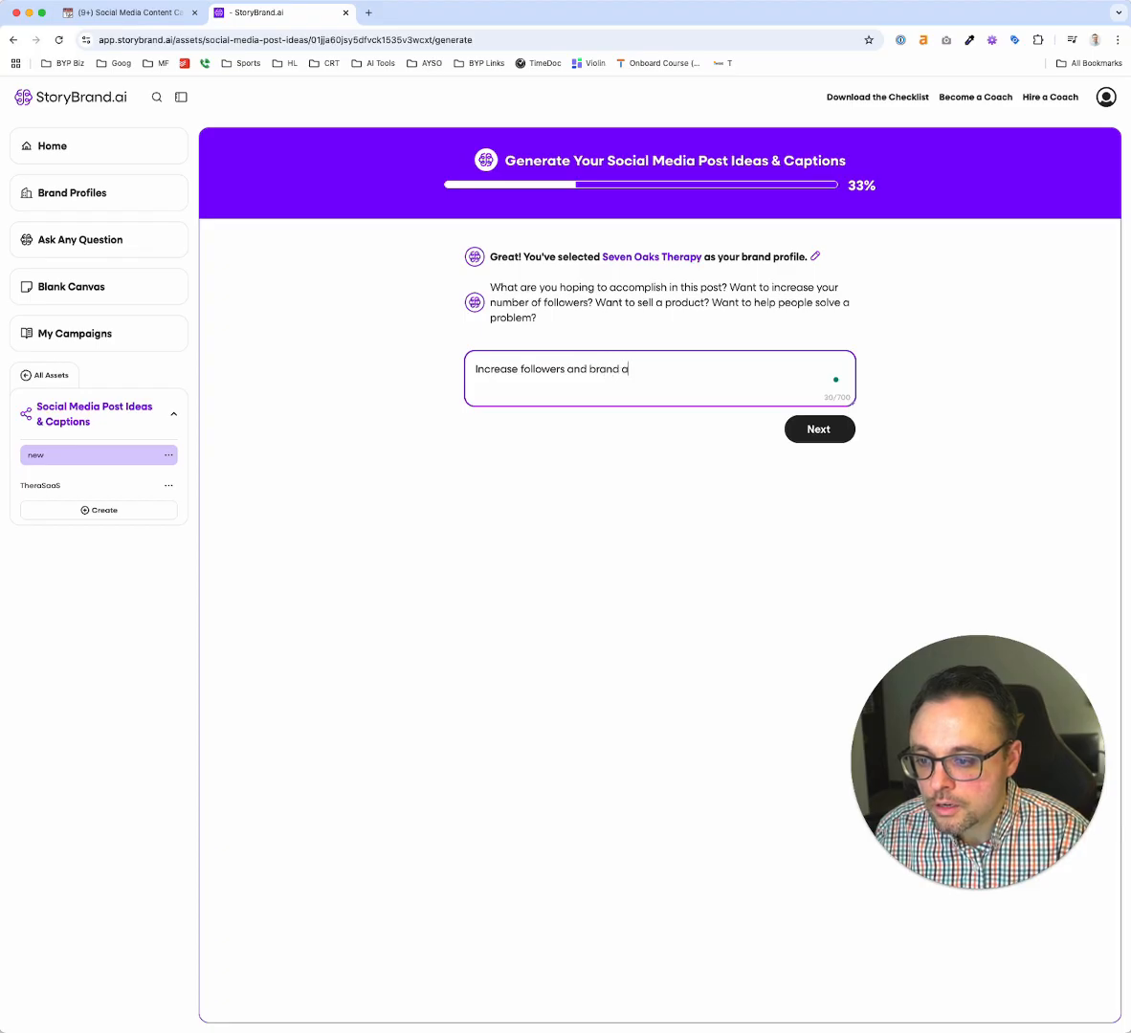
pyautogui.write('s.')
pyautogui.press('Return')
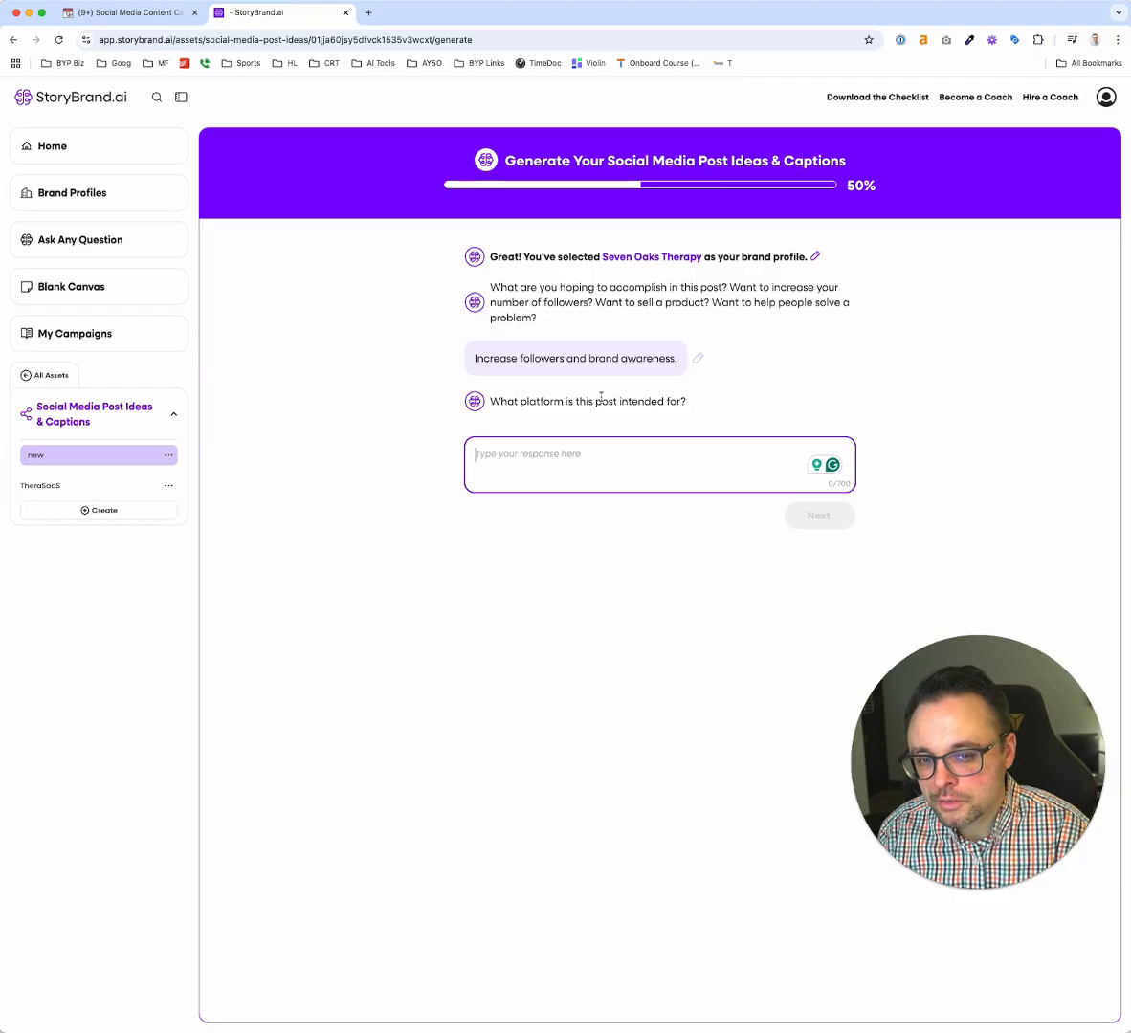
pyautogui.write('Facebook')
pyautogui.press('Return')
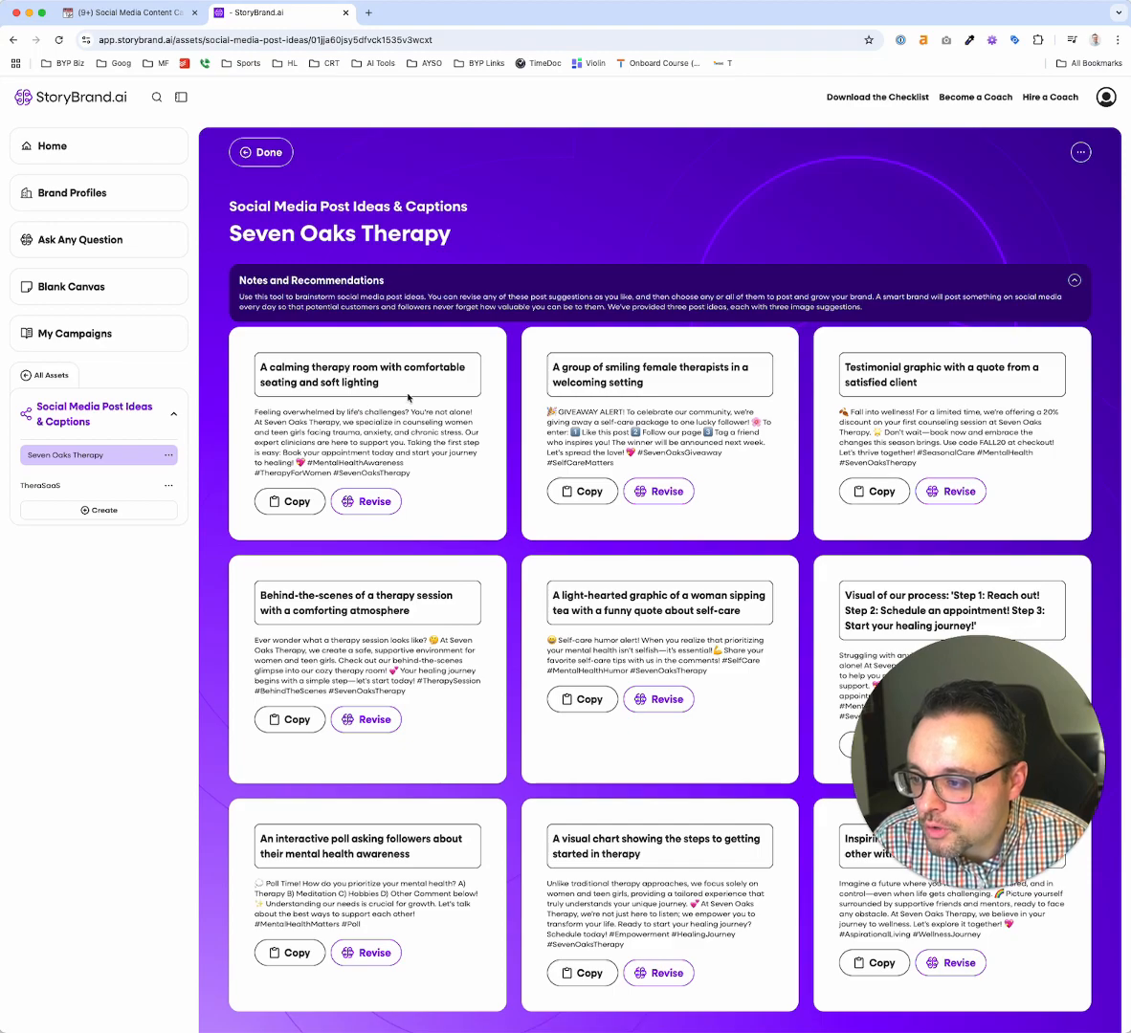
# Read the first row of generated post ideas closely, comparing each image suggestion with its caption
pyautogui.scroll(2, 429, 335)
pyautogui.scroll(5, 429, 419)
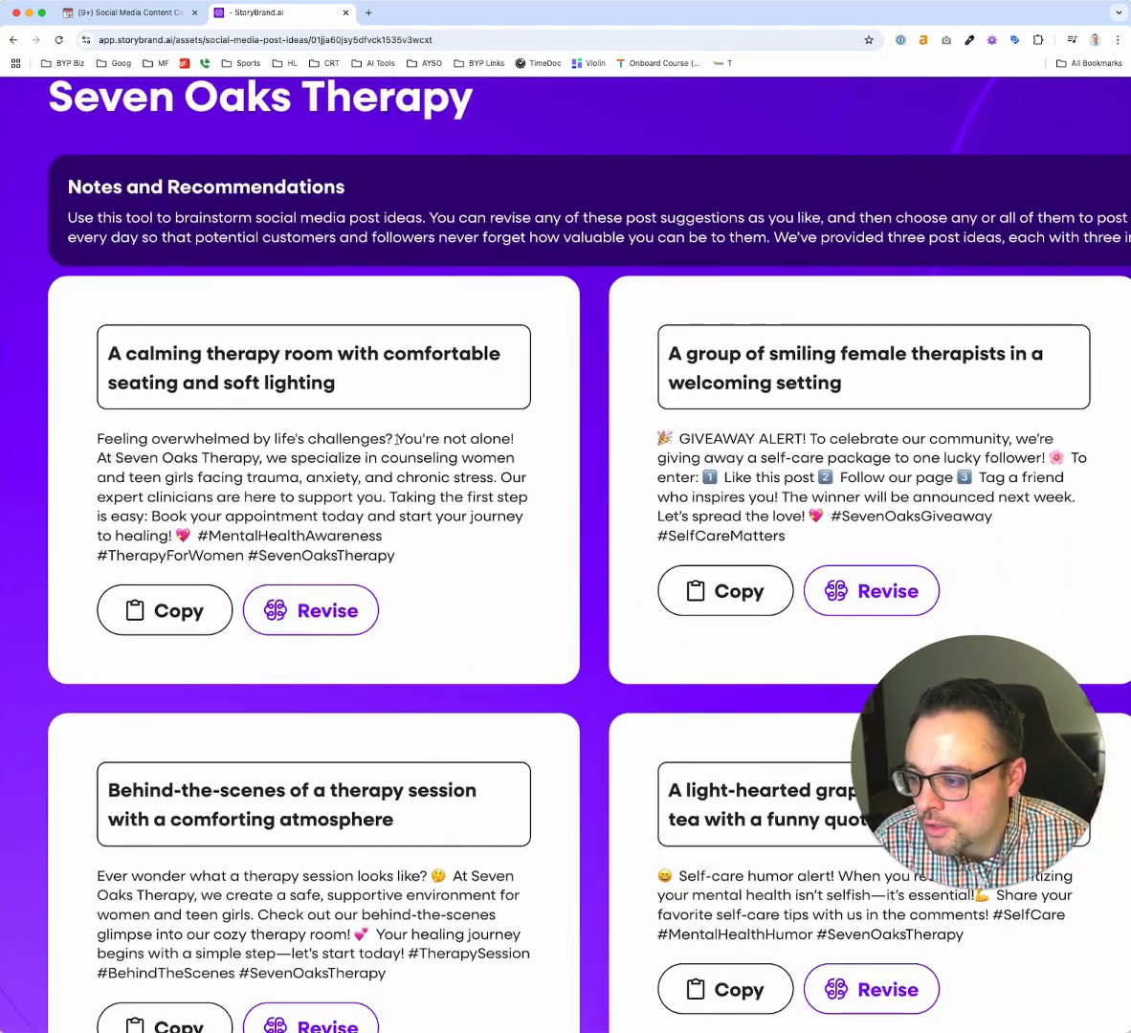
pyautogui.hscroll(1, 397, 440)
pyautogui.hscroll(5, 397, 441)
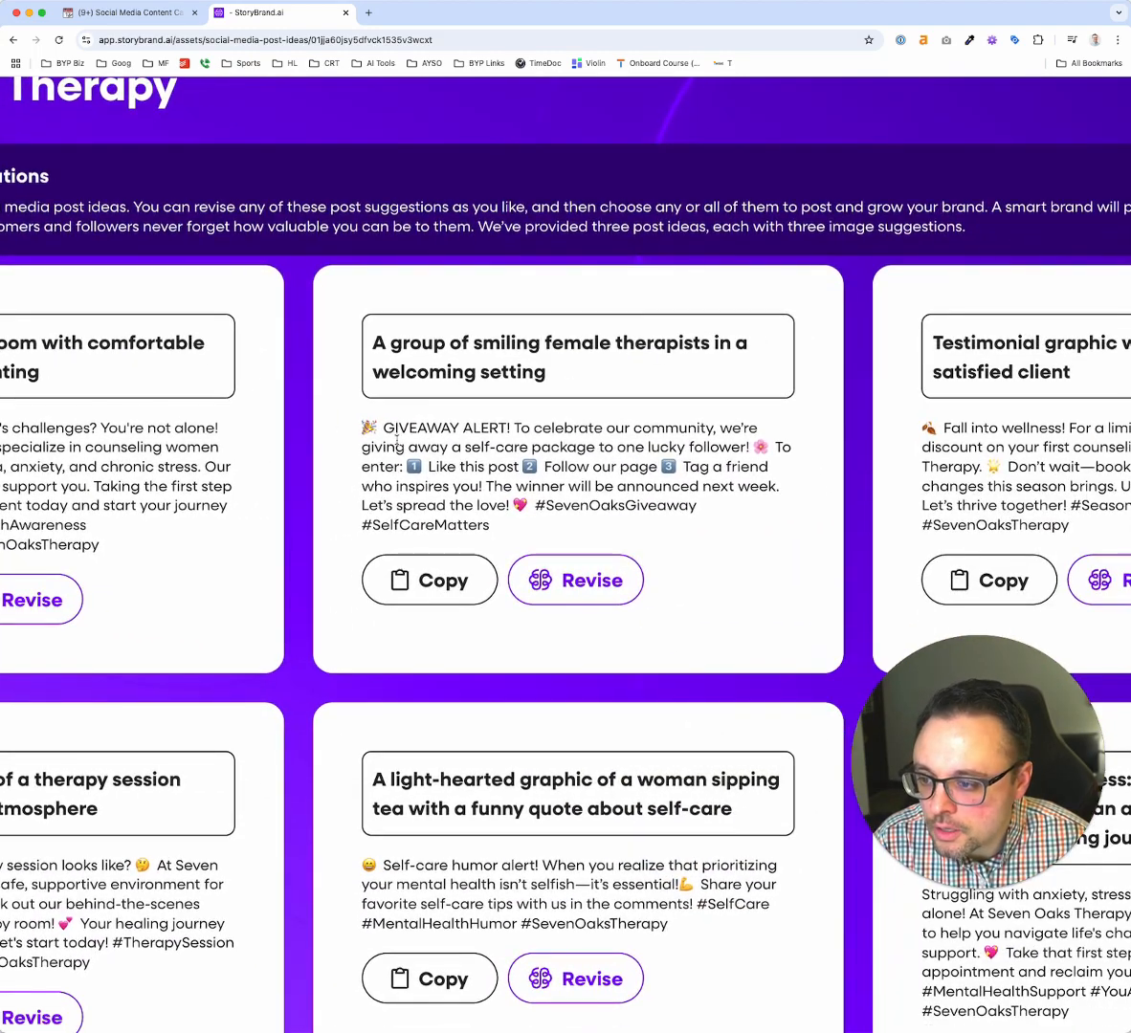
pyautogui.hscroll(2, 488, 393)
pyautogui.hscroll(-6, 482, 384)
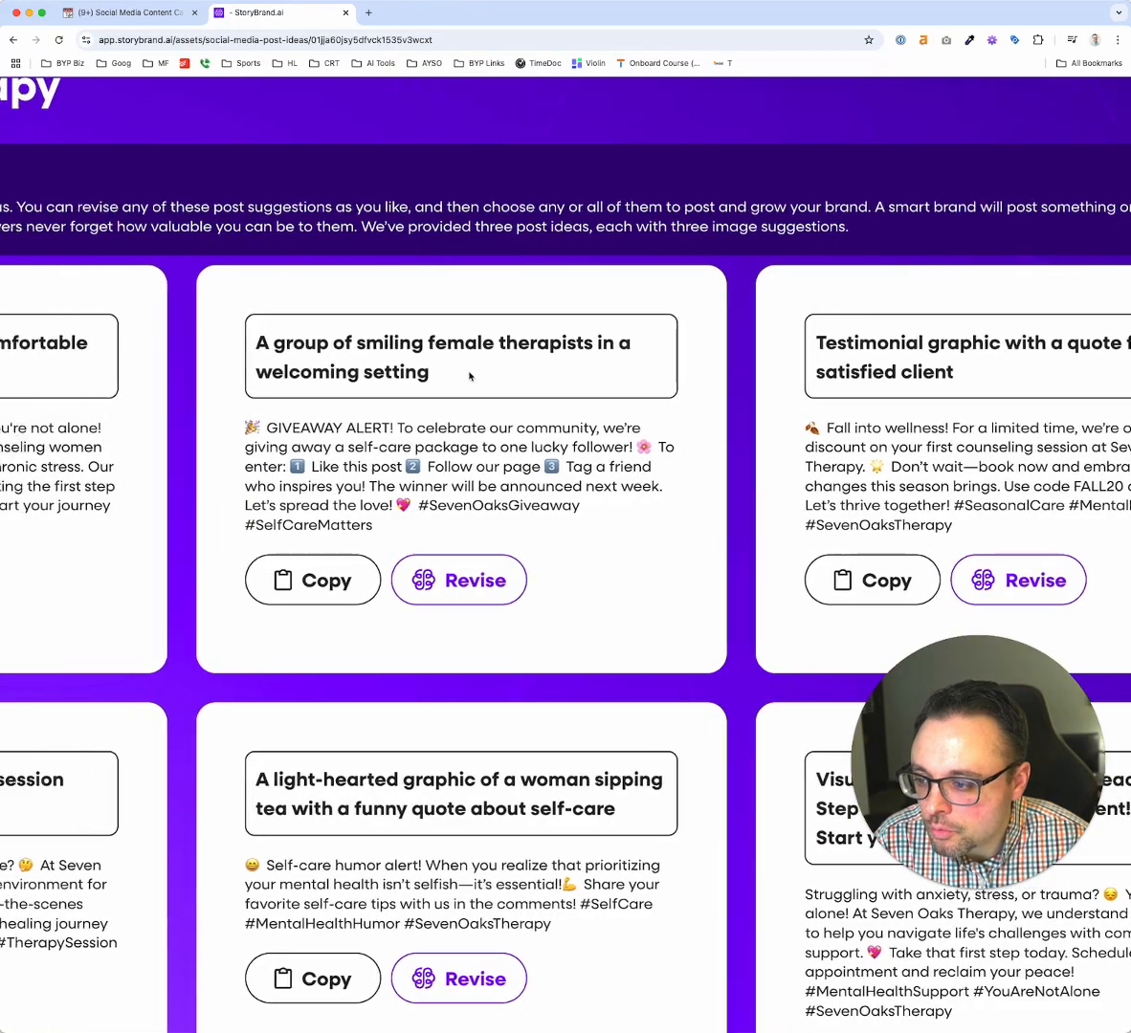
pyautogui.hscroll(-4, 469, 376)
pyautogui.hscroll(6, 469, 373)
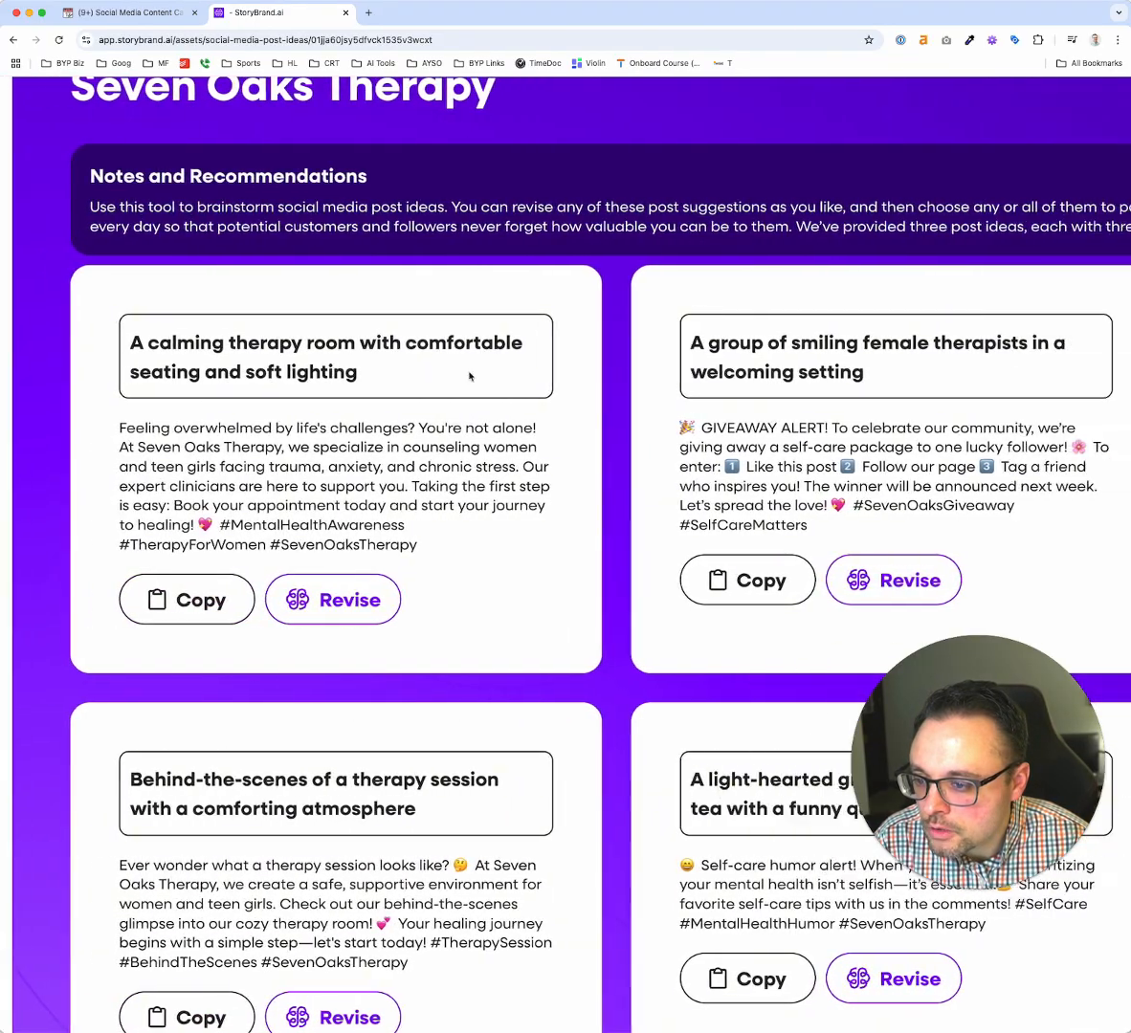
pyautogui.scroll(-1, 621, 393)
pyautogui.hscroll(4, 675, 382)
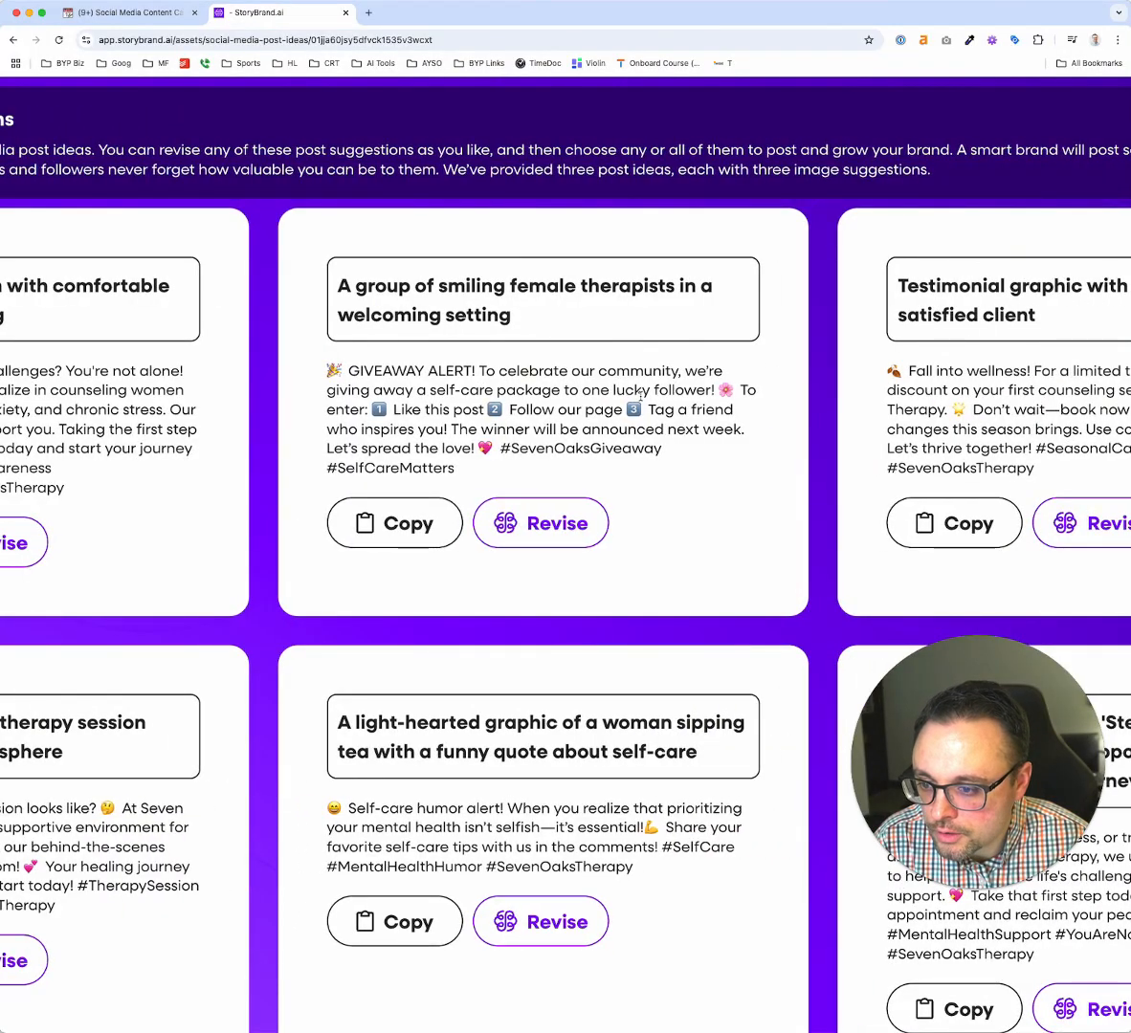
pyautogui.hscroll(6, 537, 387)
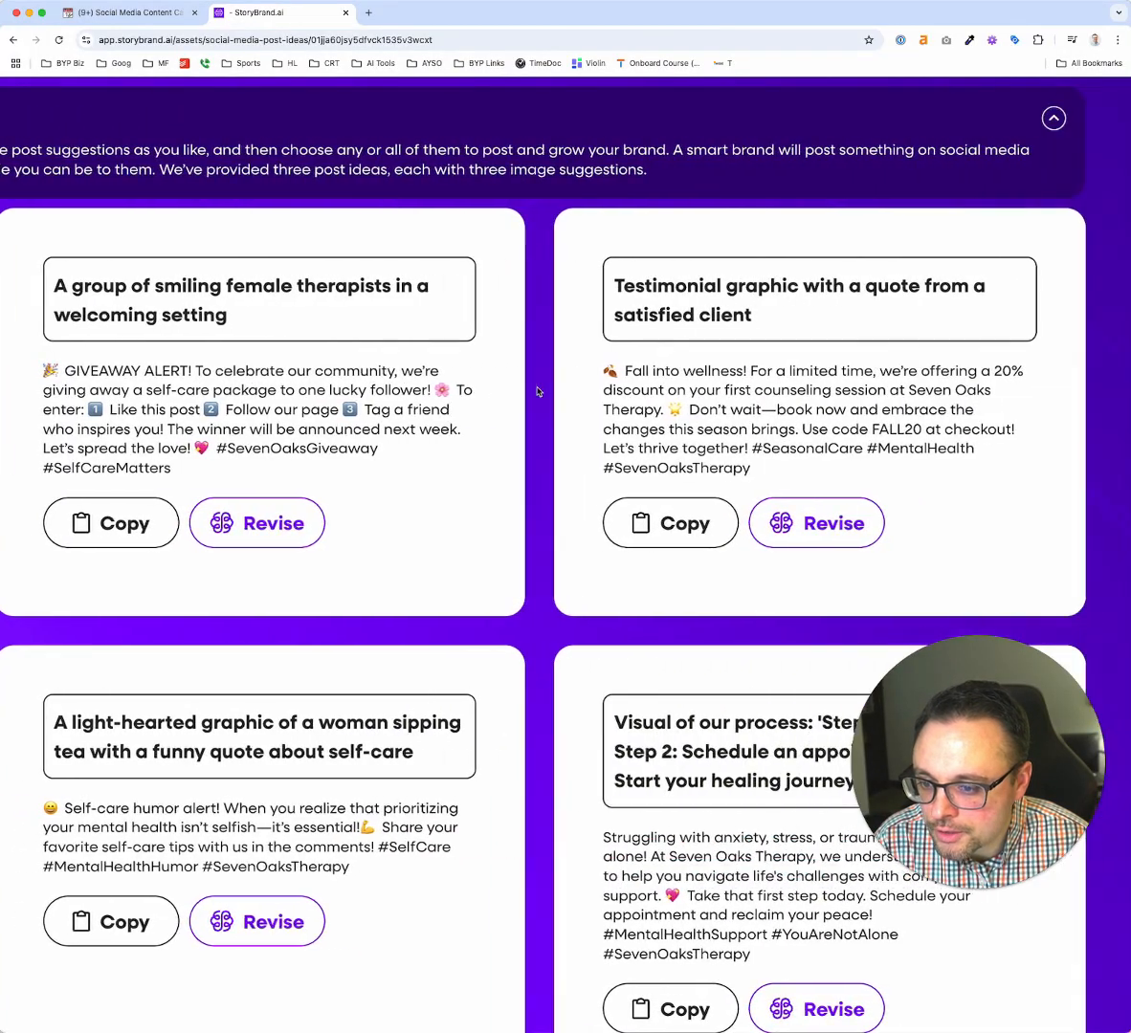
# Examine the image suggestions and captions in the second and third rows, and look over the whole set of post ideas
pyautogui.scroll(-5, 537, 391)
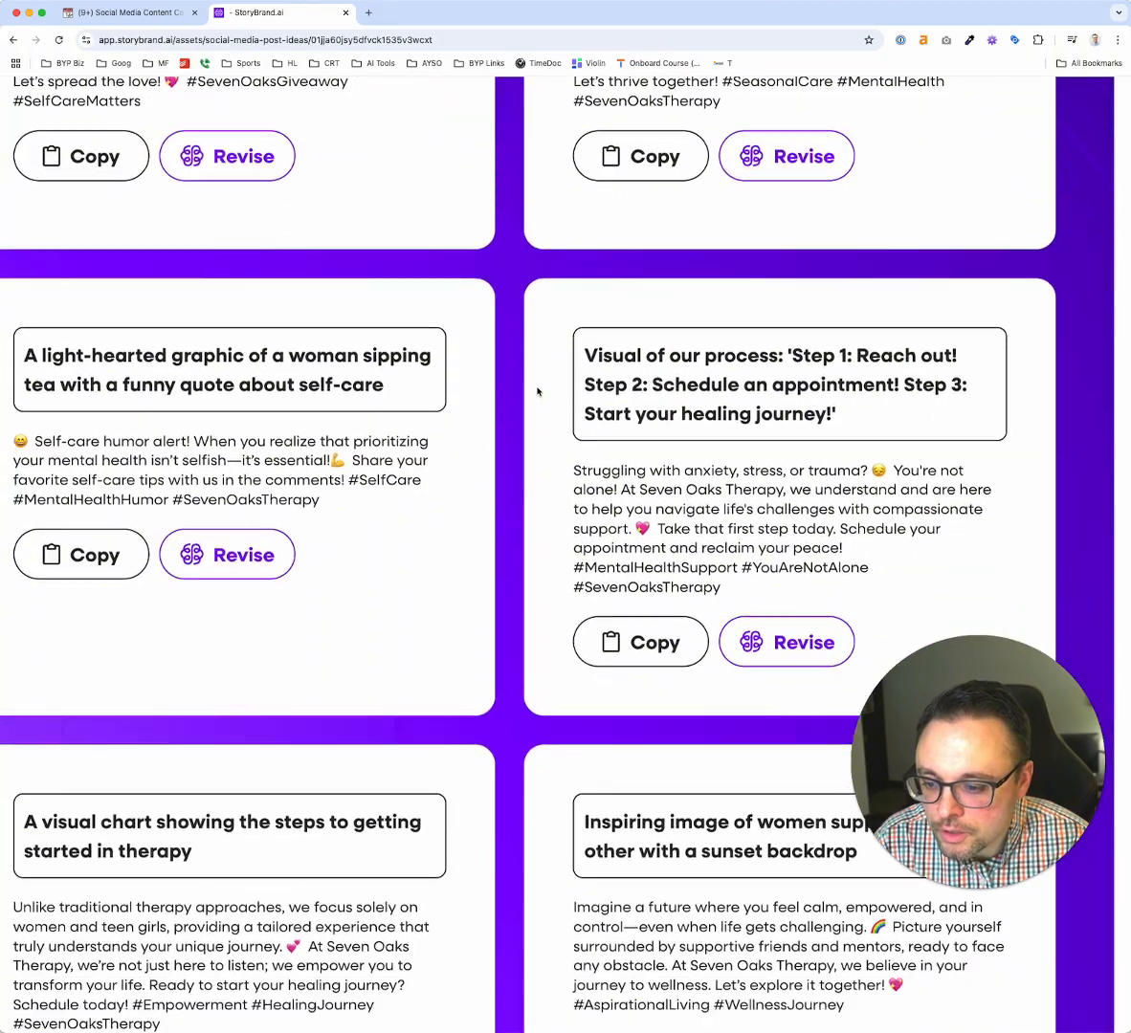
pyautogui.hscroll(-5, 537, 390)
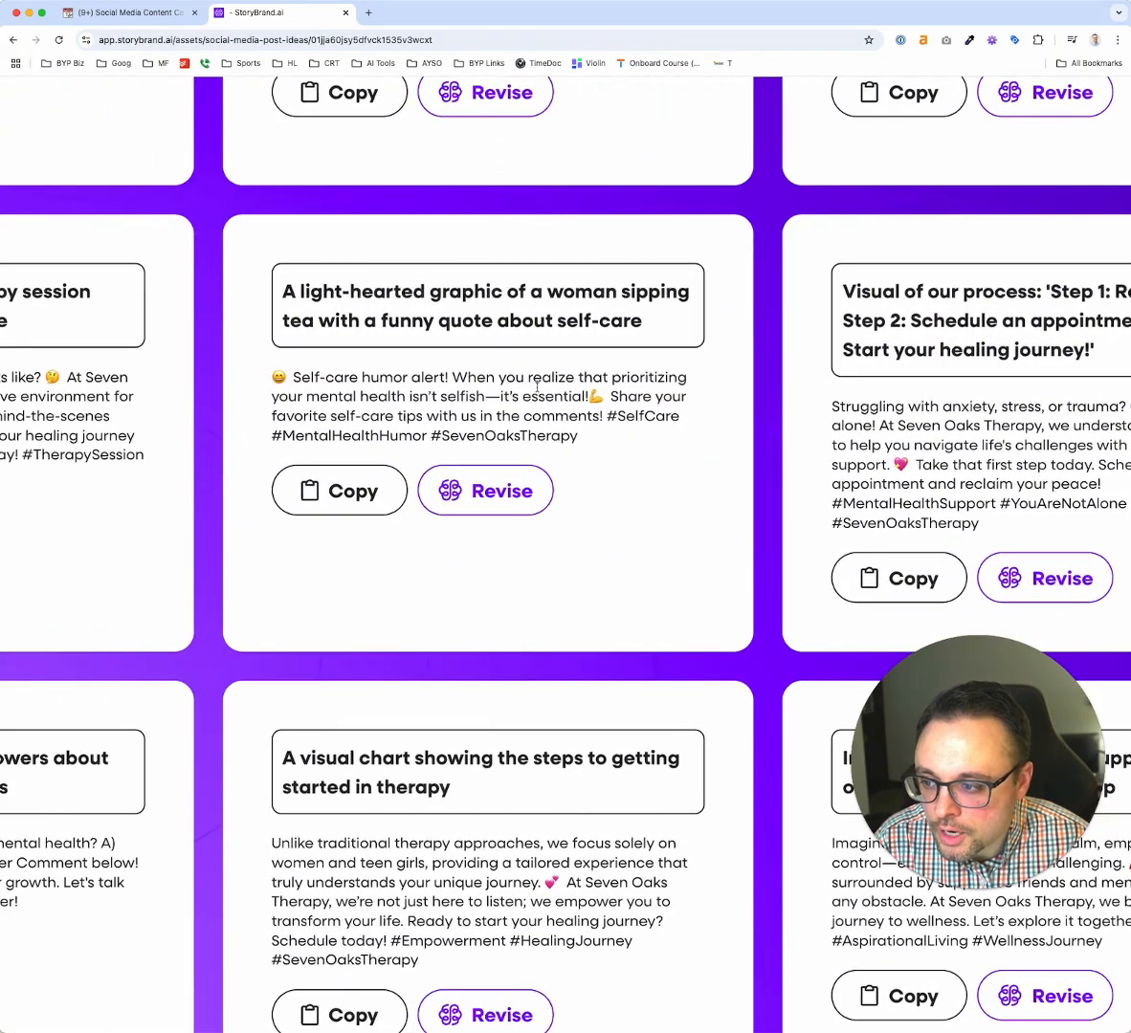
pyautogui.tripleClick(420, 400)
pyautogui.click(419, 400)
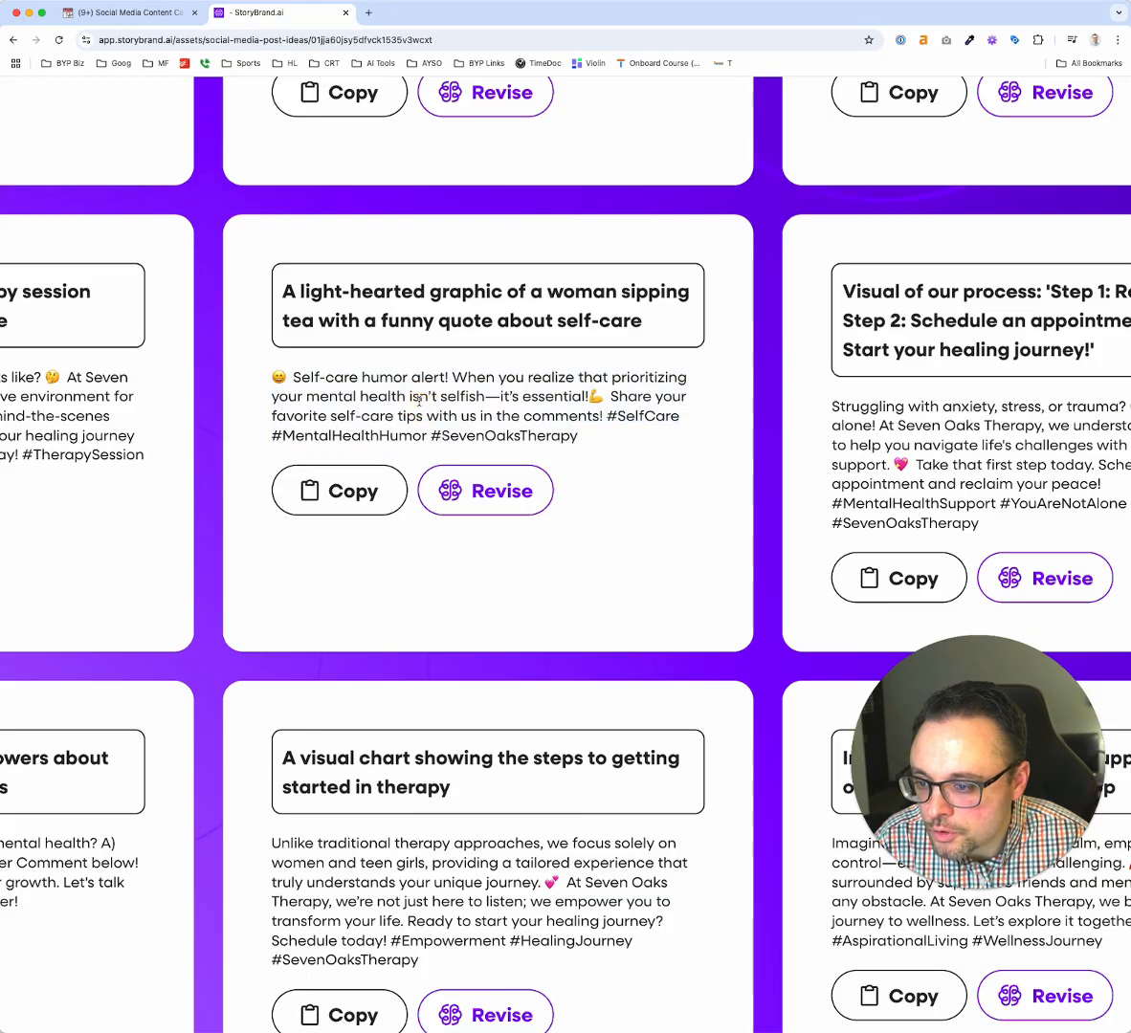
pyautogui.hscroll(-1, 419, 400)
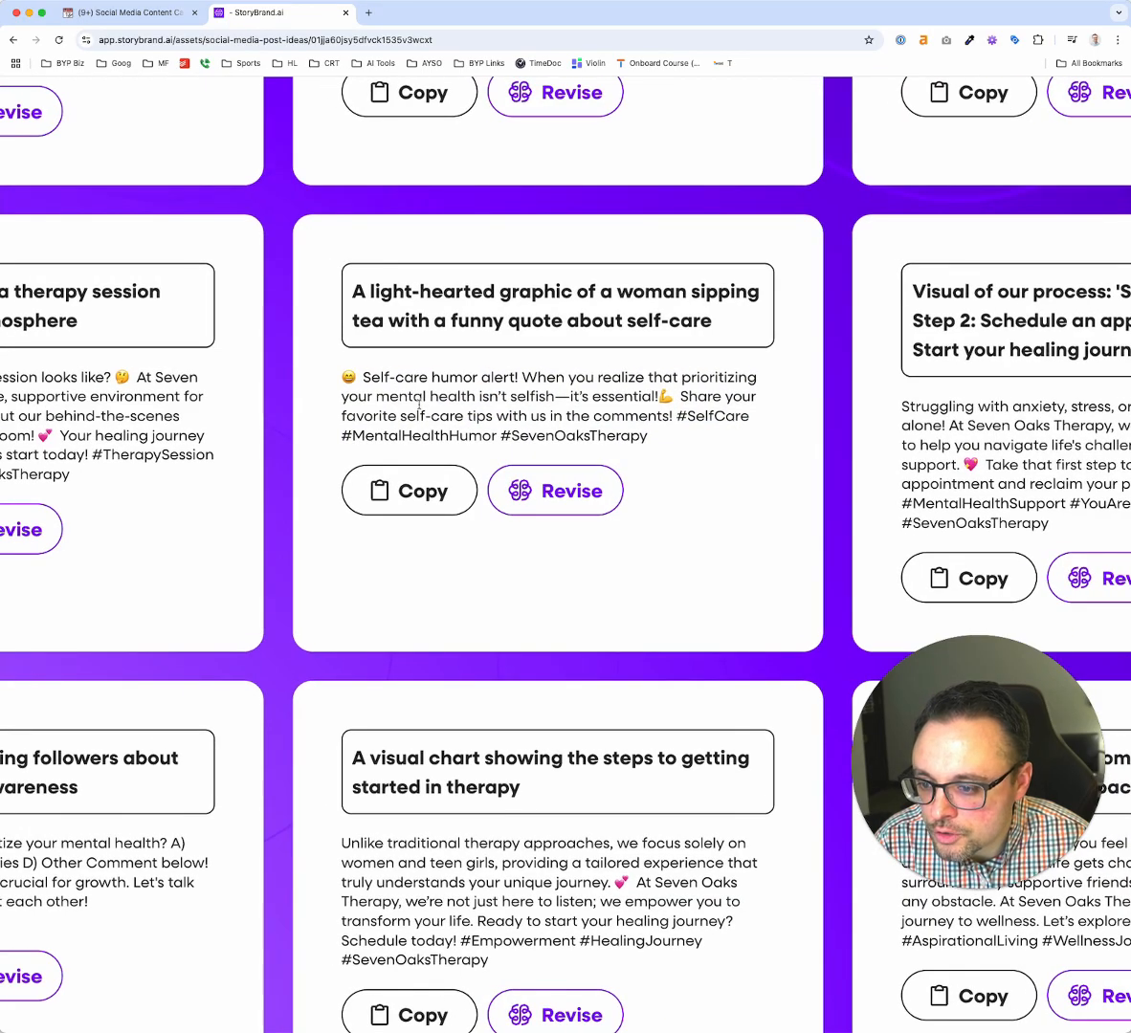
pyautogui.keyDown('ctrl'); pyautogui.scroll(-2, 419, 404); pyautogui.keyUp('ctrl')
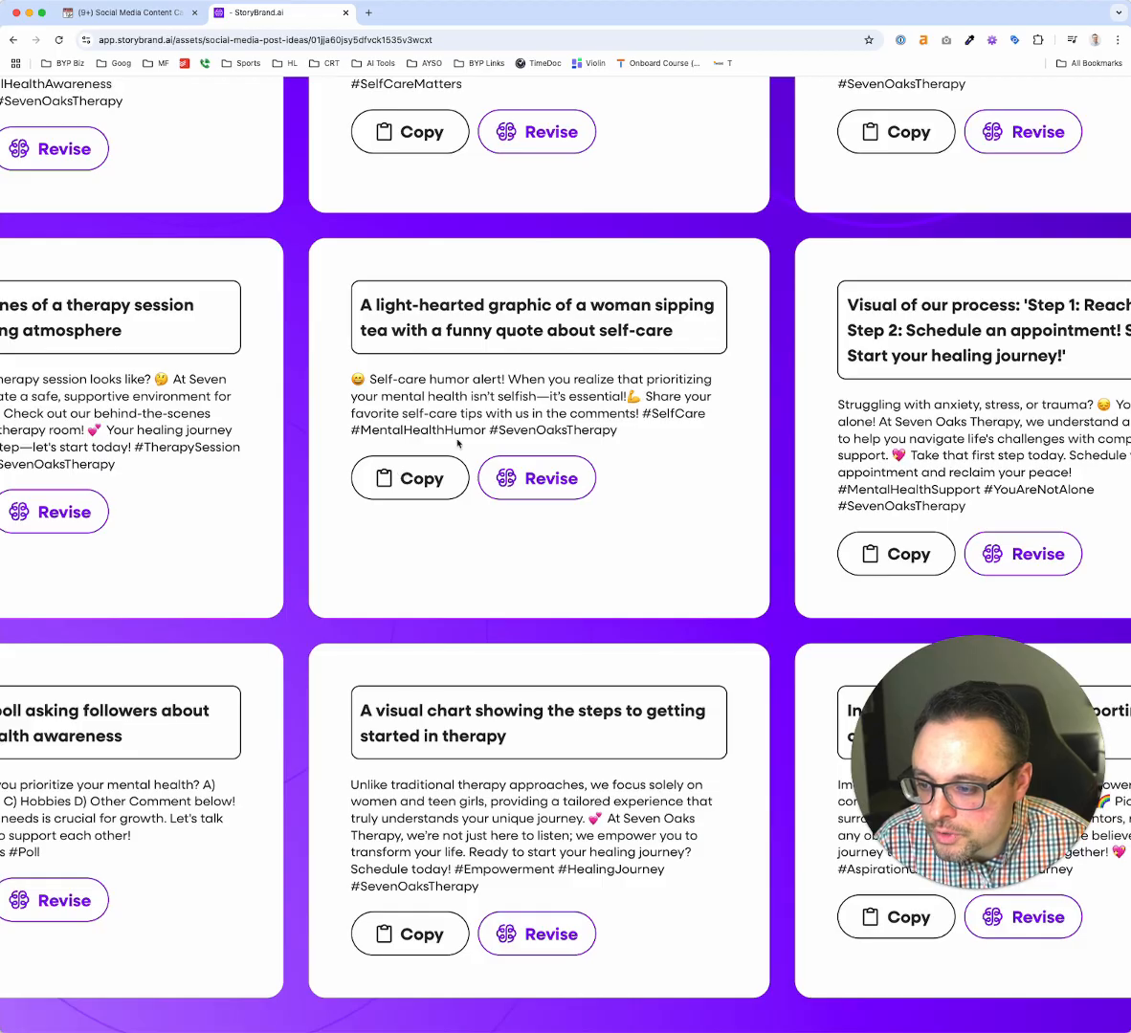
pyautogui.keyDown('ctrl'); pyautogui.scroll(-5, 457, 442); pyautogui.keyUp('ctrl')
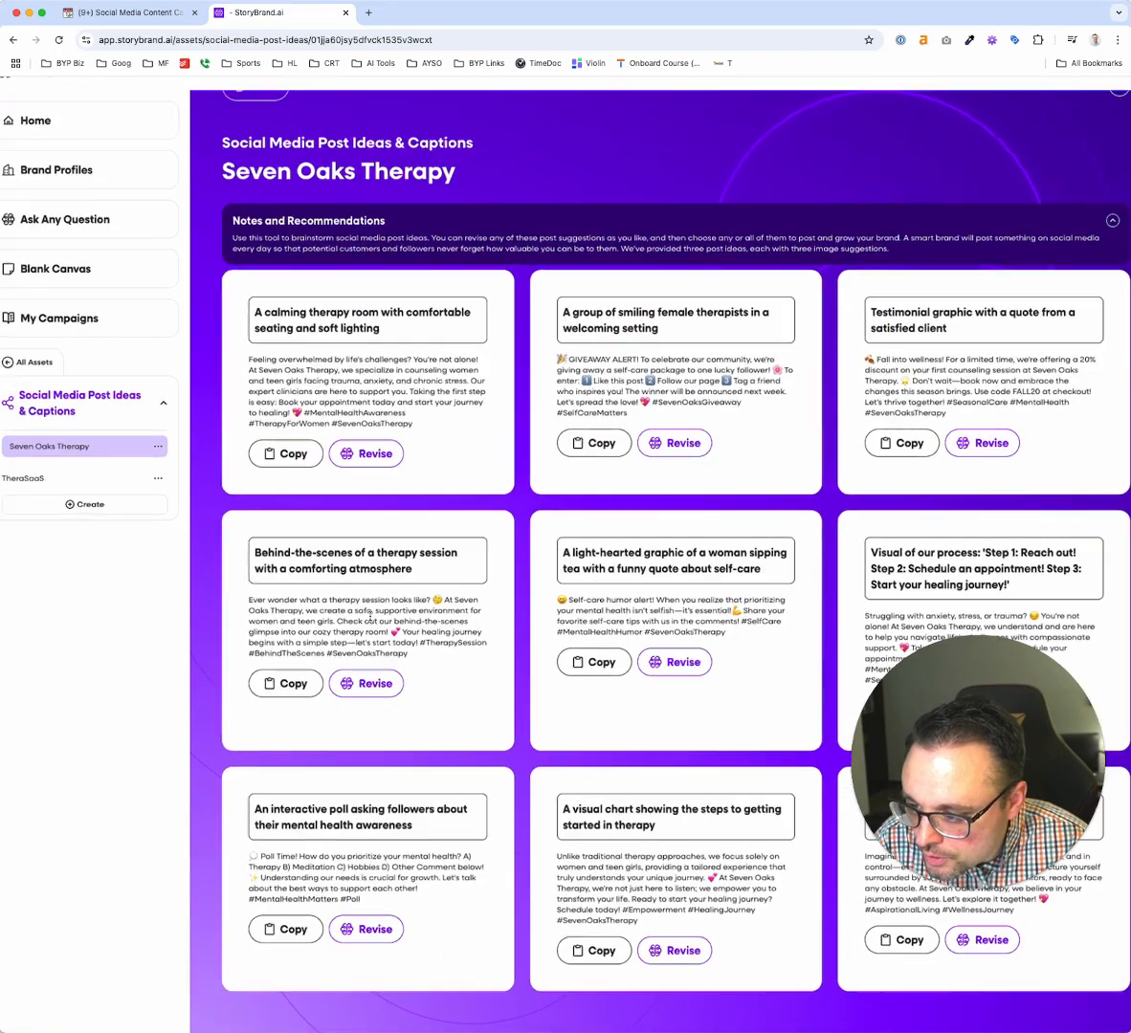
pyautogui.keyDown('ctrl'); pyautogui.scroll(5, 371, 617); pyautogui.keyUp('ctrl')
pyautogui.scroll(-4, 372, 619)
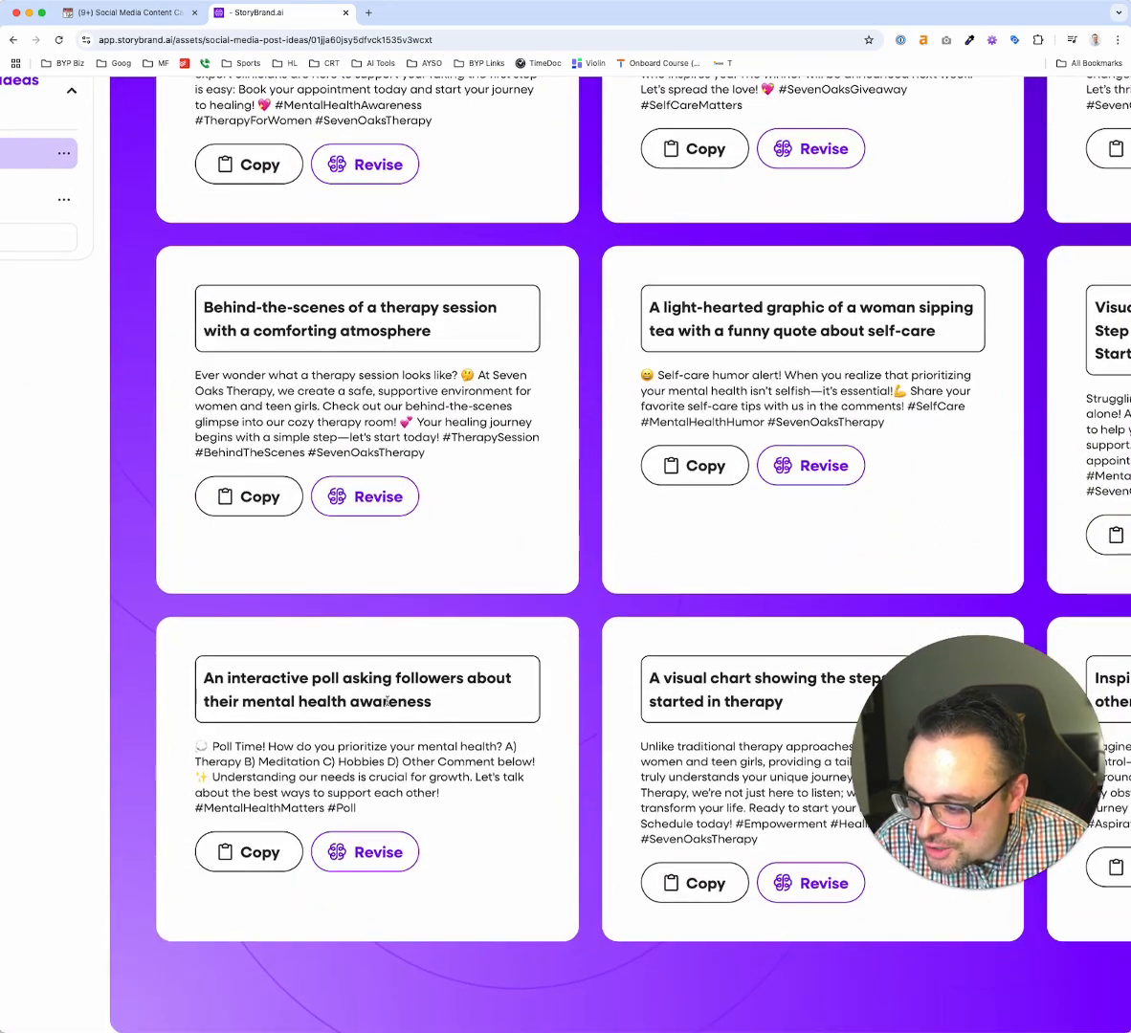
pyautogui.keyDown('ctrl'); pyautogui.scroll(-2, 384, 756); pyautogui.keyUp('ctrl')
pyautogui.keyDown('ctrl'); pyautogui.scroll(2, 384, 756); pyautogui.keyUp('ctrl')
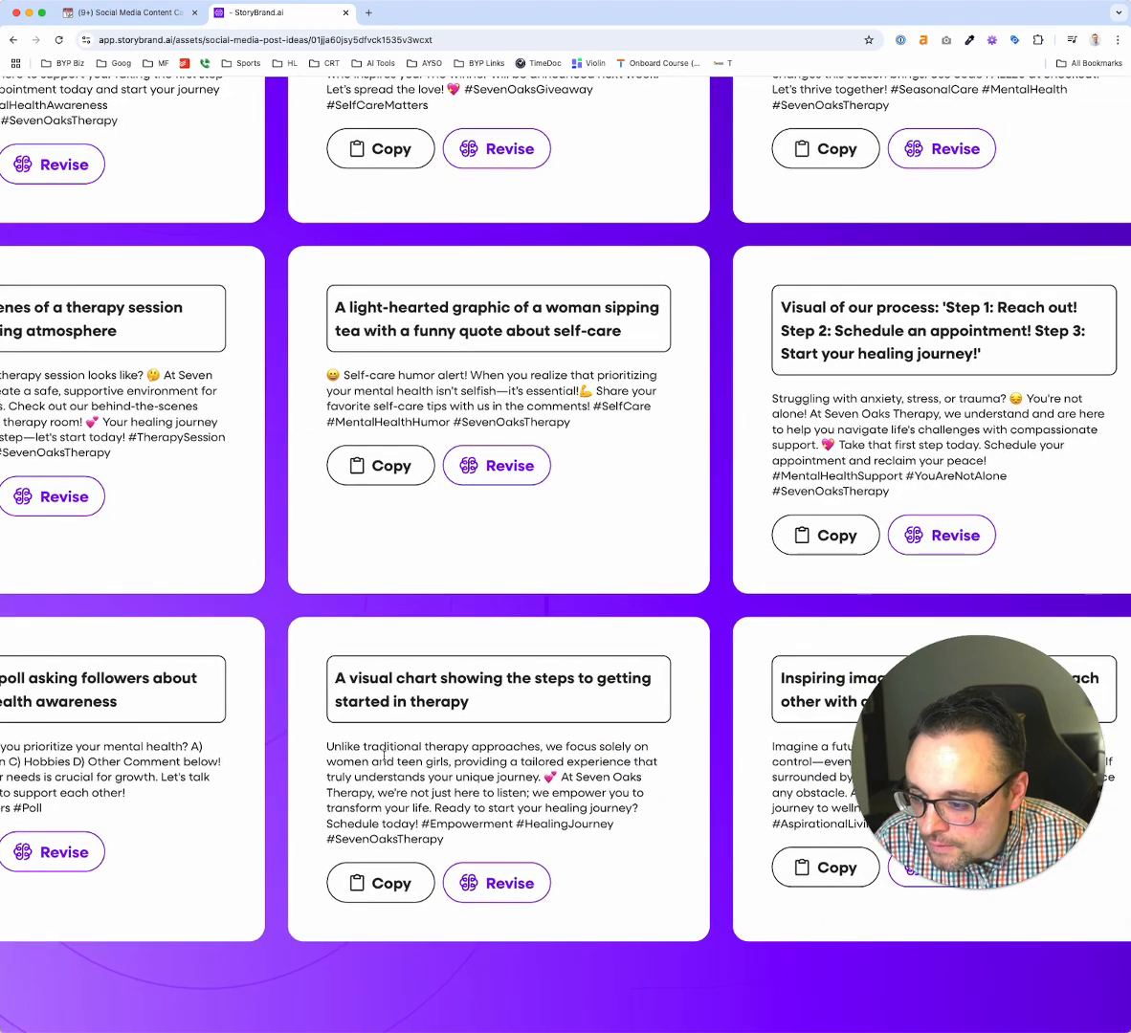
pyautogui.keyDown('ctrl'); pyautogui.scroll(-3, 383, 755); pyautogui.keyUp('ctrl')
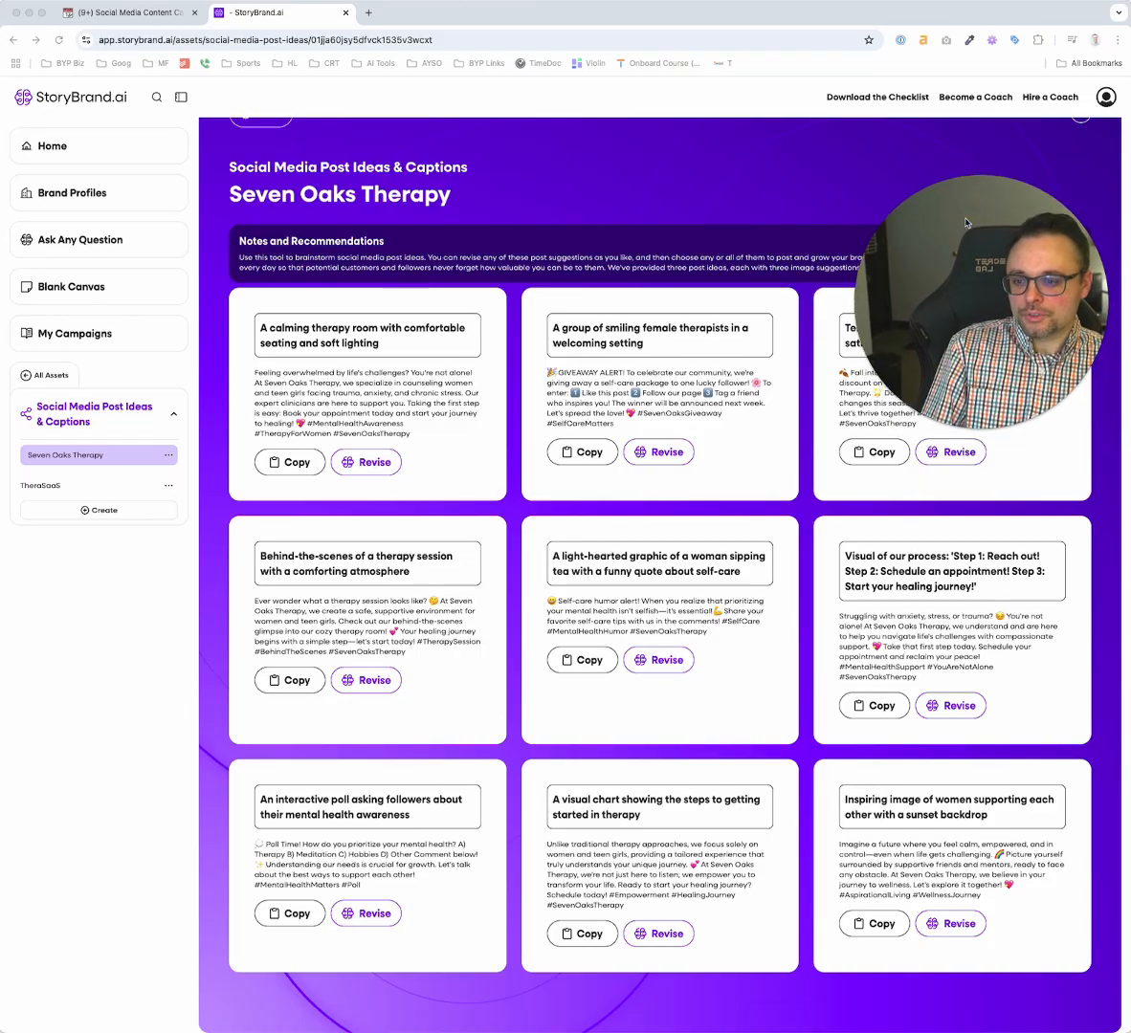
pyautogui.scroll(1, 579, 419)
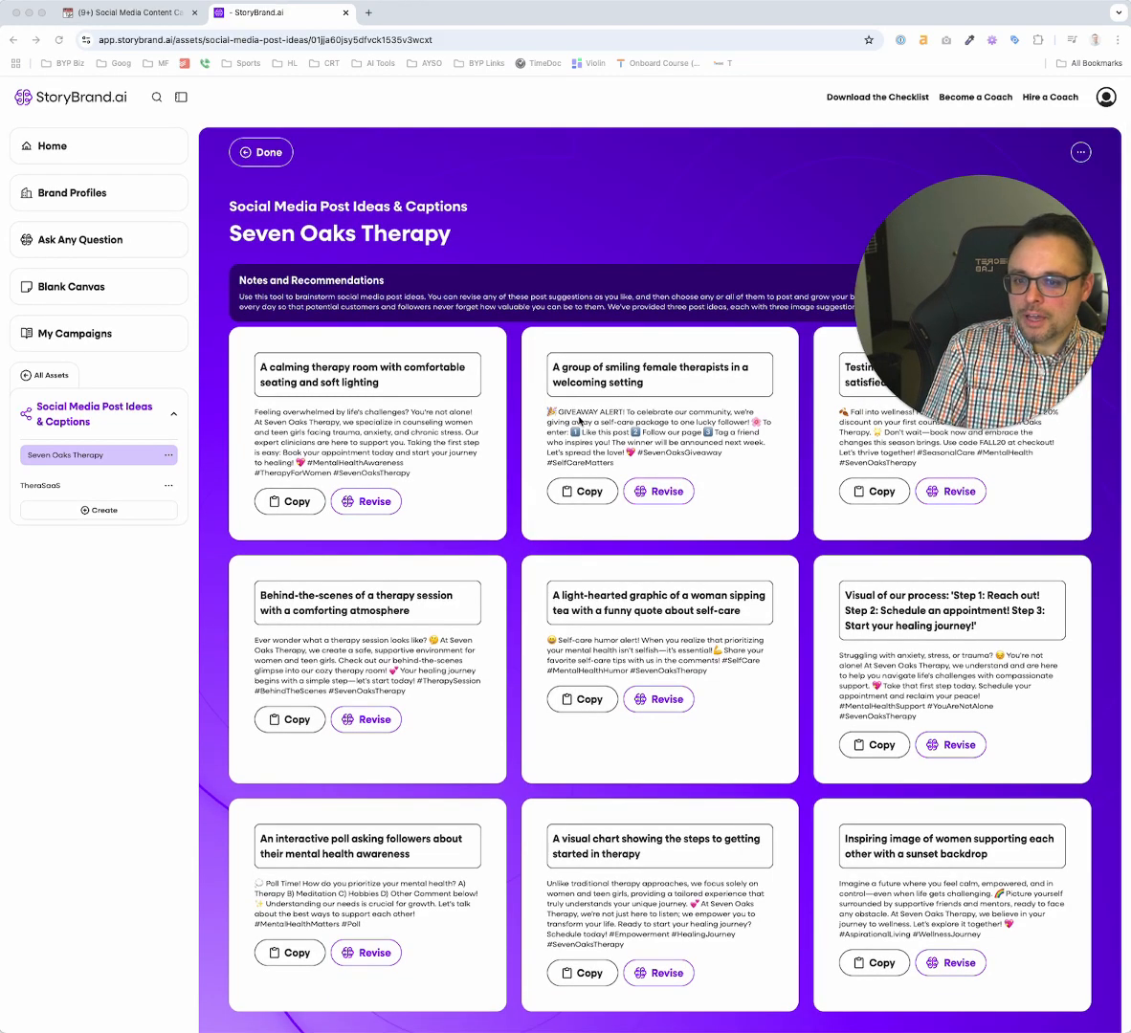
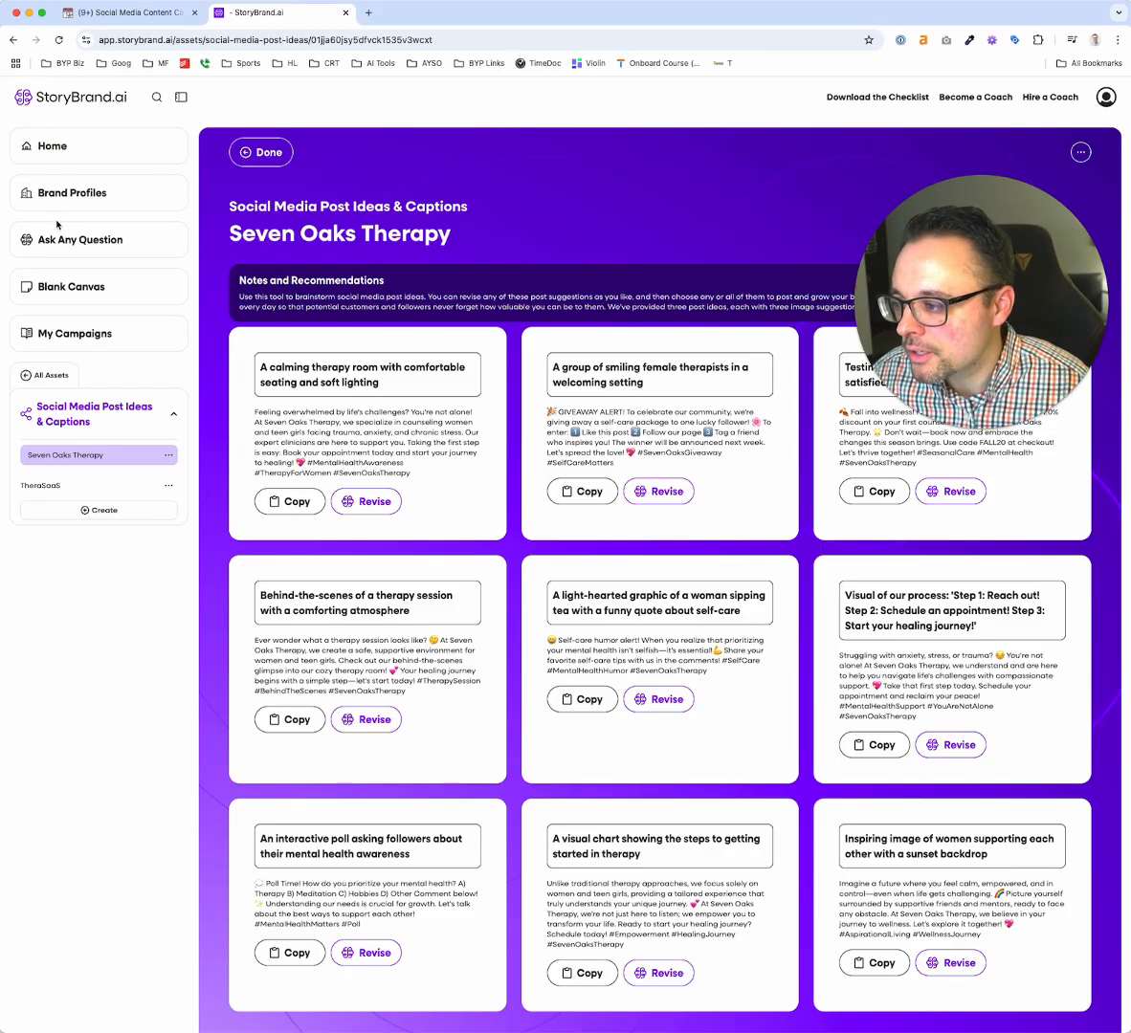
# Revisit the brand profiles, the StoryBrand Brain chat page and the compassionate listening content in the saved canvas
pyautogui.click(61, 191)
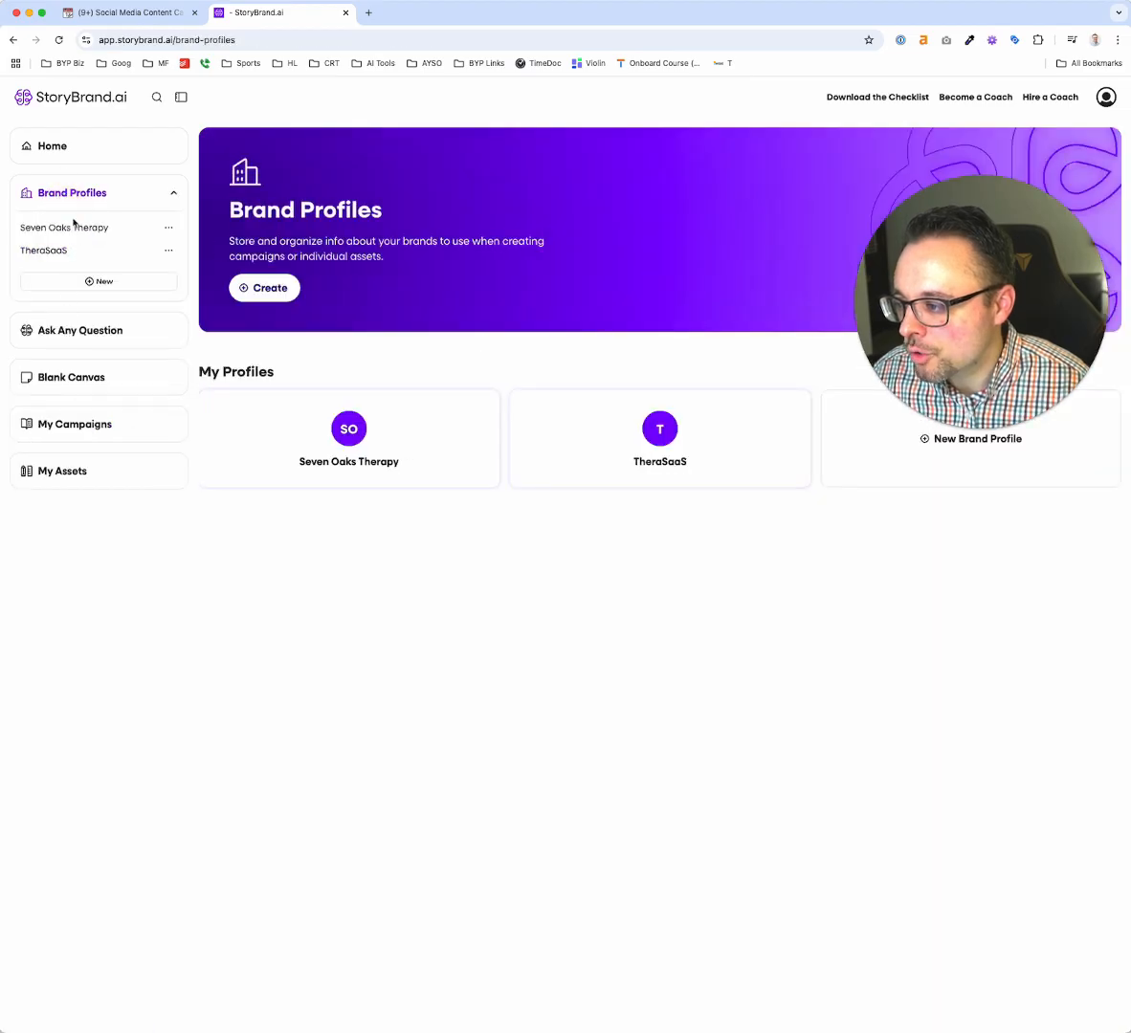
pyautogui.click(68, 329)
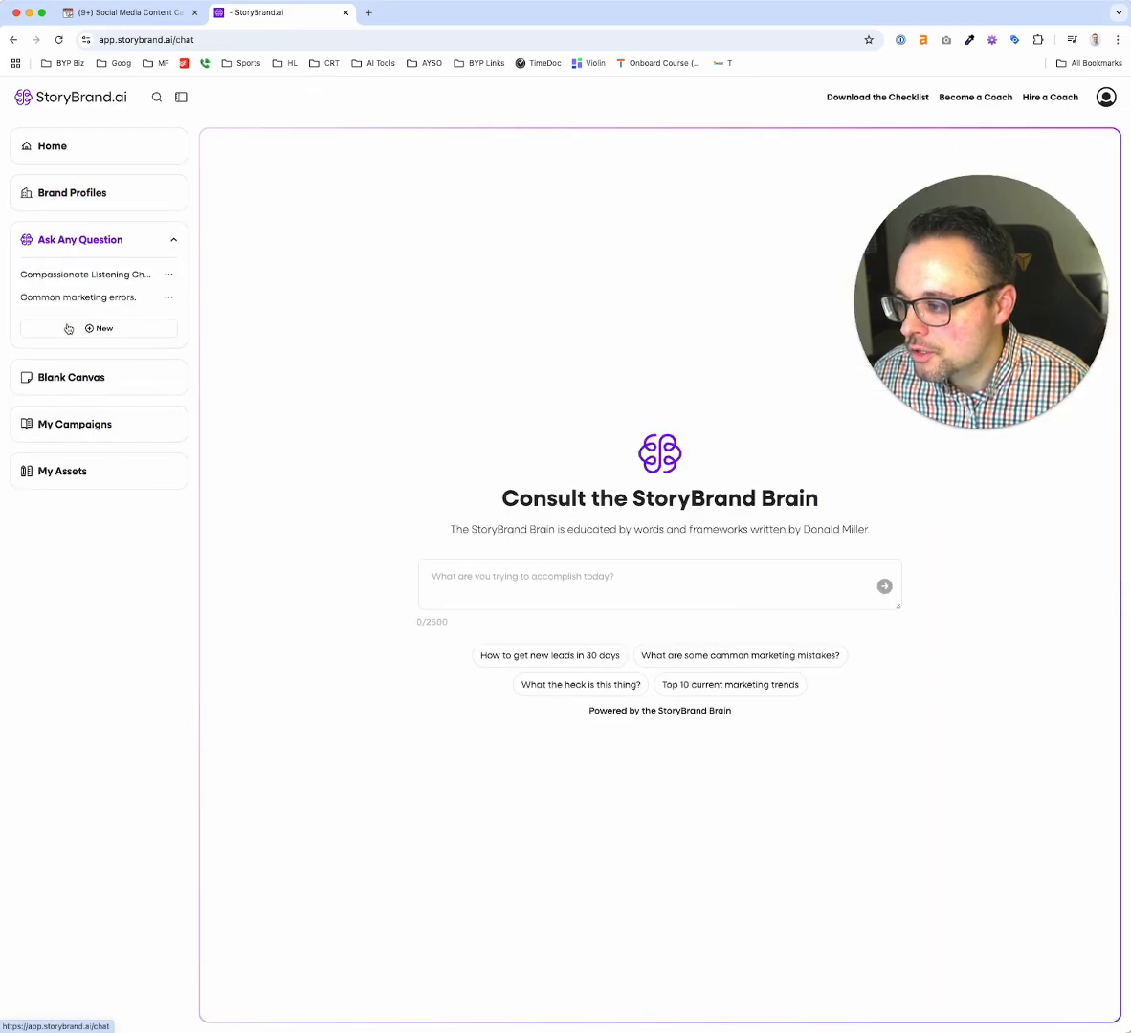
pyautogui.click(498, 583)
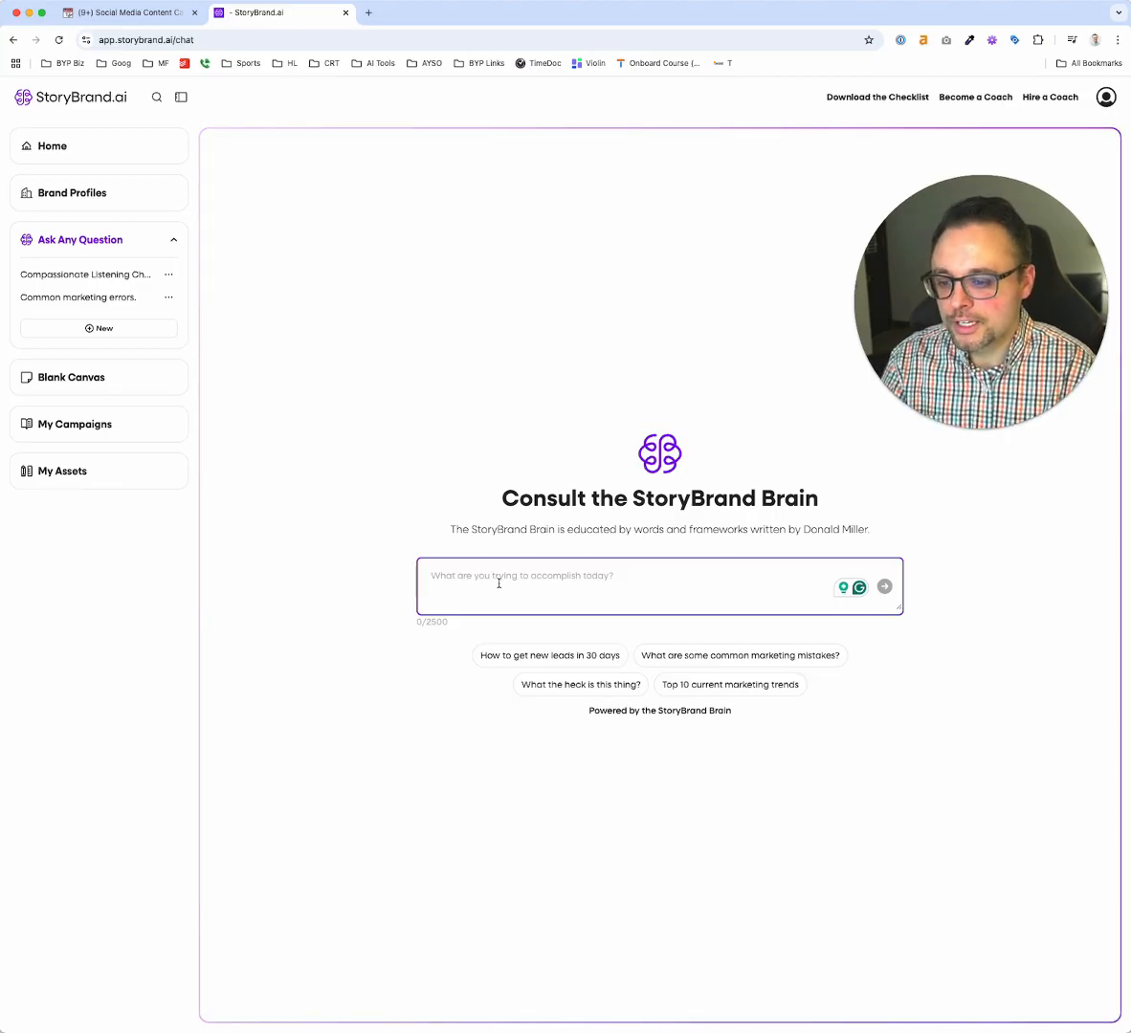
pyautogui.click(74, 375)
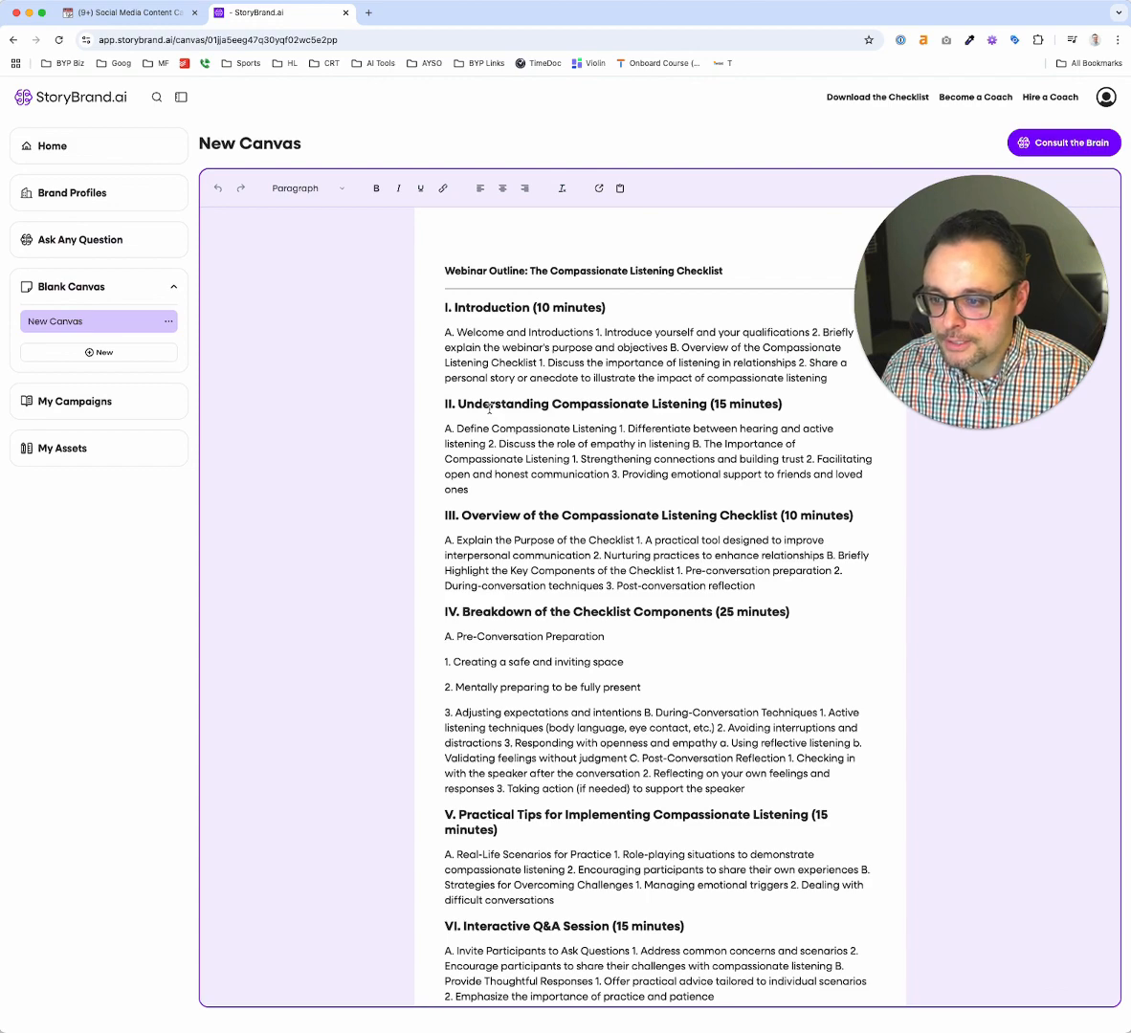
pyautogui.scroll(-20, 489, 408)
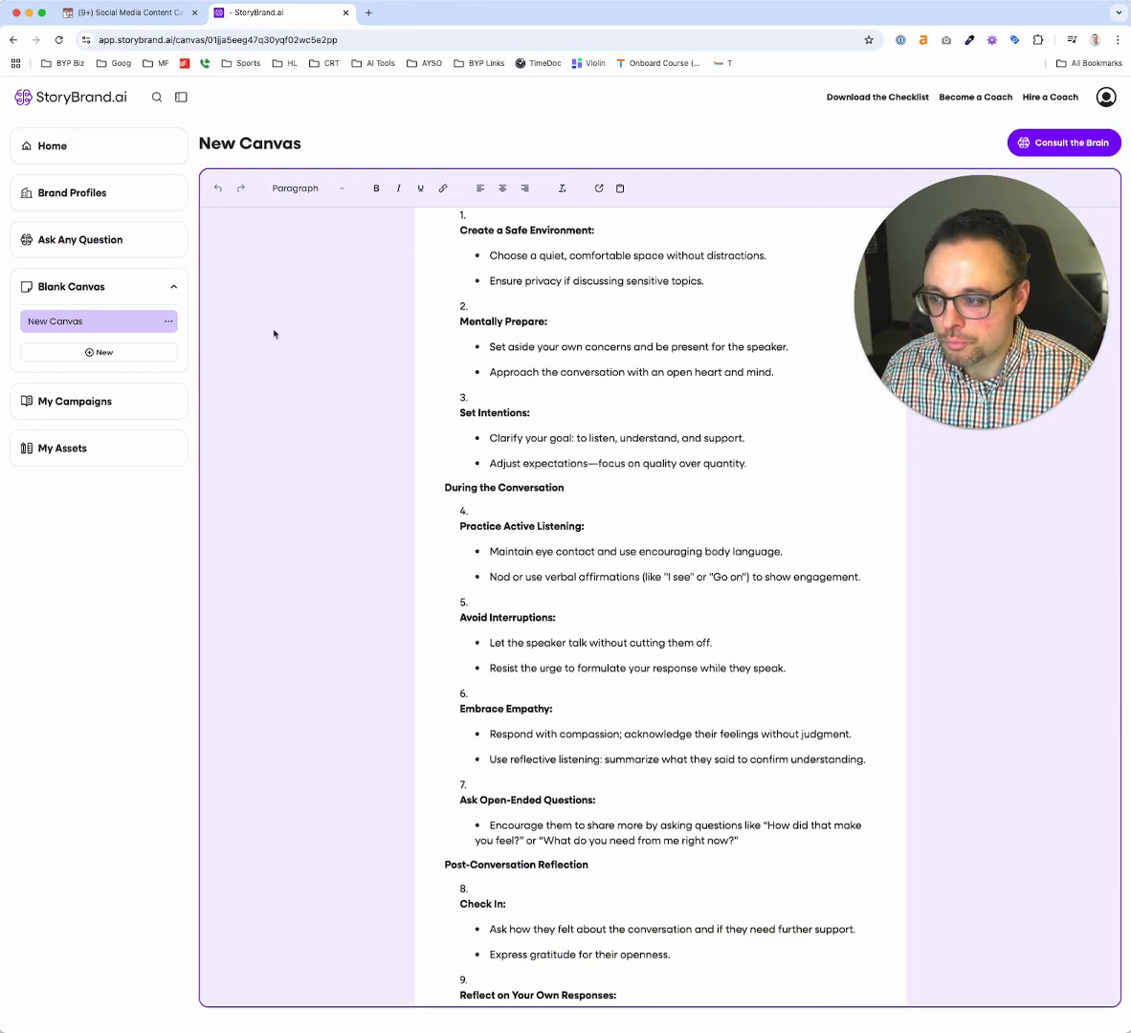
# Review the Seven Oaks Therapy campaign's assets and look over the catalogue of standalone asset types
pyautogui.click(107, 402)
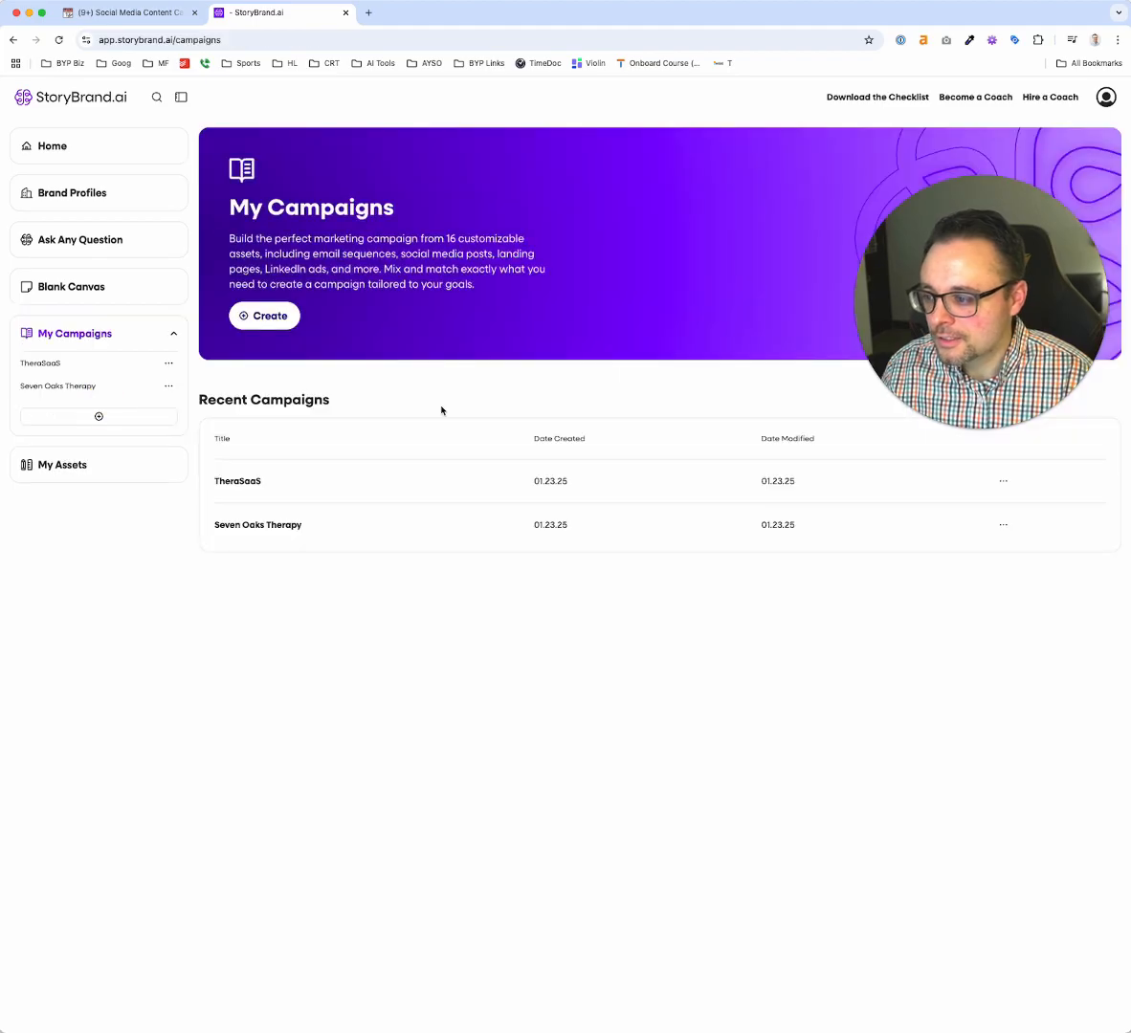
pyautogui.click(266, 524)
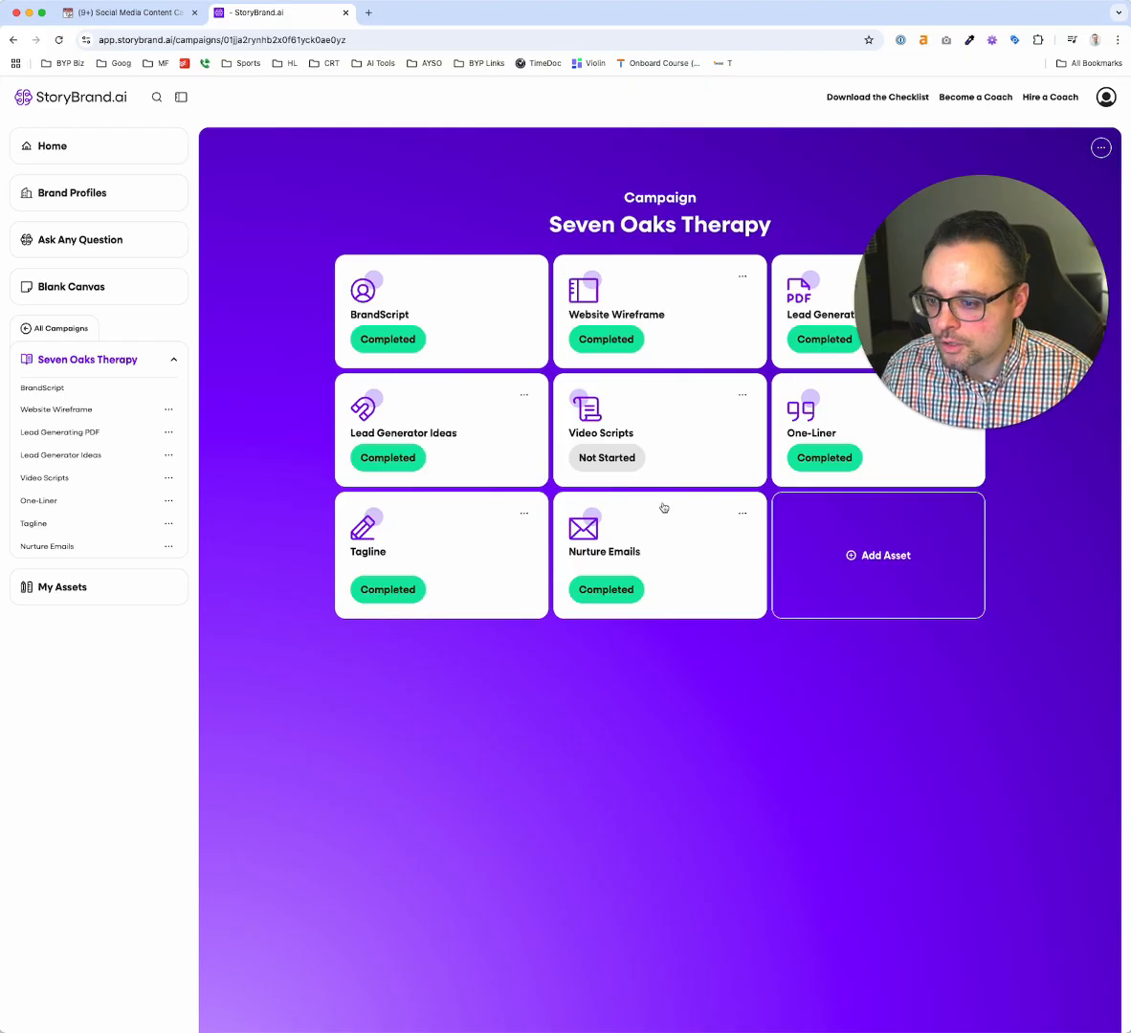
pyautogui.click(76, 584)
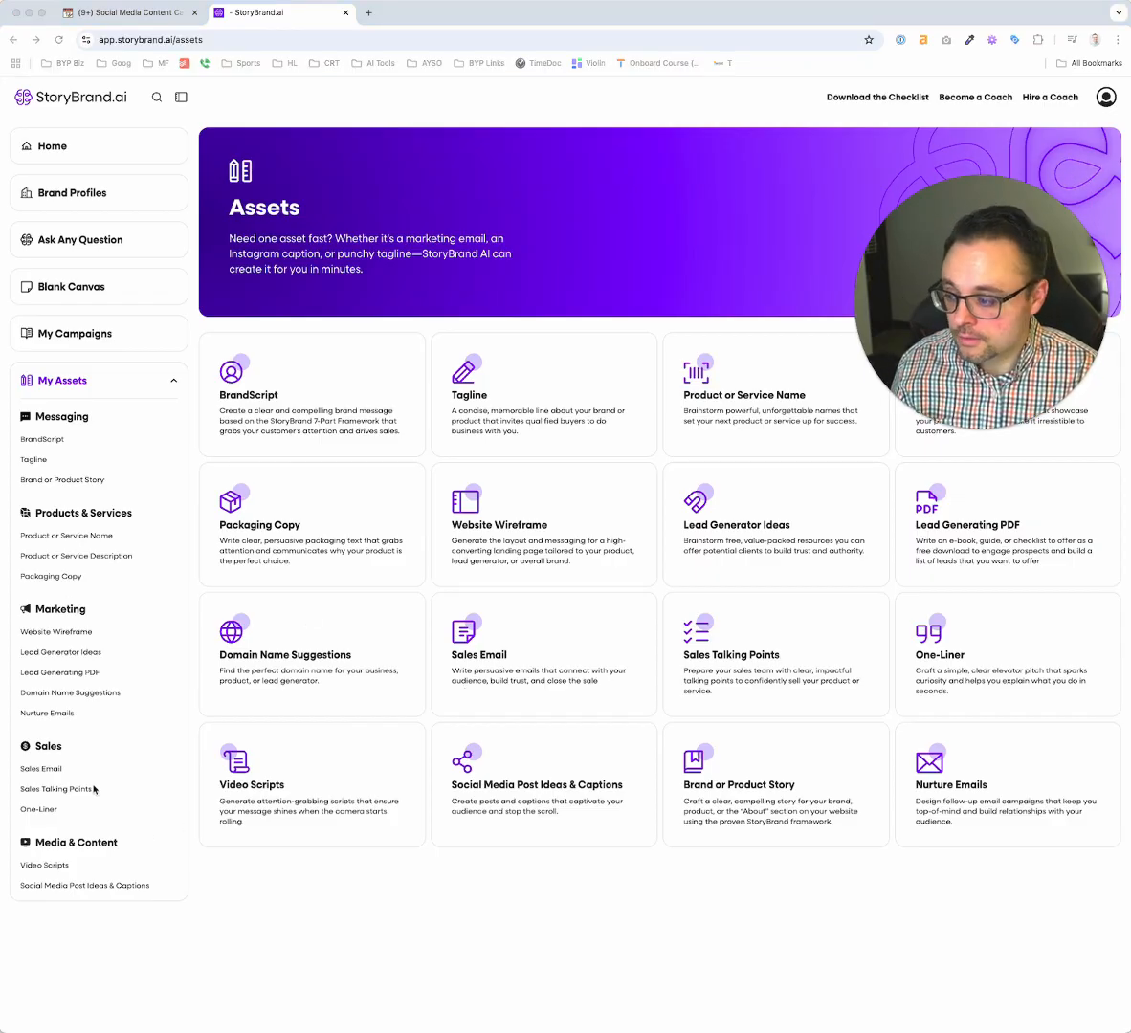
pyautogui.click(86, 726)
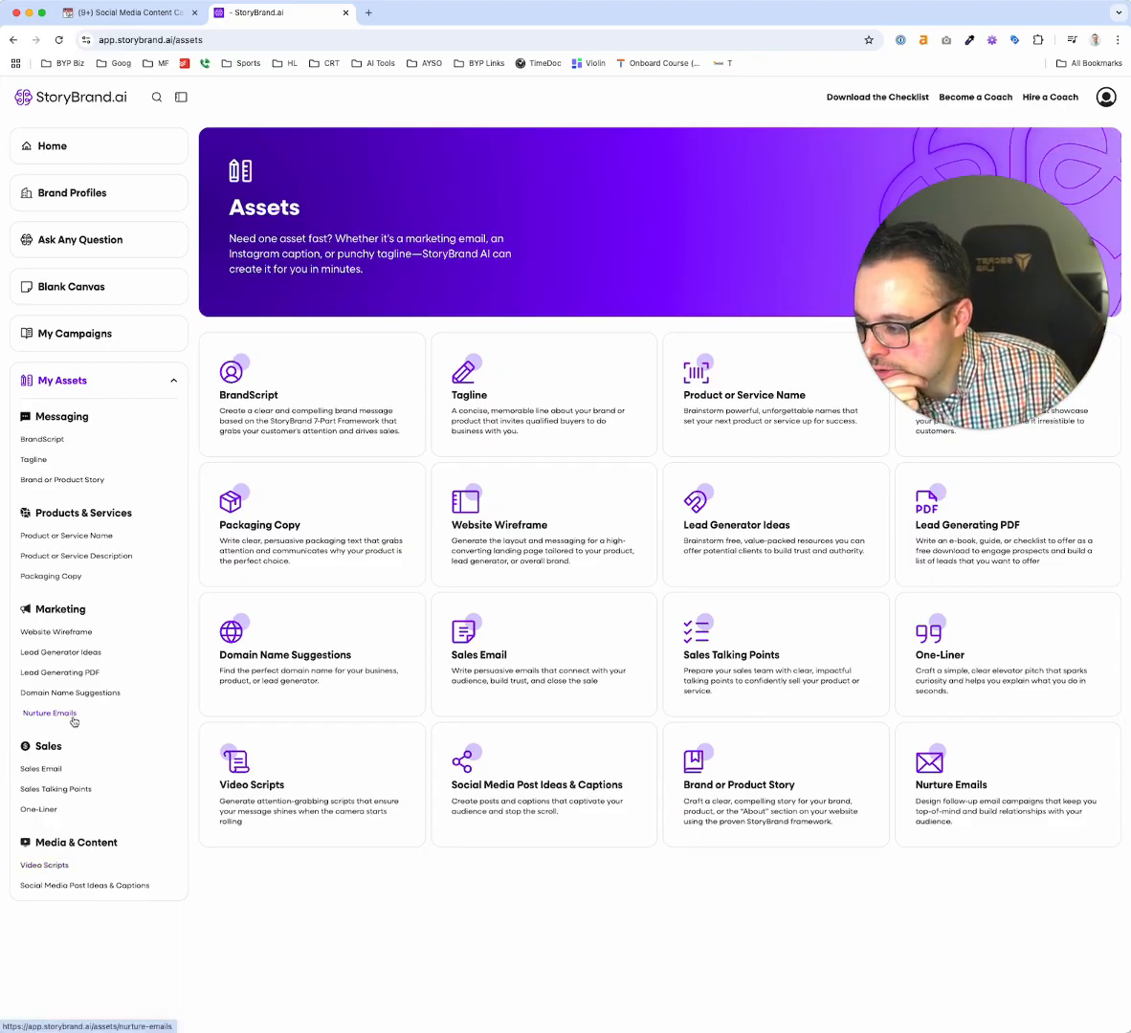
# Ask the StoryBrand Brain to create a seven email campaign nurturing a client lead into scheduling an appointment as it relates to past trauma
pyautogui.click(82, 241)
pyautogui.click(569, 576)
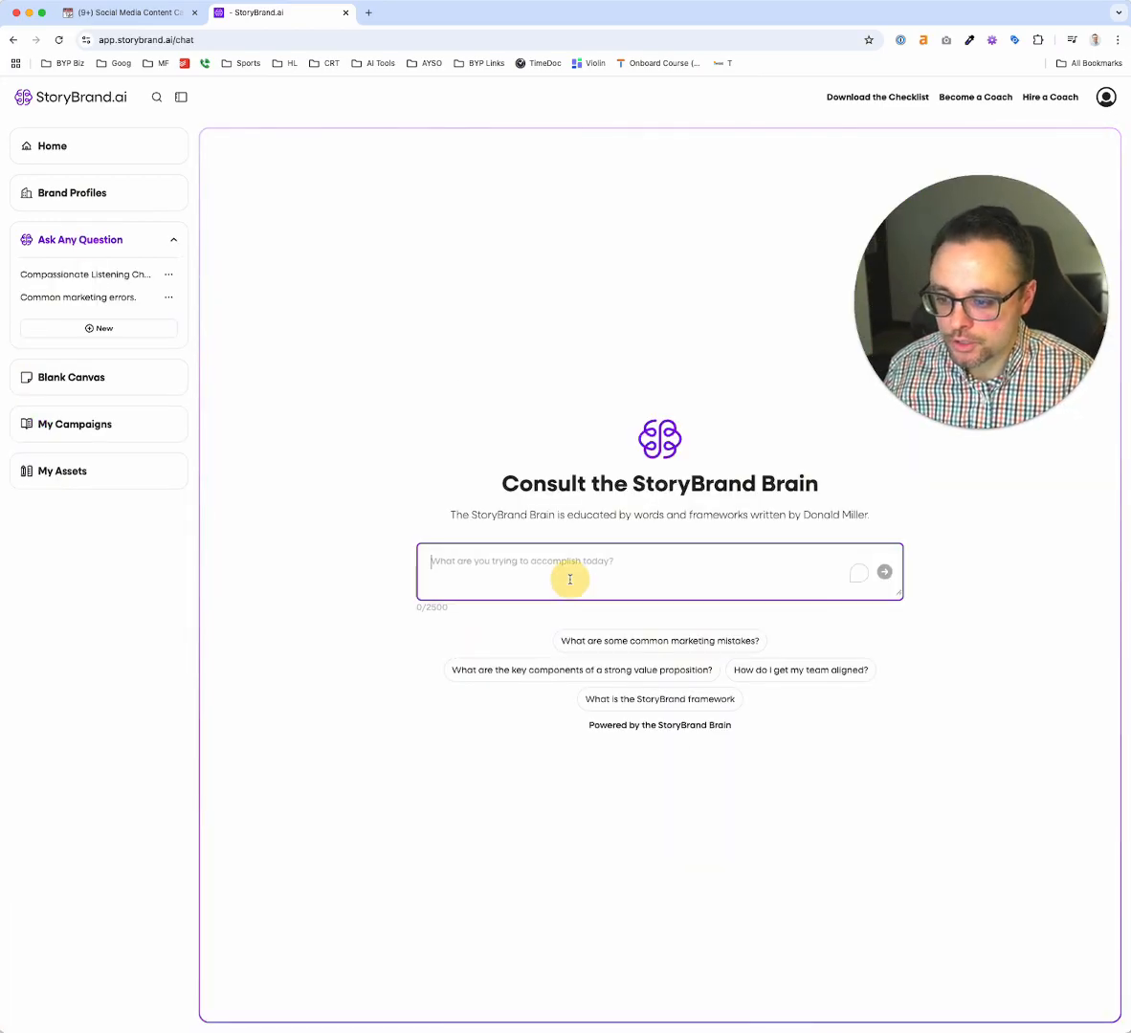
pyautogui.write('Could you creat e')
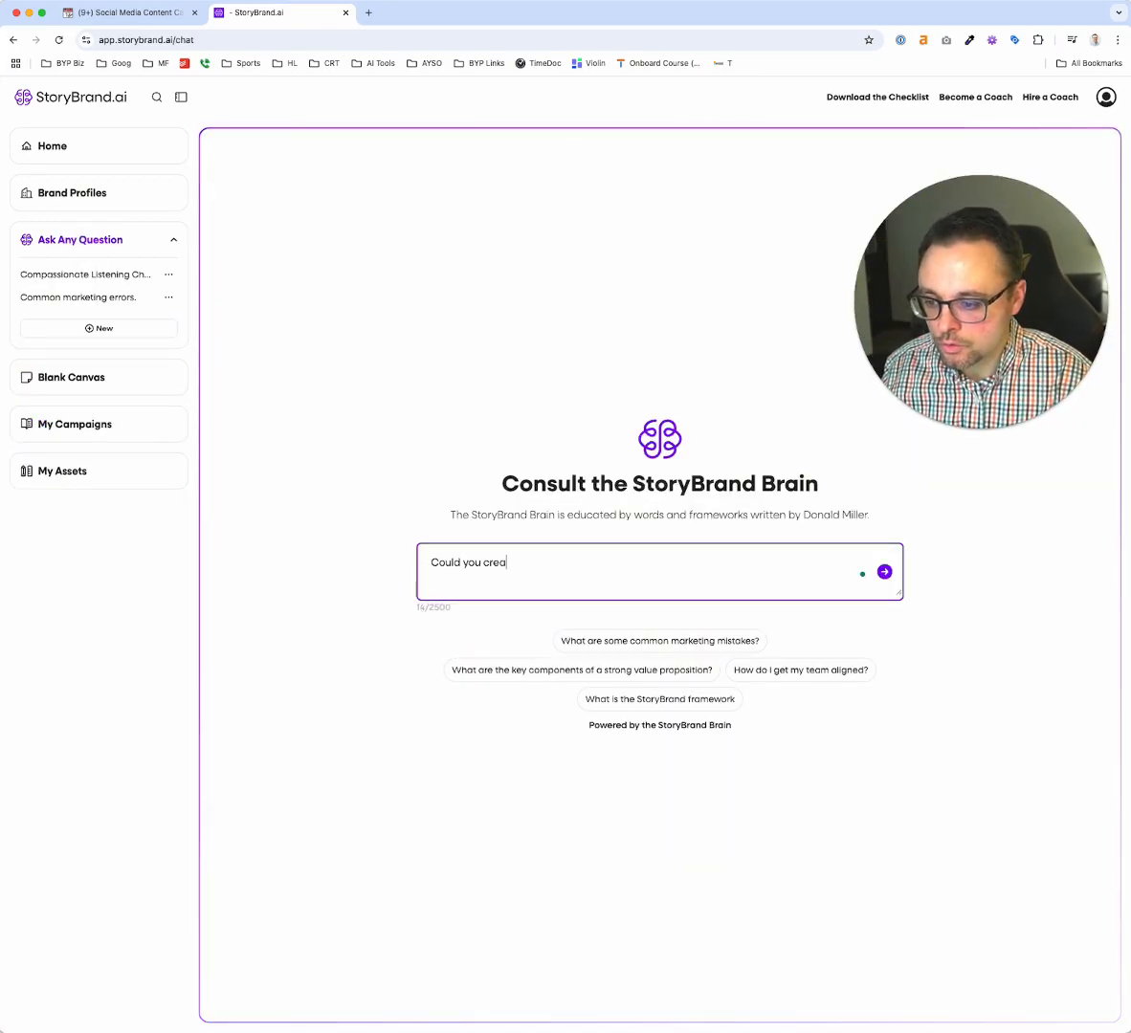
pyautogui.press('BackSpace')
pyautogui.press('BackSpace')
pyautogui.write('e')
pyautogui.write('a seven email campaign to nurture a client lead into scheduling an appointment as it relates to past trauma?')
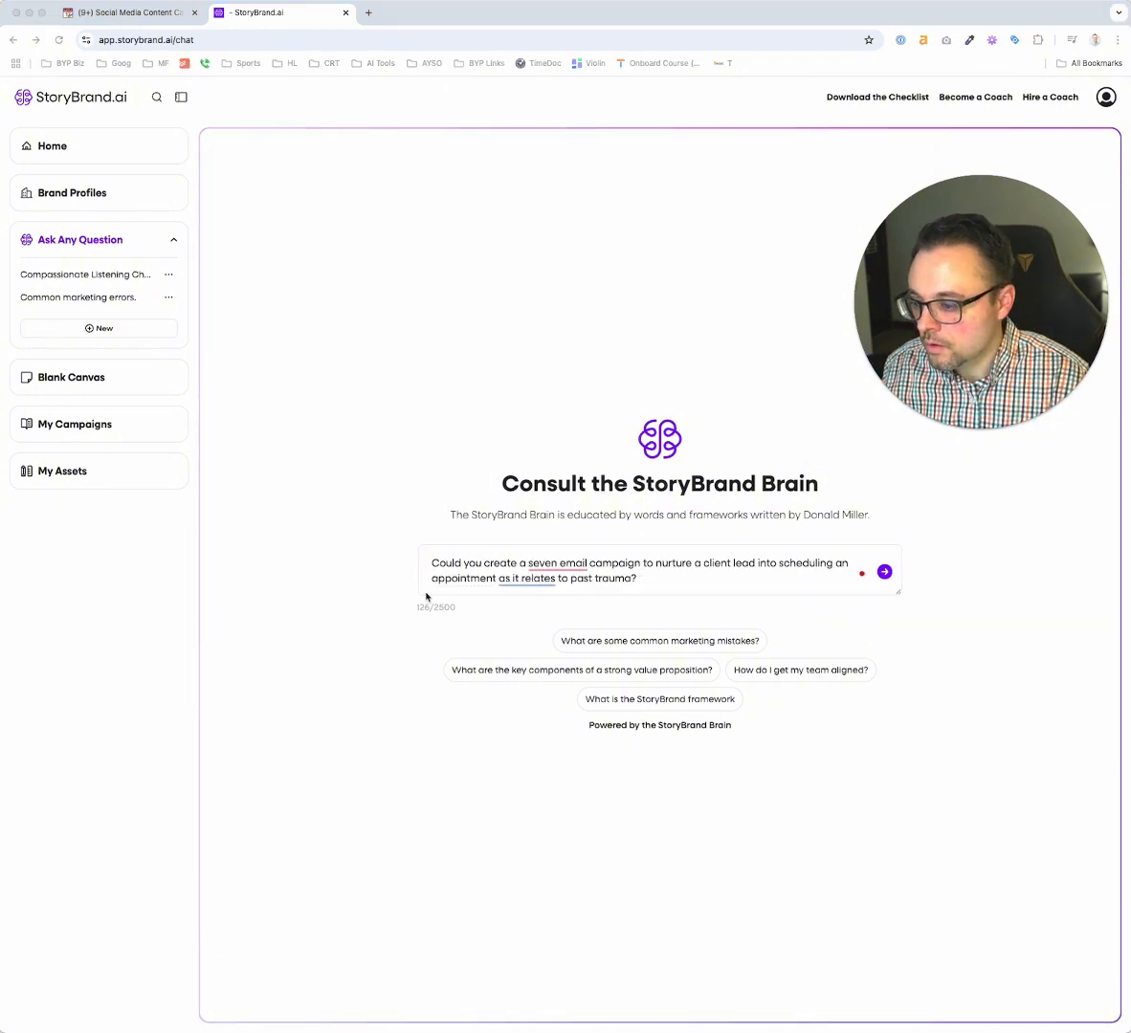
pyautogui.click(483, 573)
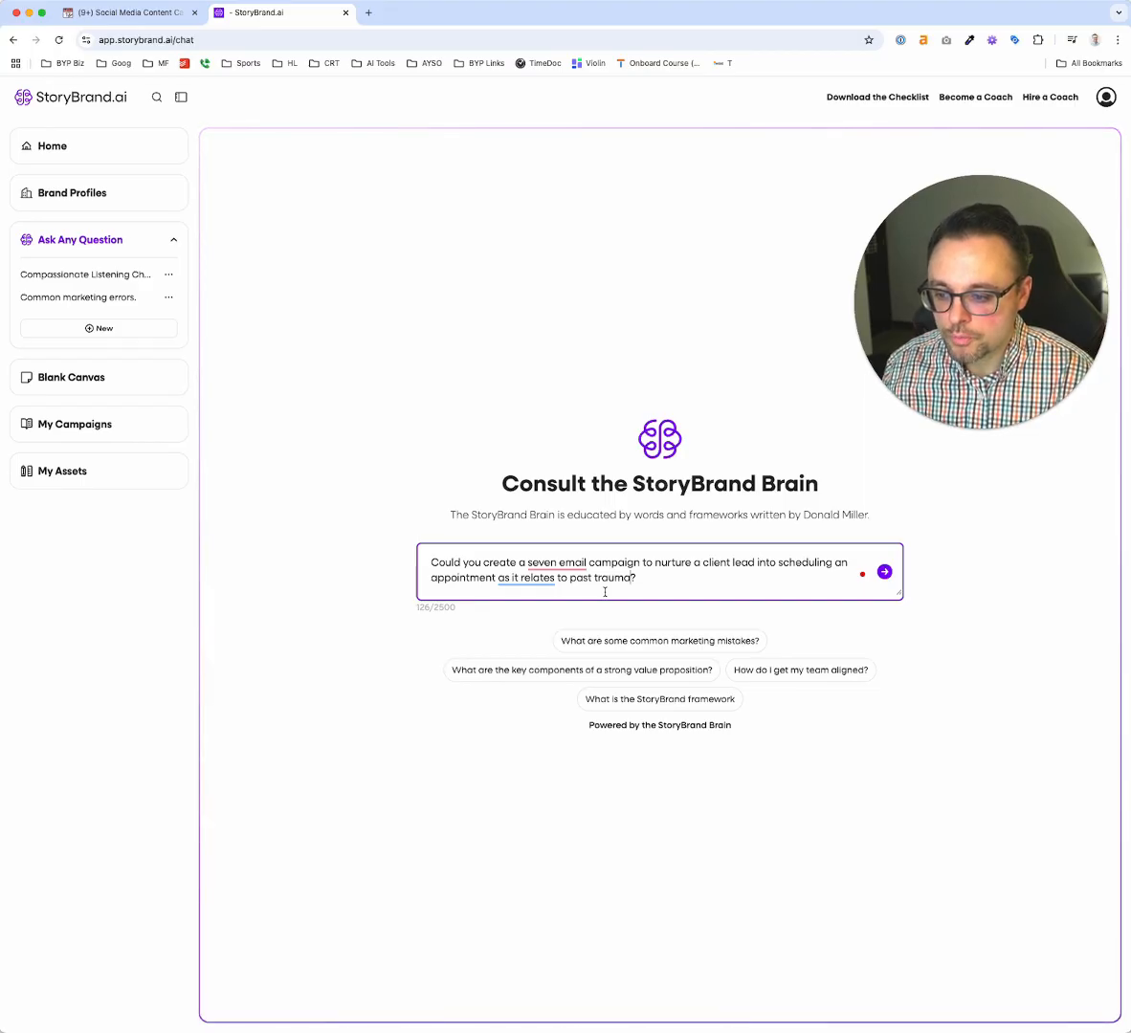
pyautogui.click(885, 573)
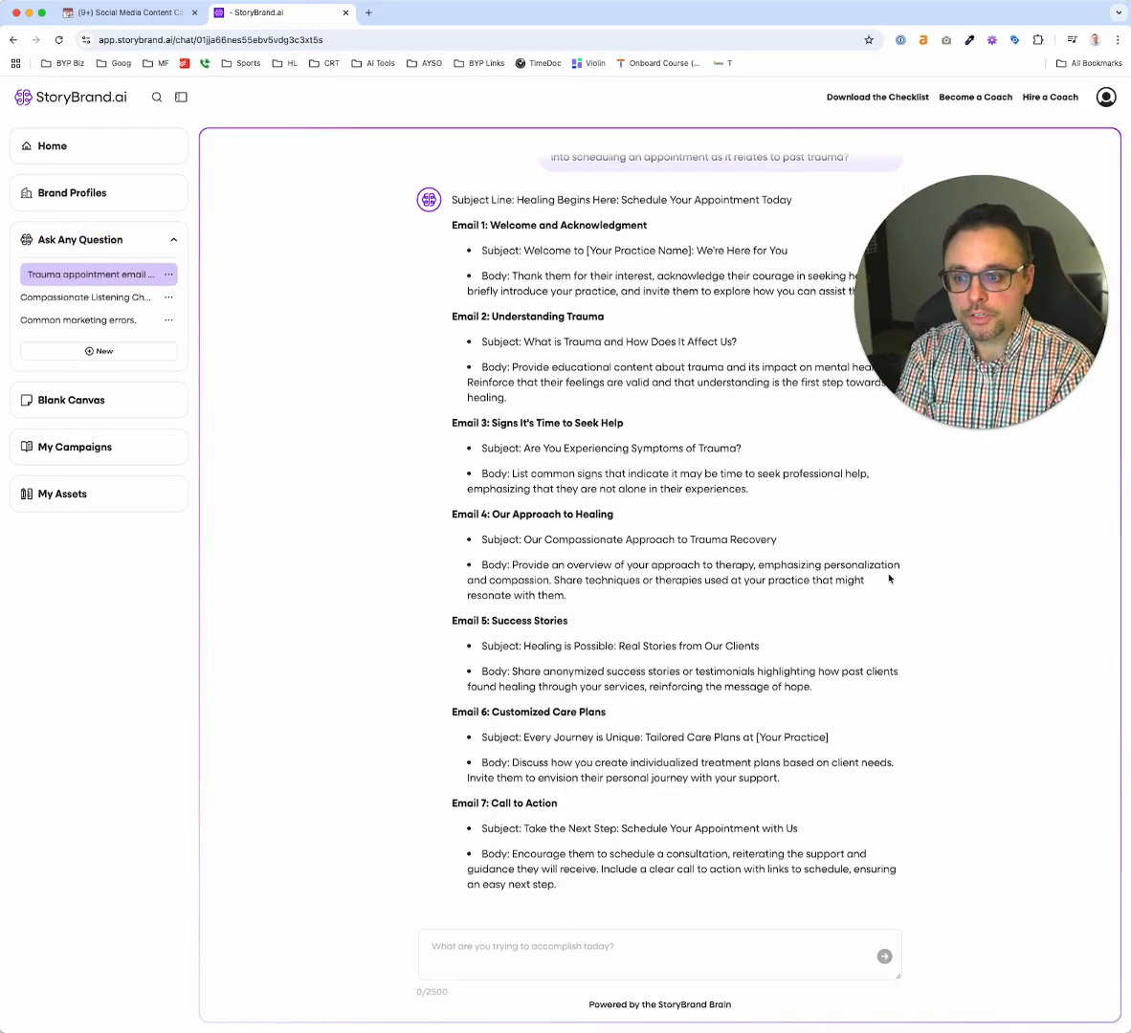
# Ask the StoryBrand Brain to expand the body for each email into a fully written email that's less than 100 words
pyautogui.scroll(1, 889, 578)
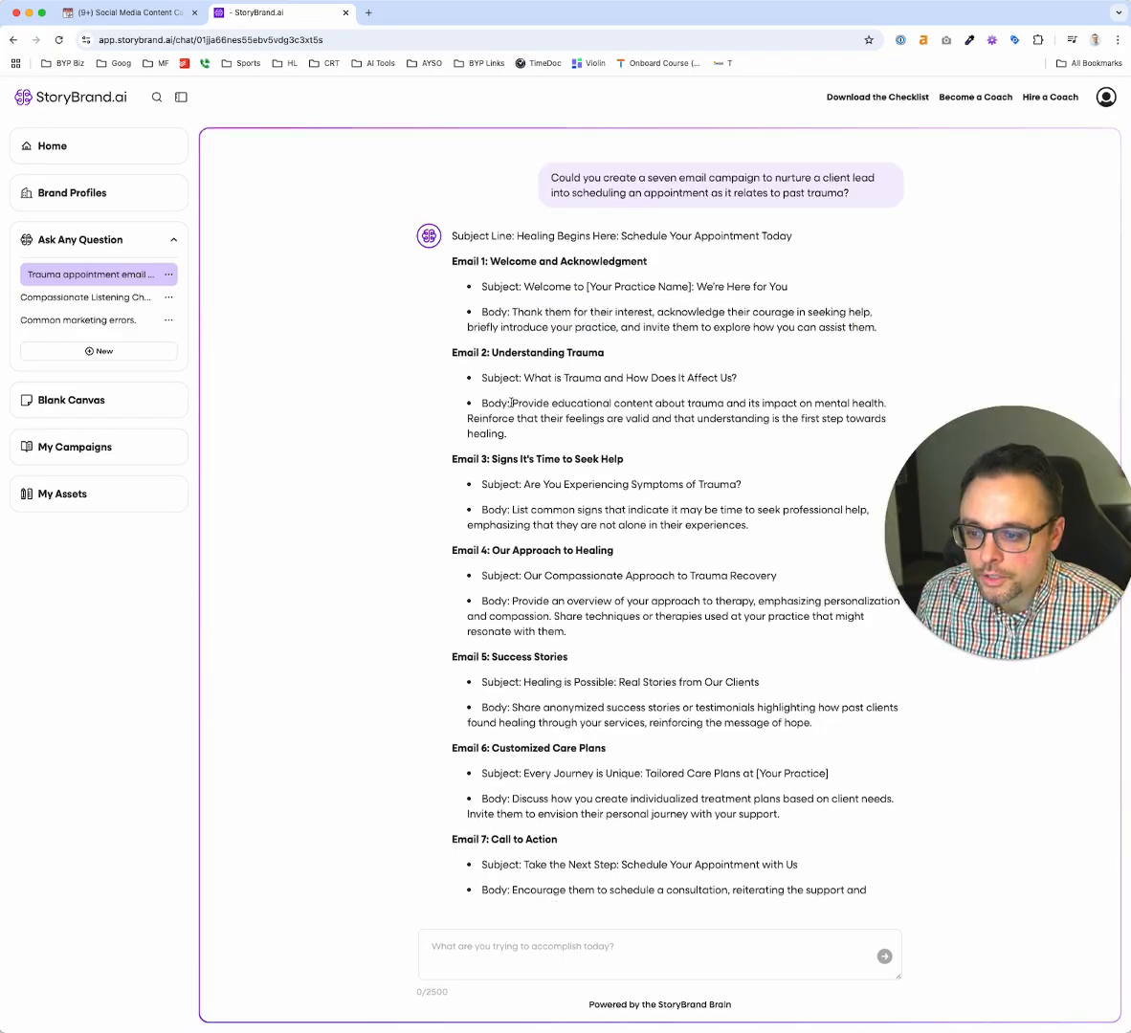
pyautogui.click(512, 944)
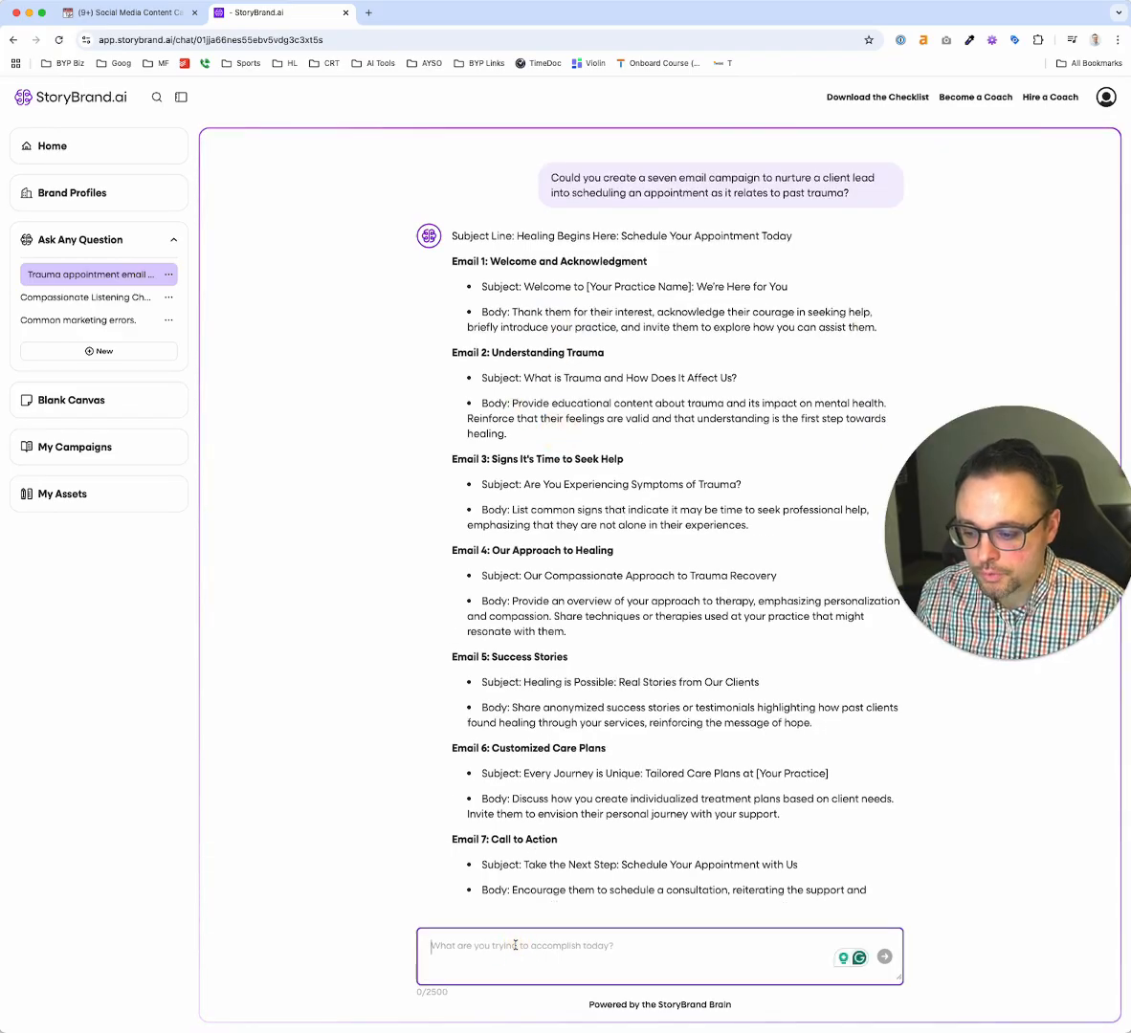
pyautogui.write('Could you expan')
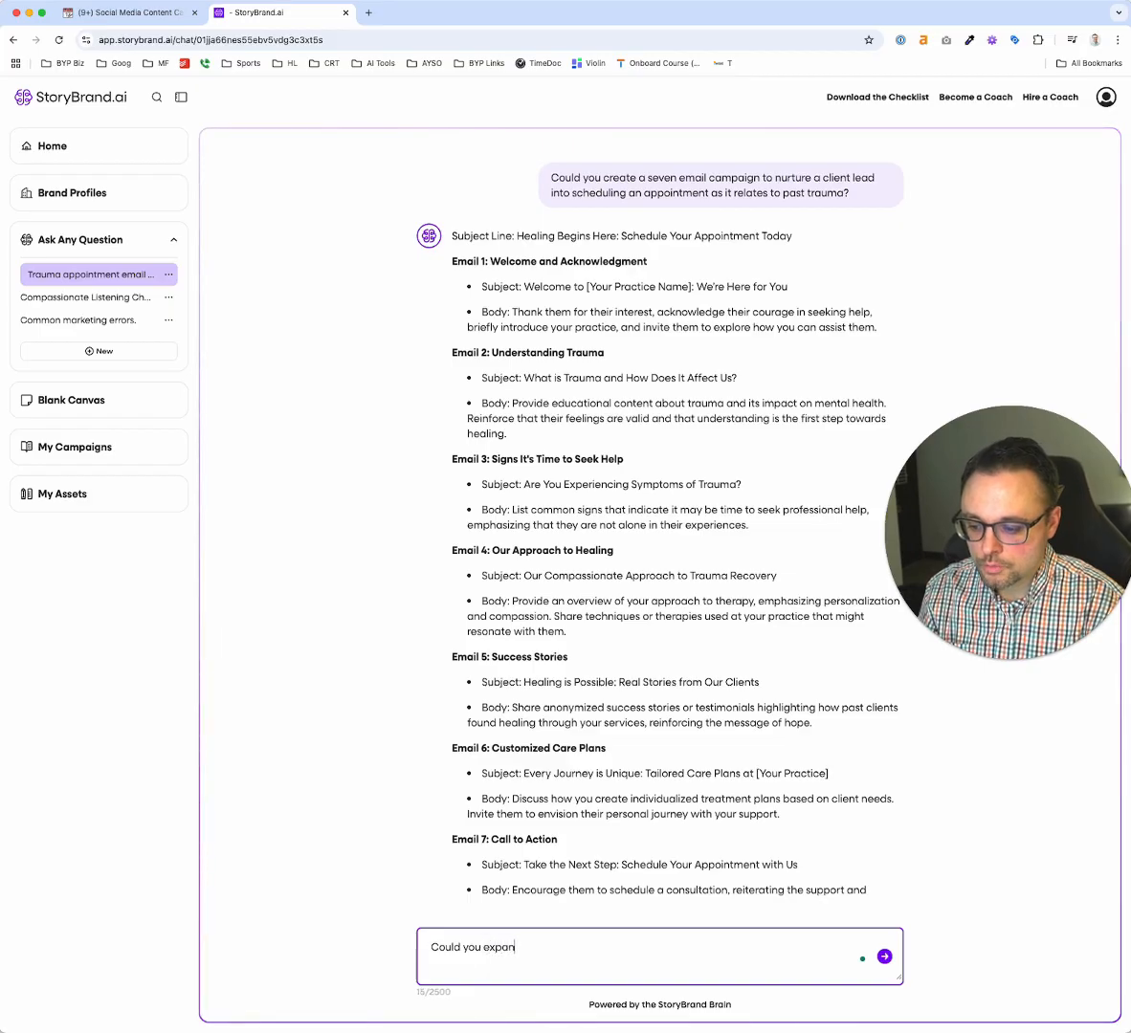
pyautogui.write('d the body into')
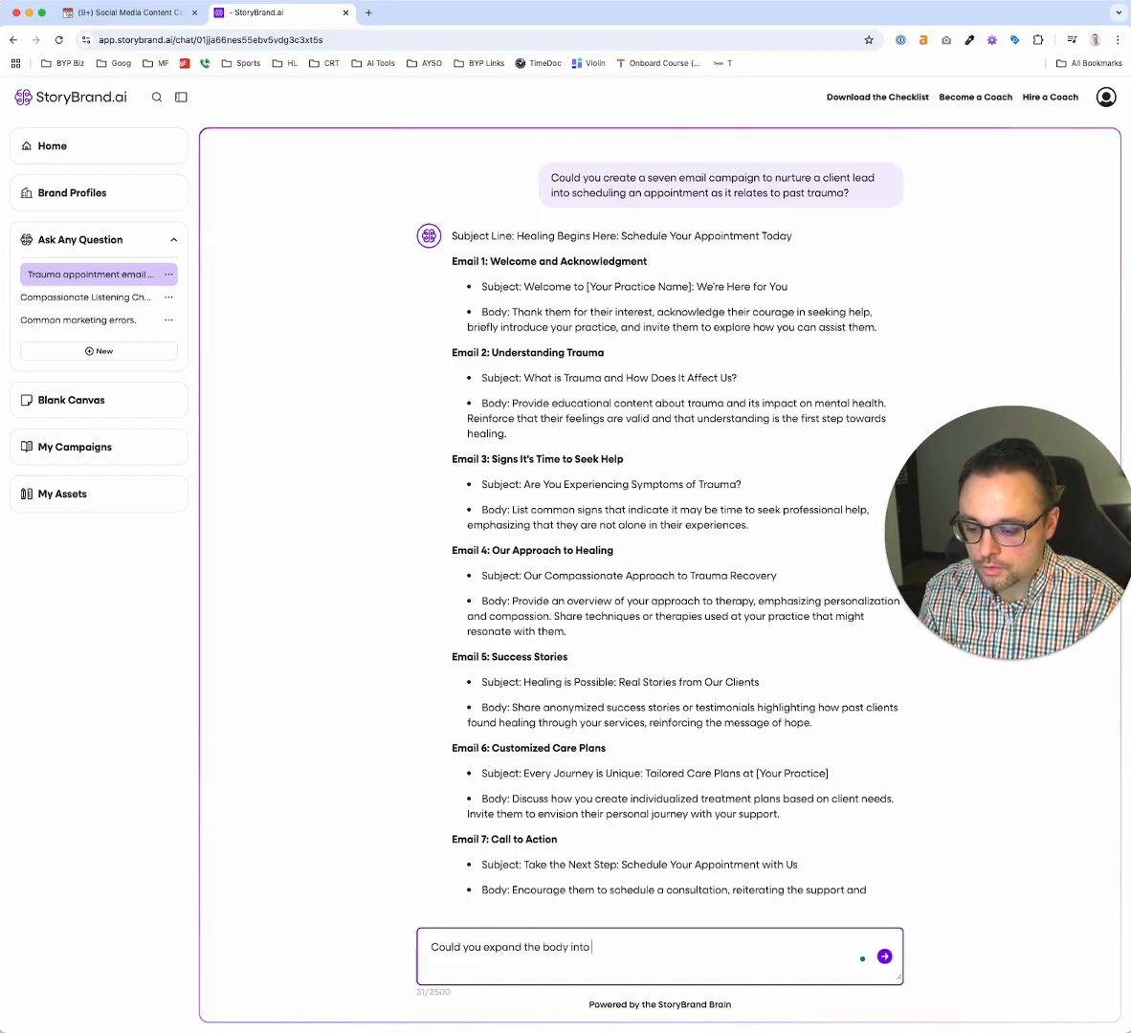
pyautogui.press('BackSpace')
pyautogui.press('BackSpace')
pyautogui.press('BackSpace')
pyautogui.press('BackSpace')
pyautogui.press('BackSpace')
pyautogui.write('for each email into')
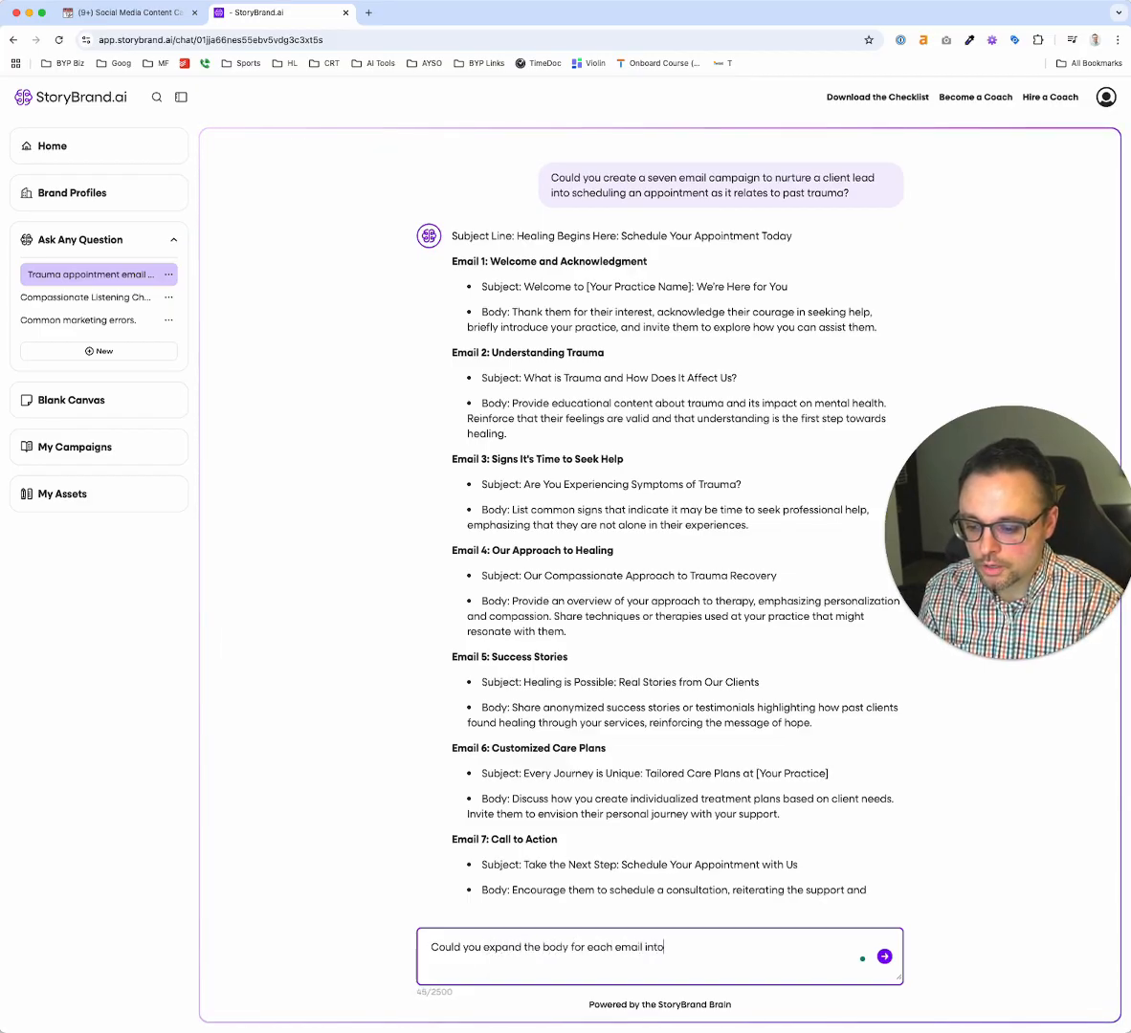
pyautogui.write(' a fulle')
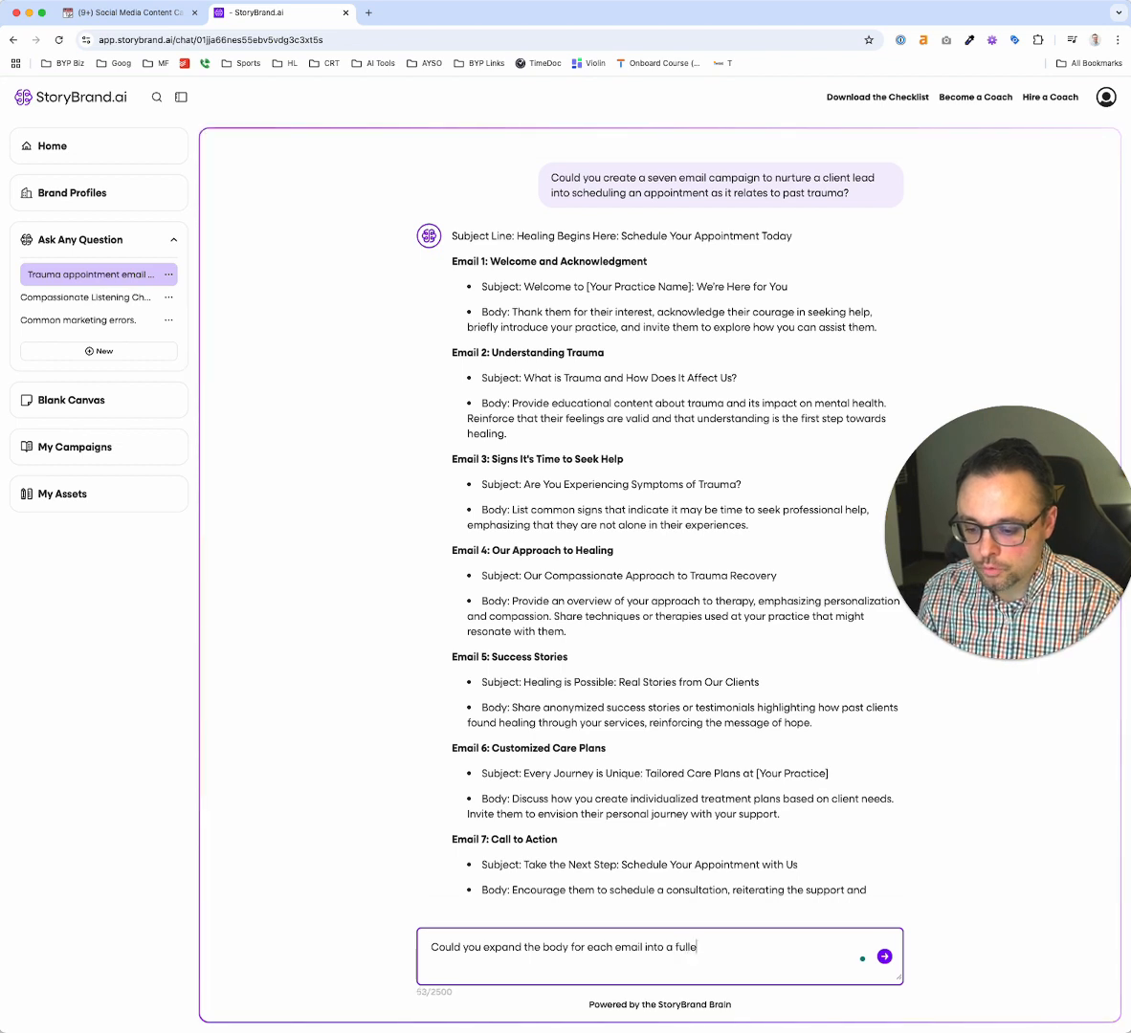
pyautogui.press('BackSpace')
pyautogui.write('y written email ')
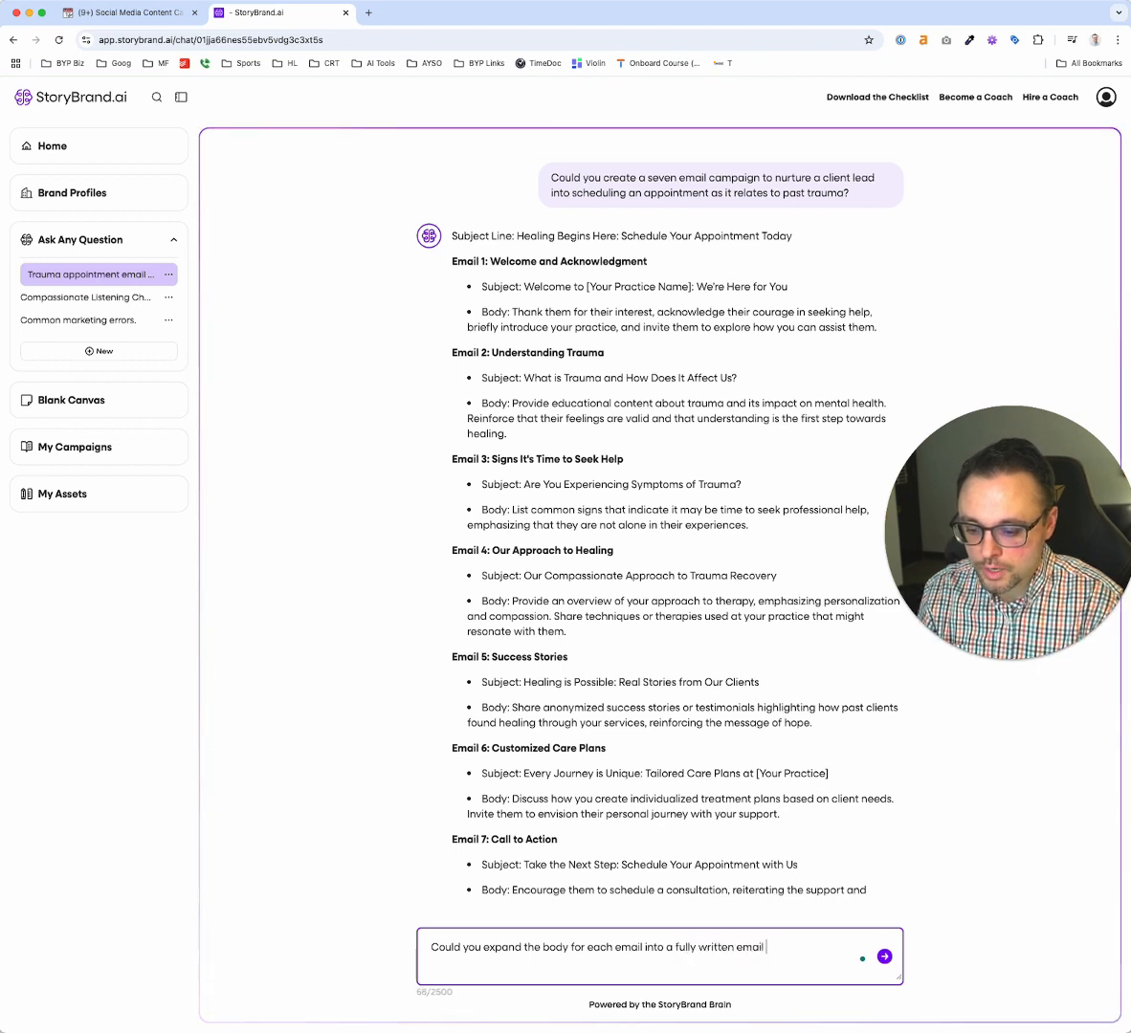
pyautogui.write("that's ")
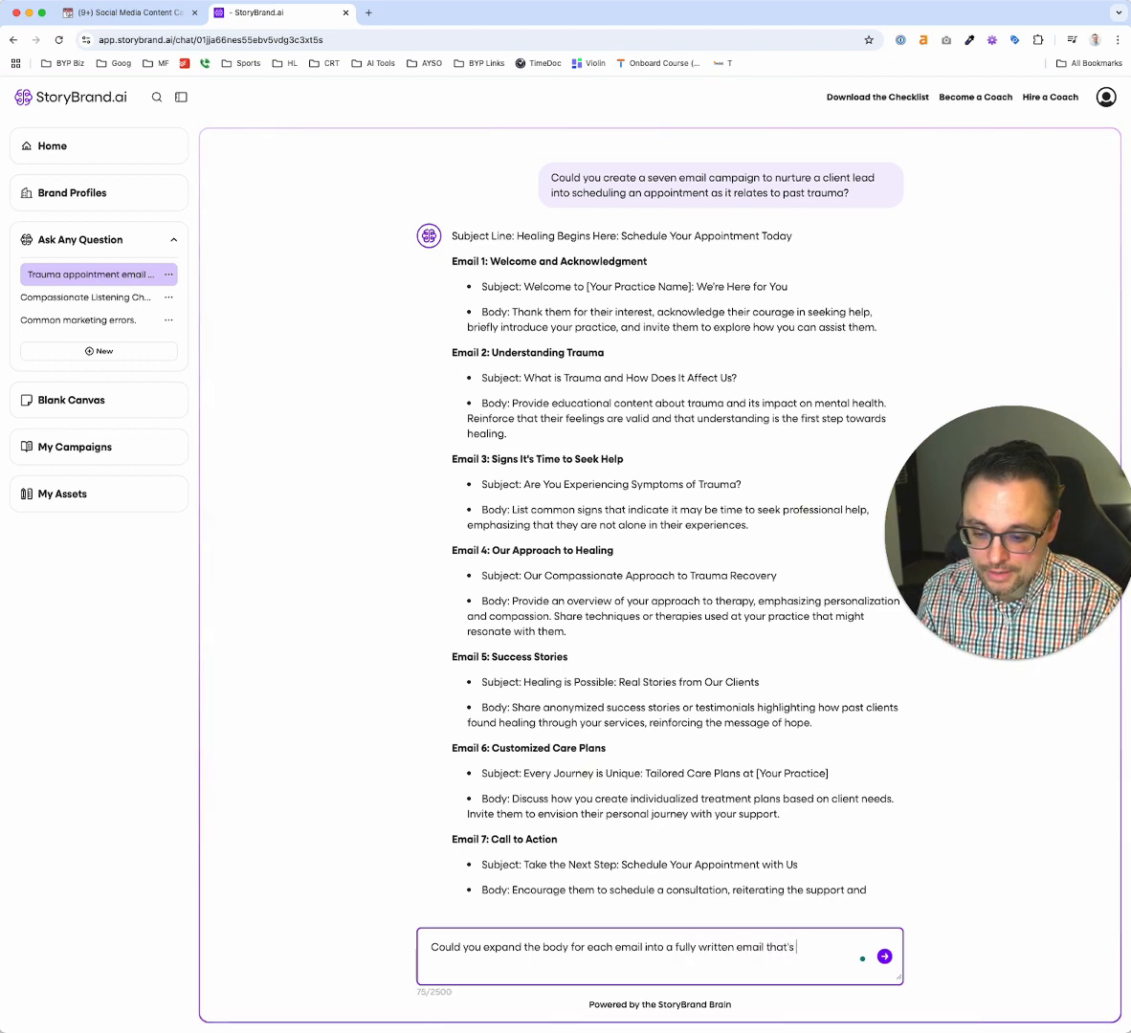
pyautogui.write('lest than ')
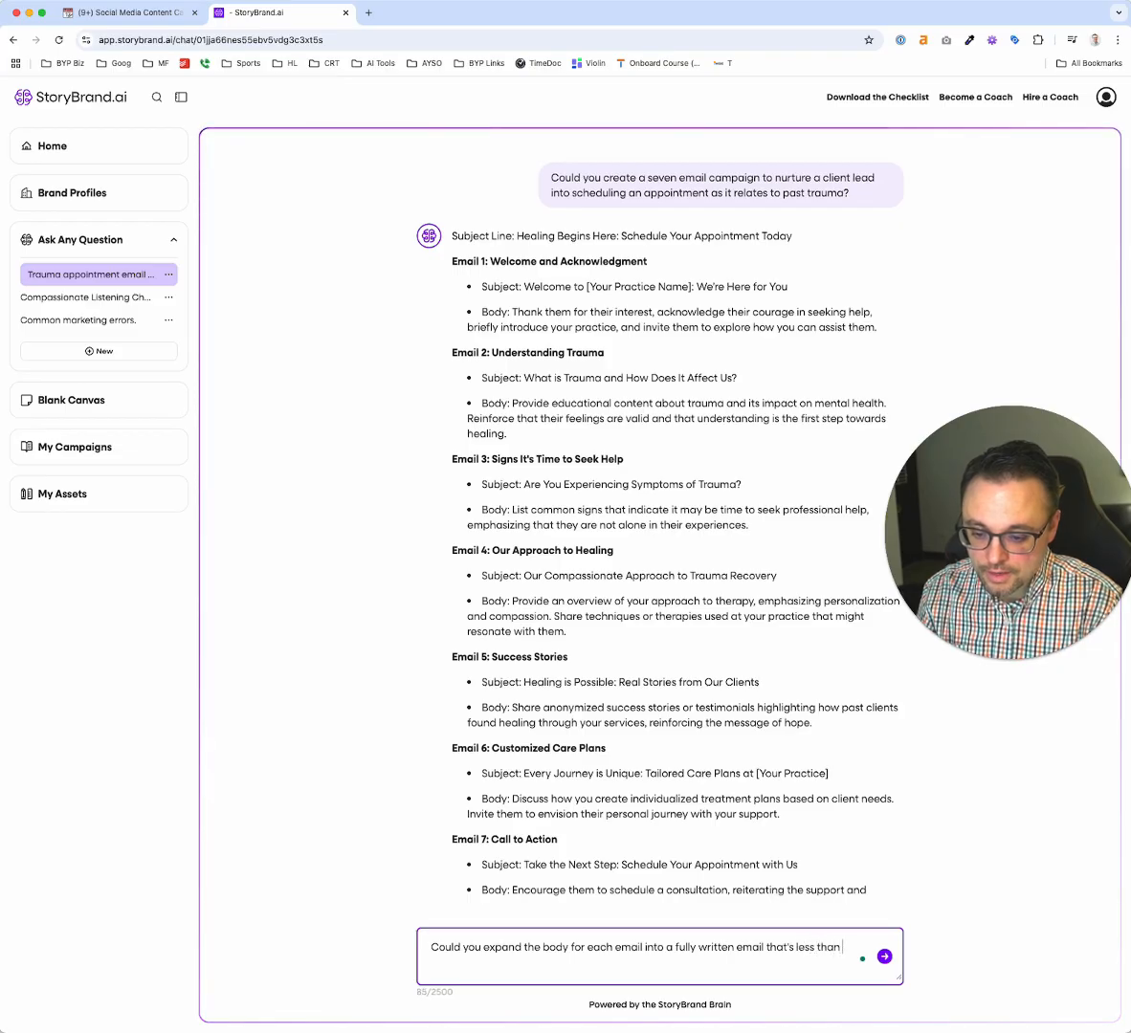
pyautogui.write('a 100 words?')
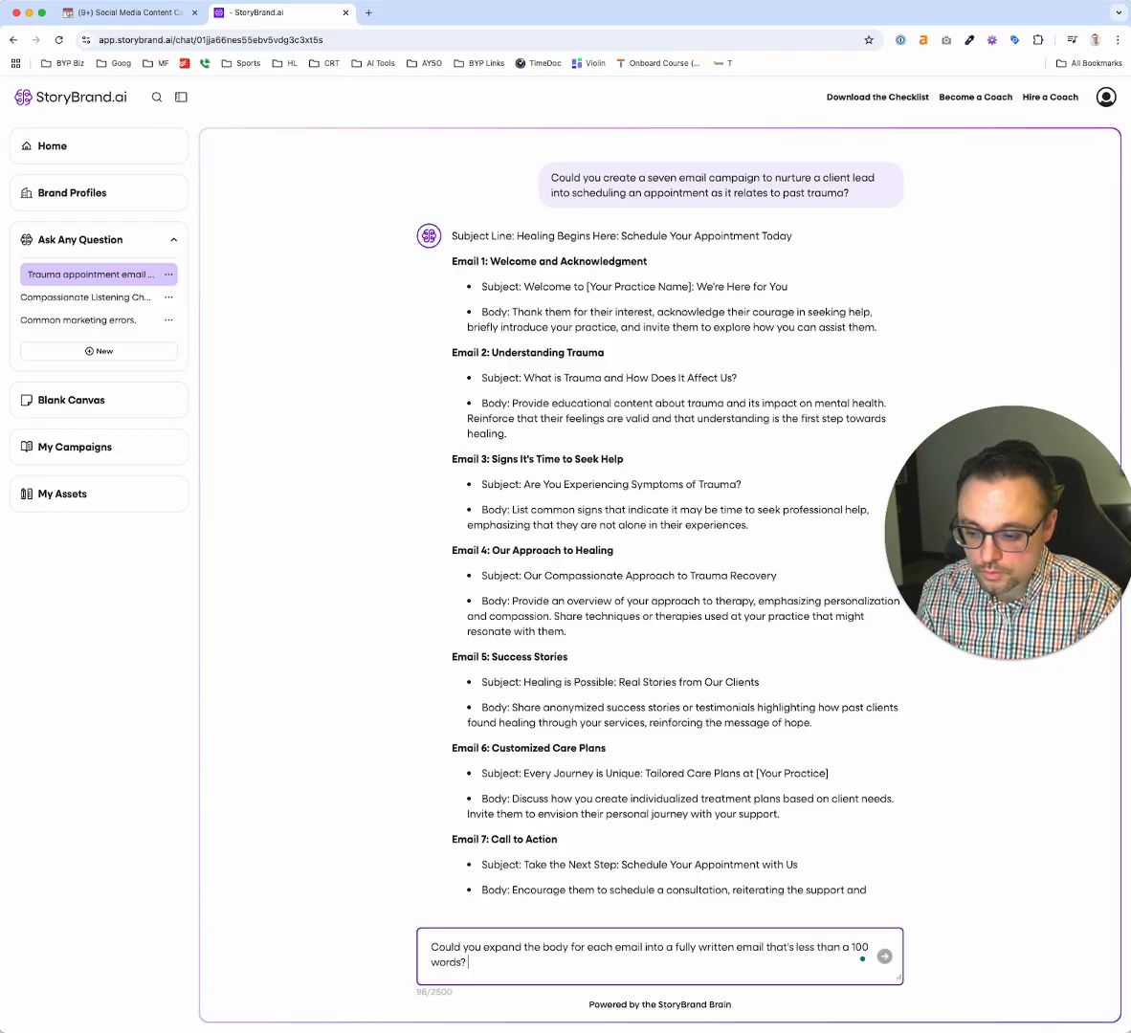
pyautogui.press('Return')
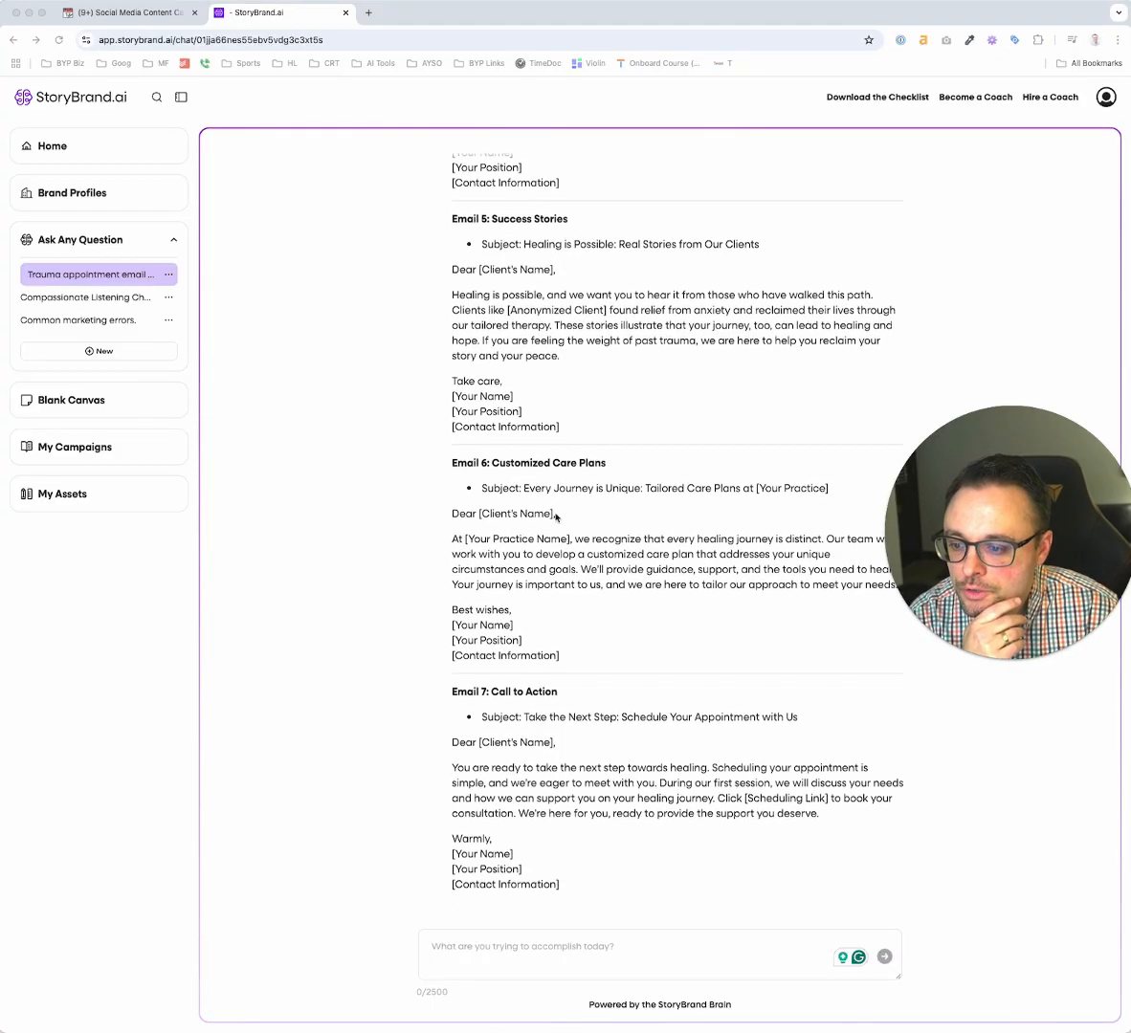
# Look through the expanded emails from the last back to the first, checking each email's heading and body
pyautogui.scroll(2, 565, 480)
pyautogui.scroll(4, 565, 481)
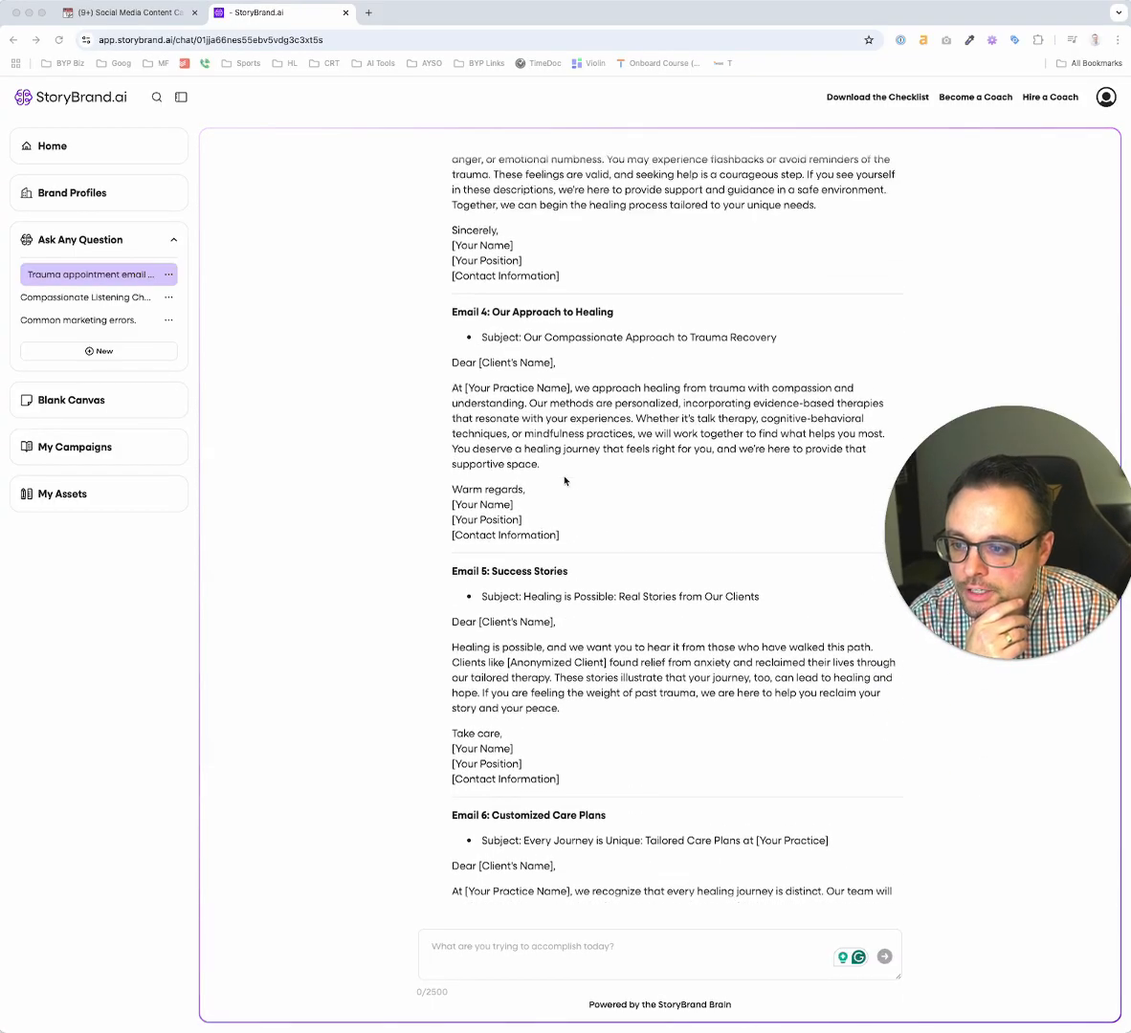
pyautogui.tripleClick(483, 497)
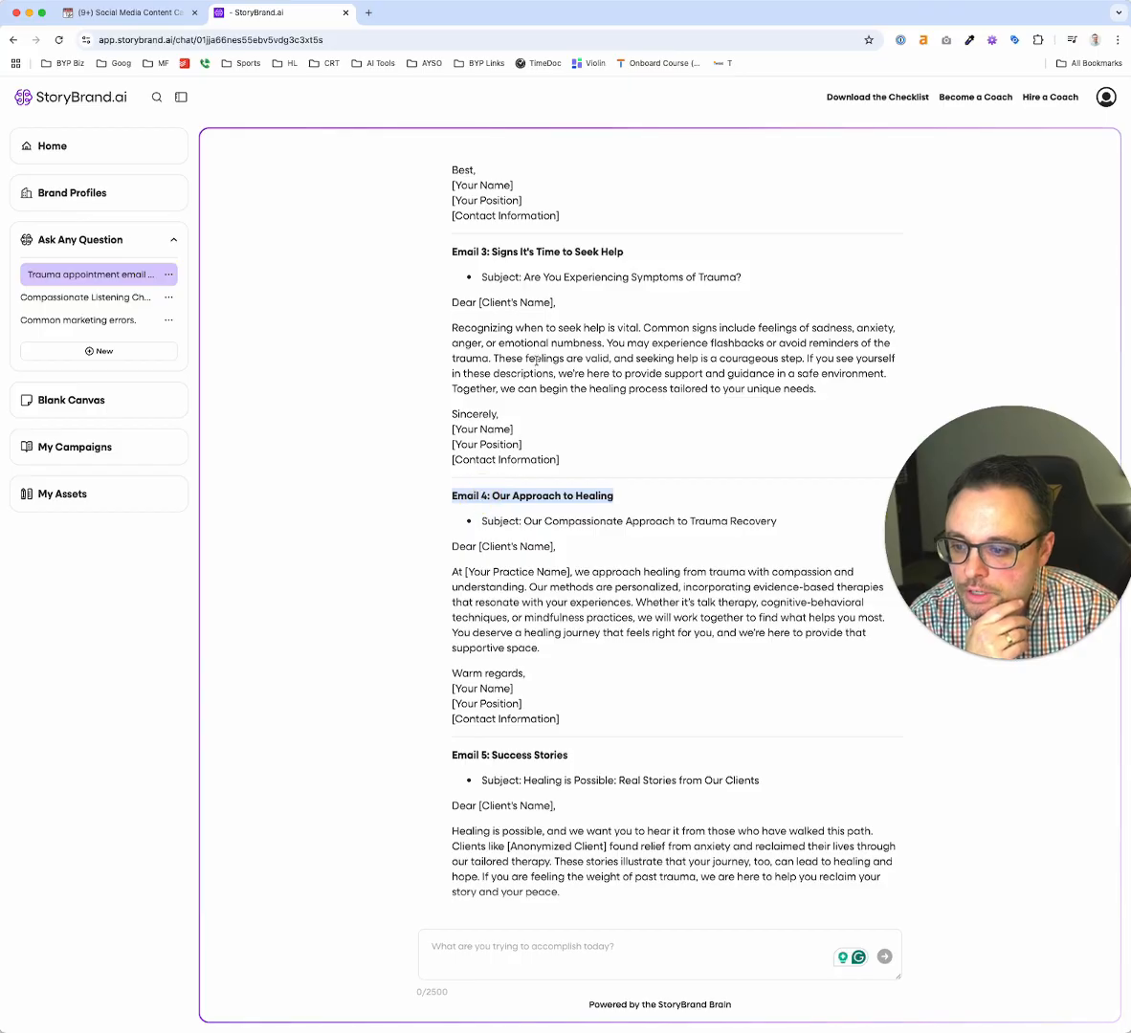
pyautogui.scroll(2, 495, 644)
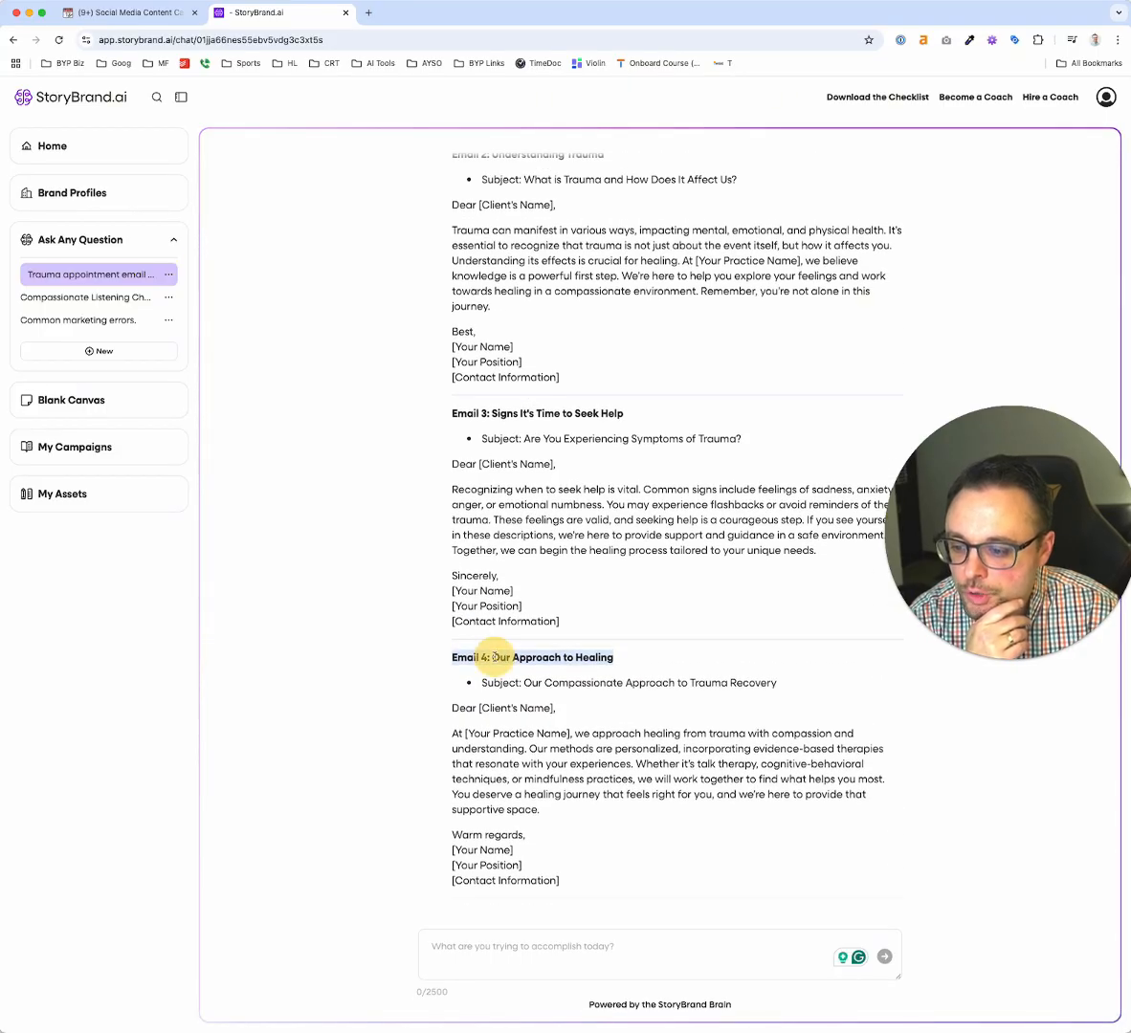
pyautogui.click(522, 413)
pyautogui.tripleClick(523, 414)
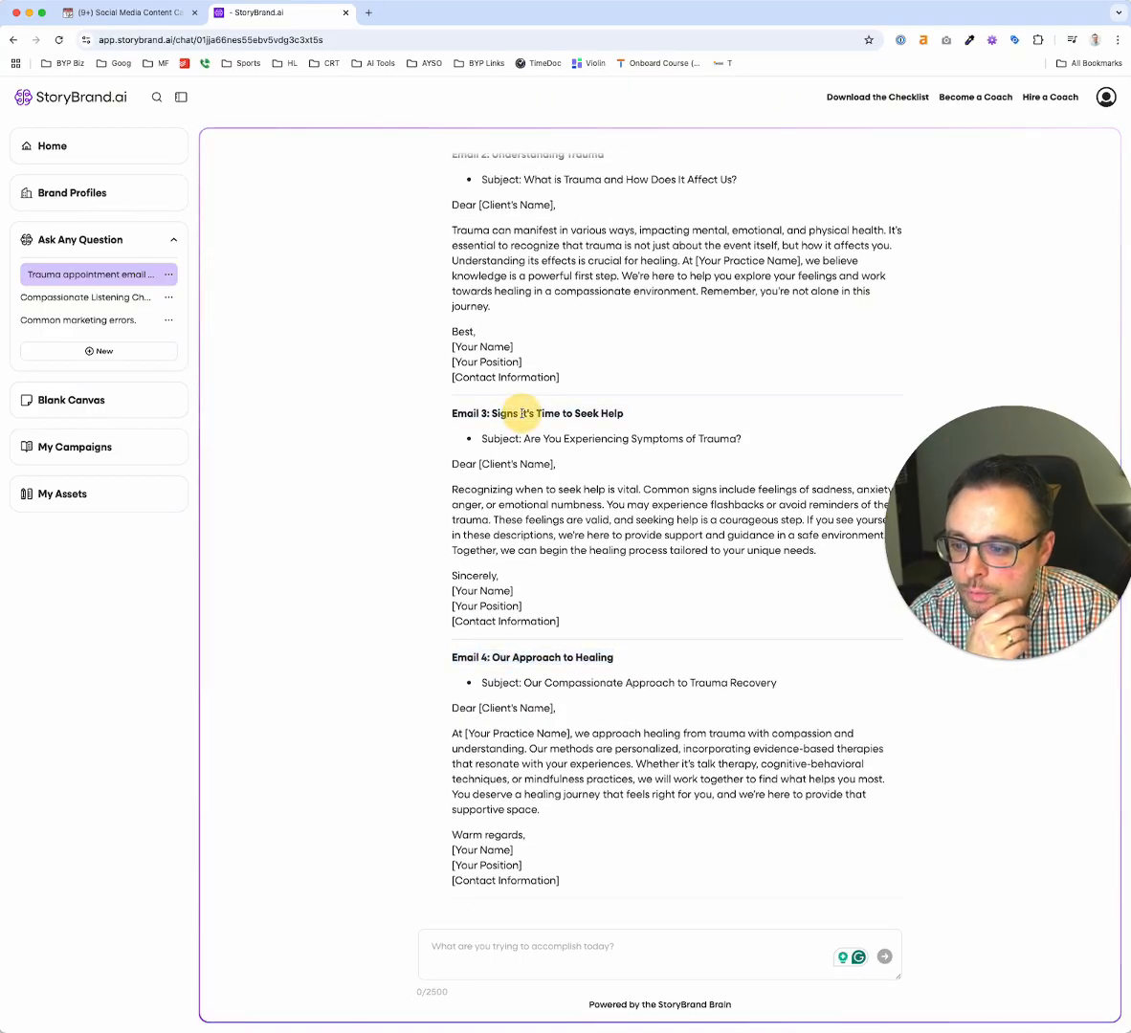
pyautogui.scroll(2, 525, 392)
pyautogui.tripleClick(514, 338)
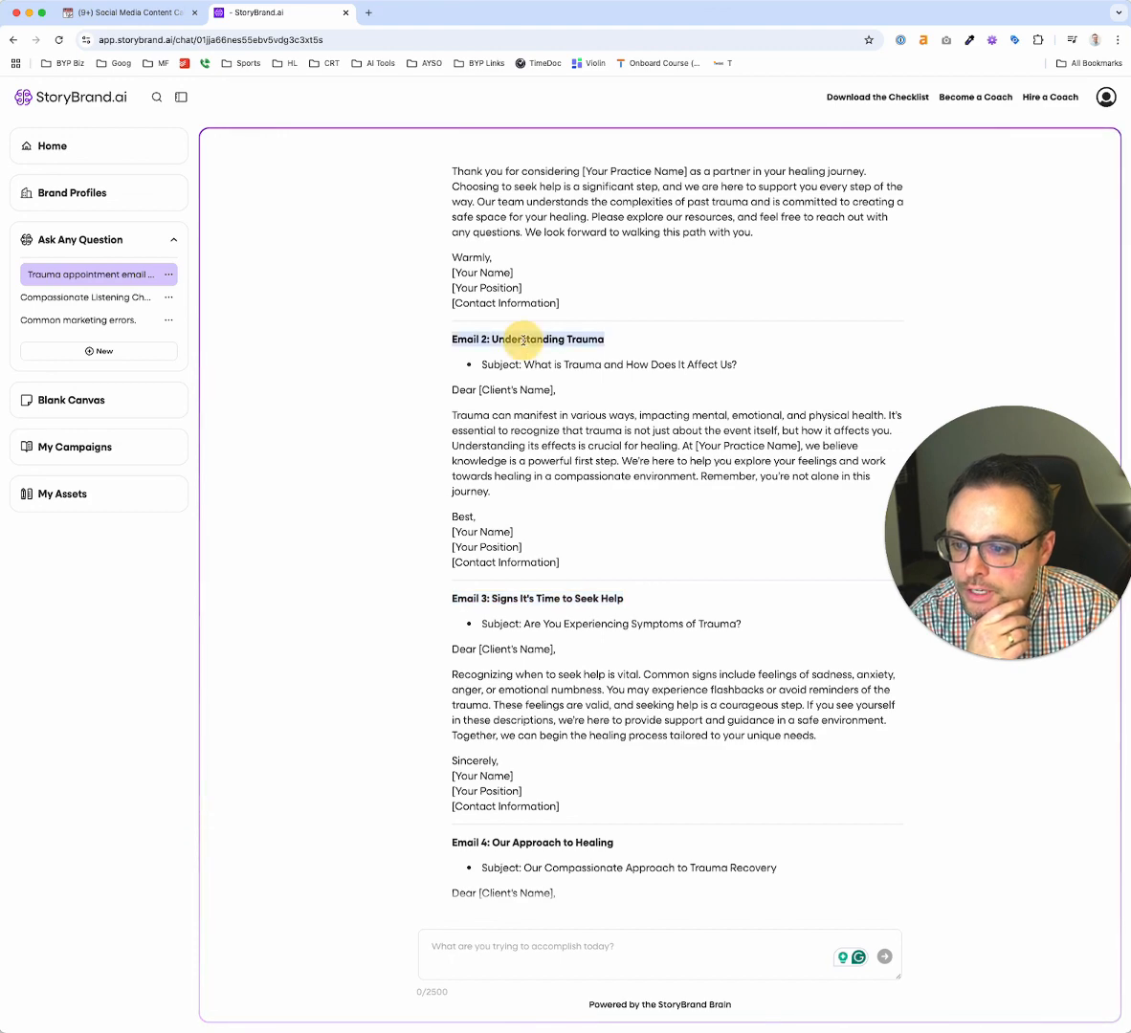
pyautogui.scroll(2, 521, 383)
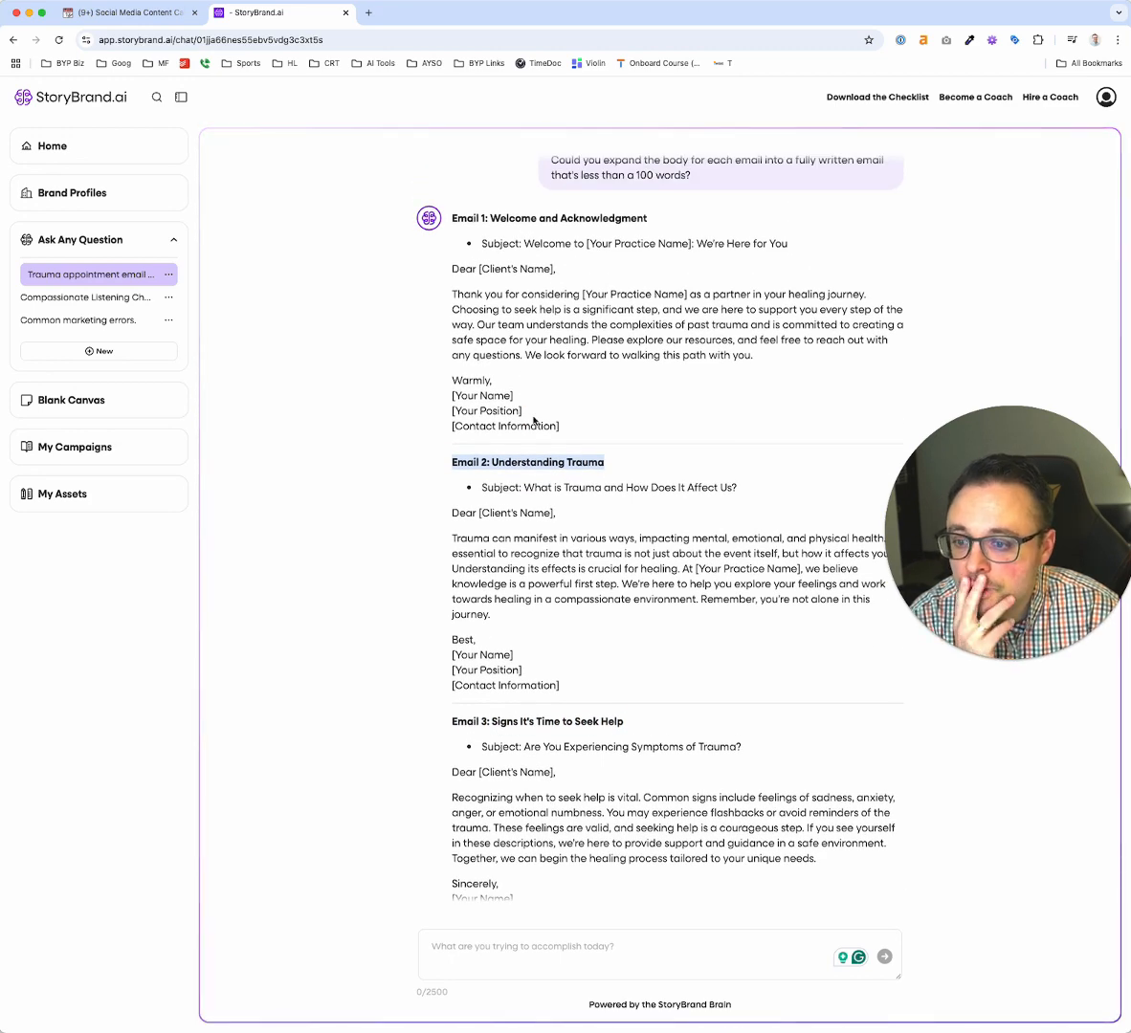
# Read the "Signs It's Time to Seek Help" email closely and continue through the sequence to the final call-to-action email
pyautogui.scroll(-3, 534, 419)
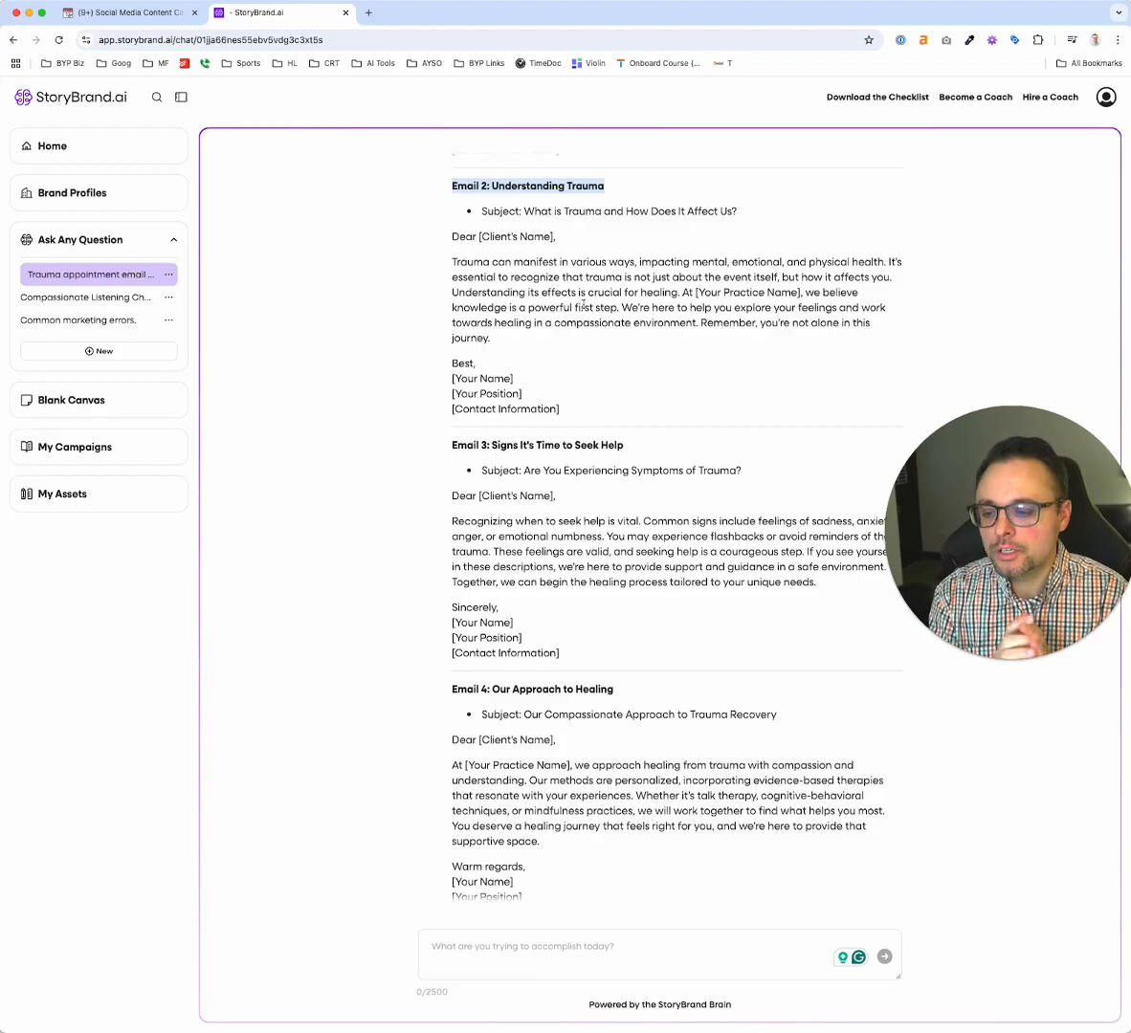
pyautogui.scroll(-3, 583, 304)
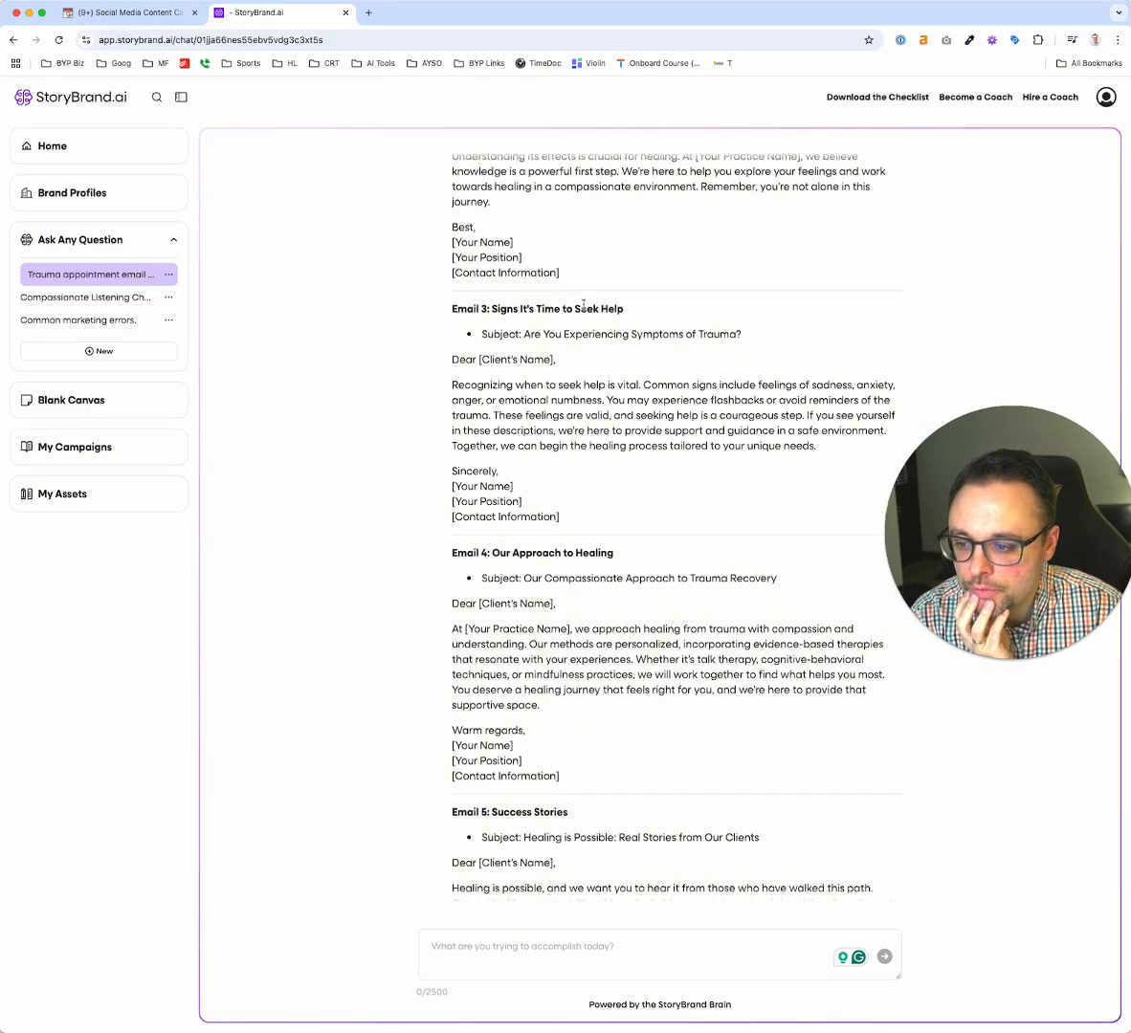
pyautogui.doubleClick(576, 400)
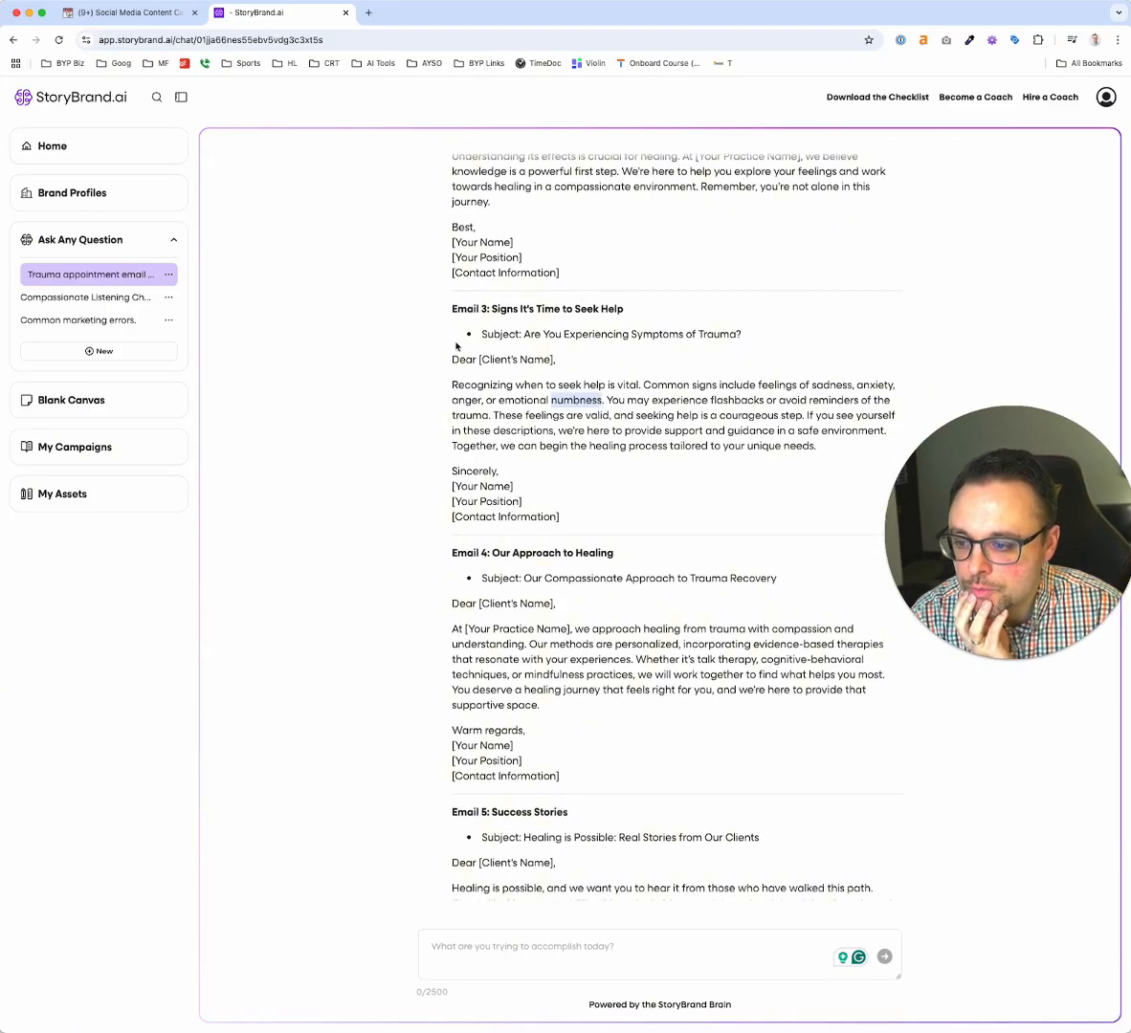
pyautogui.moveTo(455, 308); pyautogui.dragTo(661, 550)
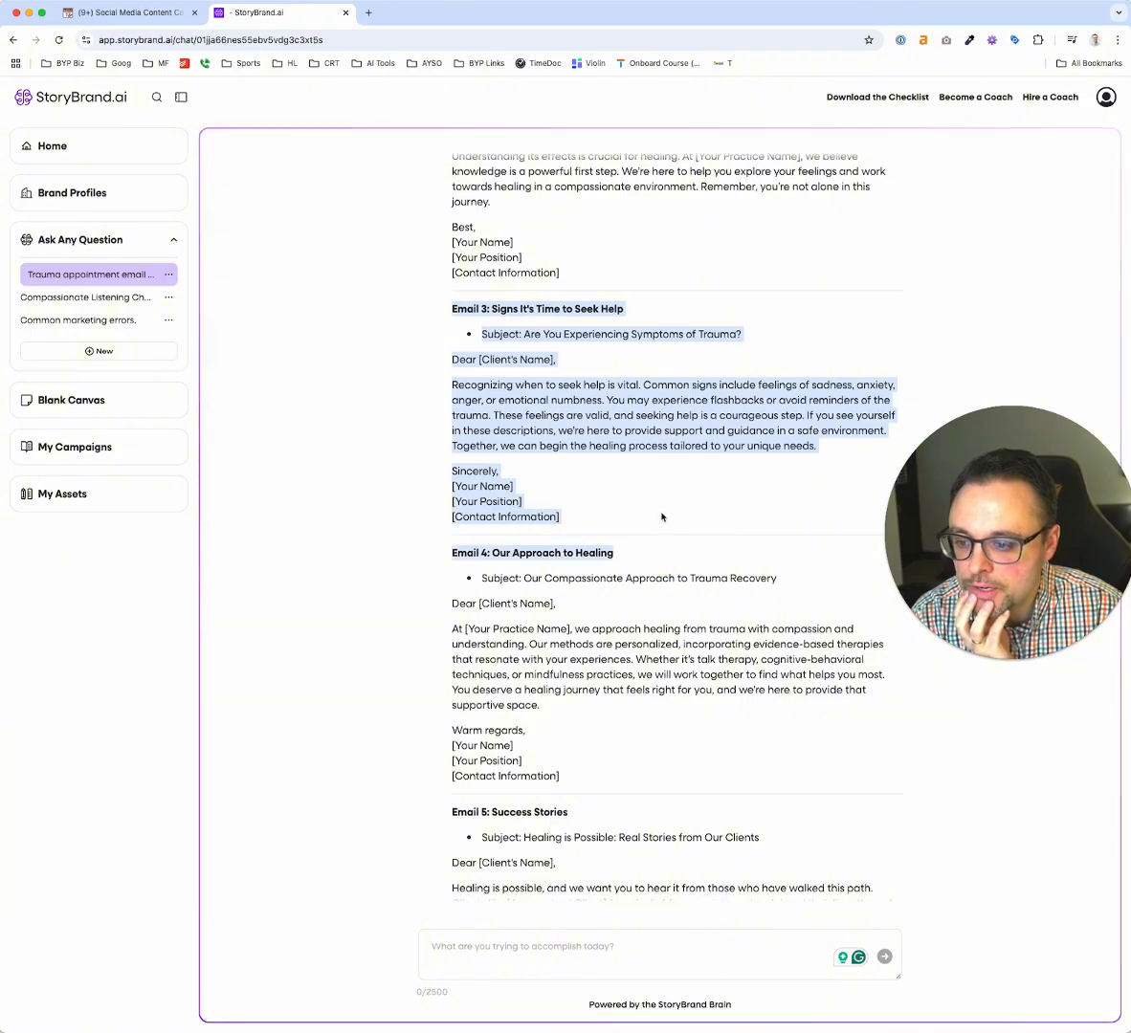
pyautogui.scroll(-12, 661, 516)
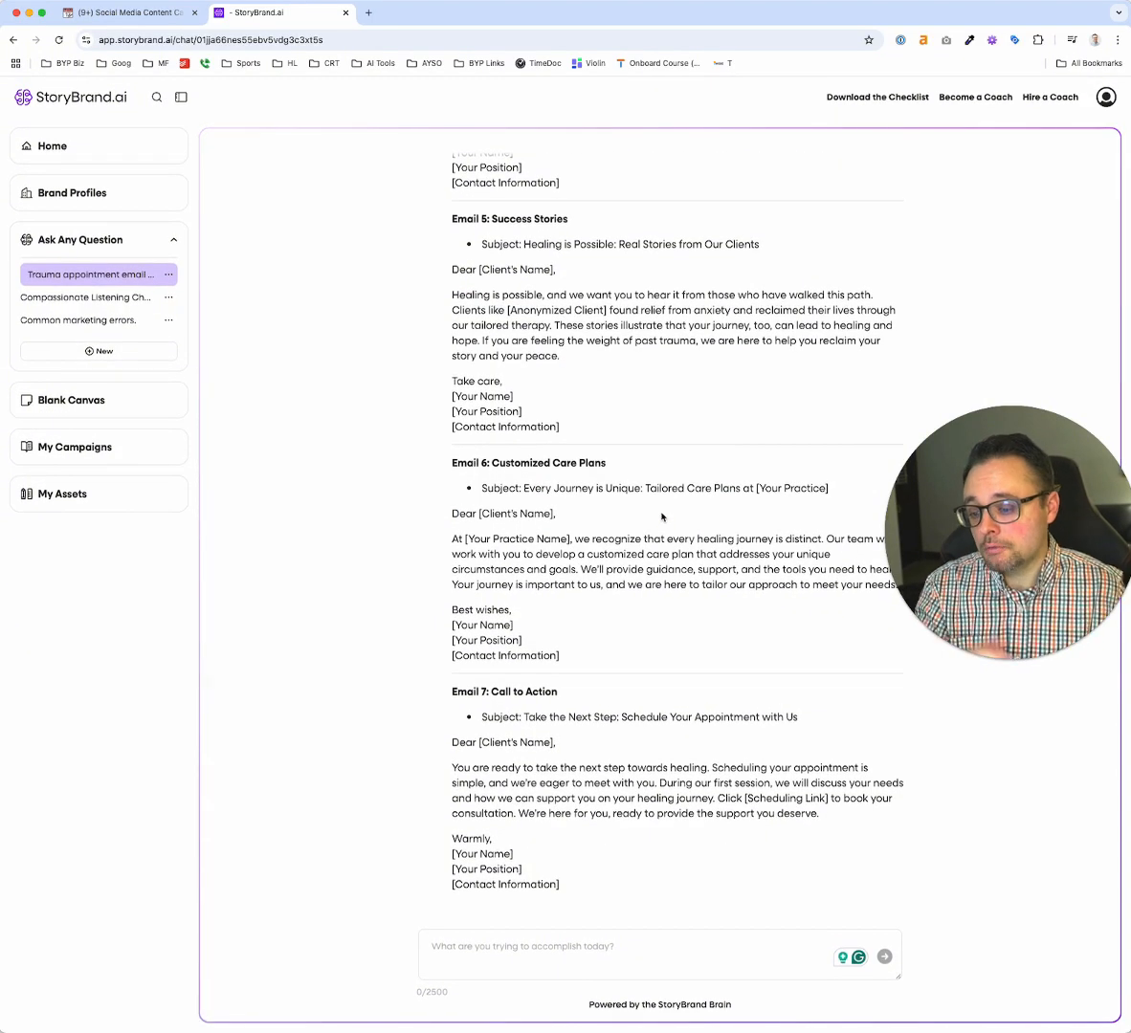